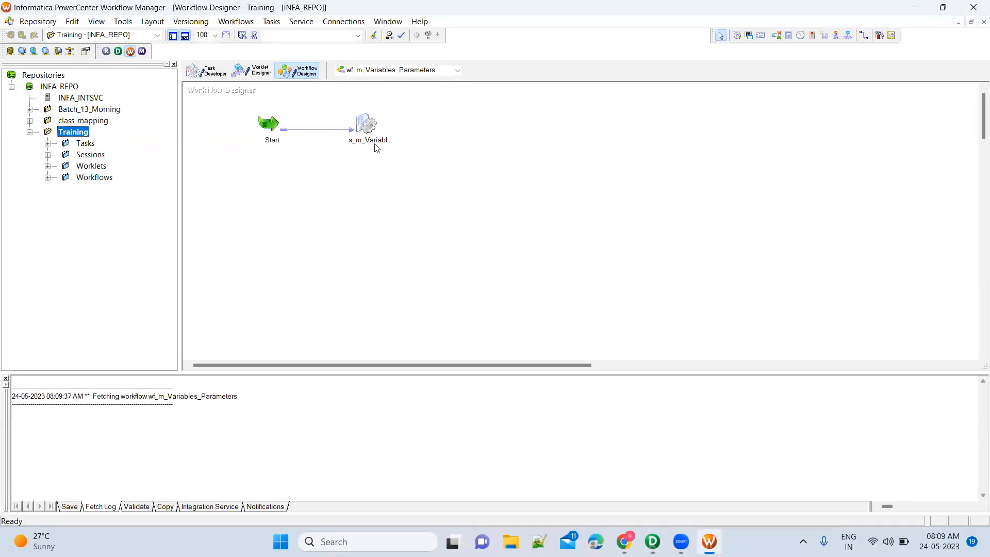
Open the s_m_Variables_Parameters session for editing and inspect its Parameter Filename attribute among the general options
click(367, 124)
double_click(367, 124)
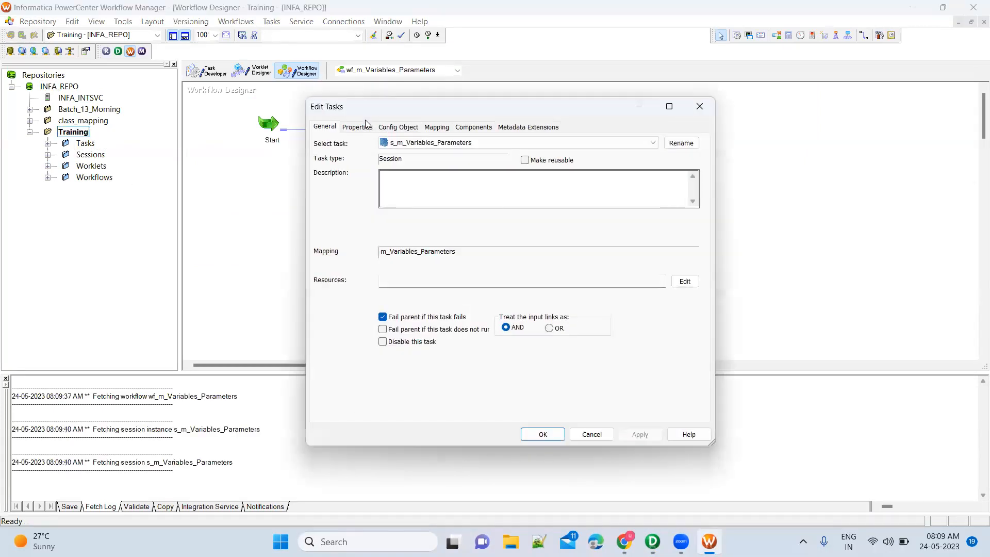
click(433, 129)
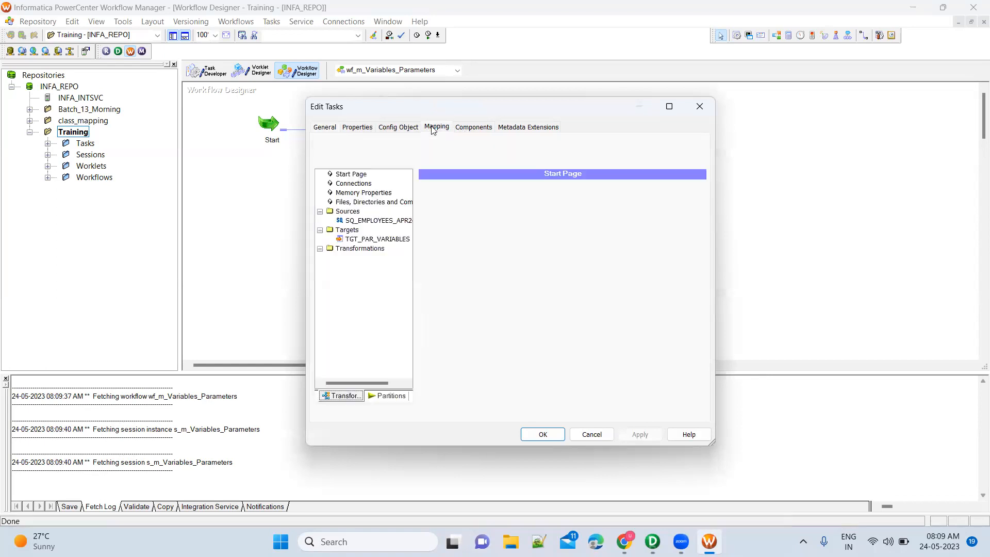
click(359, 126)
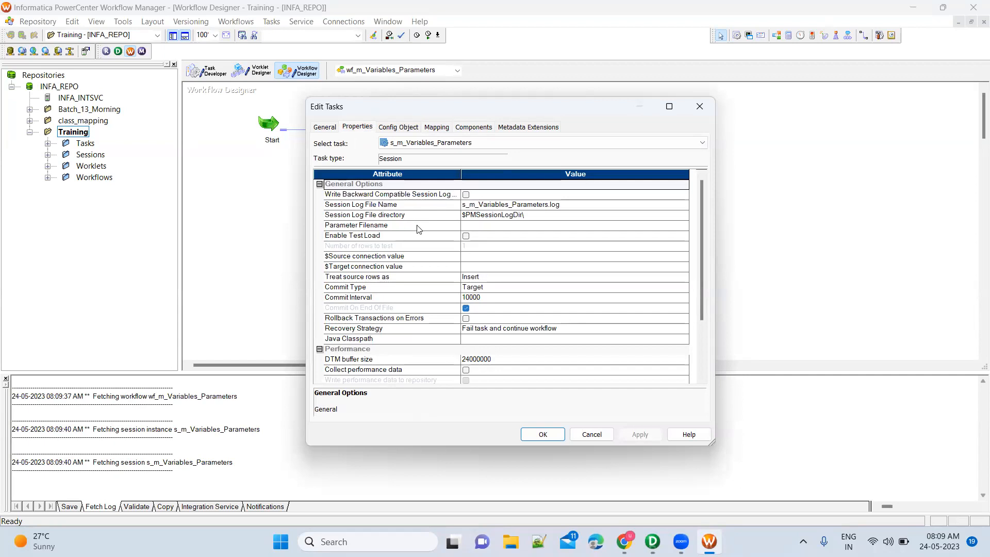
click(489, 229)
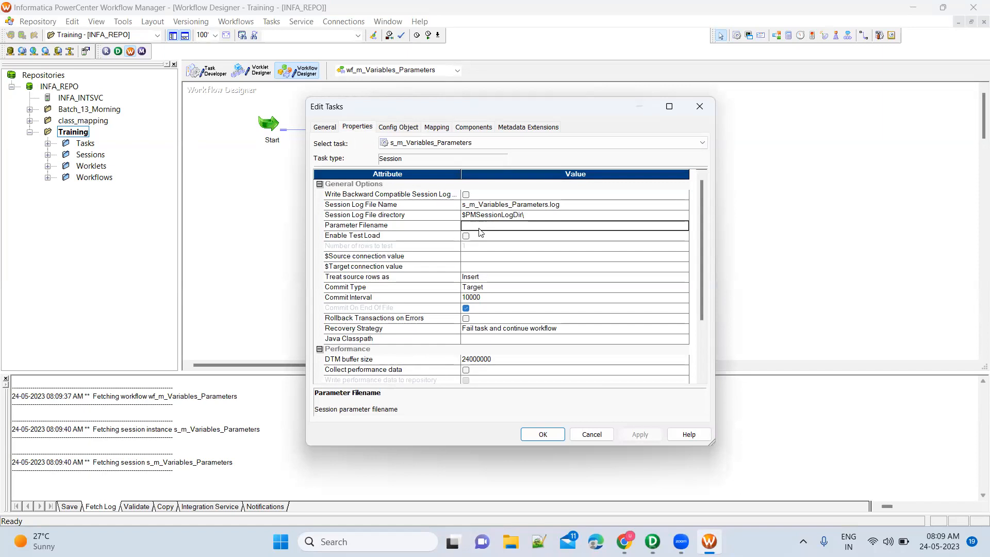
click(433, 226)
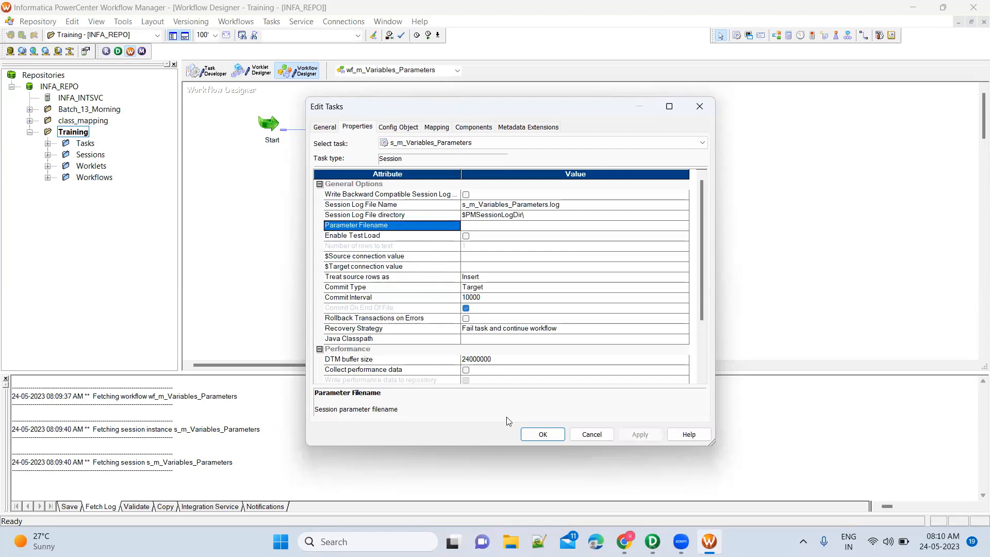
Open a blank Notepad document and close the session's Edit Tasks dialog in Workflow Manager
key(super)
text(notepad)
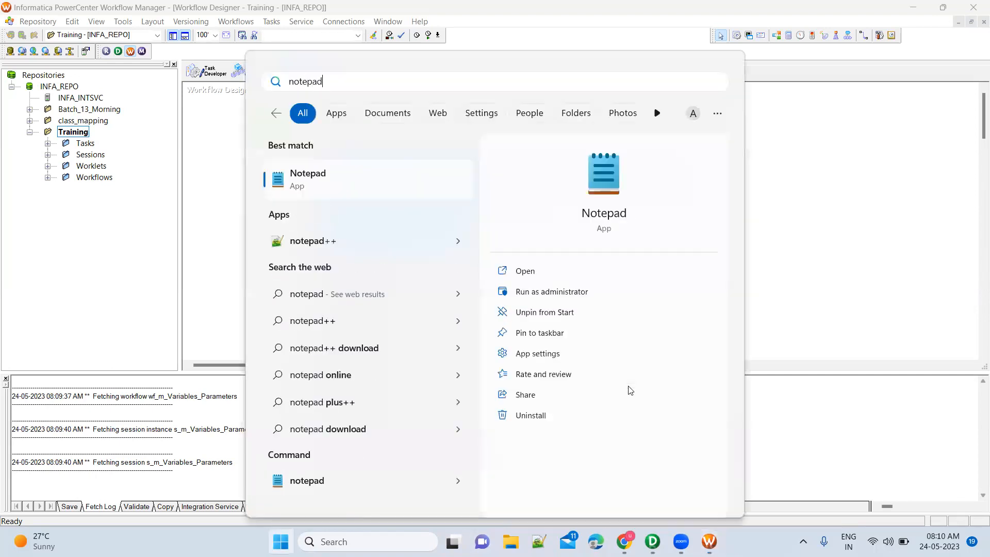
key(Return)
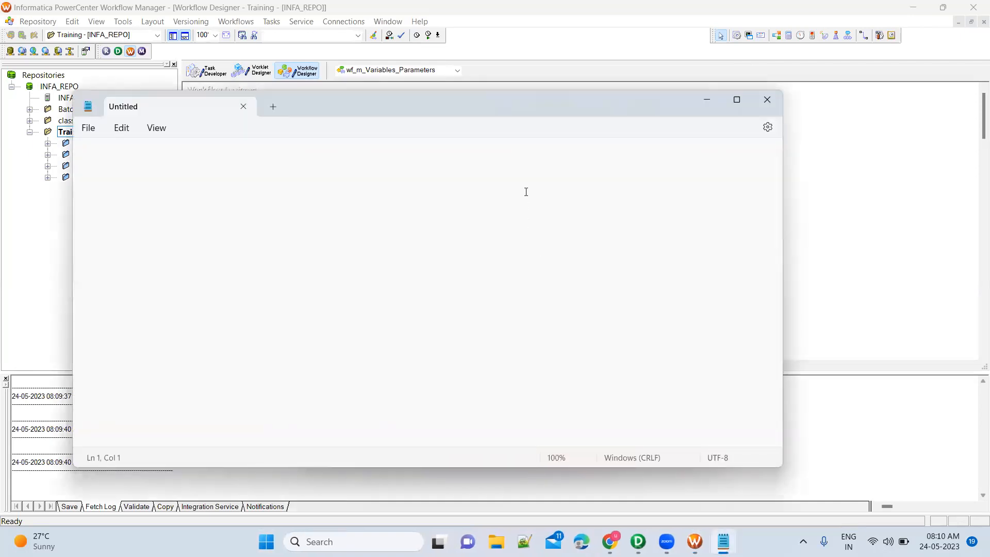
click(853, 214)
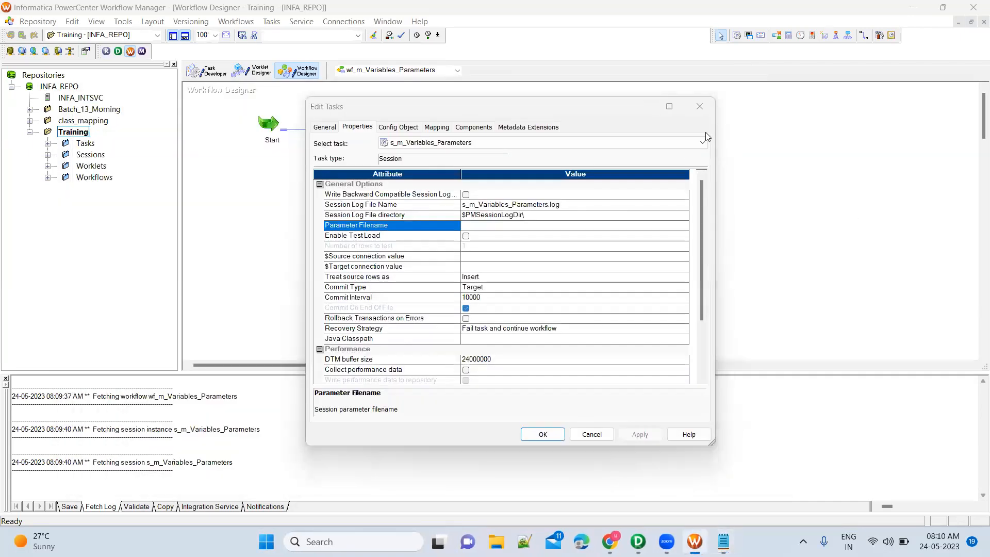
click(700, 115)
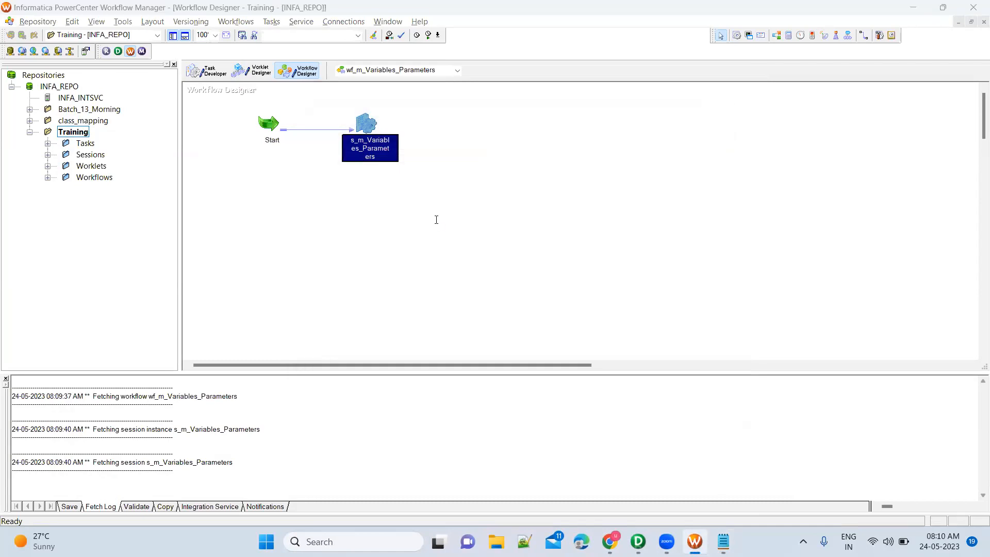
key(alt+Tab)
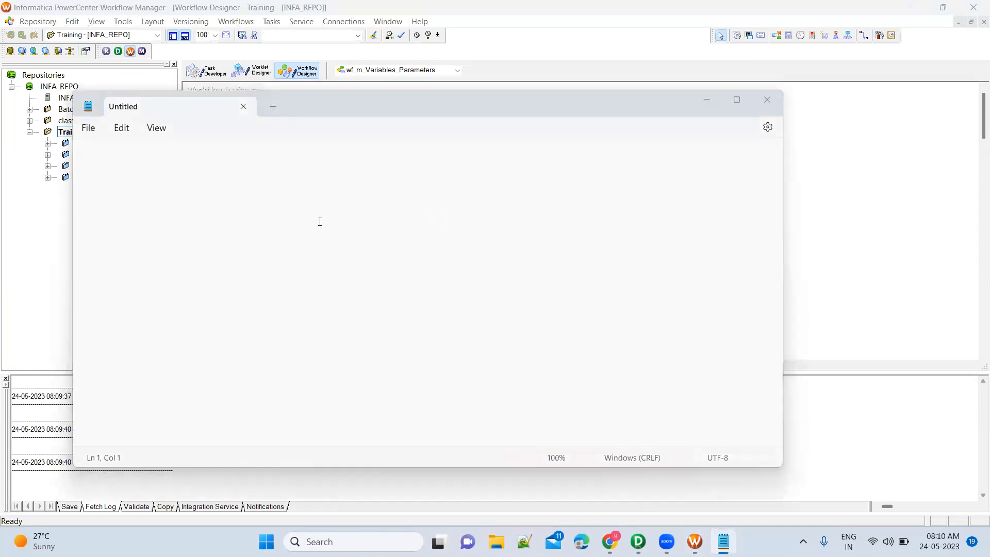
Reopen the session in Workflow Manager and check the database connections of source SQ_EMPLOYEES_APR24 and target TGT_PAR_VARIABLES
key(alt+Tab)
double_click(364, 125)
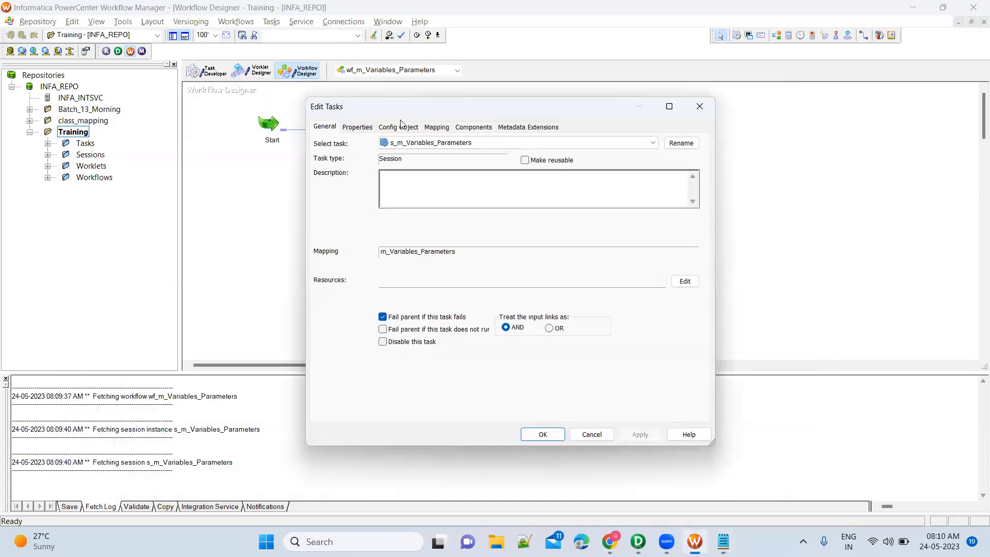
click(434, 128)
click(386, 220)
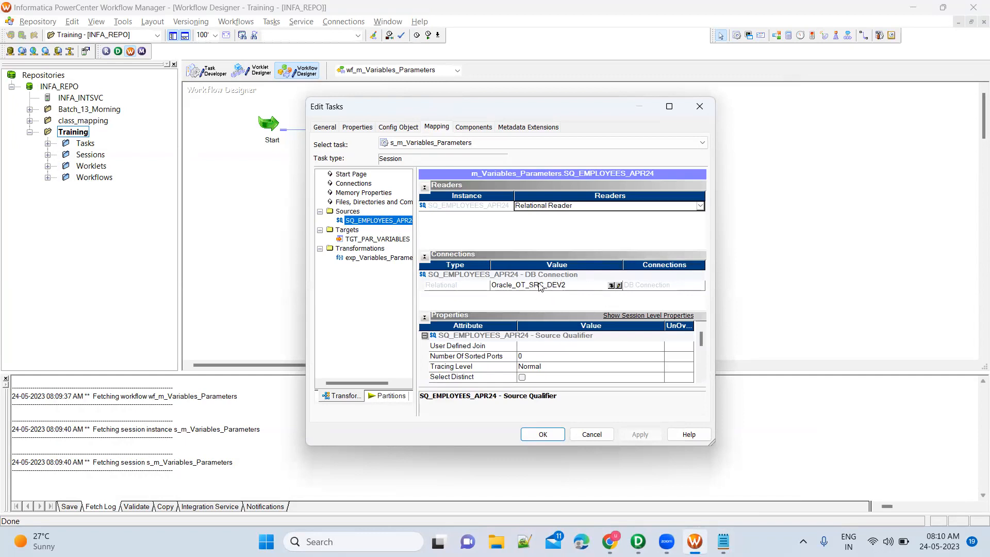
click(384, 240)
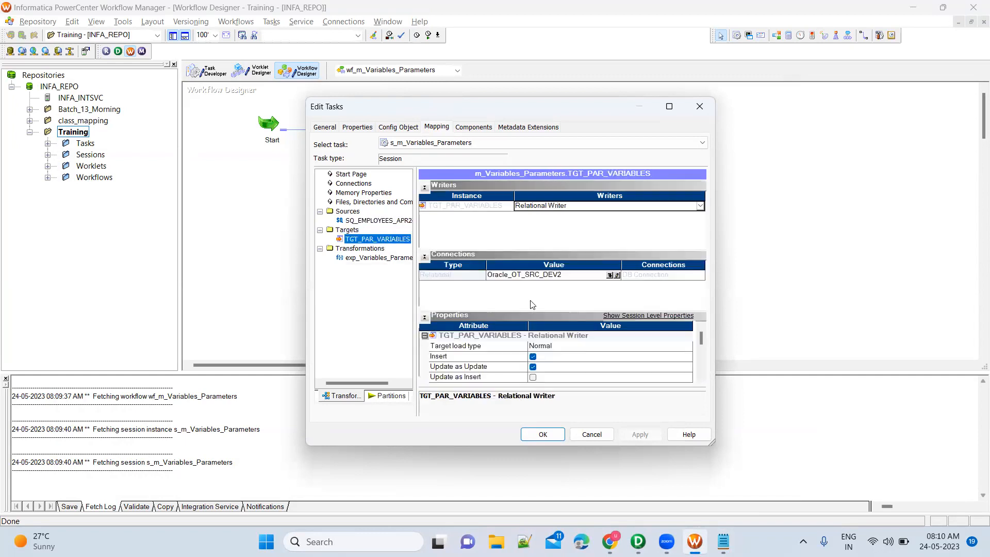
click(384, 222)
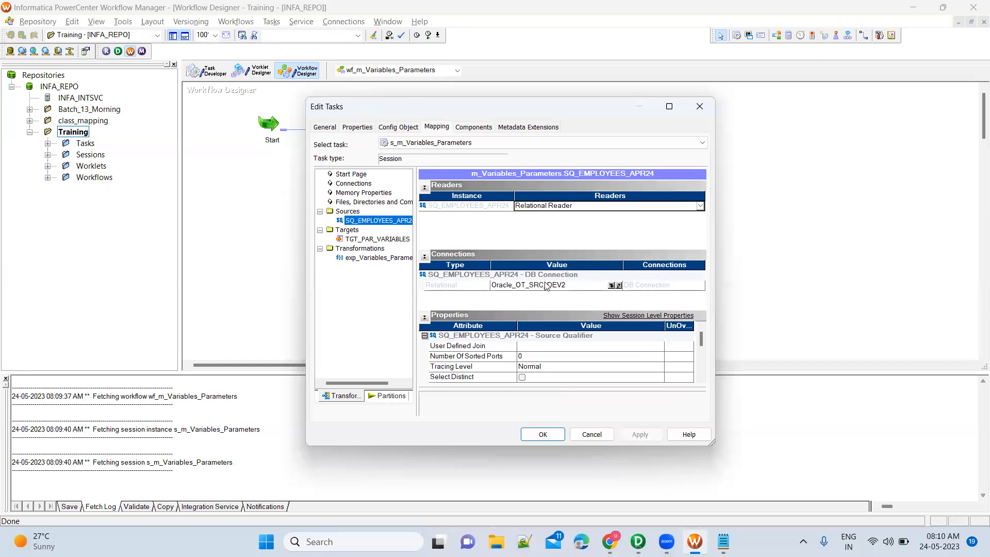
key(alt+Tab)
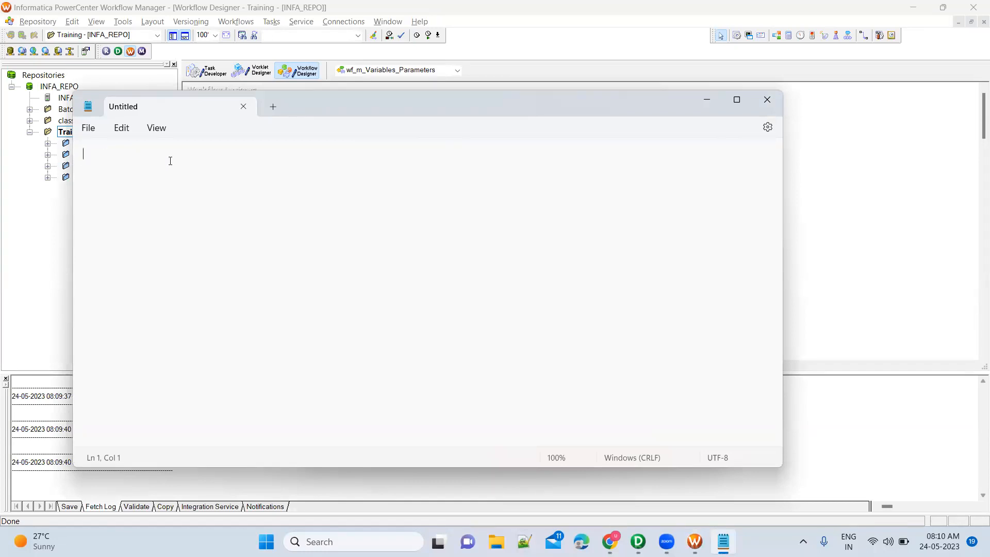
key(alt+Tab)
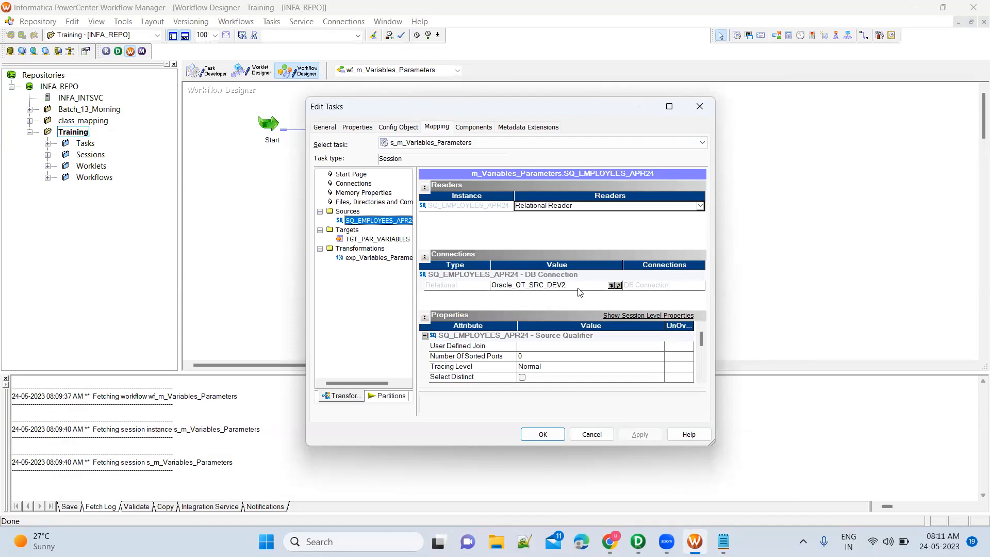
key(alt+Tab)
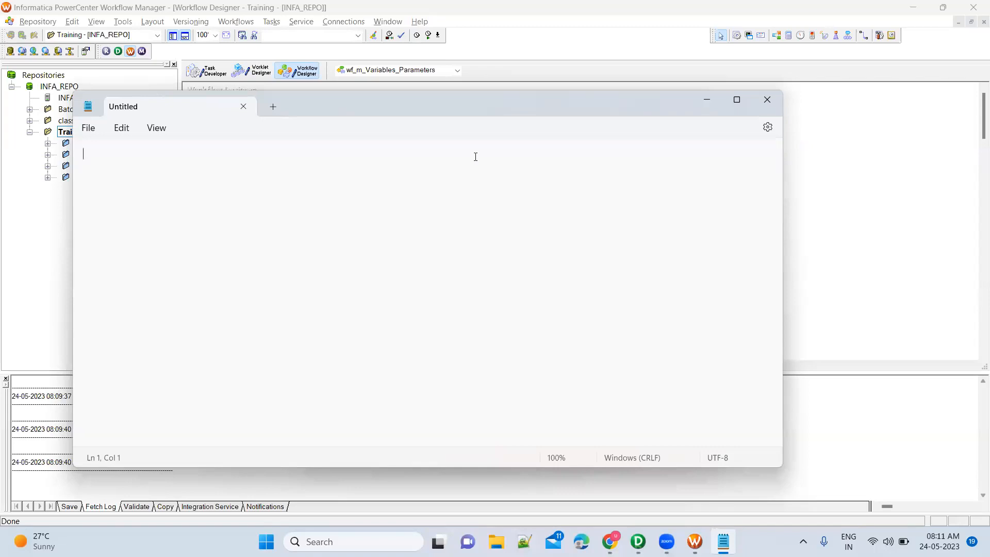
click(706, 101)
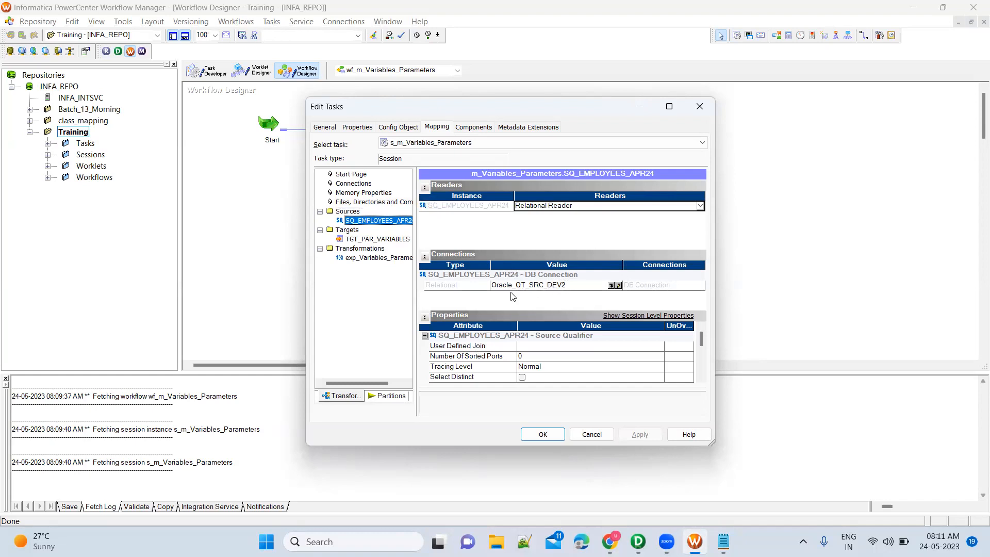
Review the relational connections of the session's target and source once more, then close the session editor
click(382, 240)
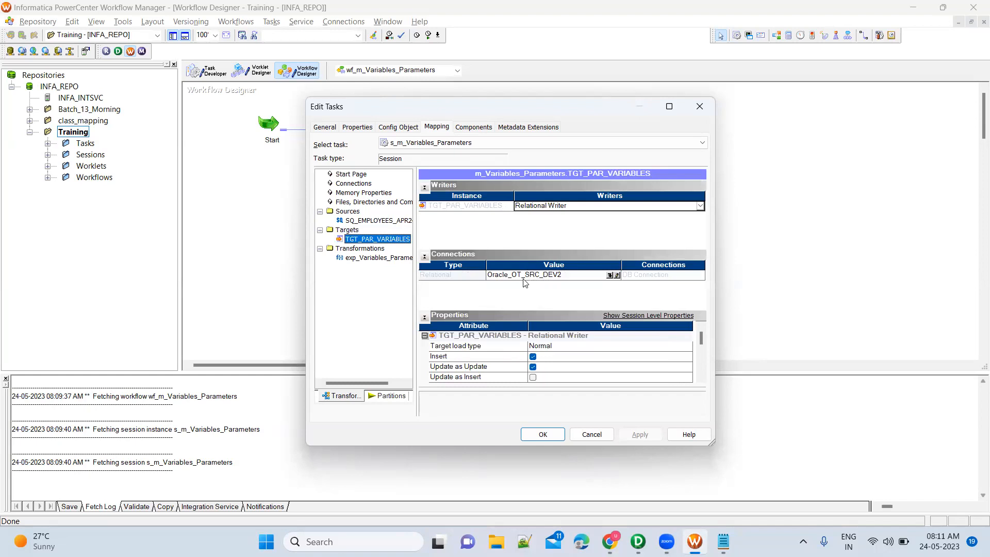
click(386, 221)
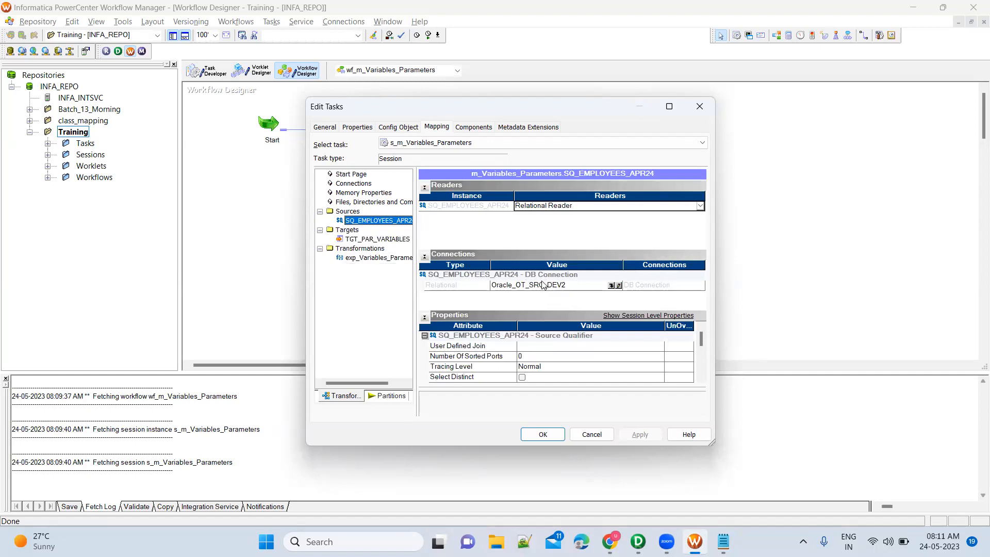
click(701, 106)
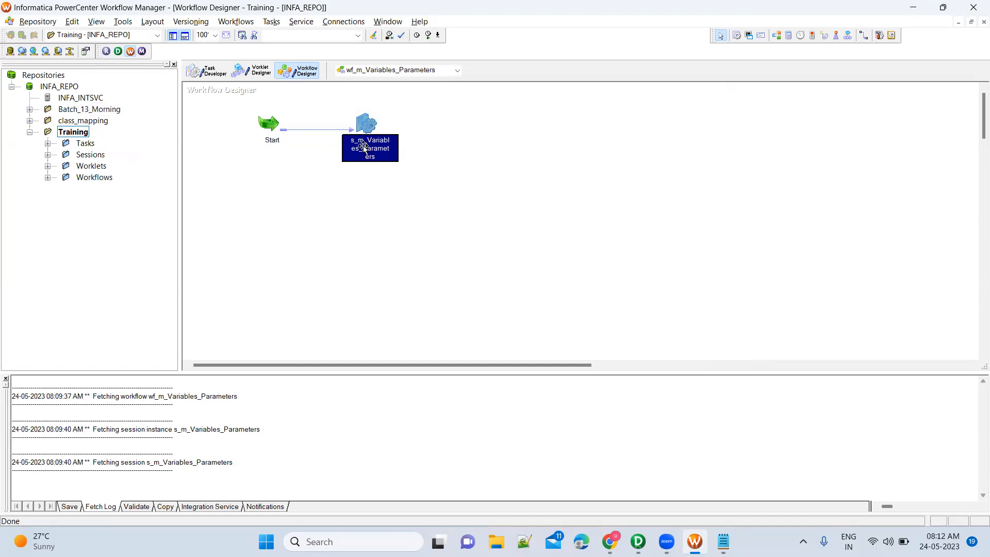
Reopen the s_m_Variables_Parameters session, compare its source and target connections, and display its general properties
double_click(368, 125)
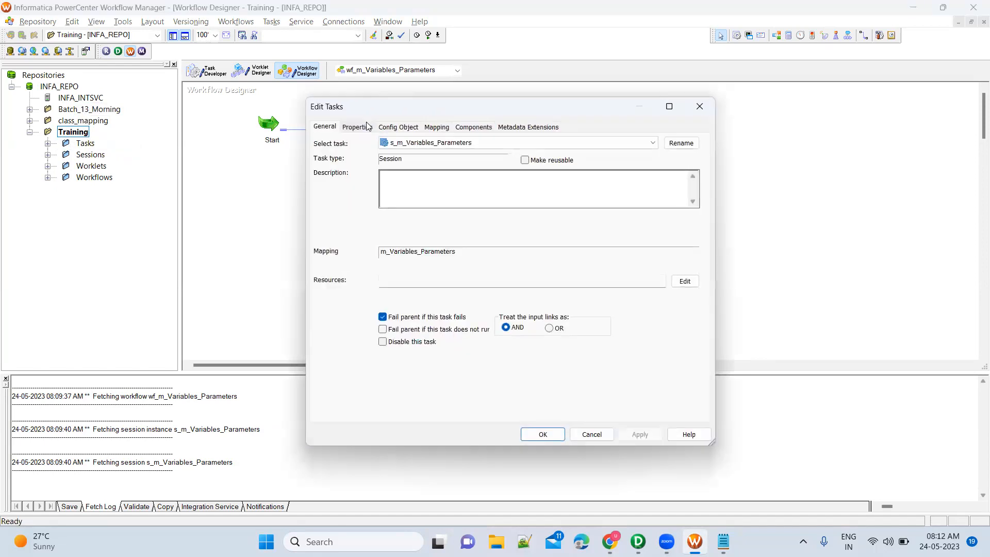
click(446, 128)
click(376, 220)
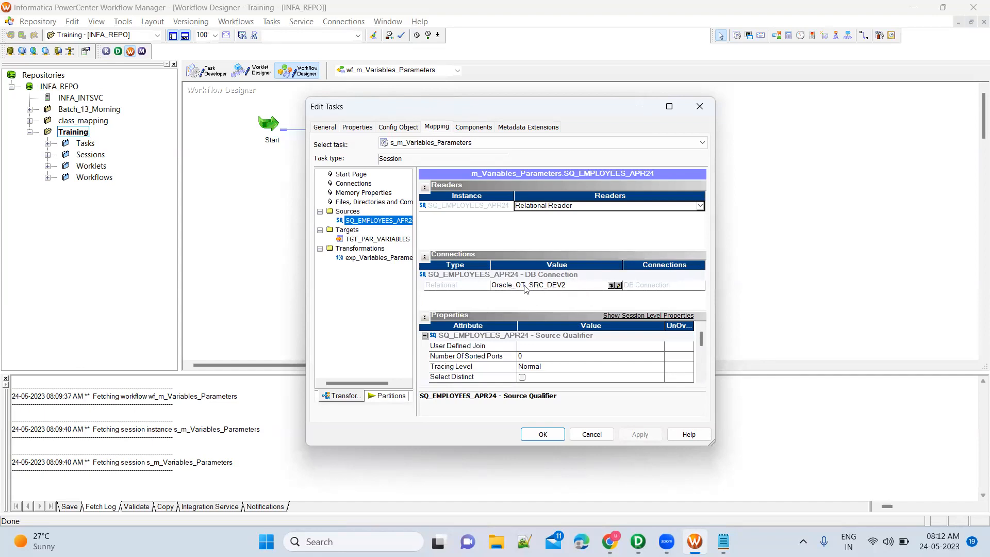
click(401, 240)
click(390, 223)
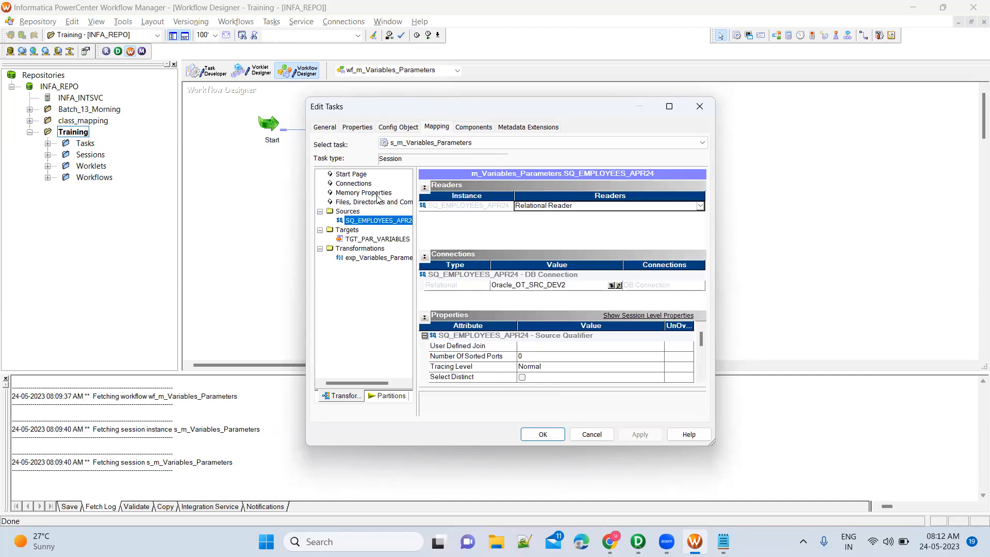
click(355, 130)
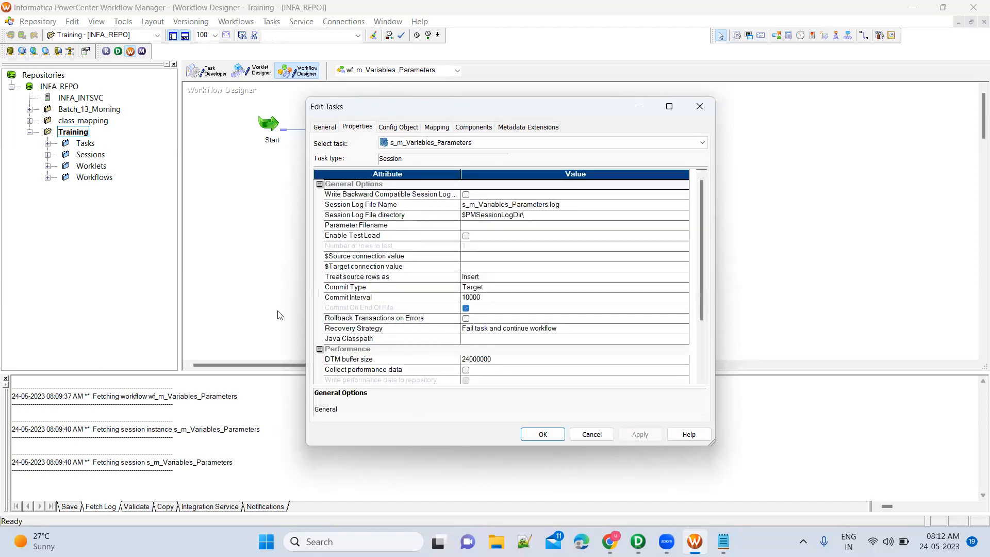
click(723, 541)
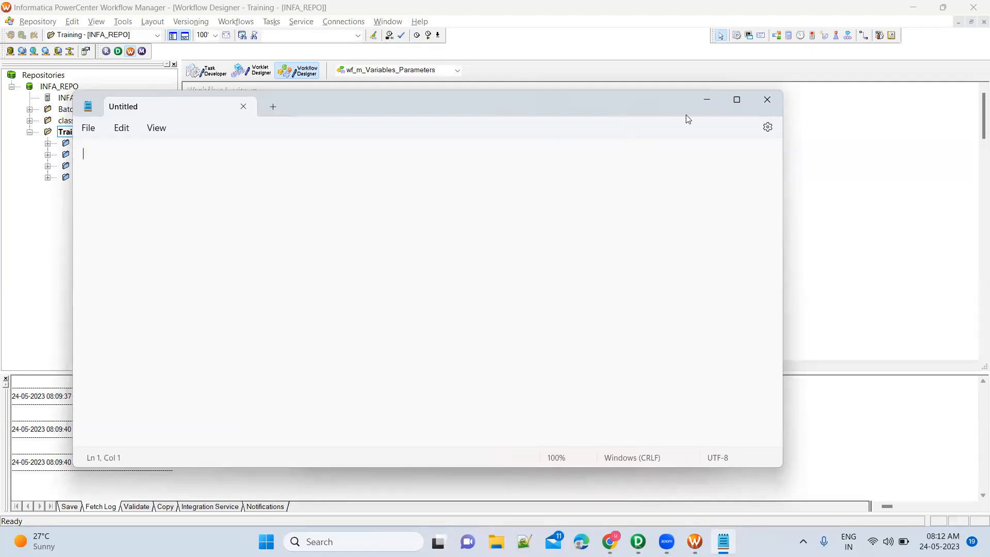
click(707, 101)
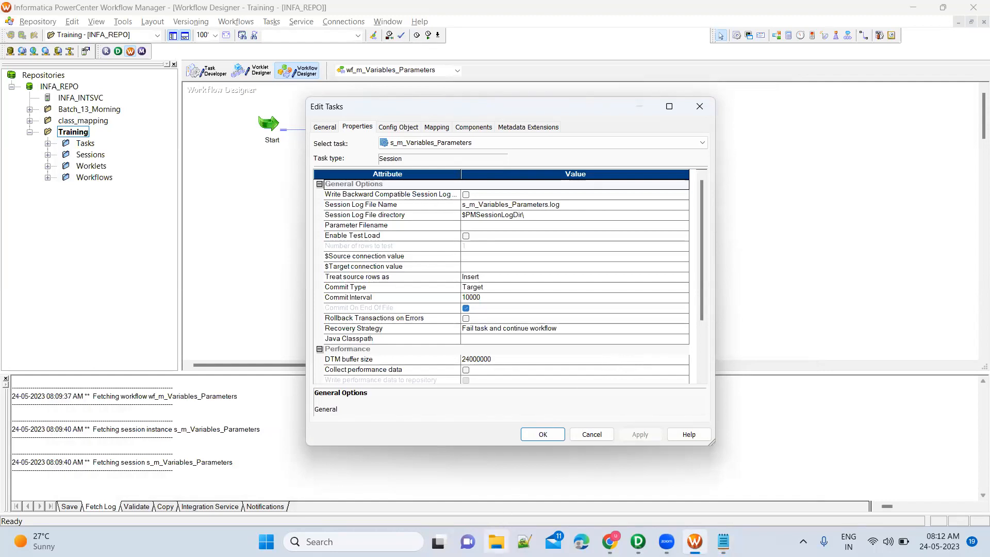
Switch to File Explorer and browse to the Training folder on drive D
click(496, 541)
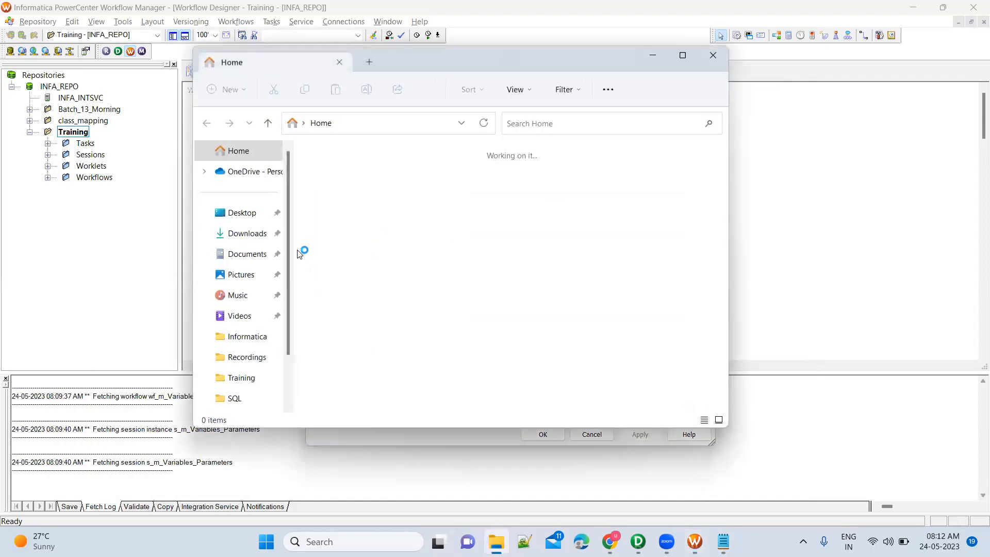
click(240, 344)
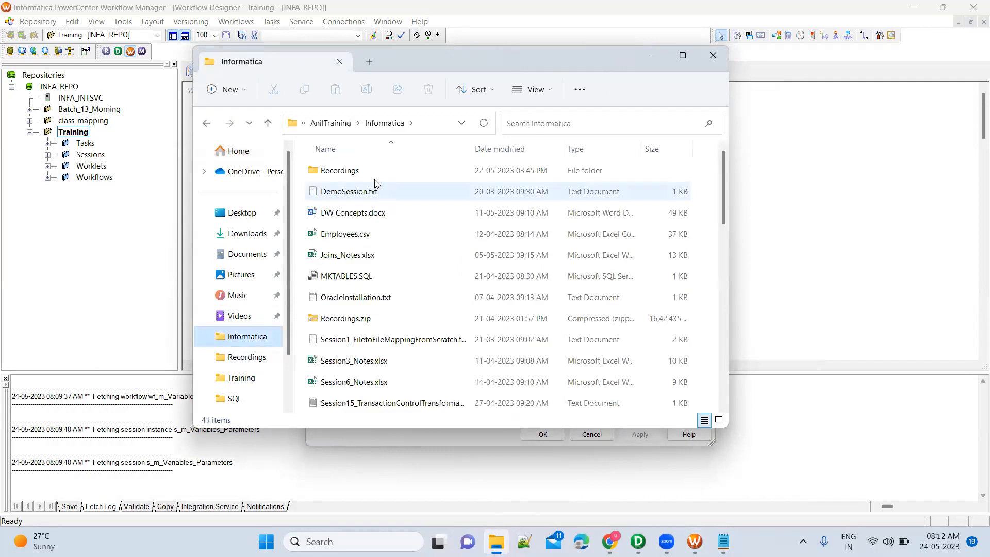
click(333, 126)
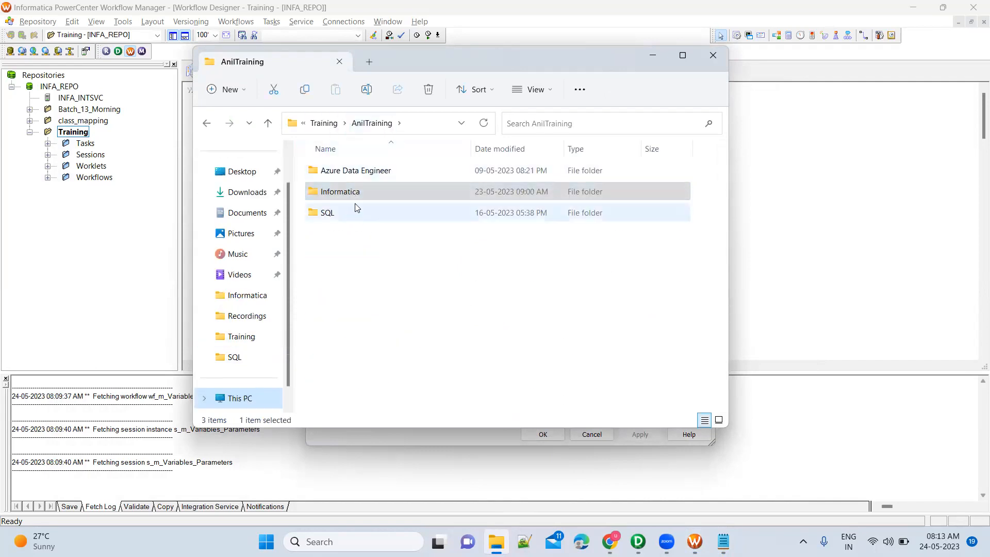
click(320, 124)
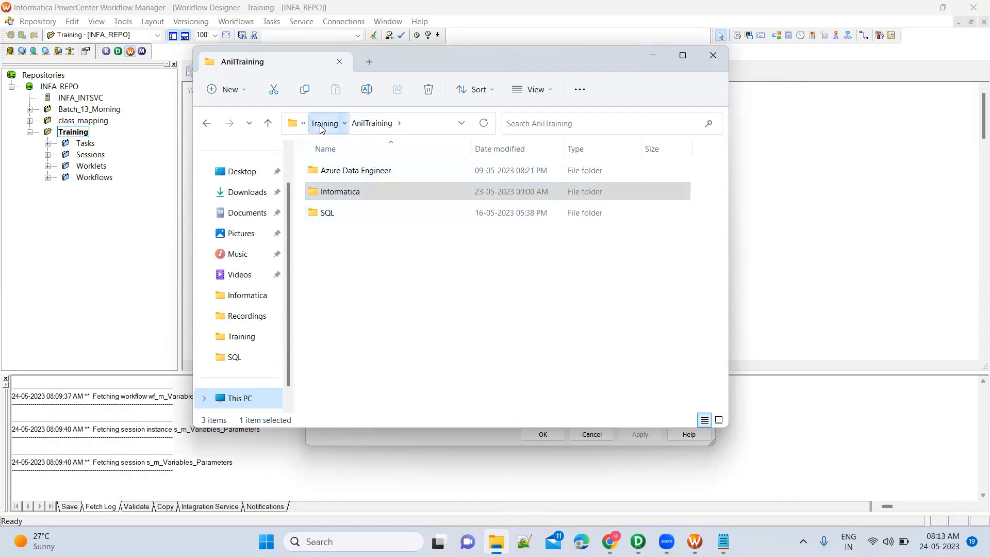
click(320, 125)
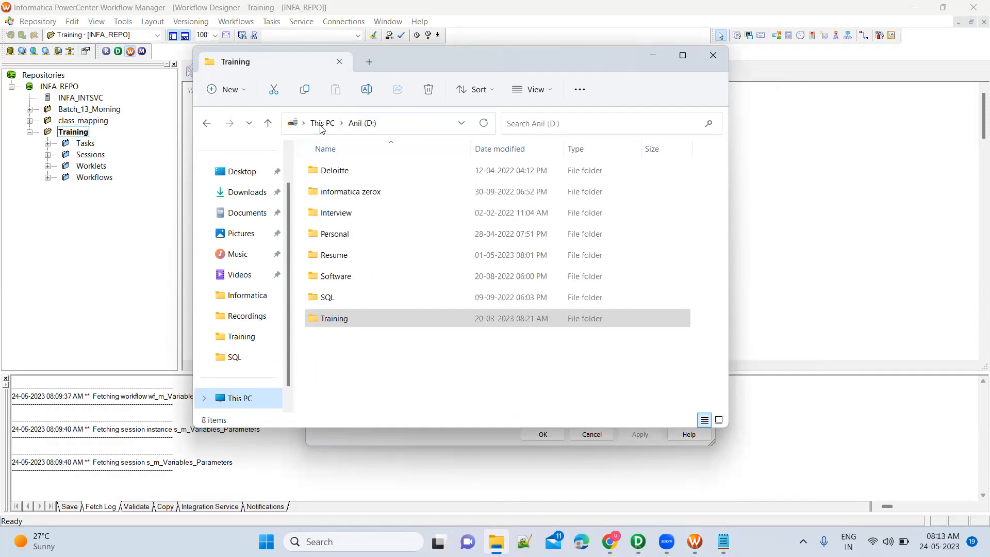
double_click(334, 318)
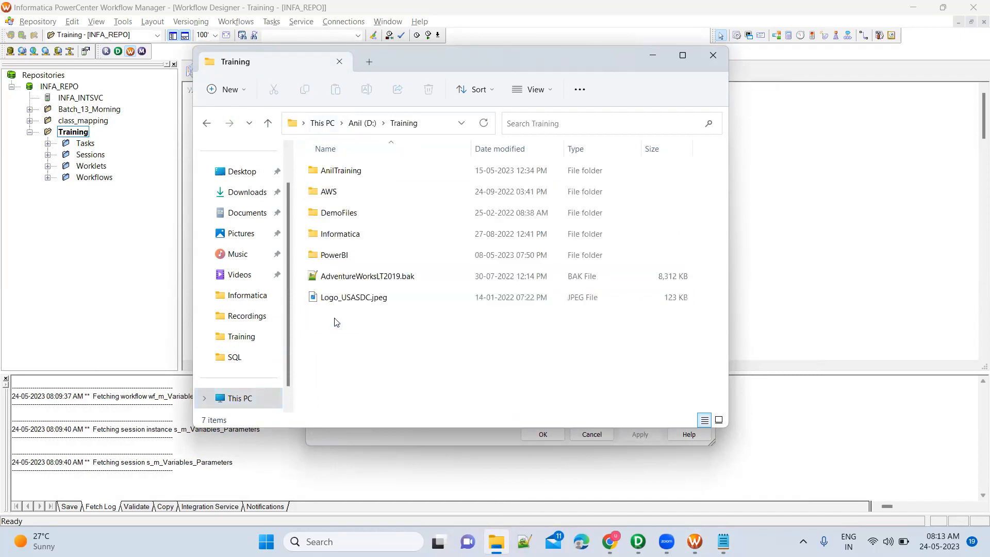
Open Informatica > Software > InformaticaInstallation > server > infa_shared and maximize the File Explorer window
double_click(350, 236)
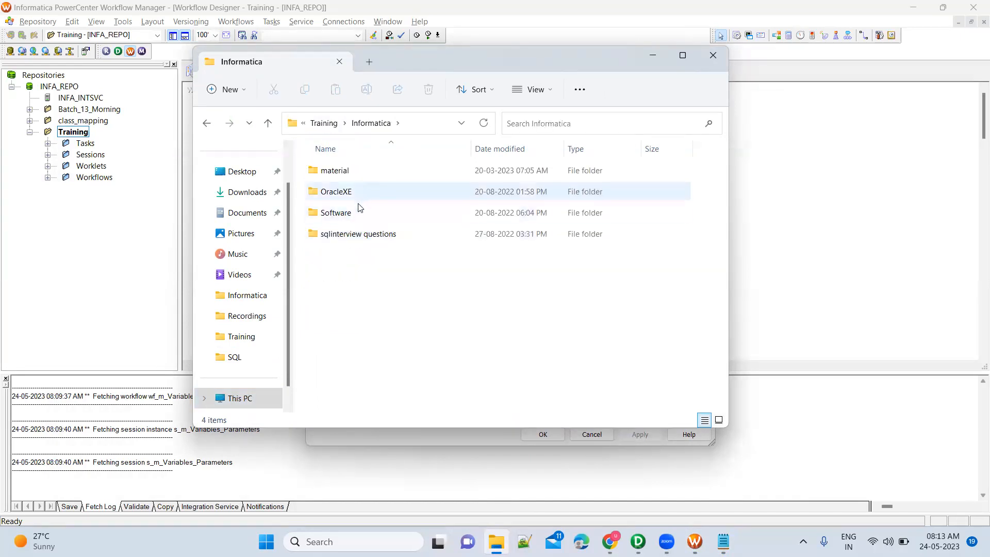
double_click(359, 212)
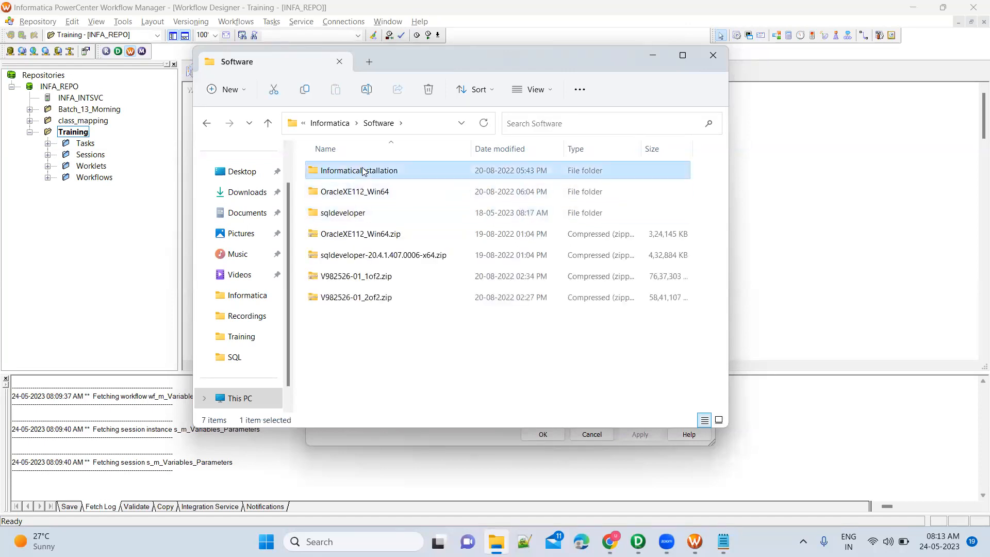
double_click(362, 171)
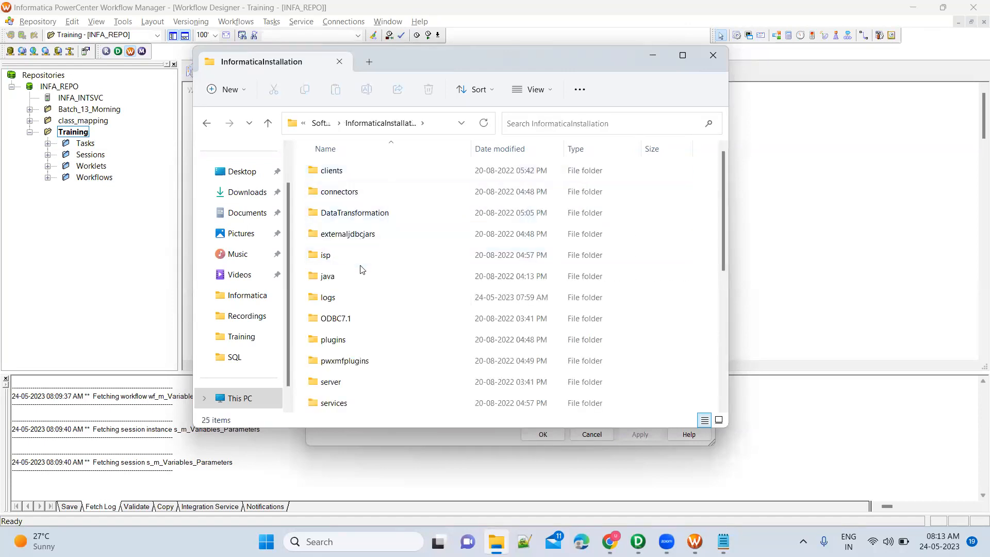
double_click(369, 382)
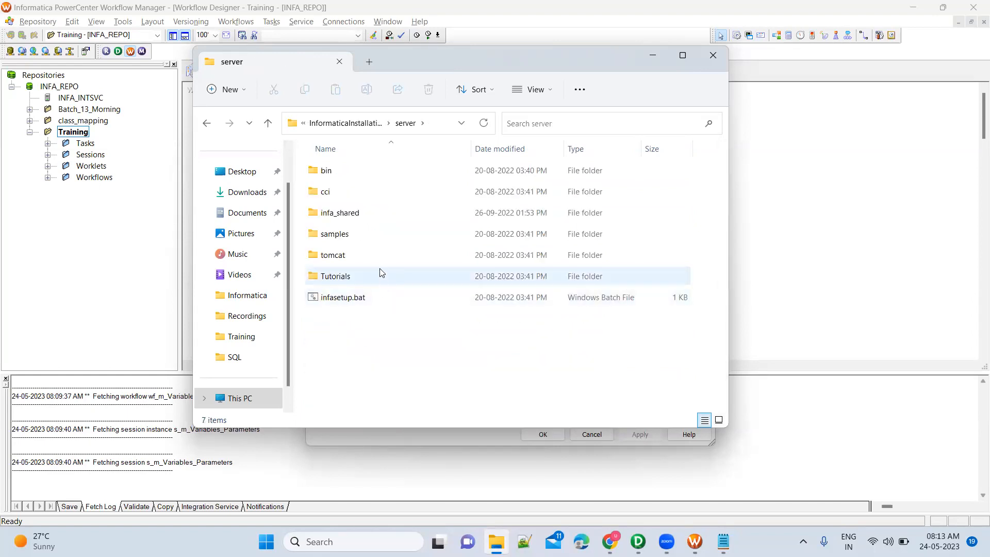
double_click(376, 211)
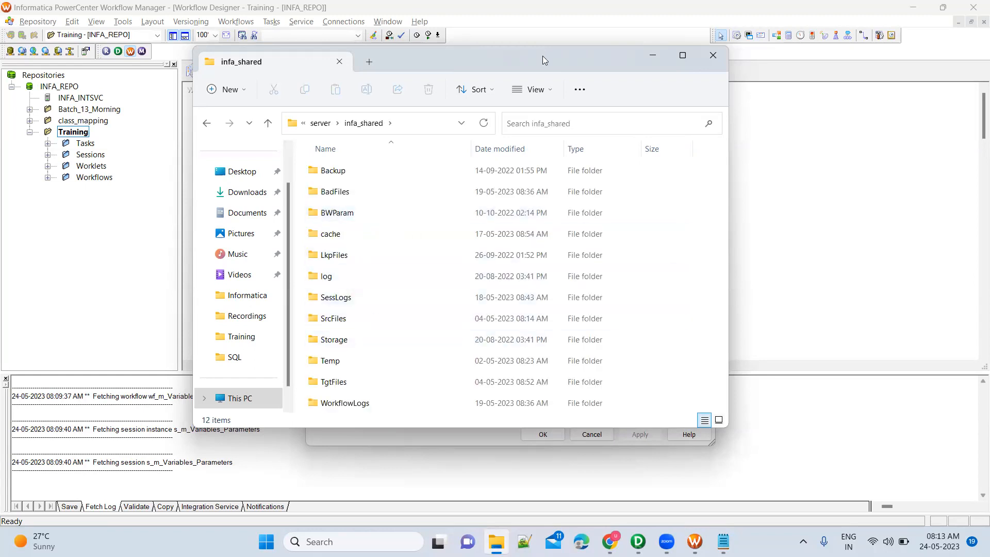
double_click(598, 63)
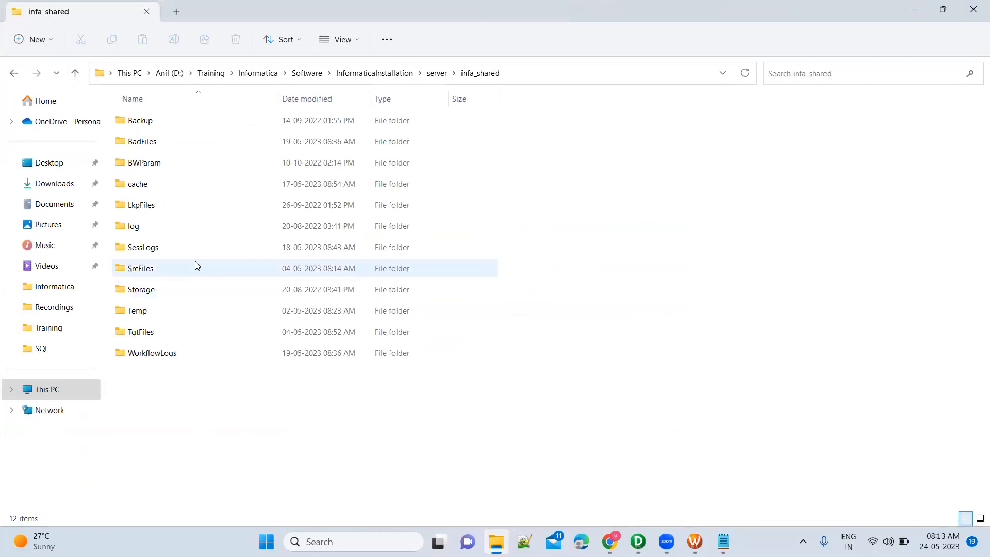
Examine the infa_shared subfolders, including the source, target, cache and session log folders
click(197, 265)
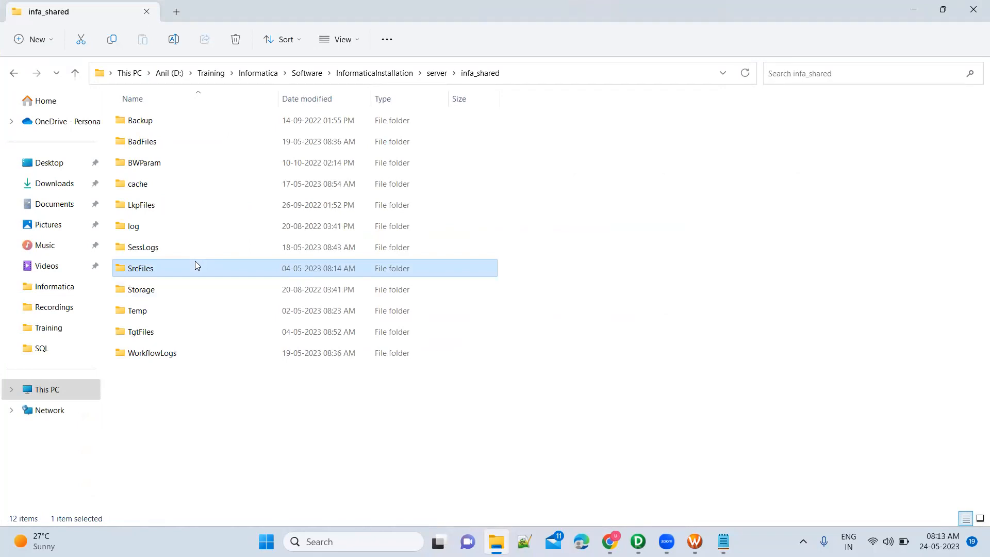
click(188, 335)
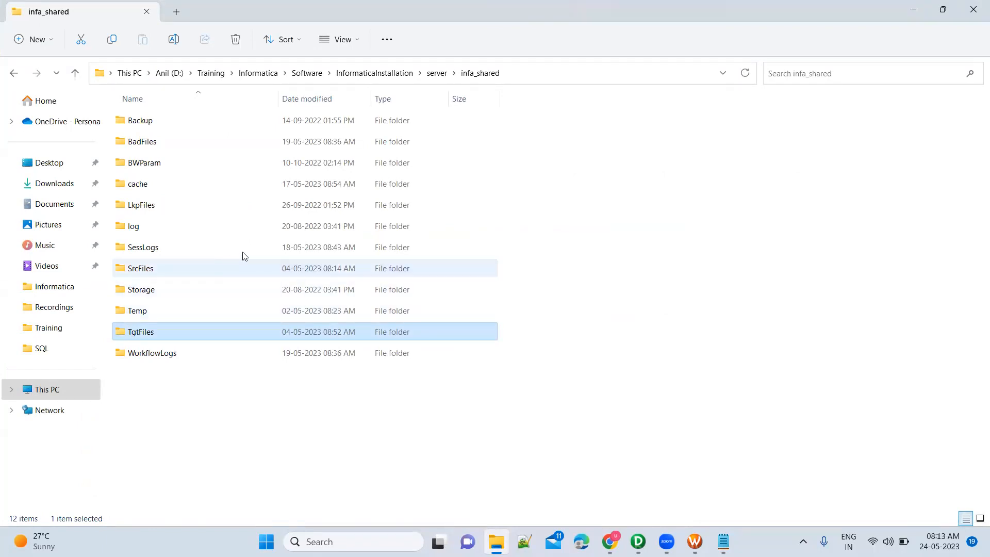
mouse_move(245, 256)
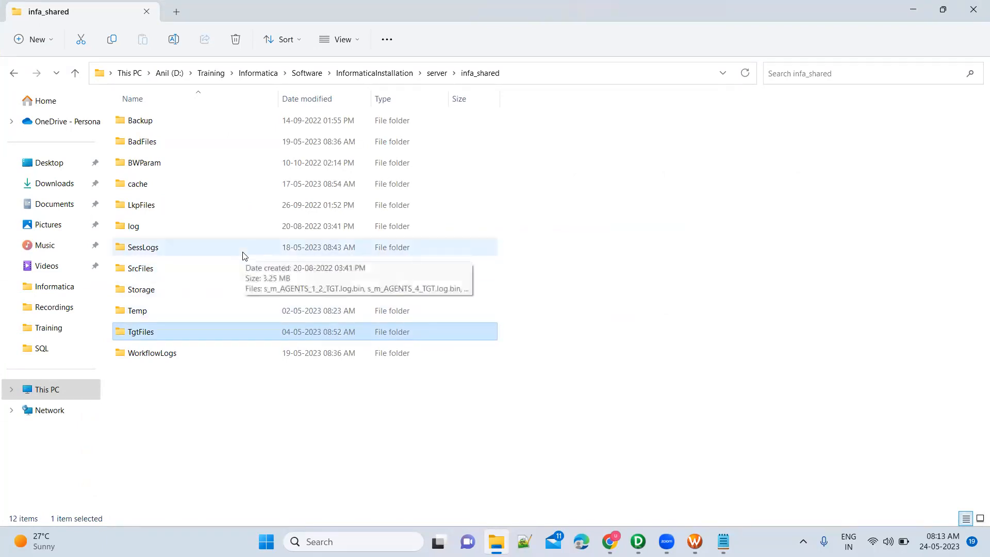
click(221, 191)
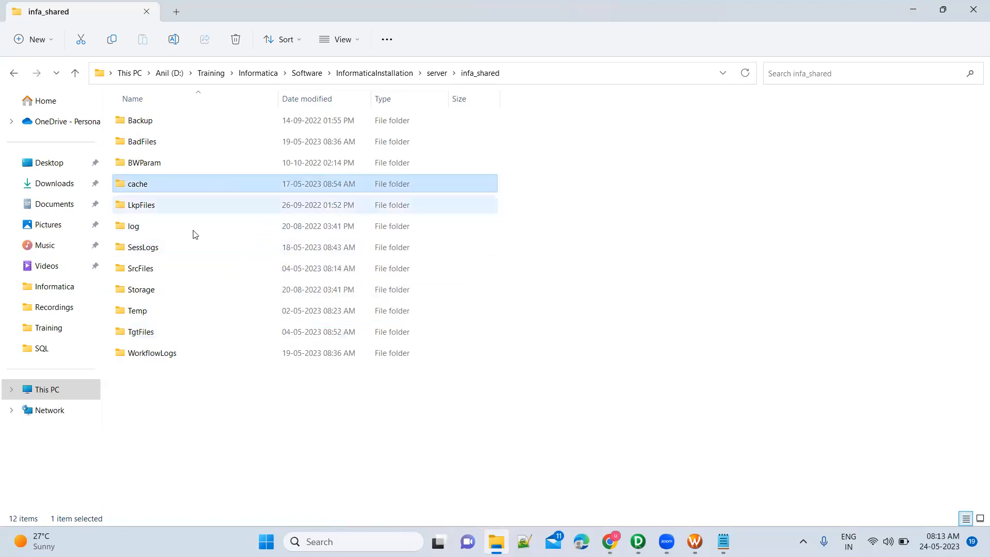
click(193, 383)
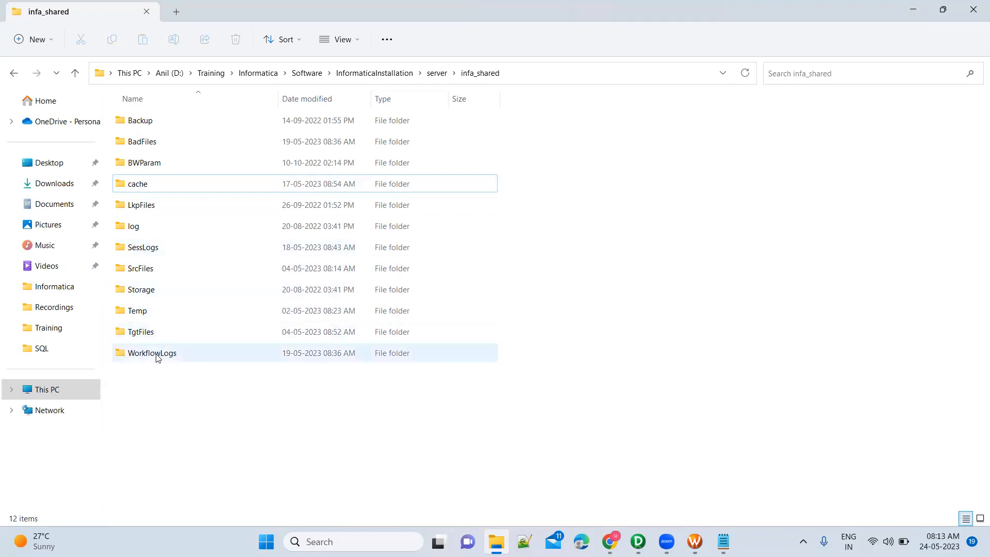
click(159, 253)
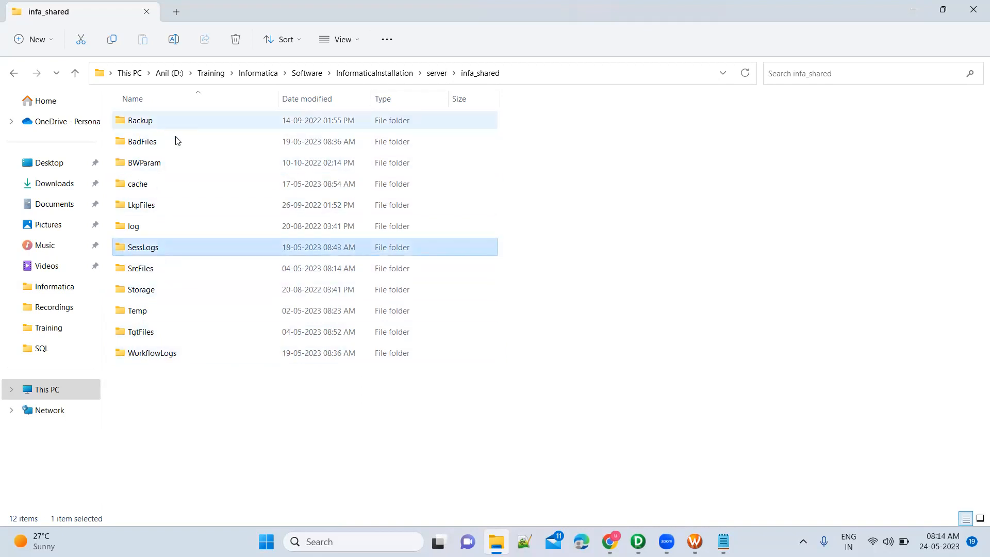
click(206, 380)
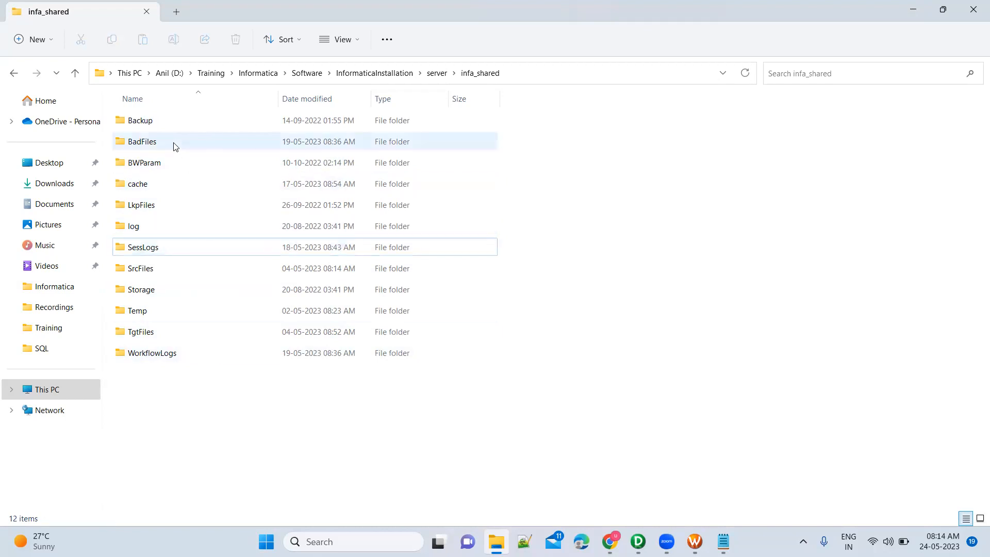
Open wf_s_m_EMPLOYEES_TGT_FILE1.txt from the BWParam folder, examine its header and file name parameters, and close it
double_click(177, 163)
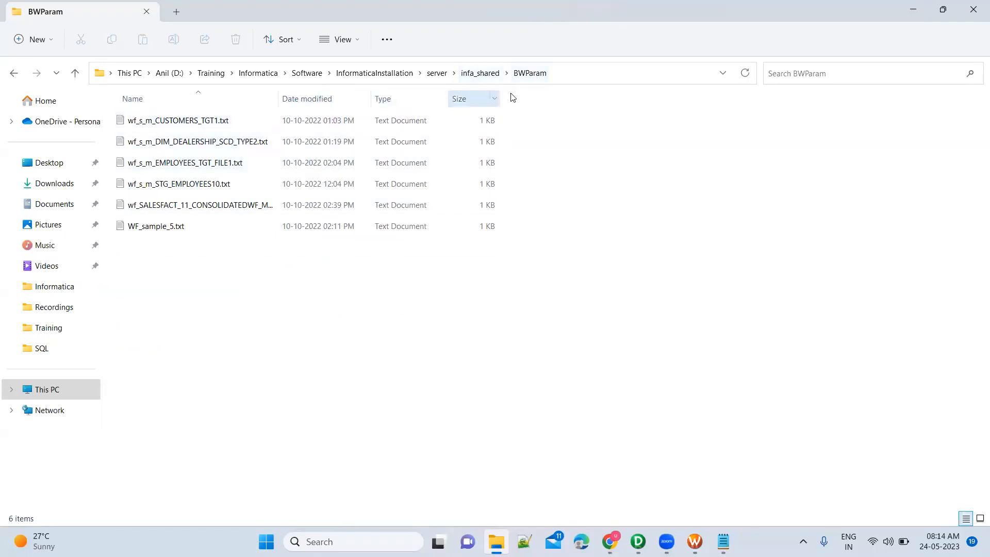
click(476, 74)
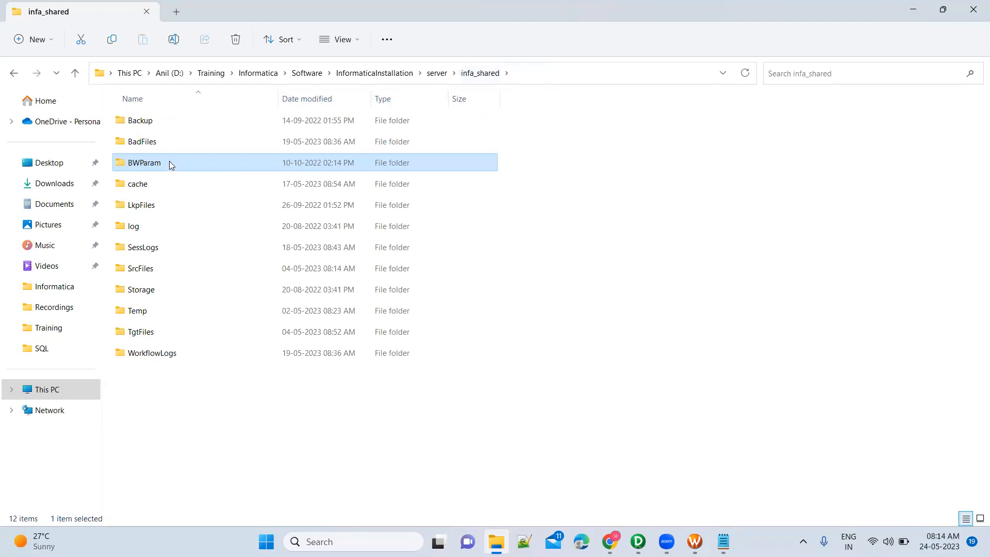
double_click(170, 163)
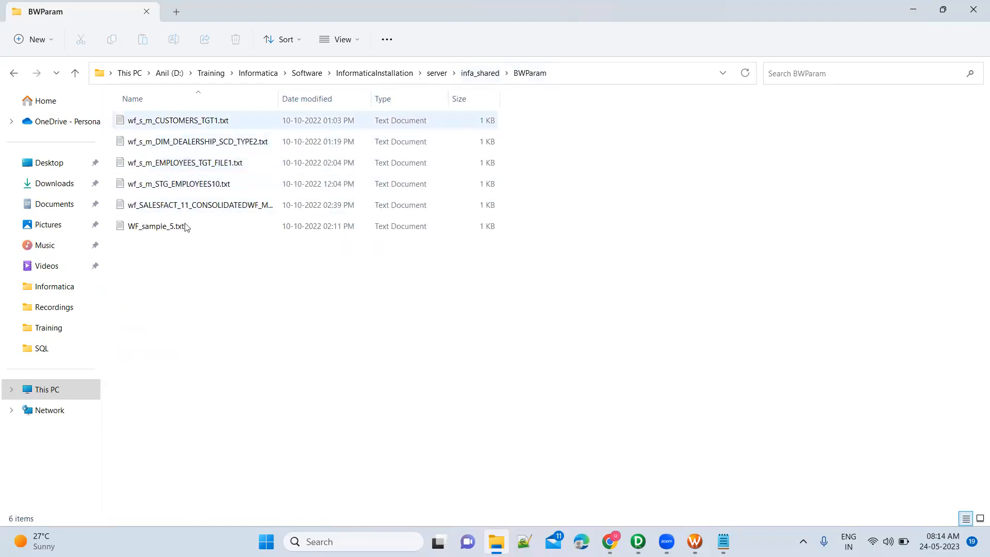
double_click(216, 167)
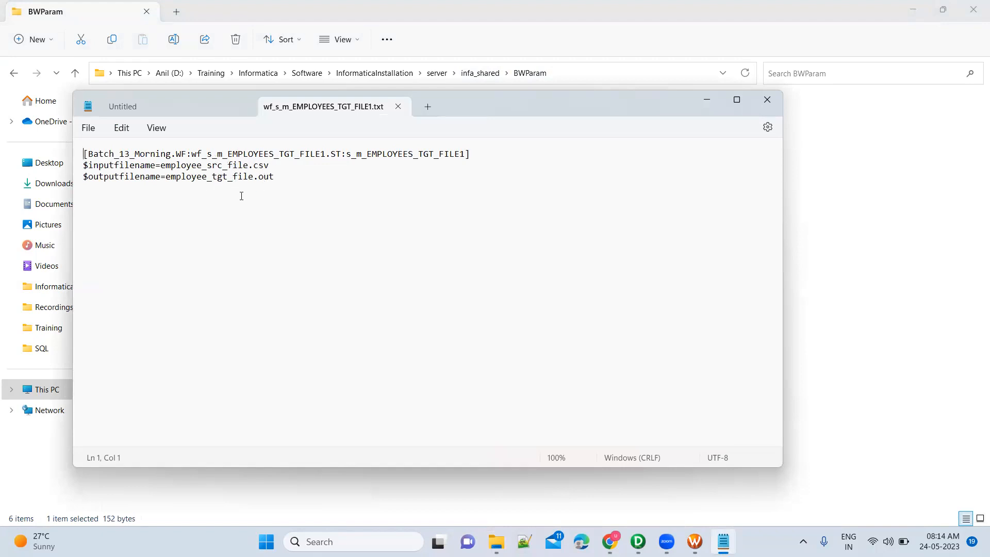
mouse_move(176, 154)
mouse_down()
mouse_move(91, 152)
mouse_move(182, 153)
mouse_up()
drag(192, 153, 344, 155)
drag(282, 178, 82, 164)
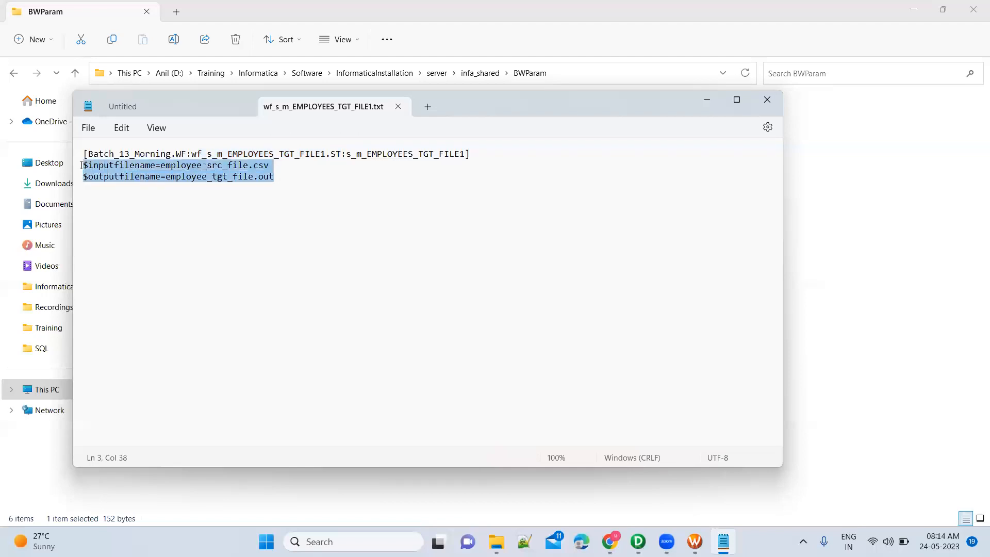
click(767, 101)
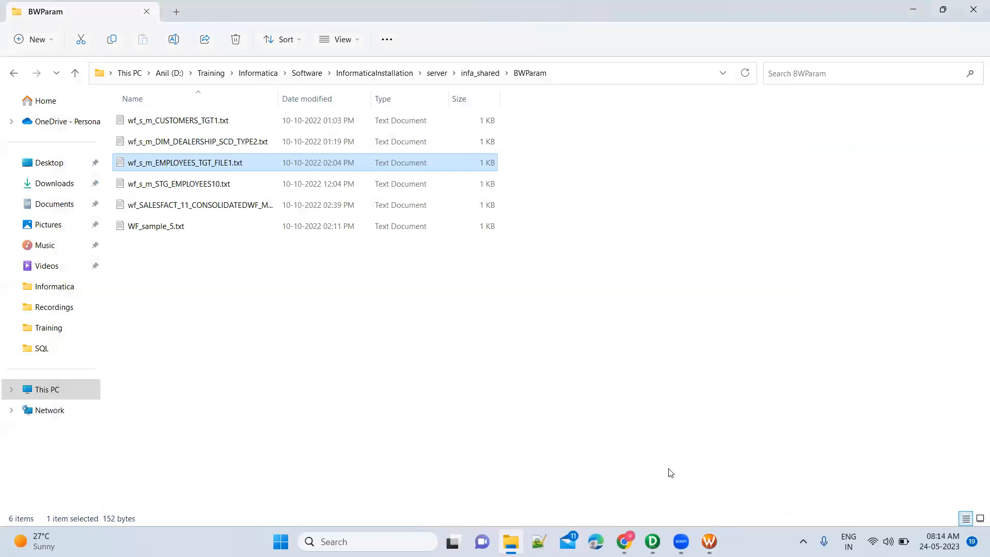
Cancel the session's Edit Tasks dialog in Workflow Manager and start a Notepad document with a pair of square brackets
click(709, 542)
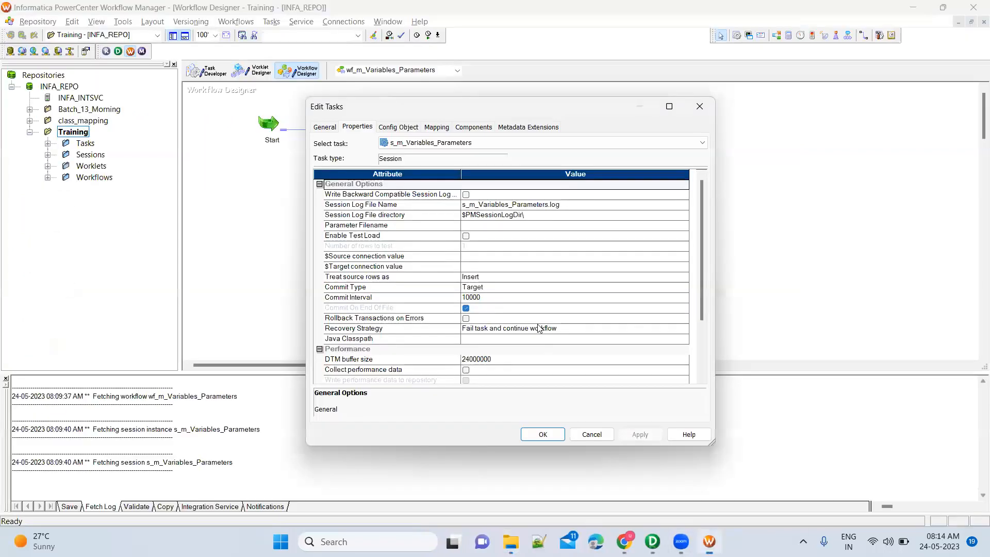
click(602, 437)
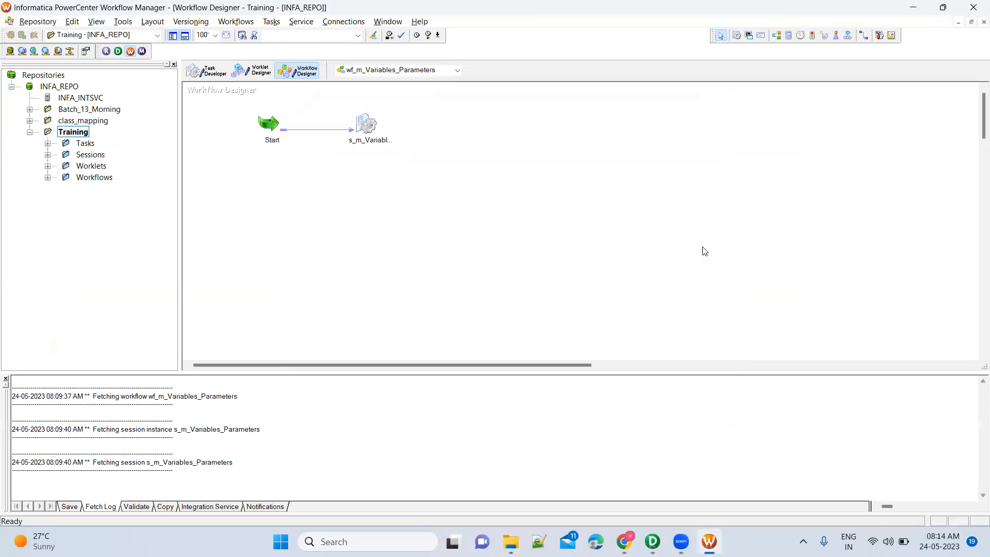
key(super)
text(notep)
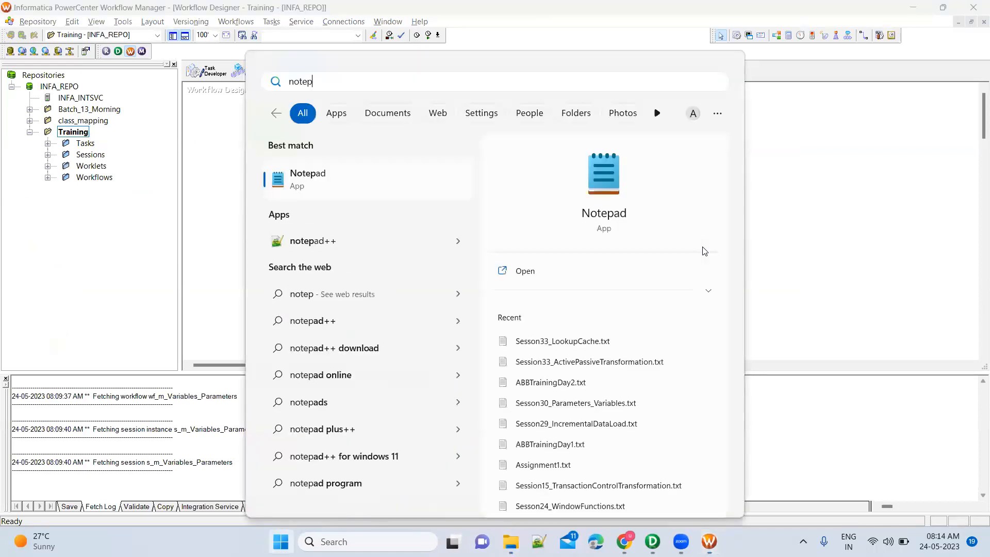
key(Return)
text([])
Copy the mapping name from the session's general settings and complete the Notepad header as [s_m_Variables_Parameters], followed by a new line
key(alt+Tab)
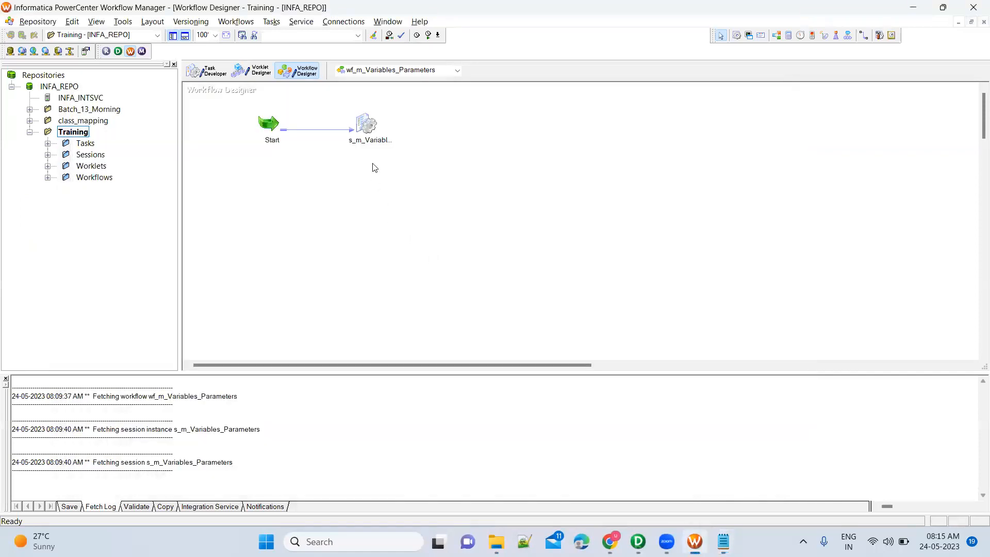
double_click(366, 123)
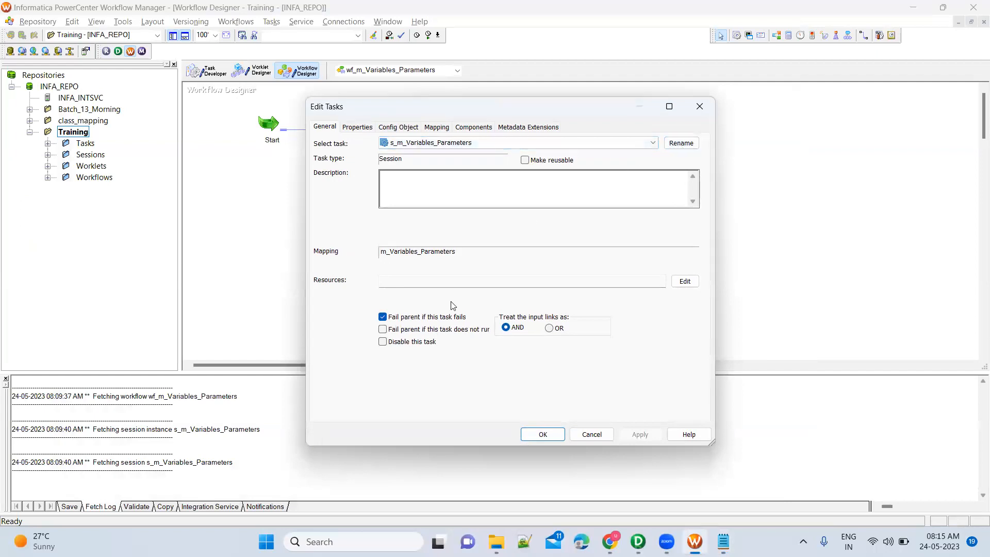
drag(464, 253, 358, 262)
key(ctrl+c)
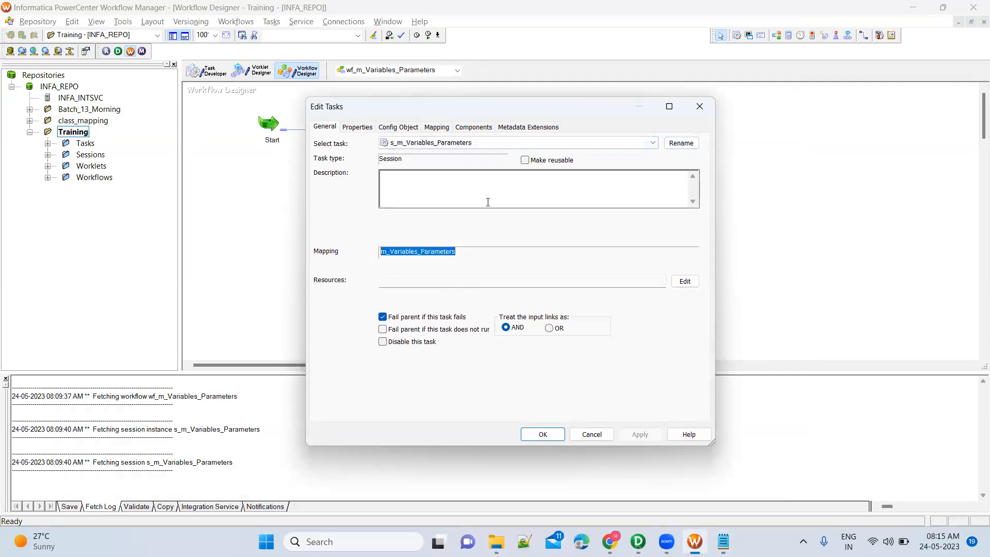
key(alt+Tab)
text(s_)
key(ctrl+v)
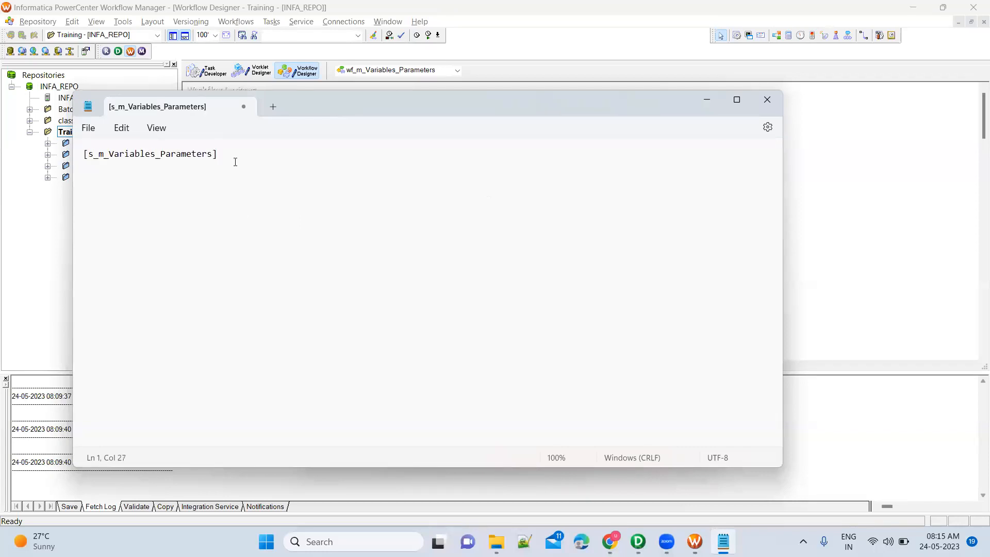
key(Return)
Open wf_s_m_CUSTOMERS_TGT1.txt from the BWParam folder, examine its connection parameters, and close Notepad without saving the unsaved document
click(496, 542)
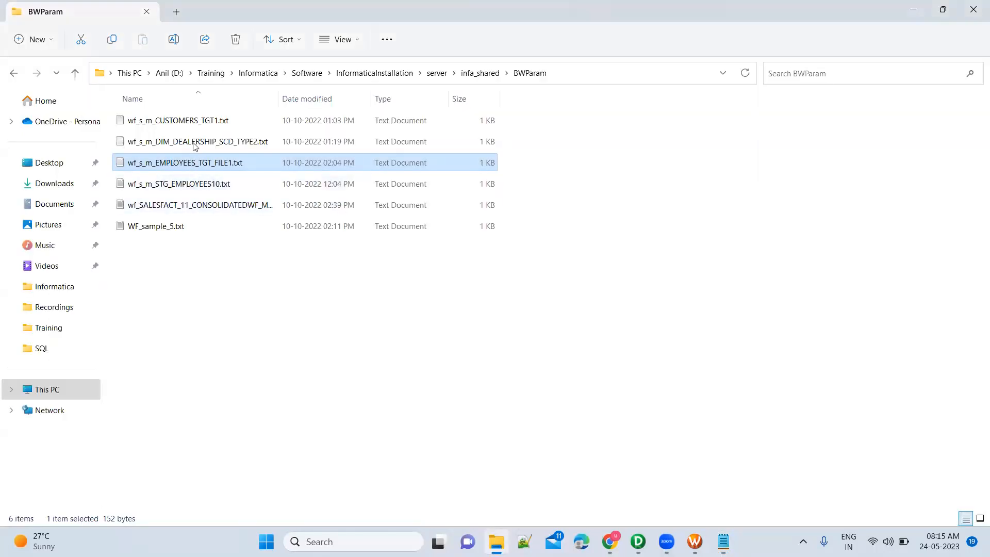
double_click(195, 124)
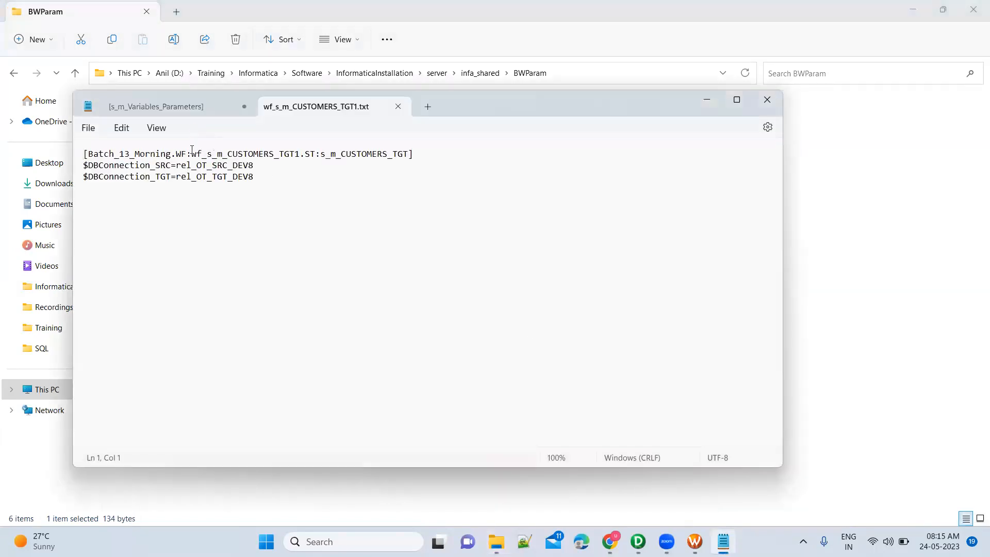
click(767, 99)
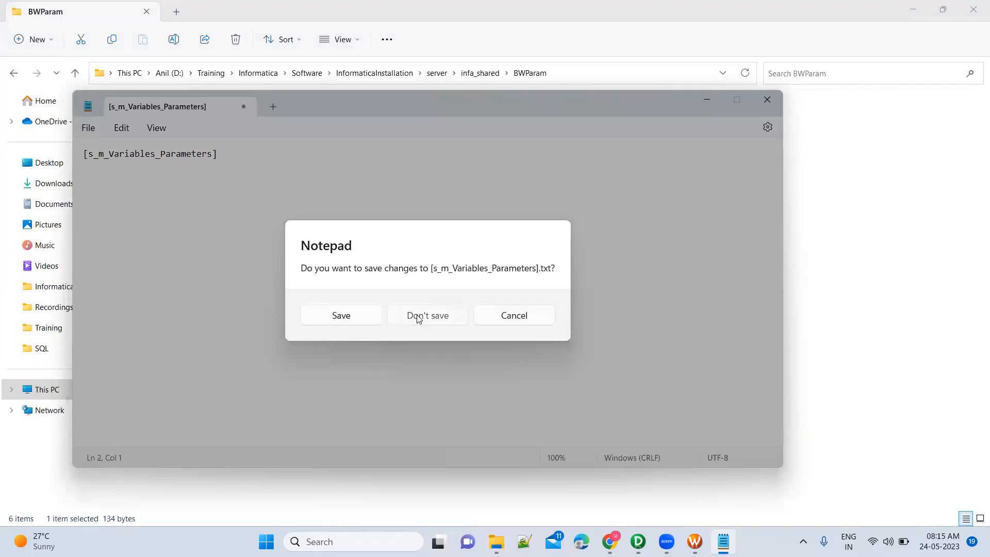
click(418, 318)
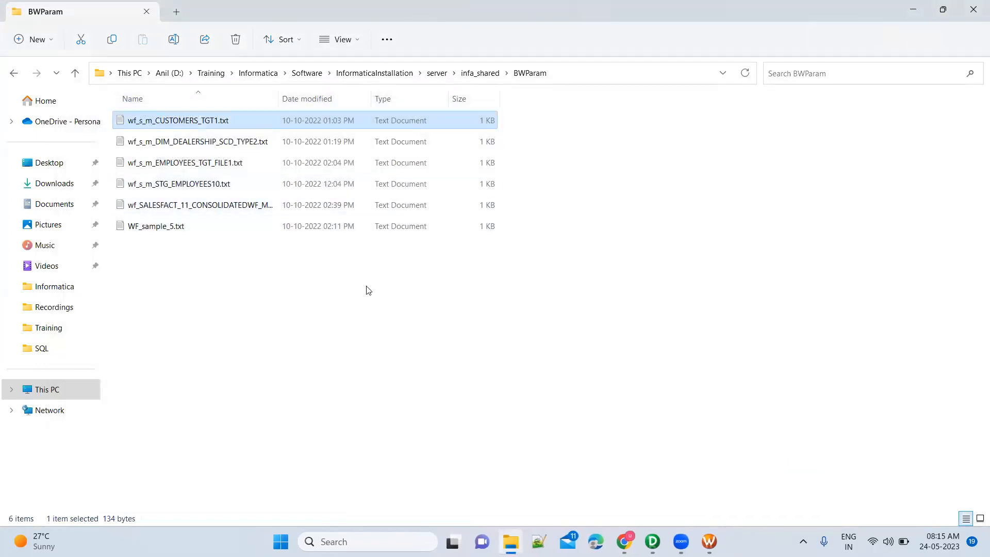
Start a new Notepad document with the header [s_m_Variables_Parameters] and begin its second line with $DBConnection_
key(alt+Tab)
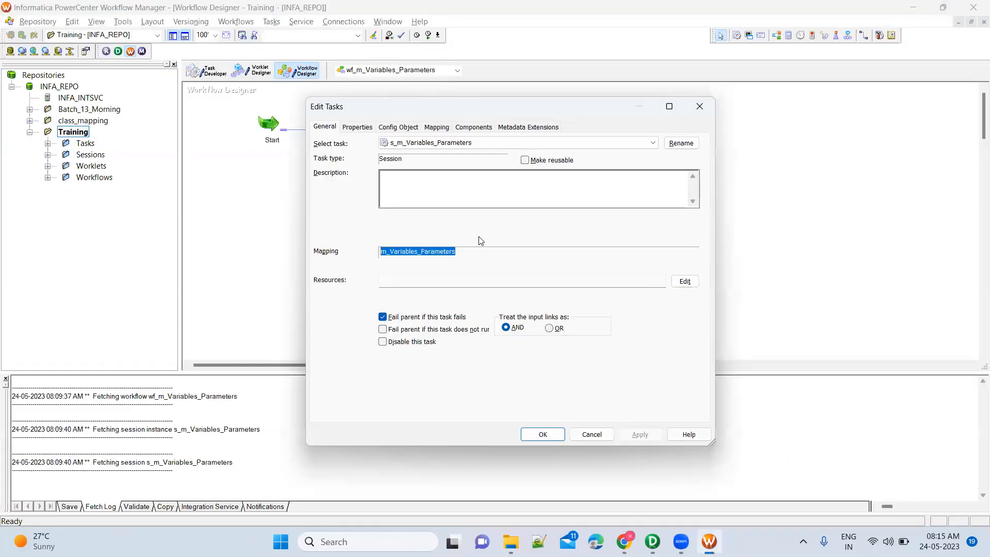
key(super)
text(notepad)
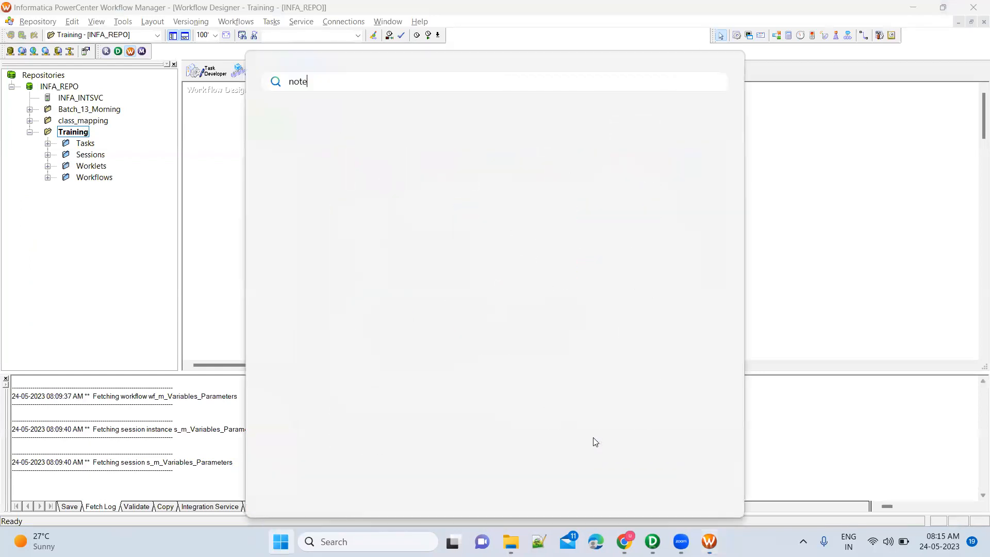
key(Return)
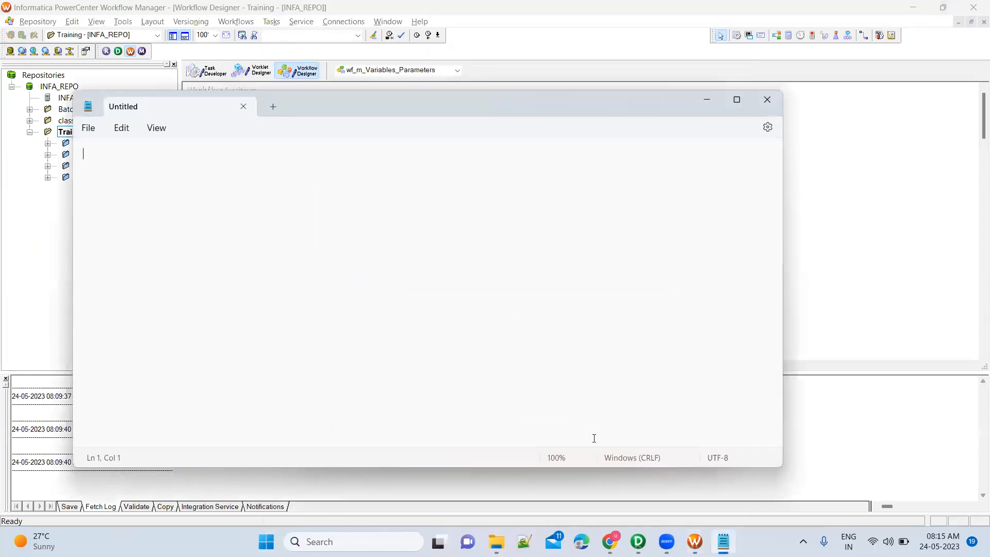
text([])
text(s_)
key(ctrl+v)
key(Return)
text(@)
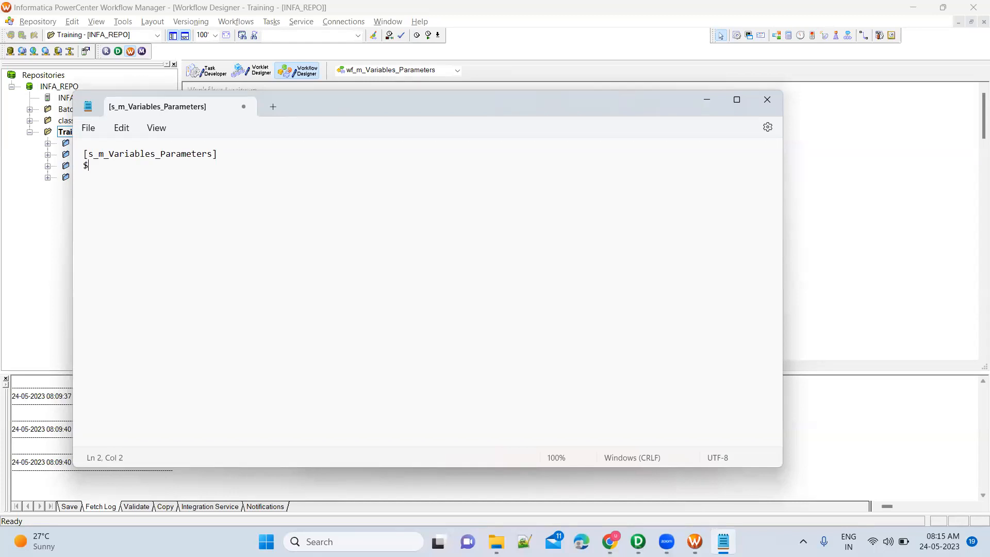
text(DBConnection_)
In Workflow Manager, set the SQ_EMPLOYEES_APR24 source's connection browser to use a connection variable and copy the $DBConnection prefix
mouse_move(638, 541)
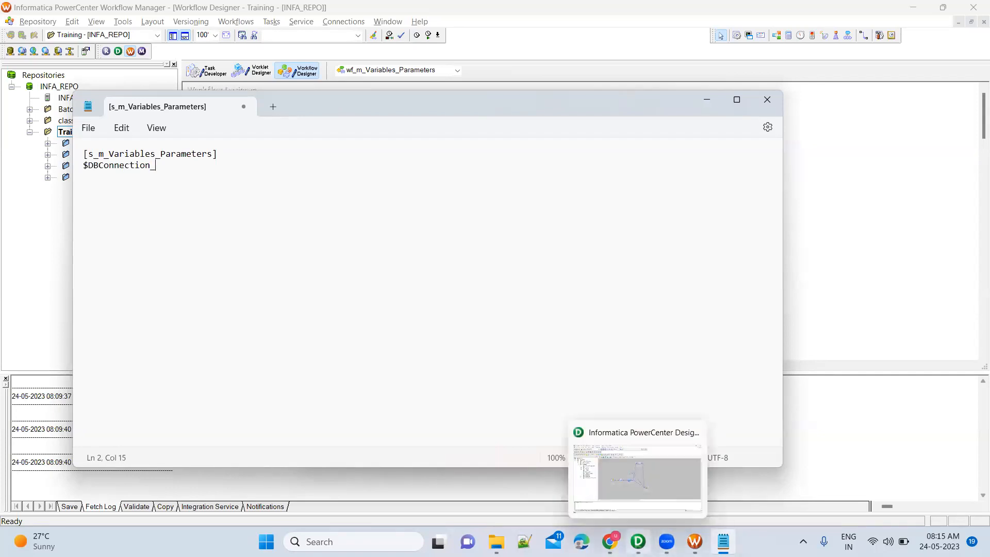
click(695, 541)
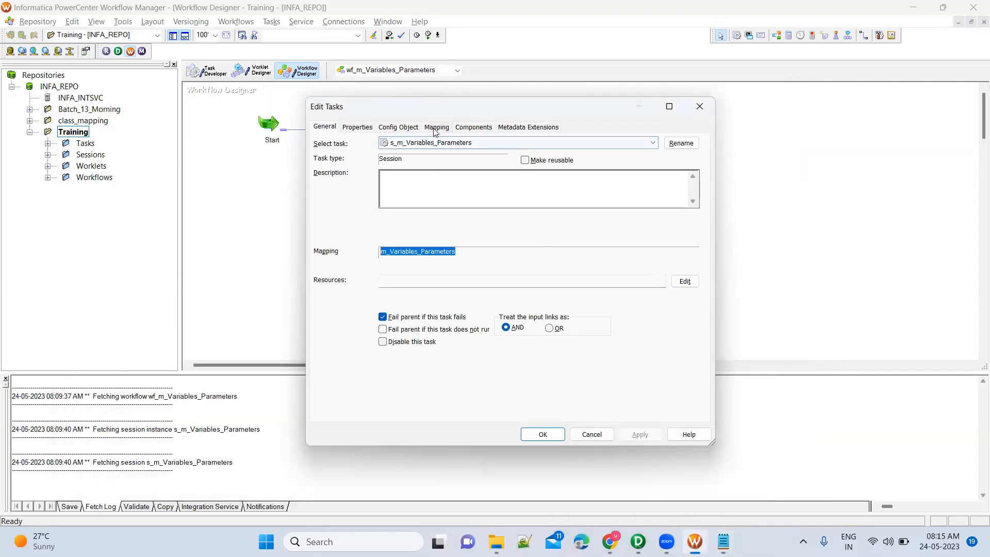
click(434, 131)
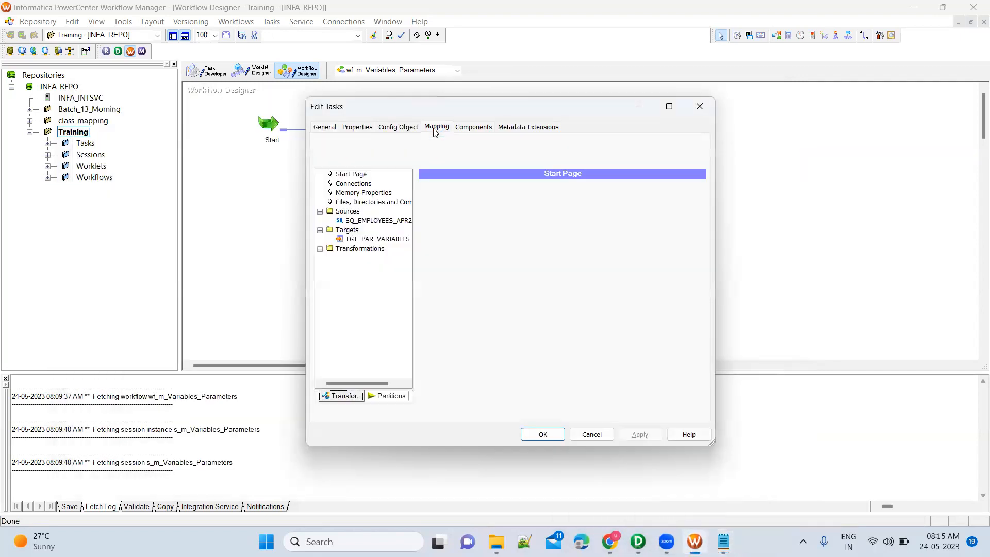
click(390, 222)
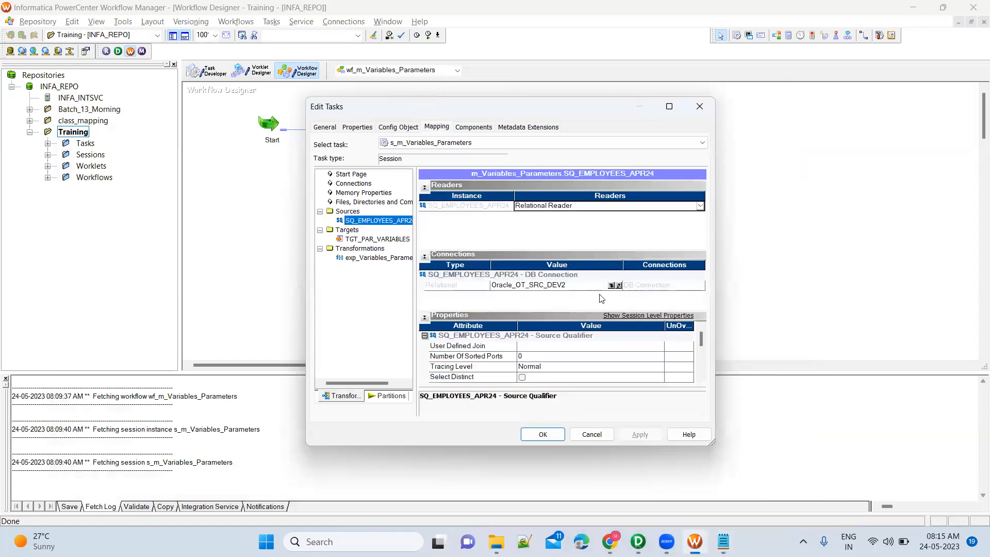
click(614, 285)
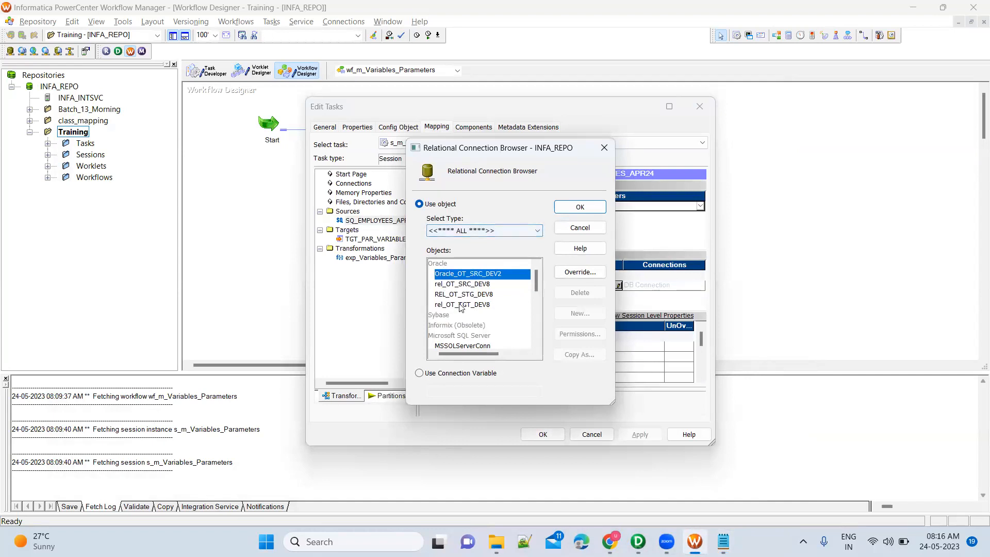
click(458, 377)
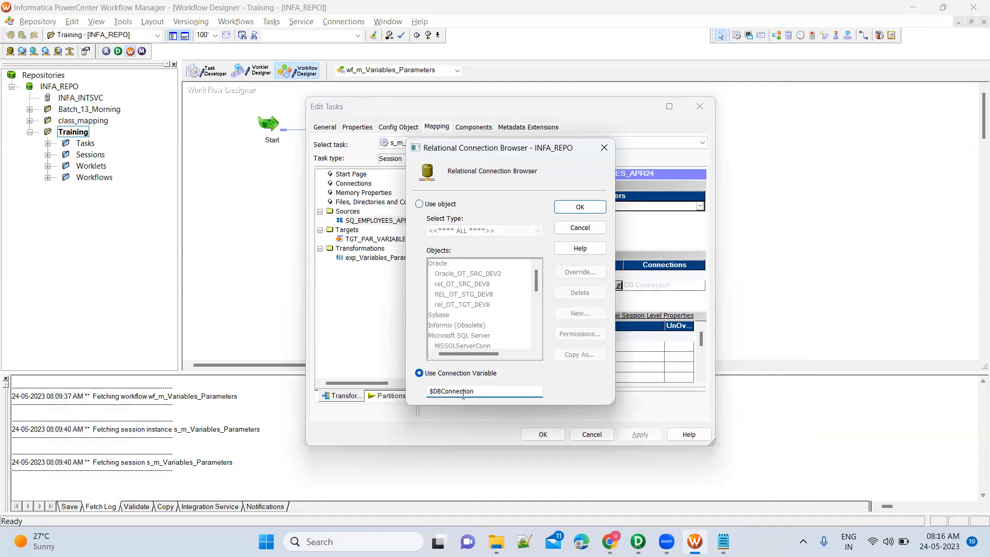
drag(478, 393, 431, 390)
click(439, 206)
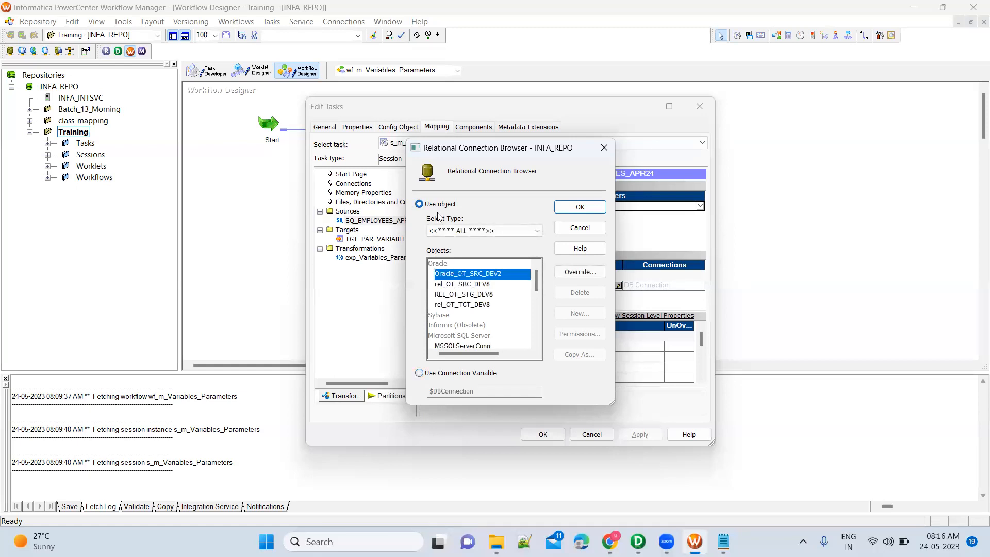
click(458, 375)
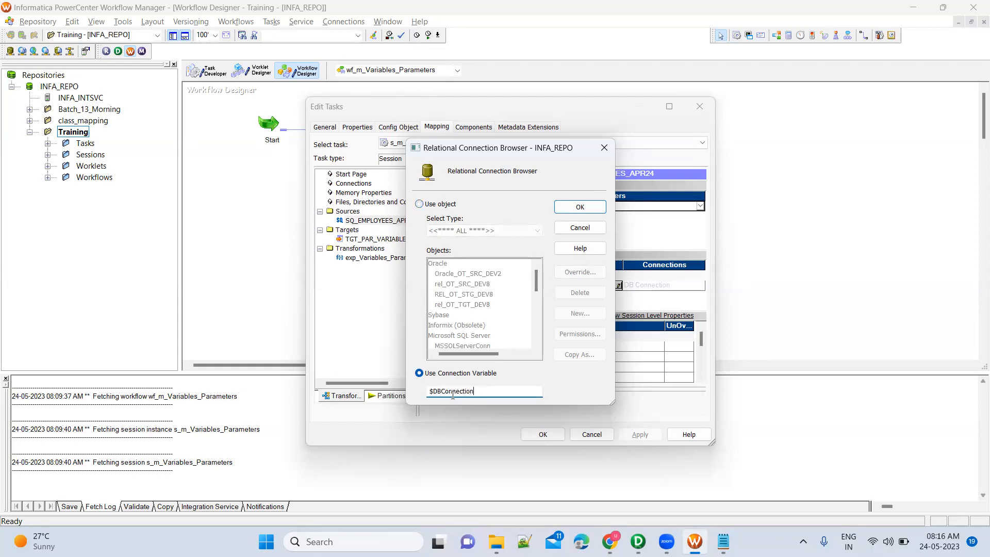
double_click(466, 391)
key(ctrl+c)
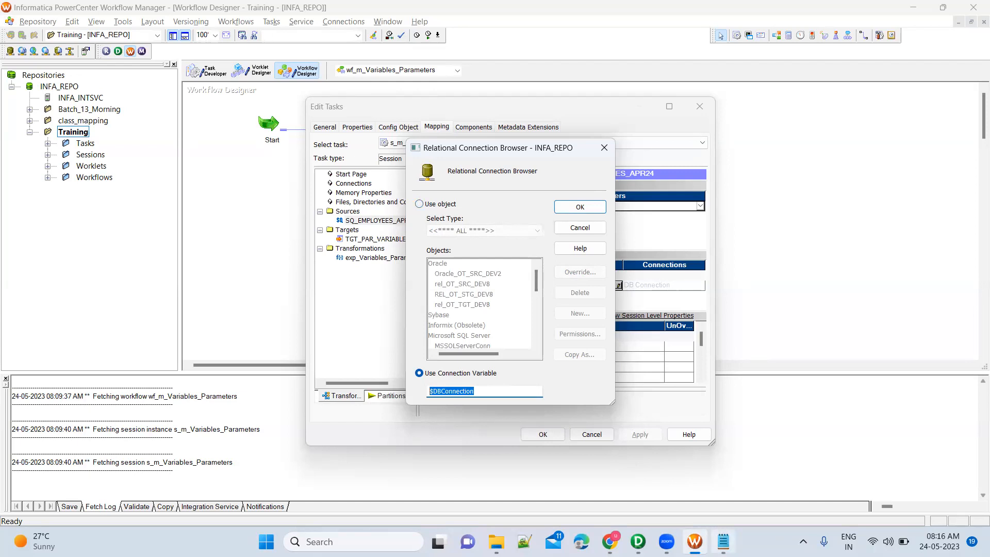
In Notepad, replace the second line with "$DBConnection_SRC =" and add "$DBConnection_TGT =" on the line below
click(723, 541)
key(shift+Home)
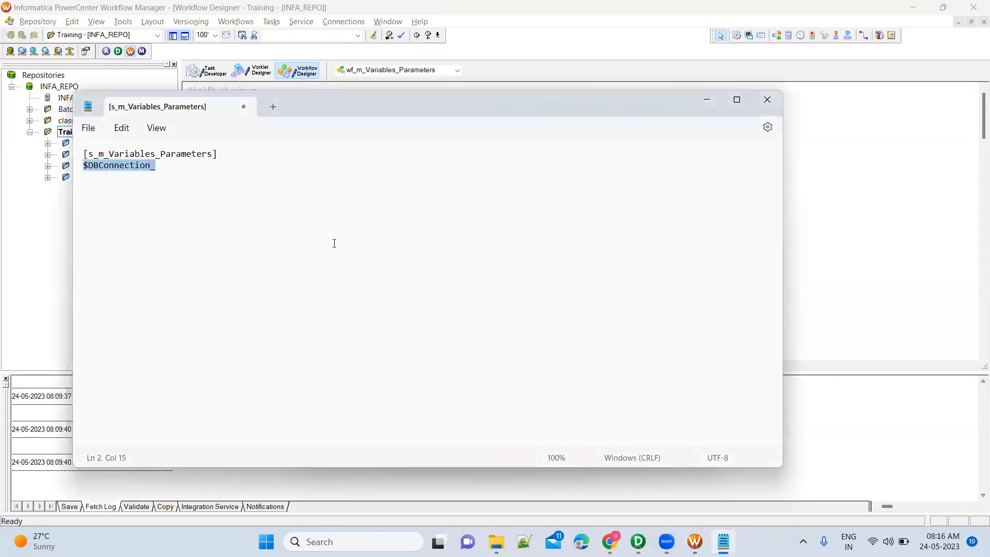
key(ctrl+v)
text(_SR)
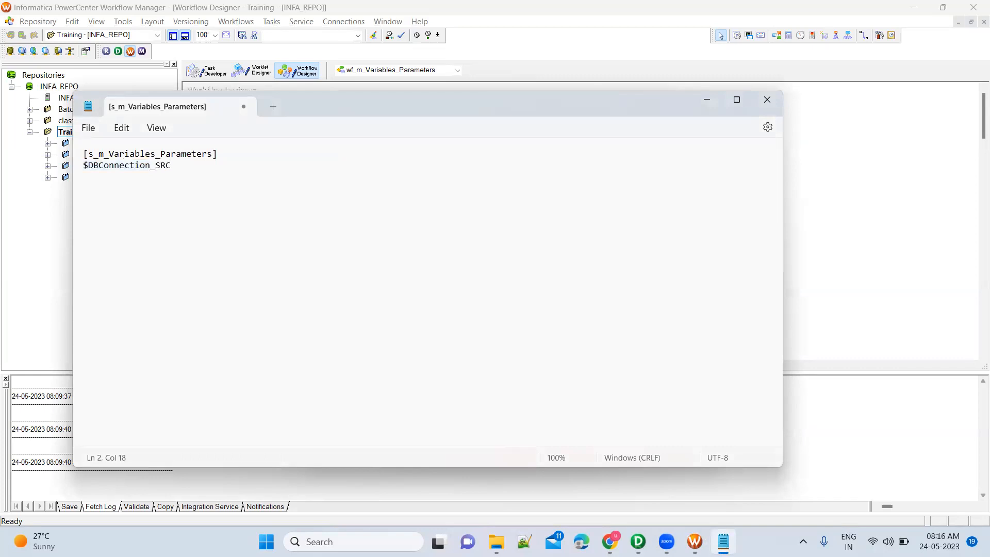
key(ctrl+v)
text(_TGT ==)
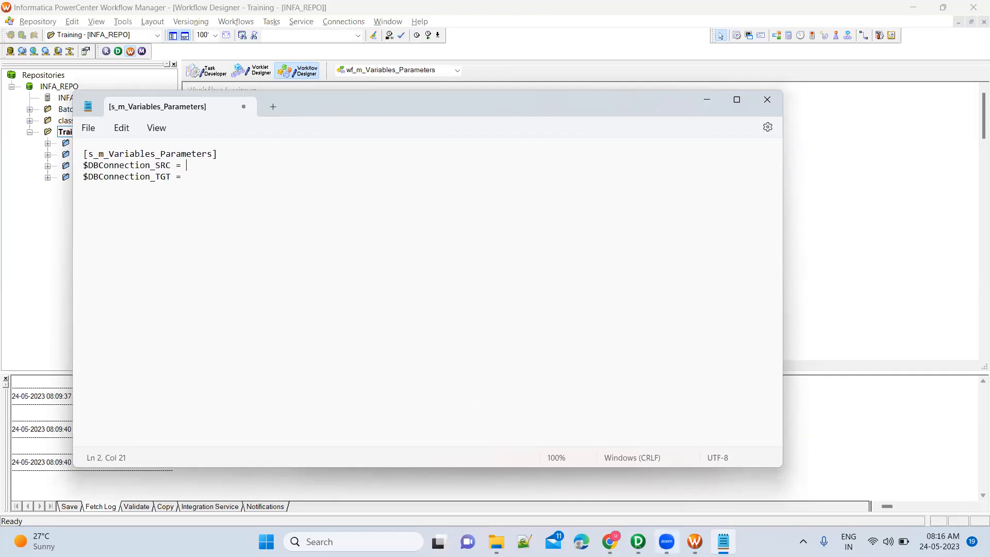
Cancel the connection browser in Workflow Manager and compare the relational connections of SQ_EMPLOYEES_APR24 and TGT_PAR_VARIABLES
mouse_move(694, 542)
click(693, 477)
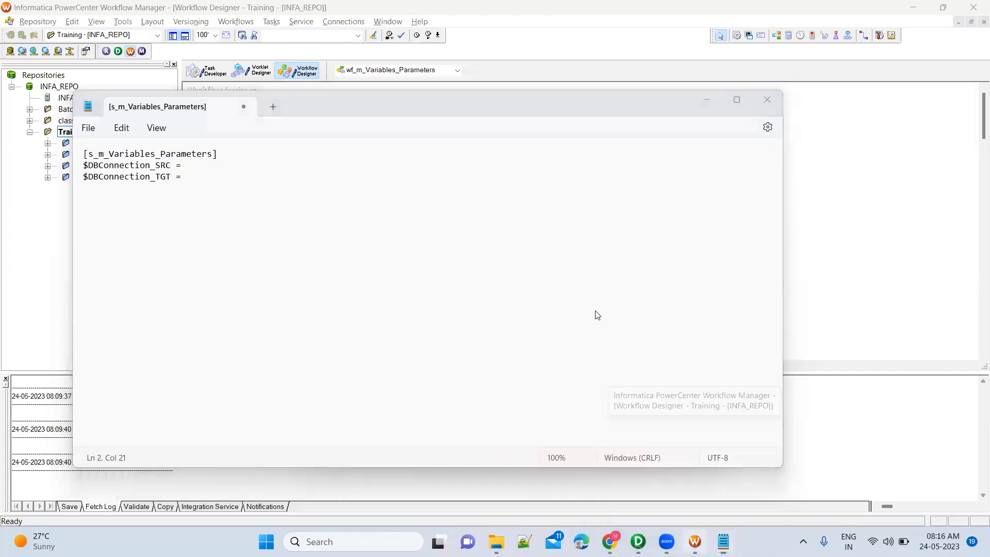
click(576, 229)
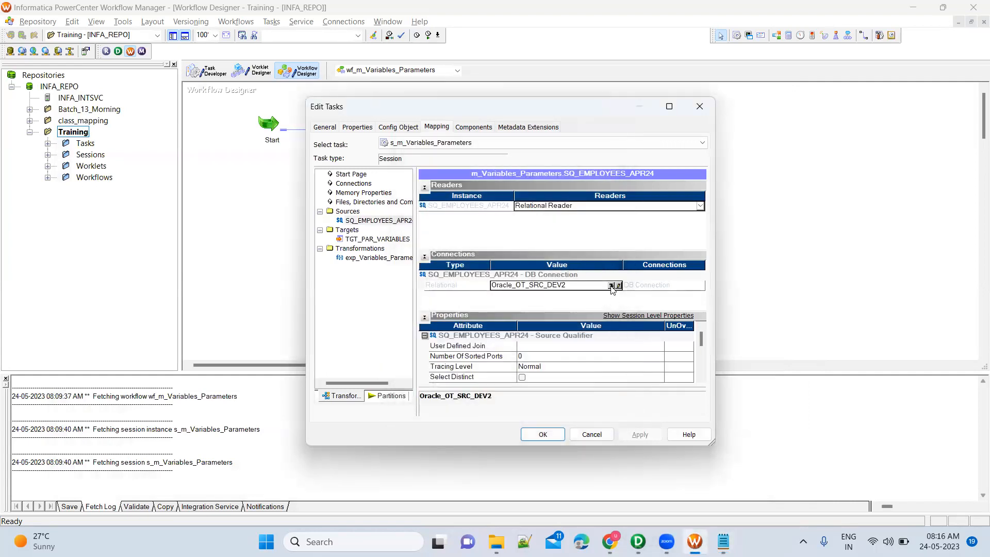
click(403, 240)
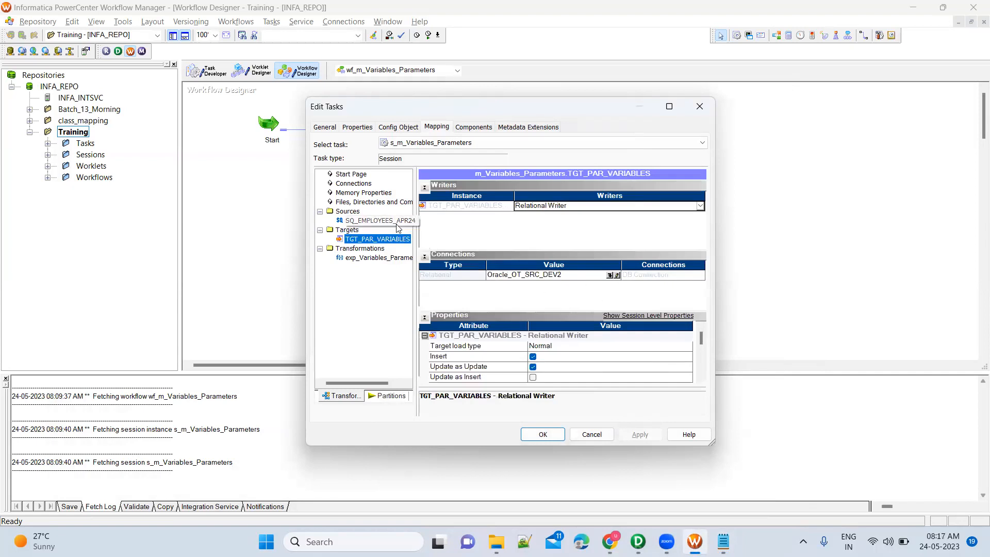
click(397, 223)
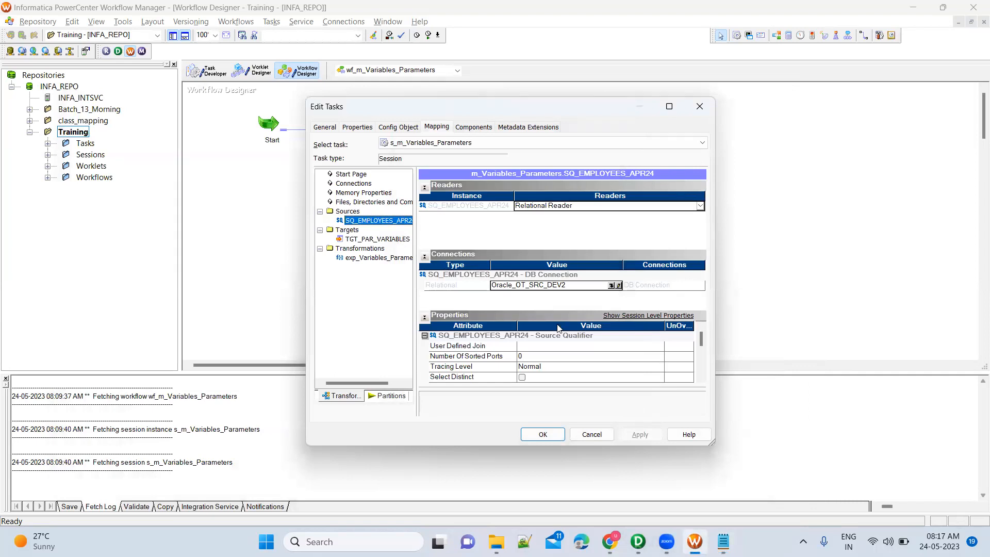
key(alt+Tab)
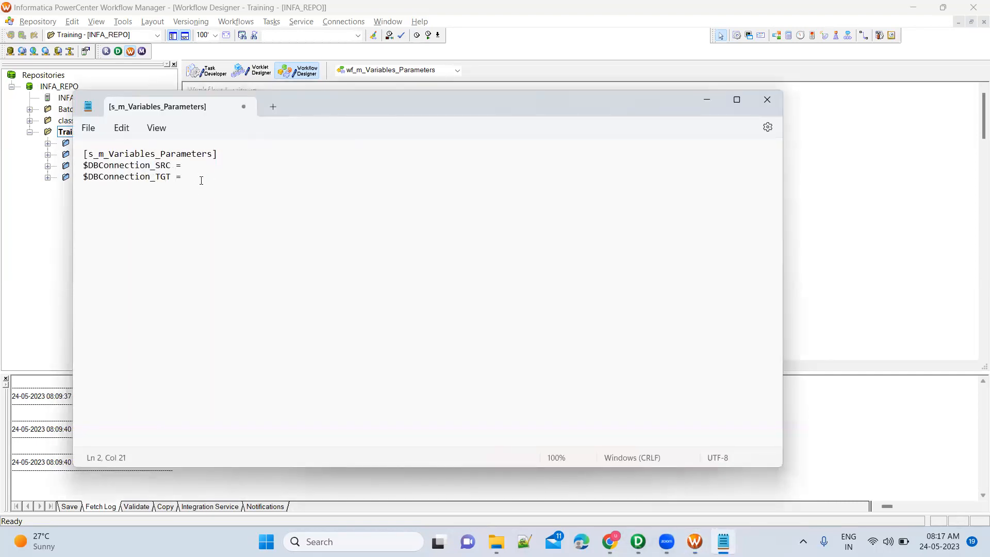
key(alt+Tab)
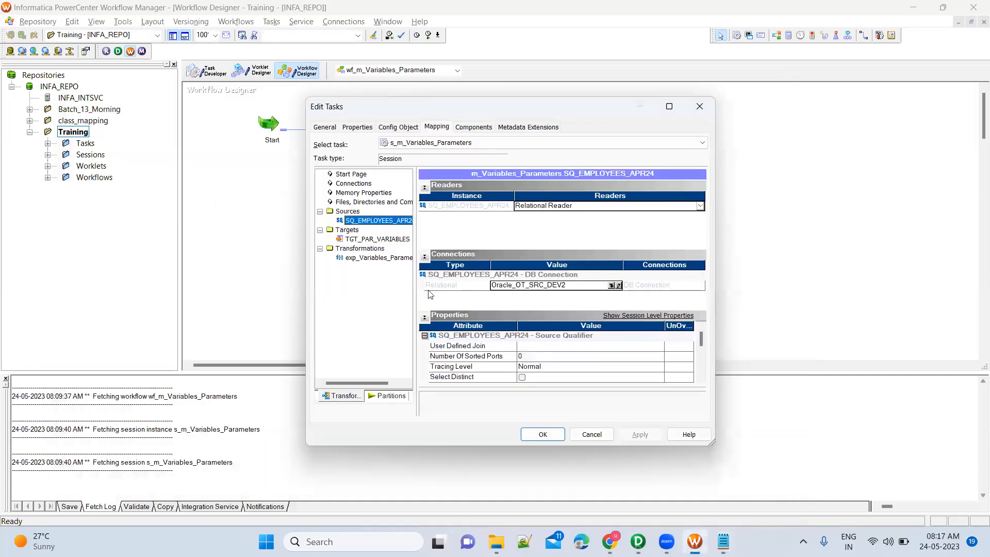
click(381, 239)
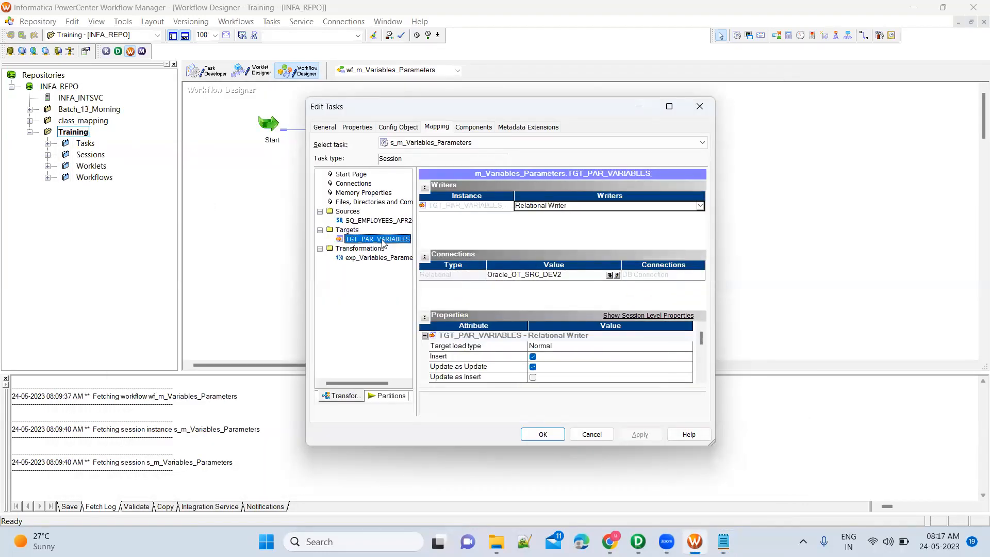
click(392, 221)
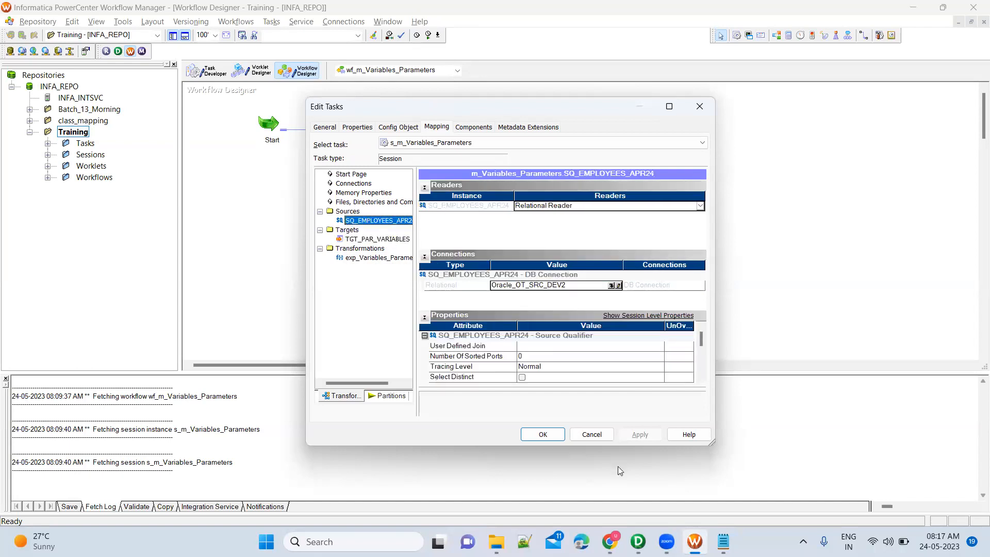
Launch Oracle SQL Developer and return to the session's mapping settings in Workflow Manager while it loads
key(super)
text(sql dev)
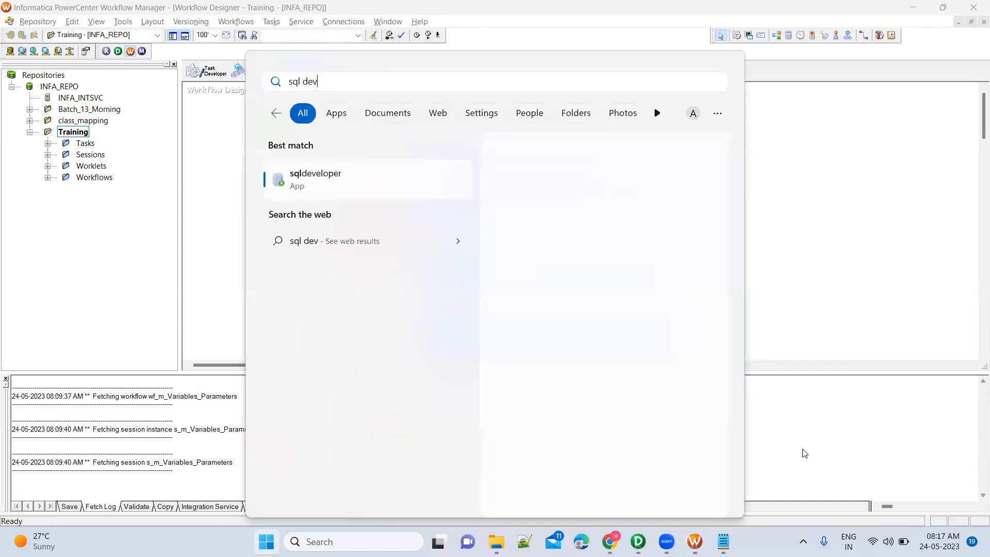
key(Escape)
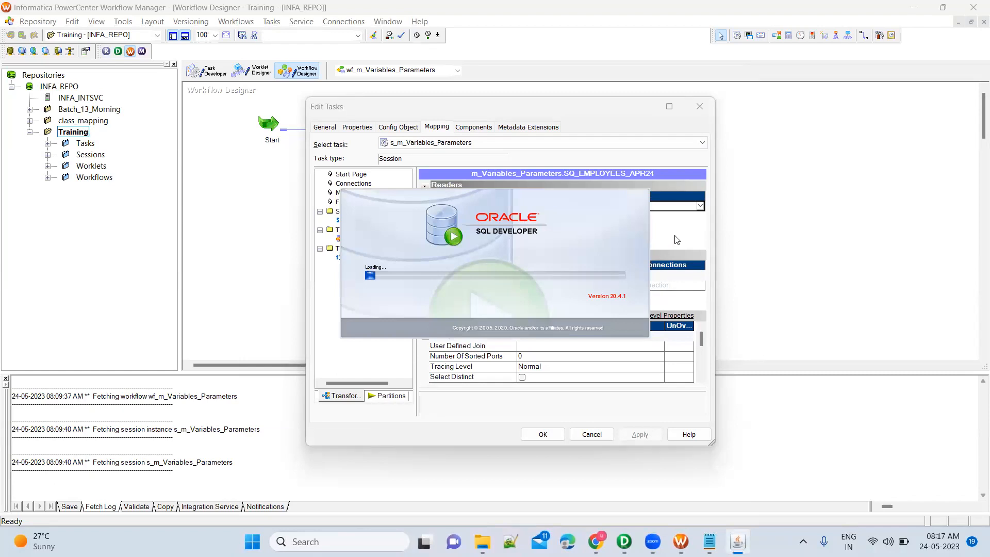
click(633, 275)
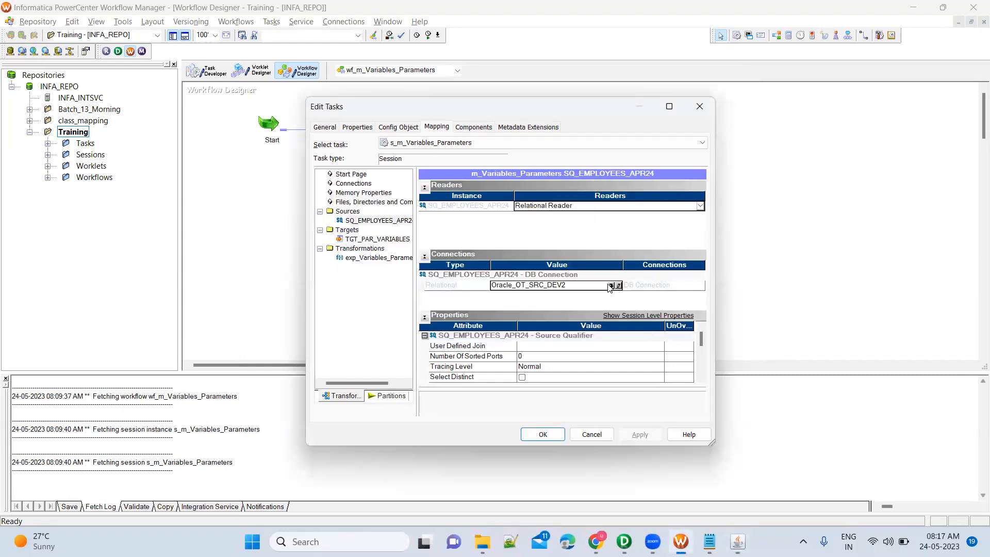
Examine the relational connections available for the TGT_PAR_VARIABLES target and close the connection browser
click(366, 241)
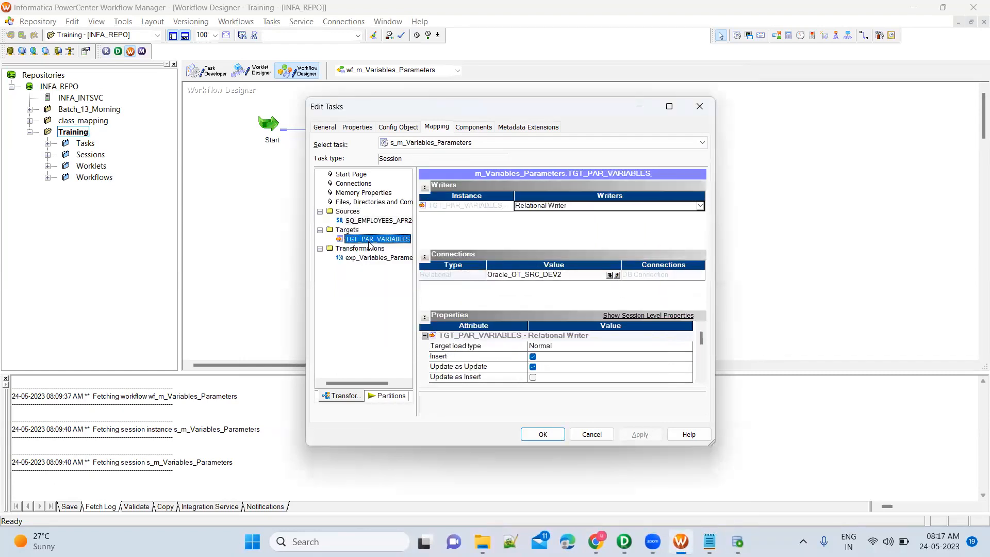
click(610, 275)
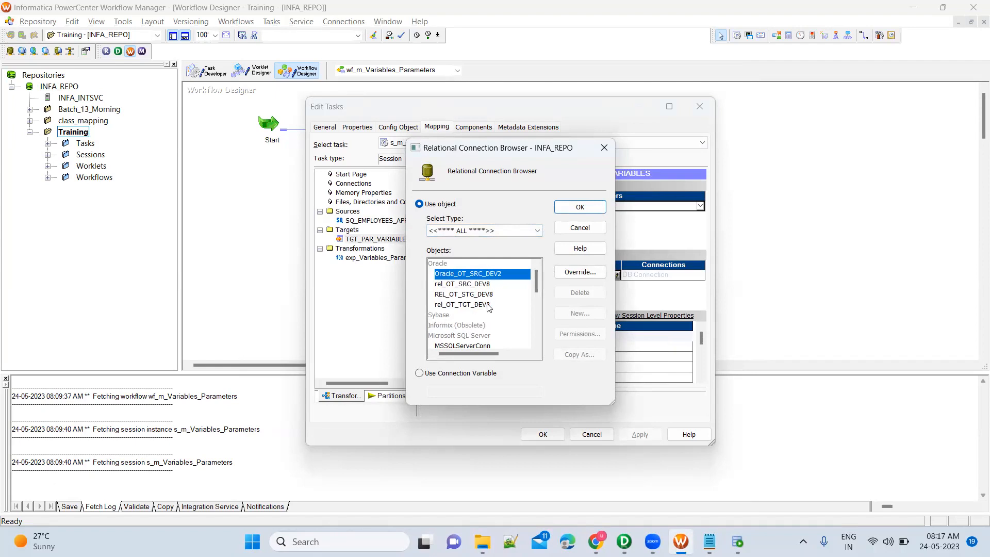
click(580, 207)
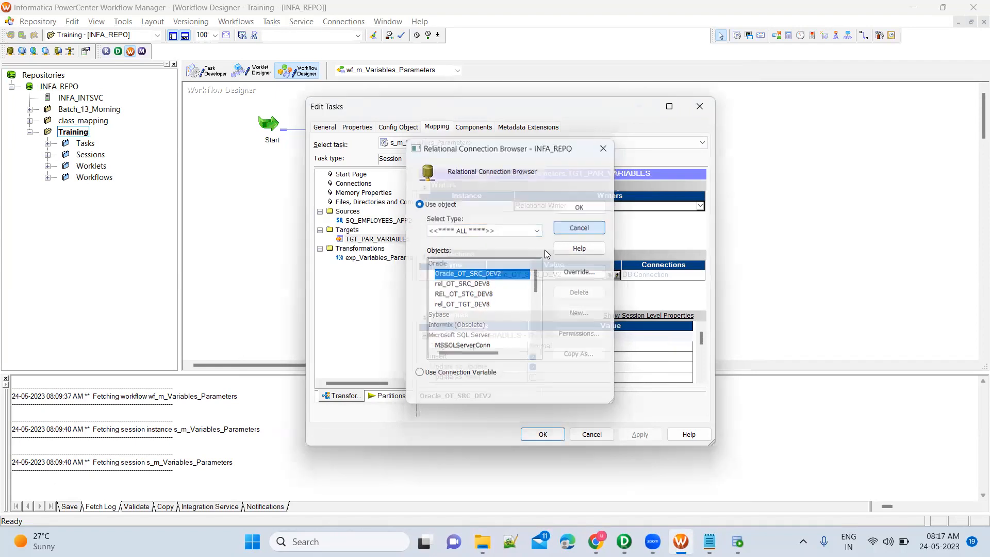
click(373, 241)
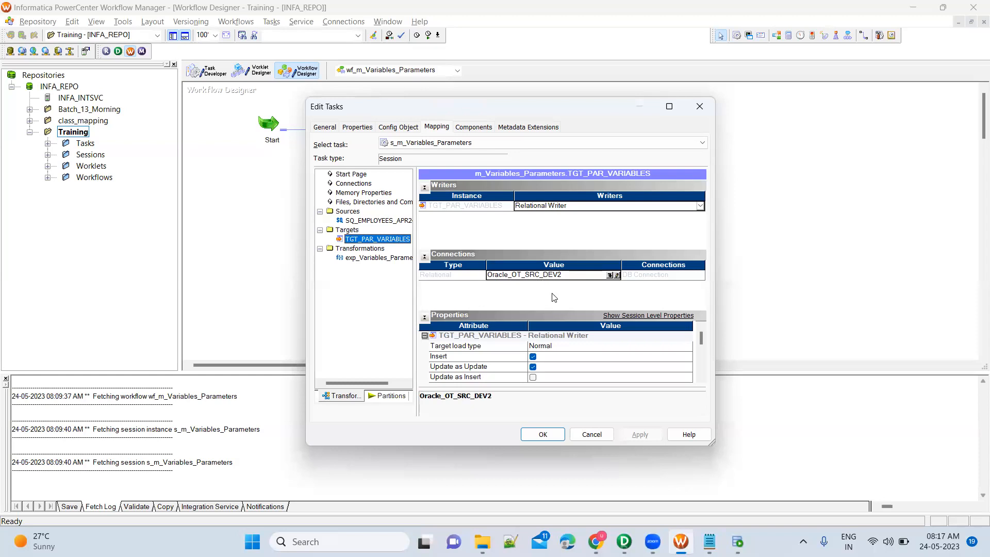
Look up the TGT_PAR_VARIABLES target's connection name in the connection browser and set $DBConnection_TGT to rel_OT_TGT_DEV8 in Notepad
click(610, 275)
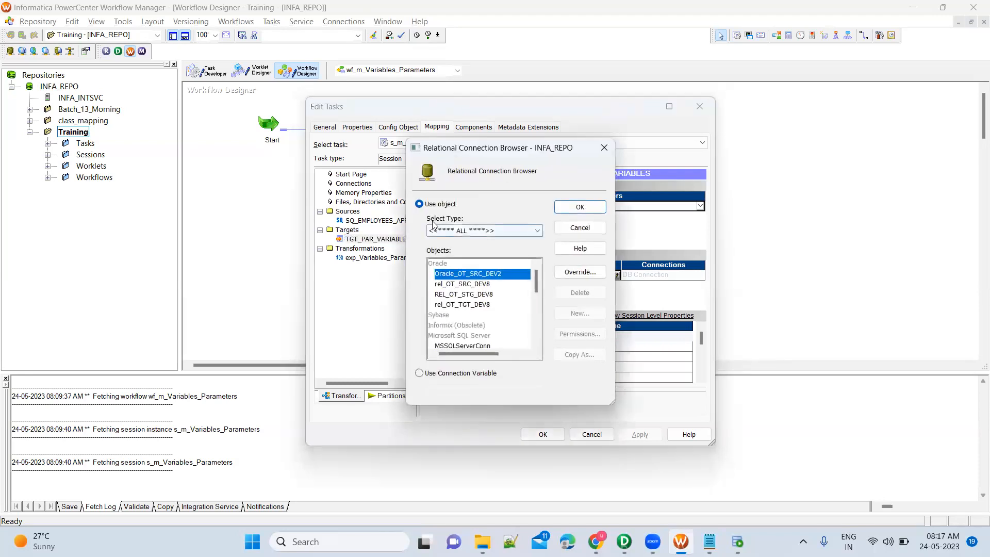
click(485, 305)
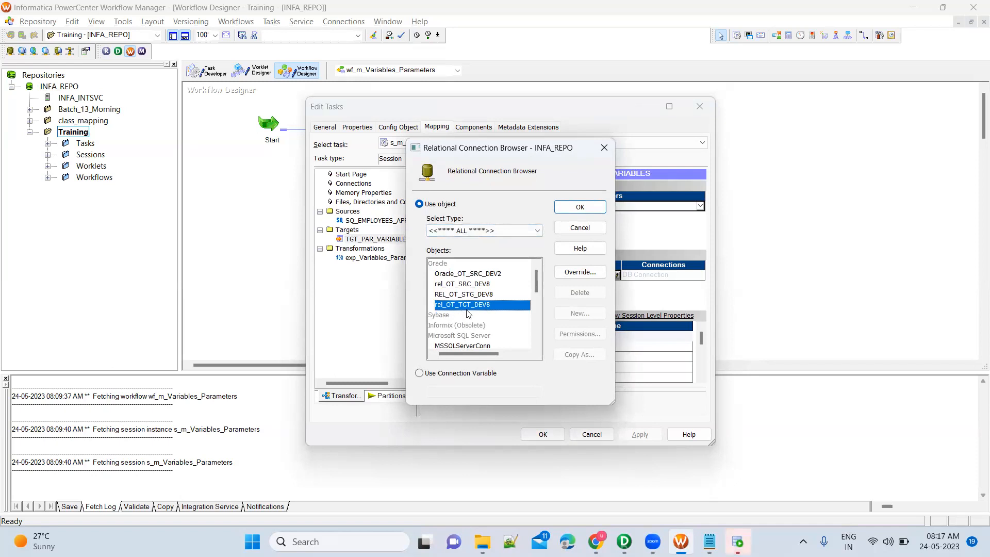
key(alt+Tab)
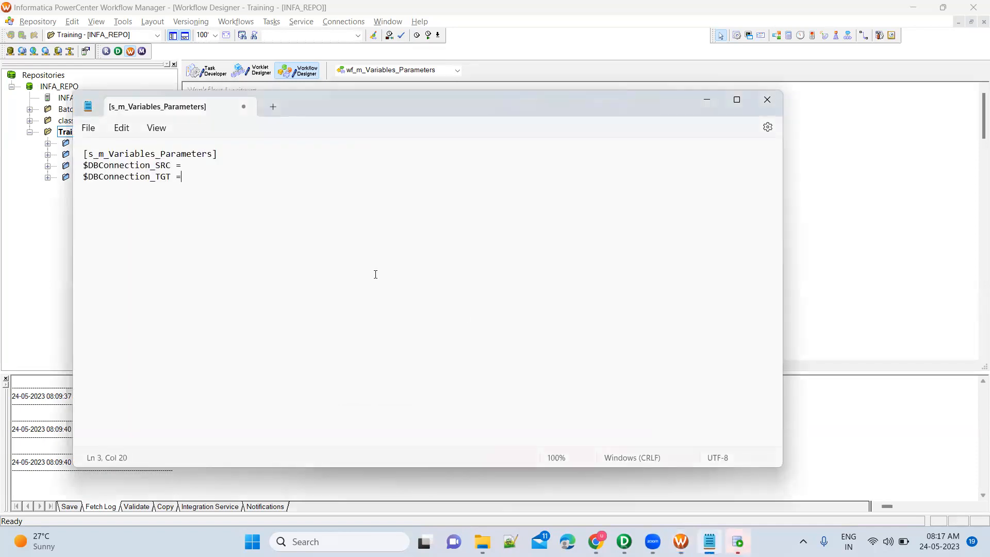
text(rel_)
key(alt+Tab)
key(alt+Tab)
text(OY)
key(alt+Tab)
key(alt+Tab)
text(TGT_DEV)
Return to Workflow Manager, close the target's connection browser and display the relational connection of the SQ_EMPLOYEES_APR24 source
key(alt+Tab)
click(485, 276)
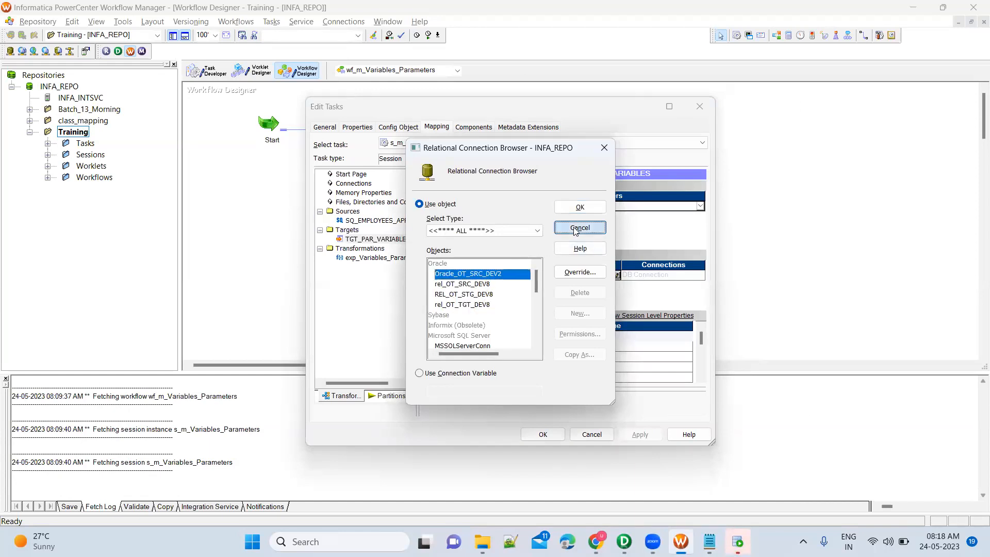
click(580, 207)
click(381, 220)
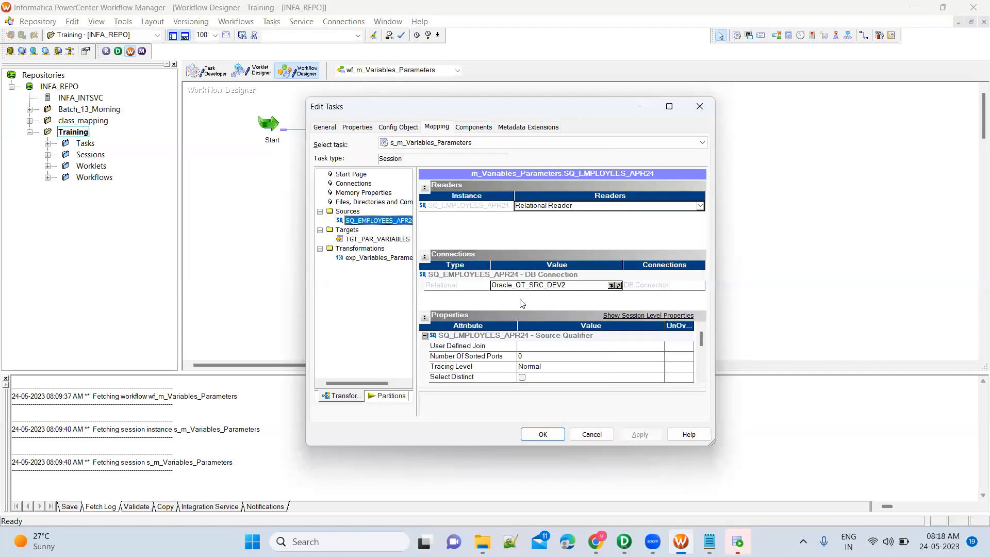
Set $DBConnection_SRC to Oracle_OT_SRC_DEV2 in Notepad, checking the name against the source's connection browser in Workflow Manager
key(alt+Tab)
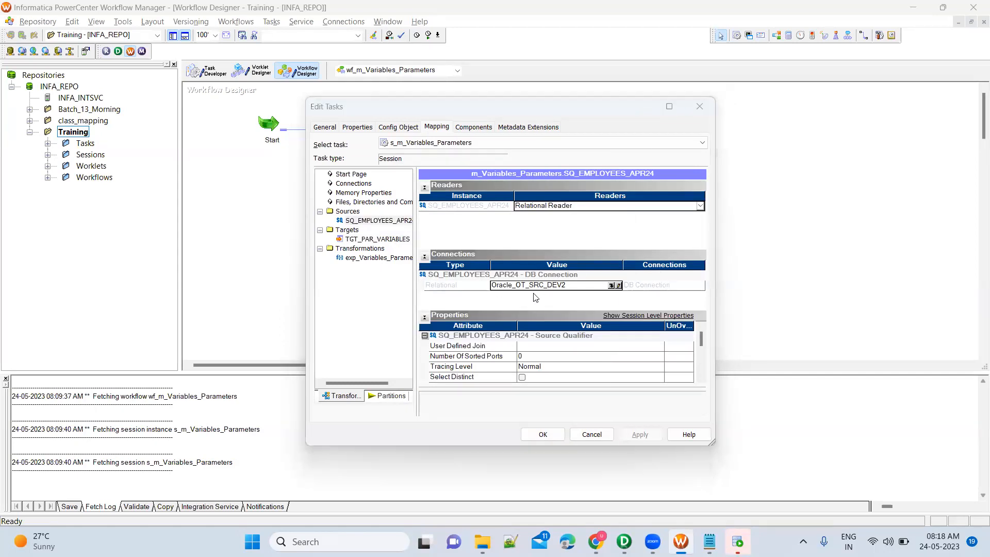
key(alt+Tab)
key(alt+Tab)
text(racle_)
key(alt+Tab)
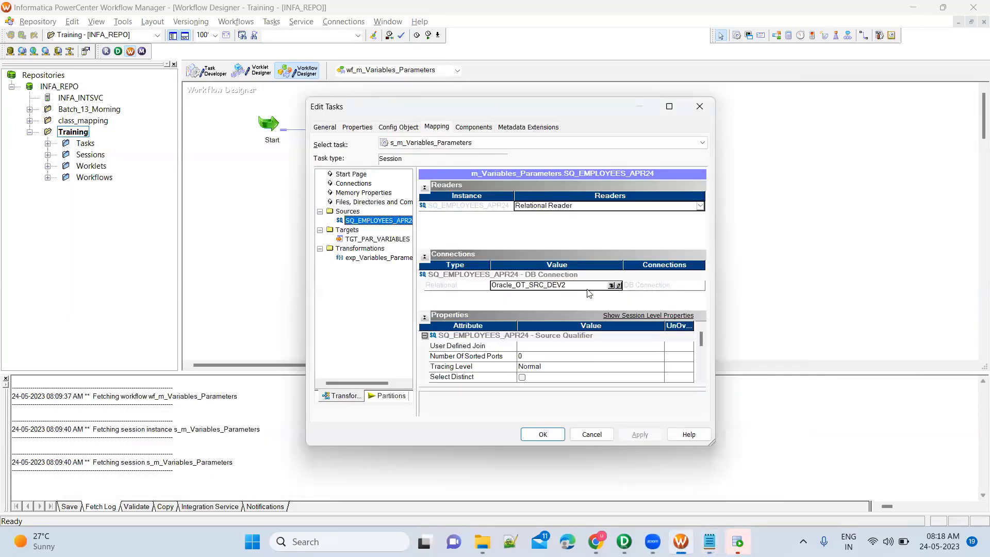
click(611, 286)
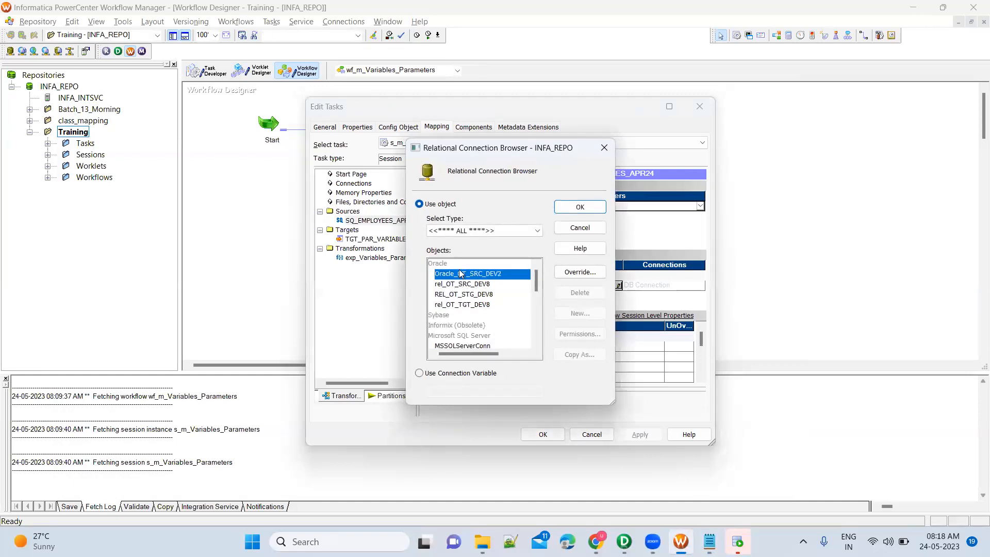
key(alt+Tab)
key(alt+Tab)
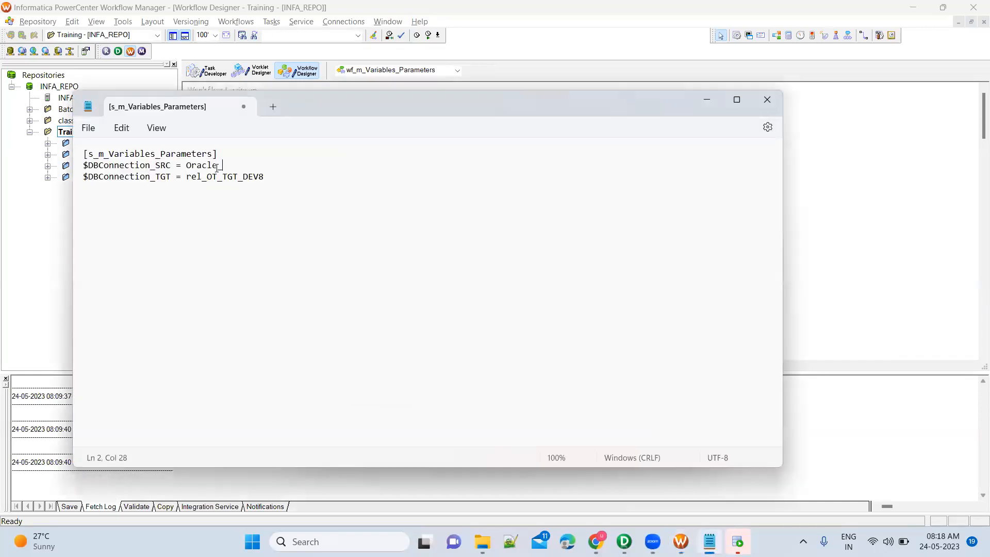
key(alt+Tab)
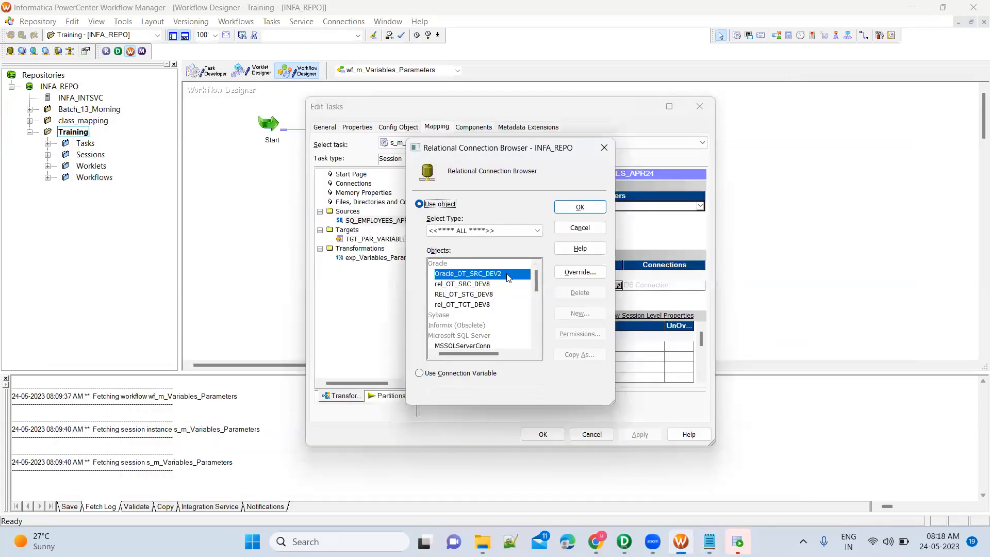
key(alt+Tab)
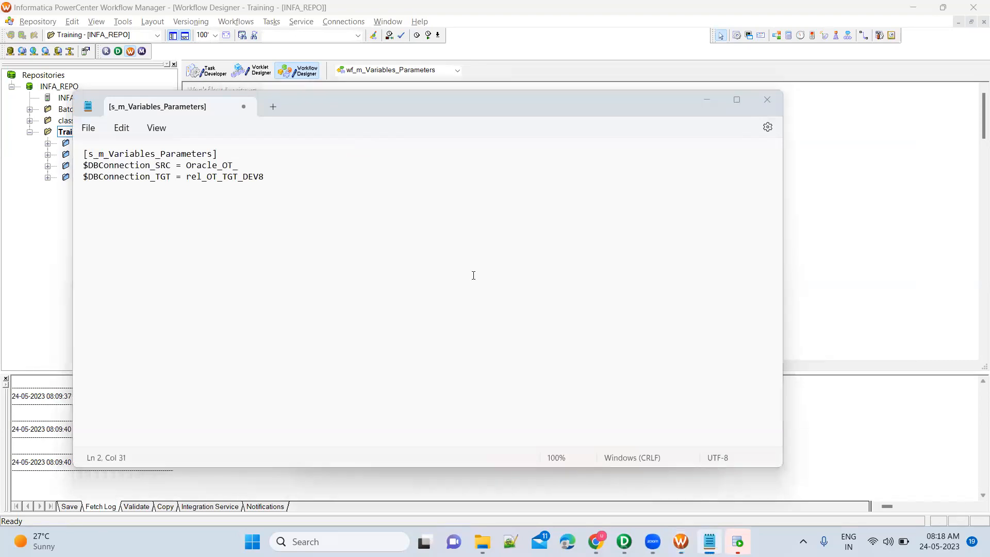
key(alt+Tab)
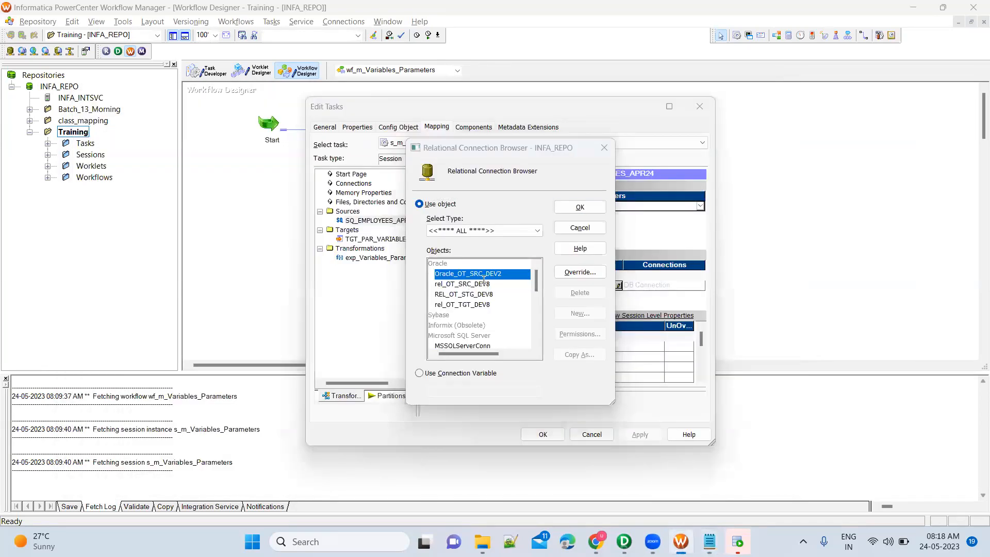
key(alt+Tab)
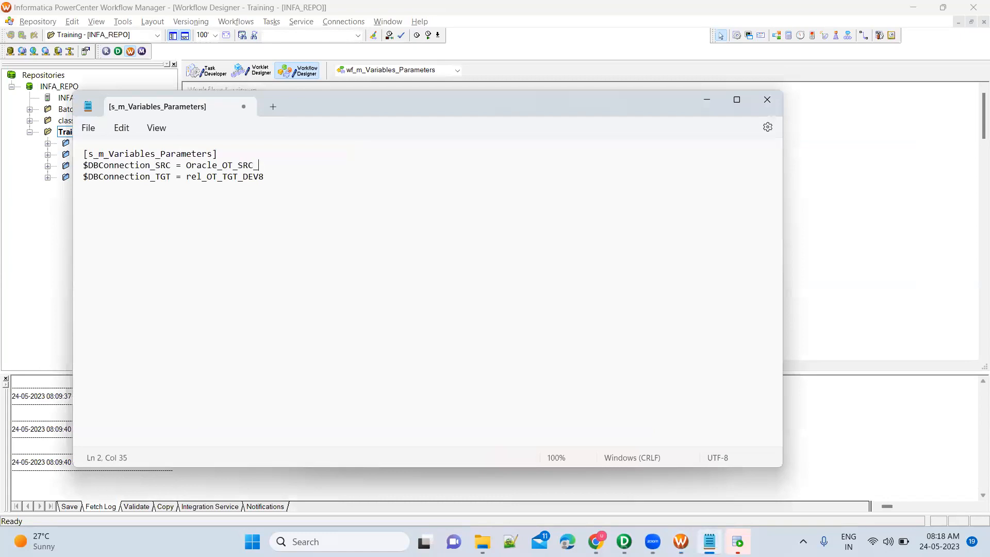
key(alt+Tab)
key(alt+Tab)
text(DEV)
Start saving the parameter file and set its destination to the infa_shared\BWParam folder, using the path copied from File Explorer
key(ctrl+s)
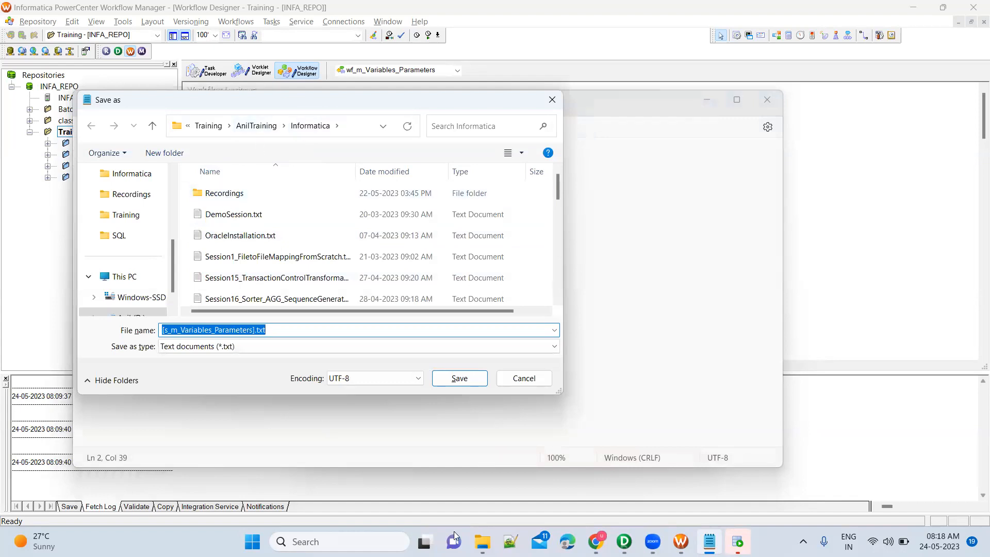
click(482, 541)
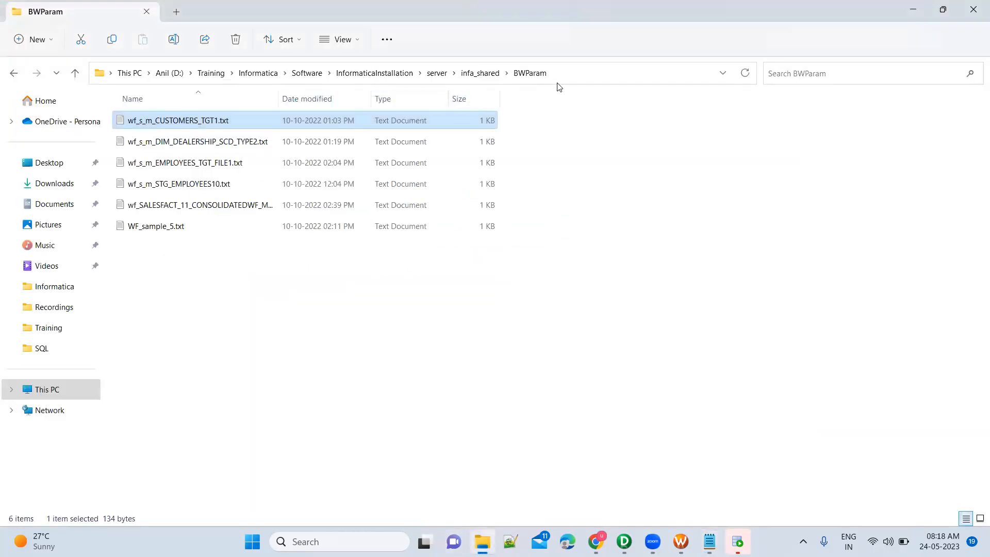
click(584, 82)
key(ctrl+c)
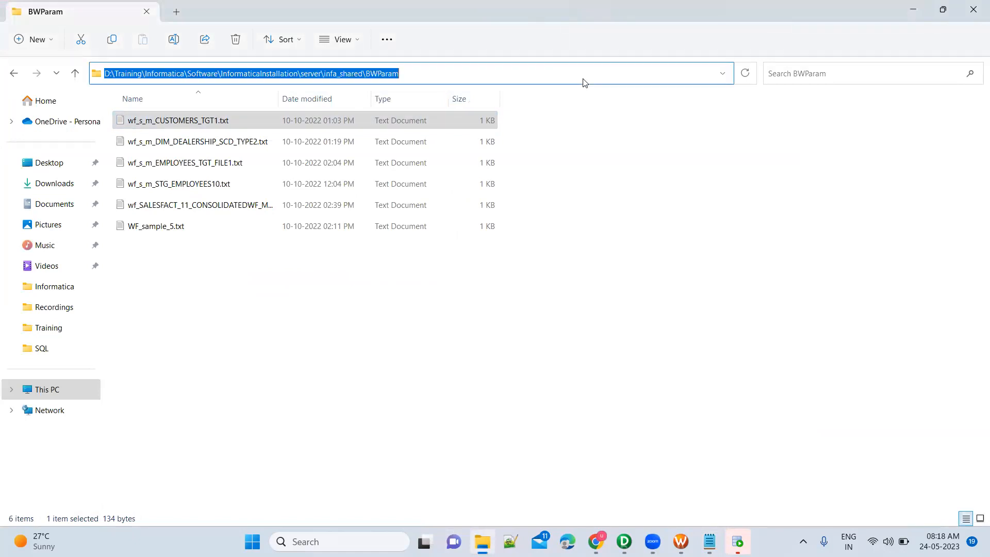
key(alt+Tab)
click(347, 127)
key(ctrl+a)
key(ctrl+v)
key(Return)
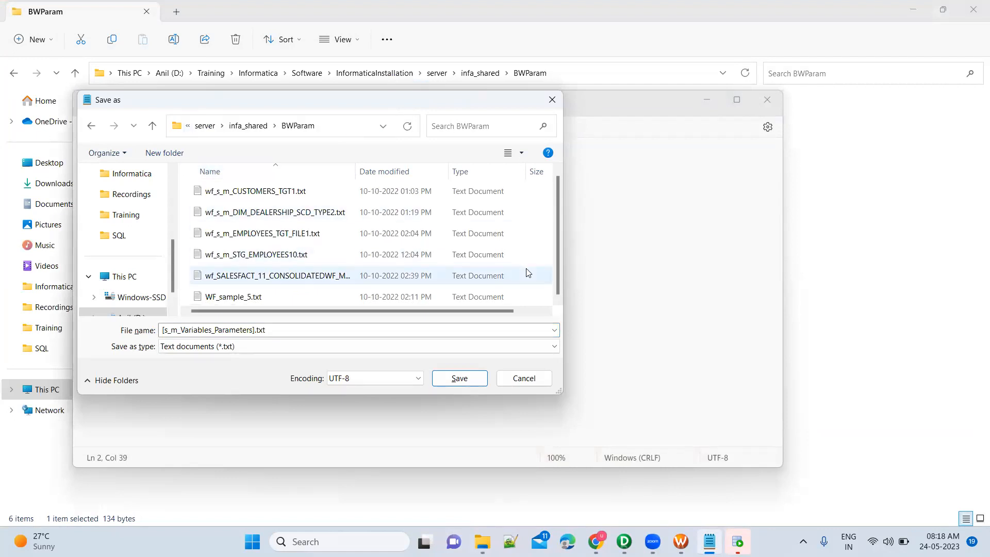
Save the parameter file as s_m_Variables_Parameters.txt and select it in the BWParam folder in File Explorer
click(331, 331)
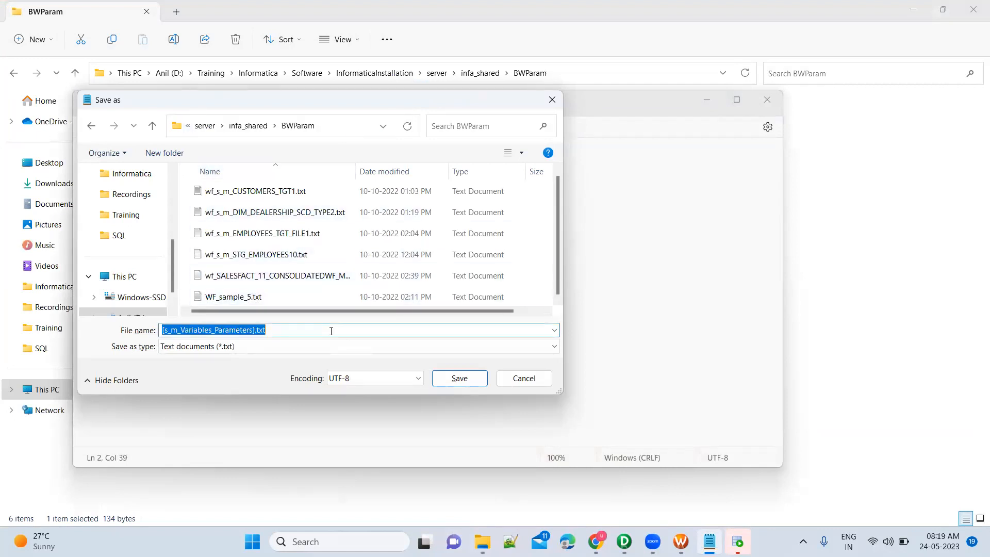
key(Home)
key(Delete)
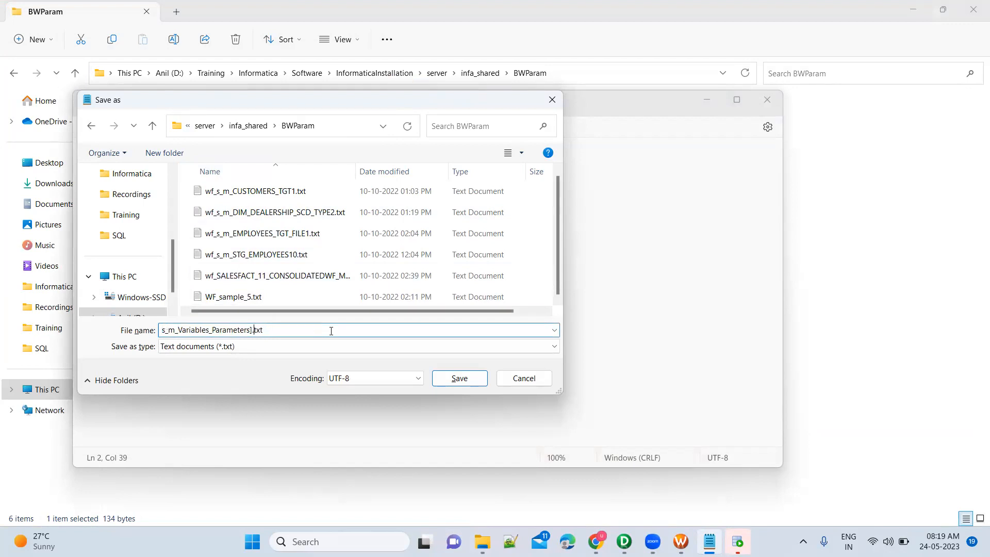
key(BackSpace)
key(Return)
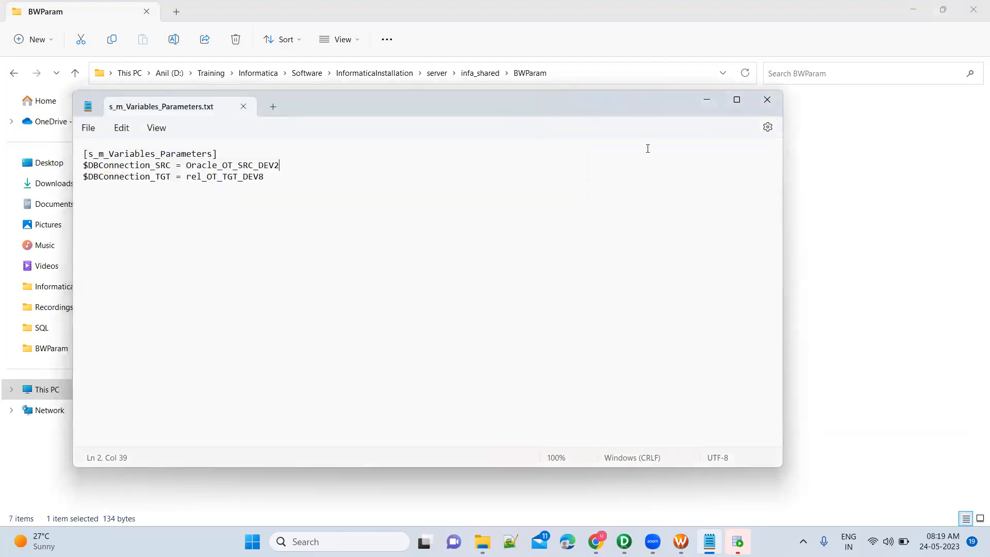
click(709, 101)
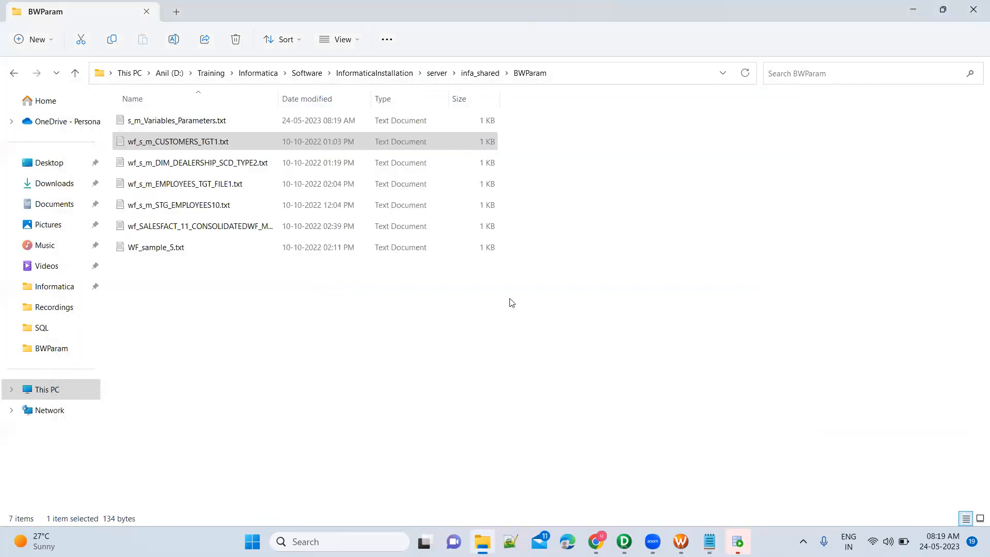
click(247, 122)
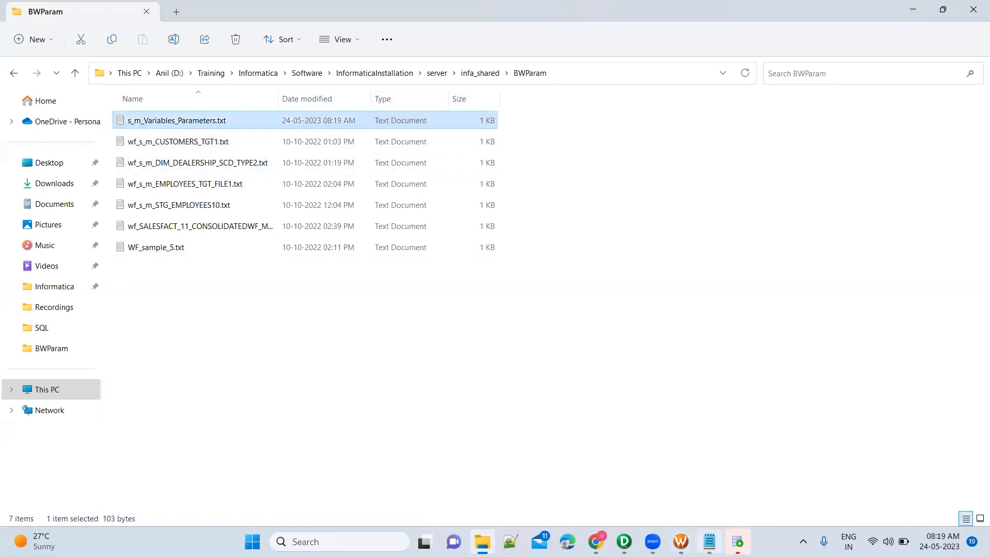
Switch to Oracle SQL Developer and open the OT_TGT_DEV8 connection
click(738, 541)
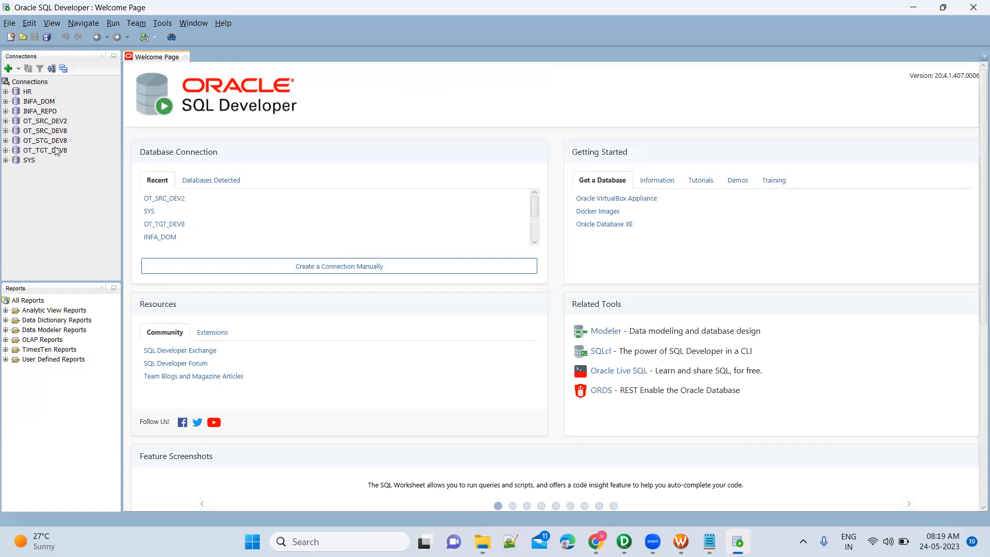
double_click(56, 150)
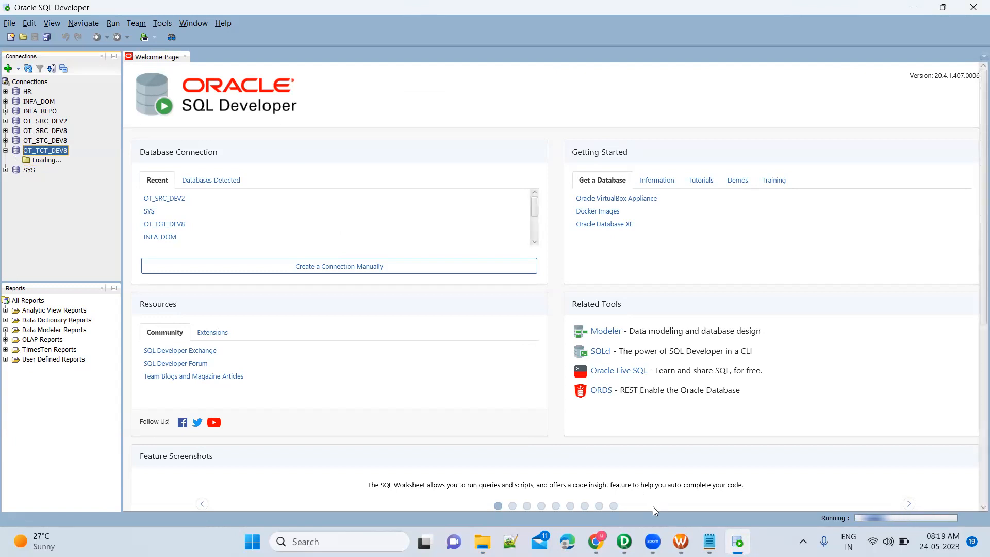
Switch to PowerCenter Designer, open the m_Variables_Parameters mapping and show the details of its TGT_PAR_VARIABLES target definition
mouse_move(623, 542)
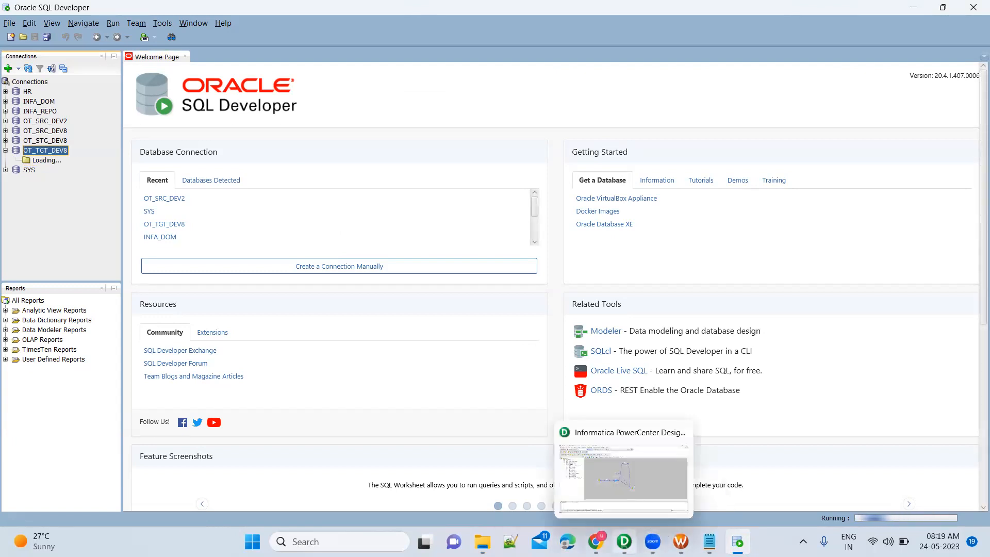
mouse_move(681, 541)
click(623, 541)
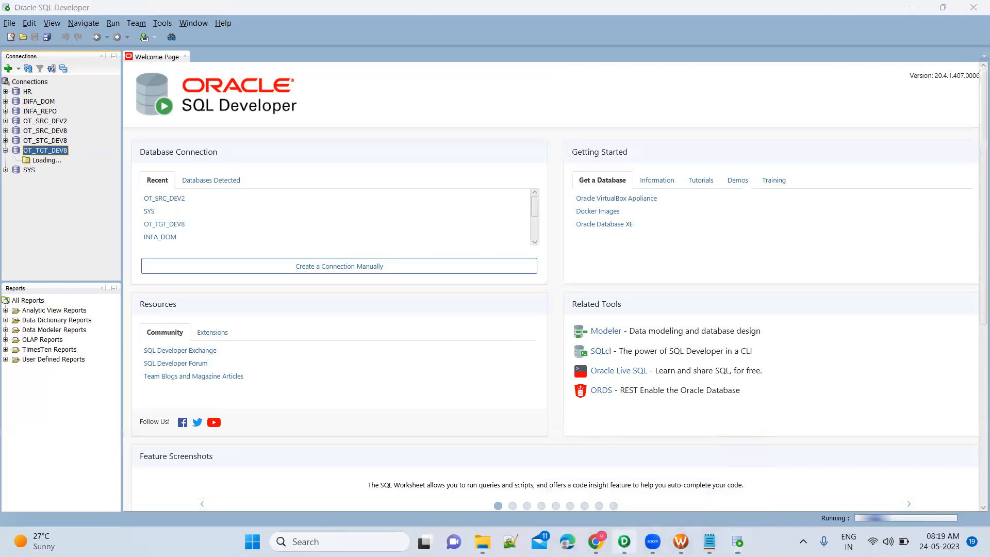
click(57, 244)
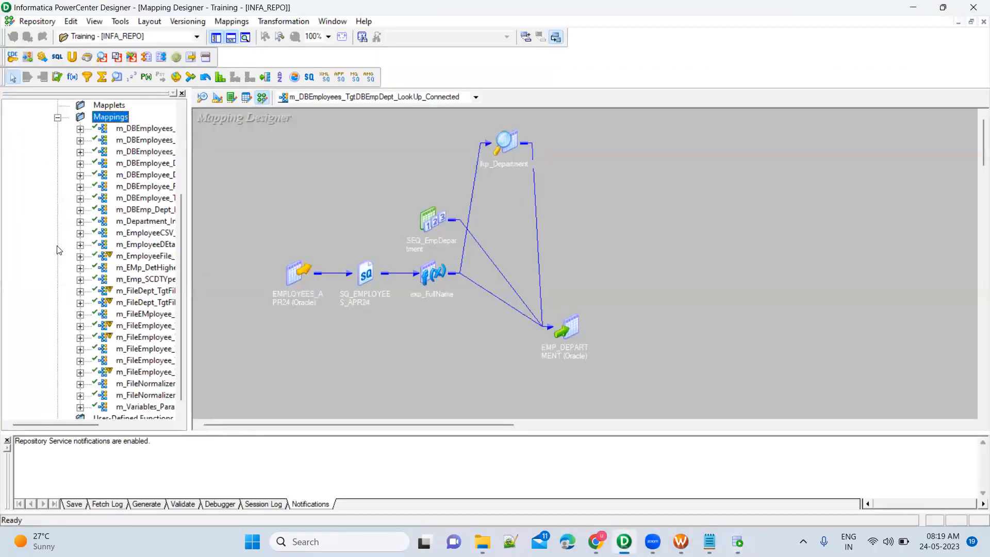
drag(76, 424, 130, 426)
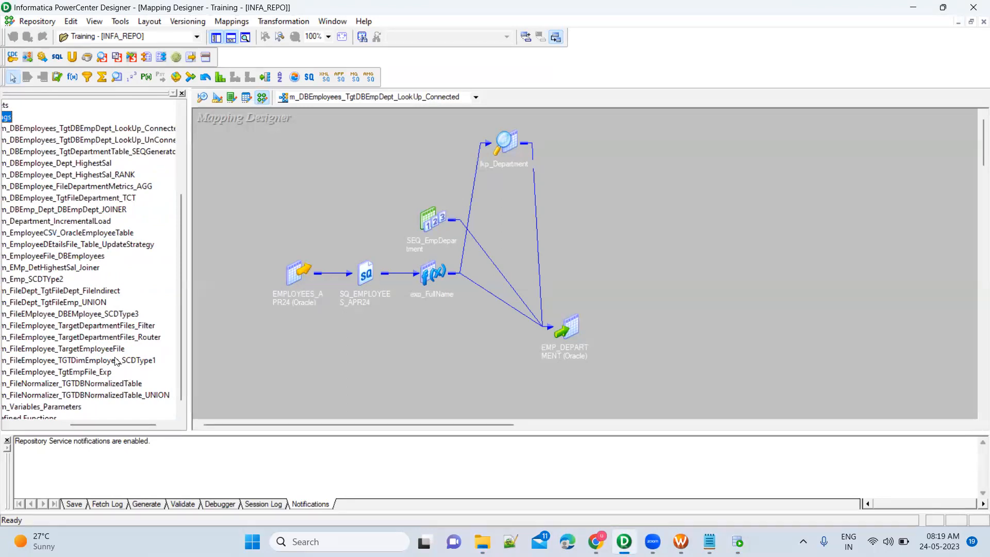
scroll(116, 392, down, 1)
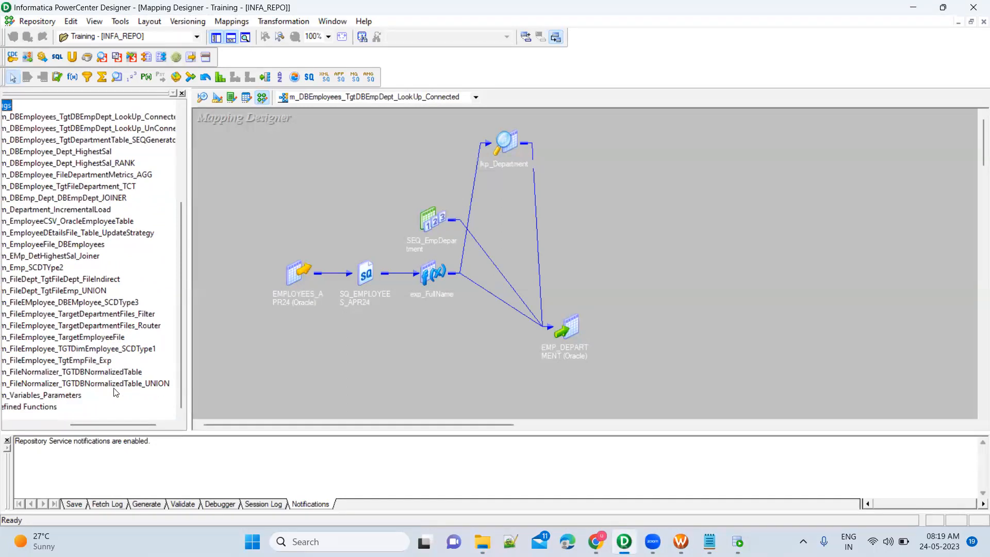
right_click(67, 396)
click(103, 284)
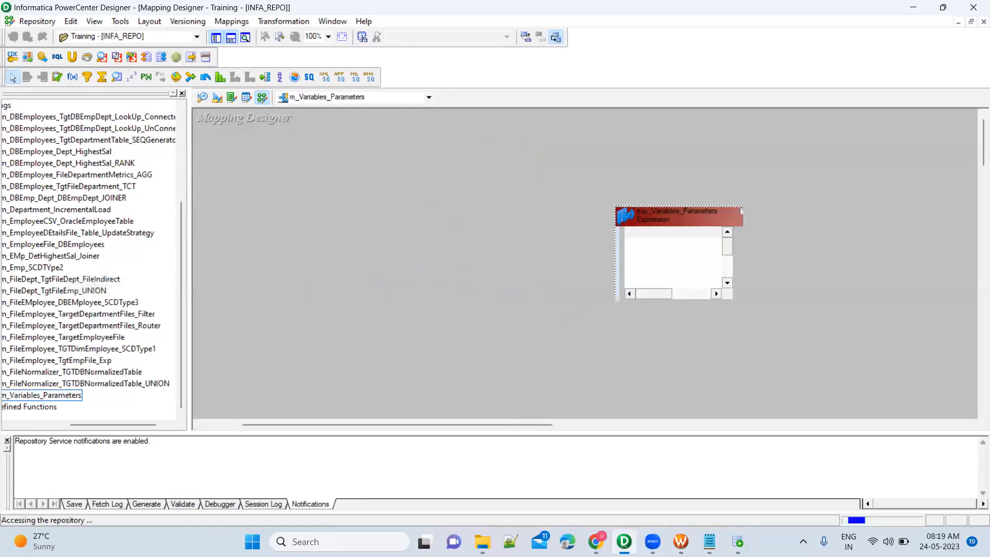
double_click(903, 214)
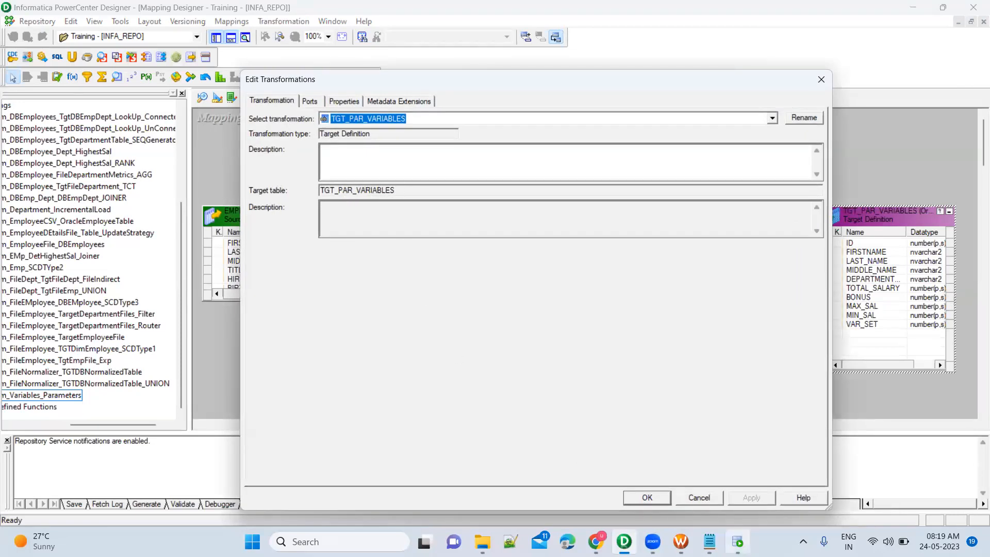
In SQL Developer, write and run "SELECT * FROM TGT_PAR_VARIABLES;" on OT_TGT_DEV8, checking the table name in Designer
click(737, 542)
text(SE)
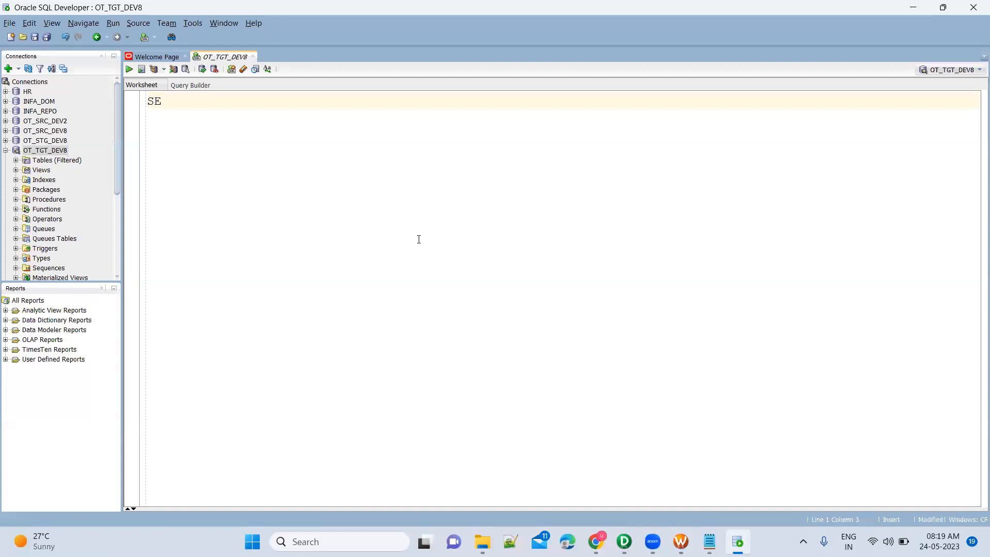
text(LECT * FROM TGT_)
key(alt+Tab)
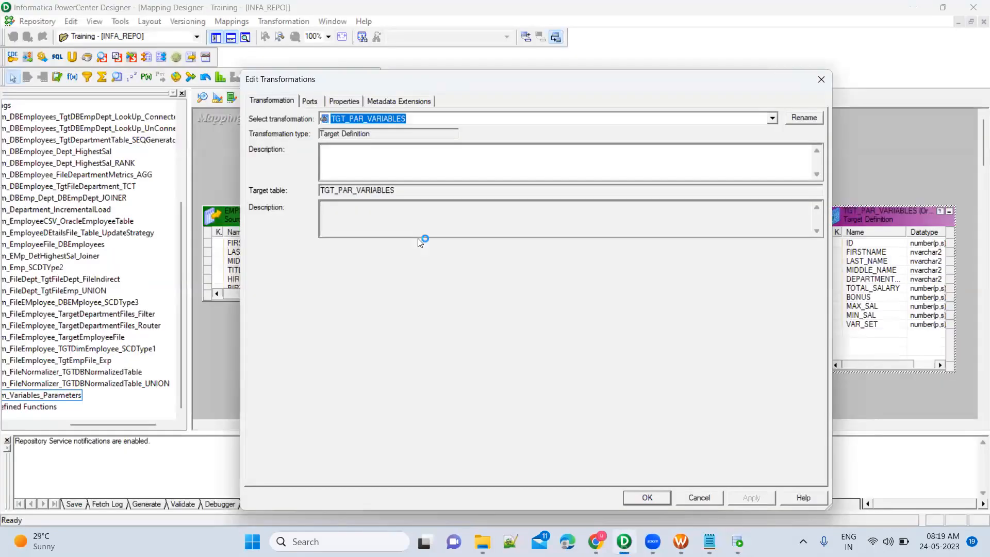
key(alt+Tab)
text(PAR_VARIABLES;)
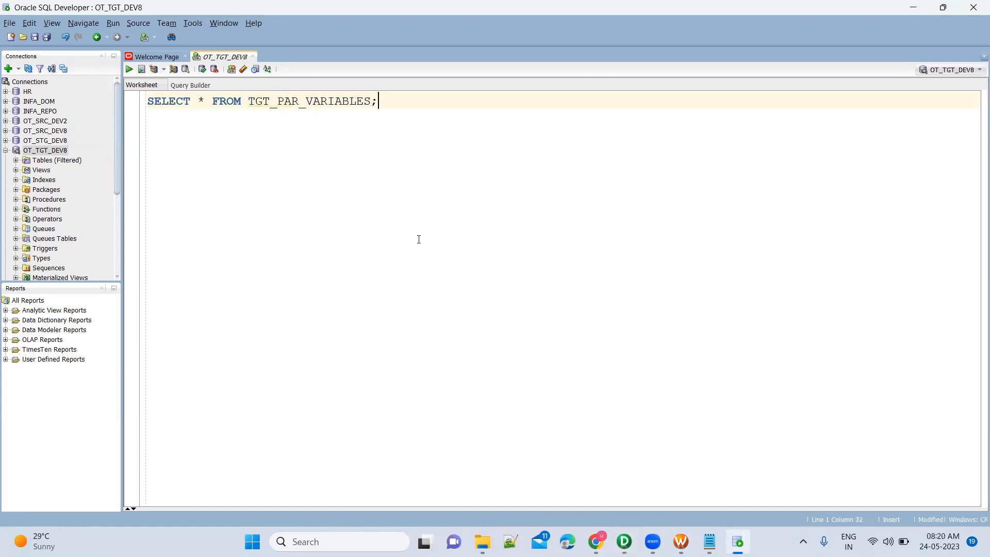
key(ctrl+Return)
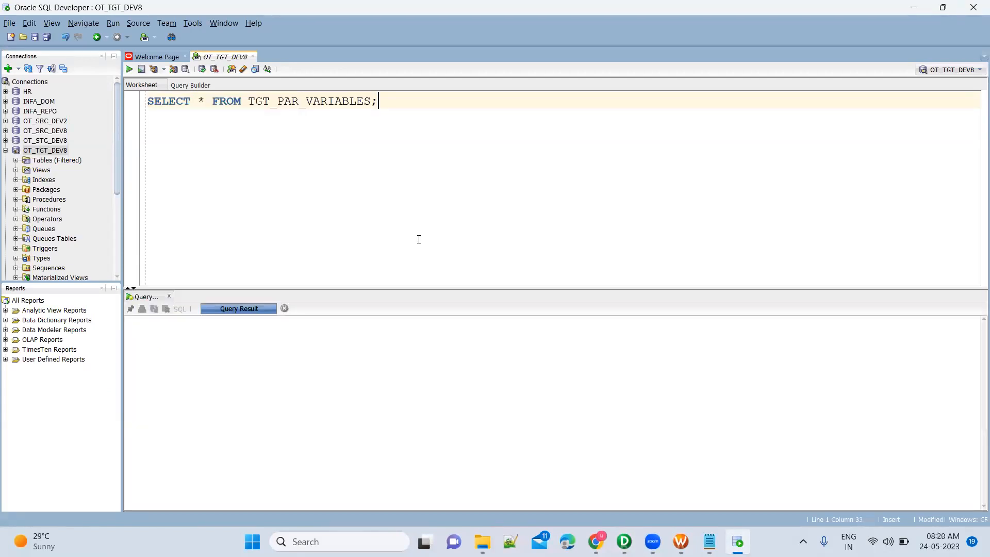
Run the TGT_PAR_VARIABLES query in a new worksheet on the OT_SRC_DEV2 connection, and return to the OT_TGT_DEV8 worksheet to rerun it
key(ctrl+a)
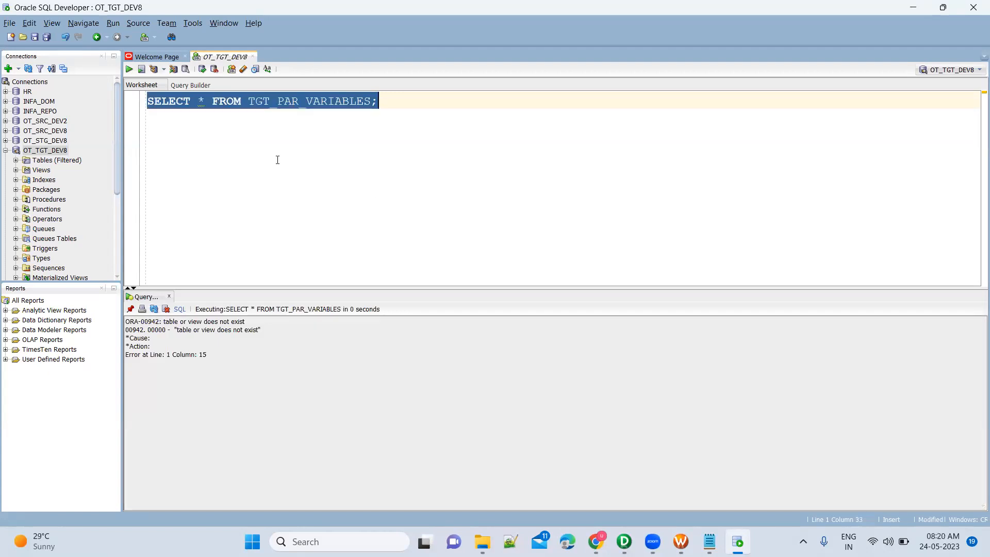
click(154, 37)
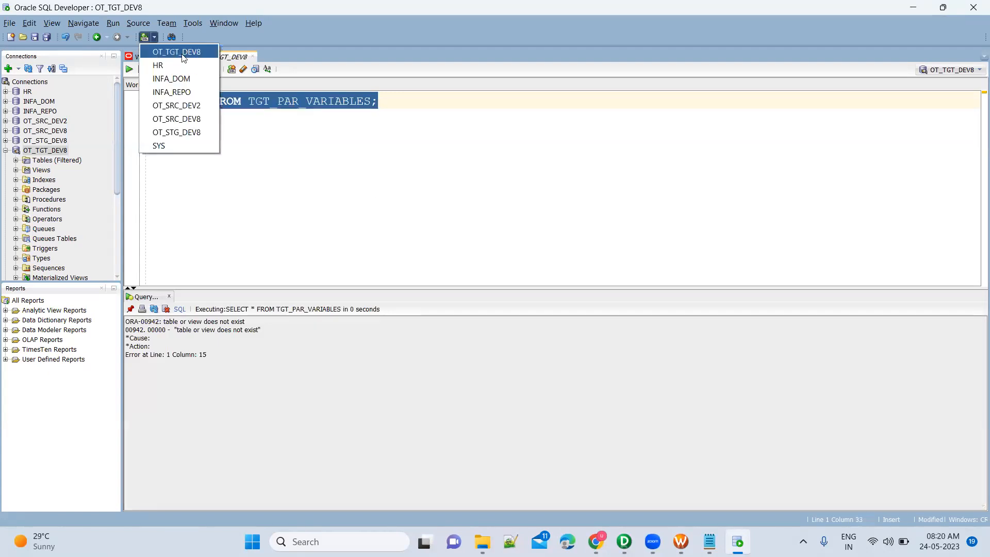
click(196, 111)
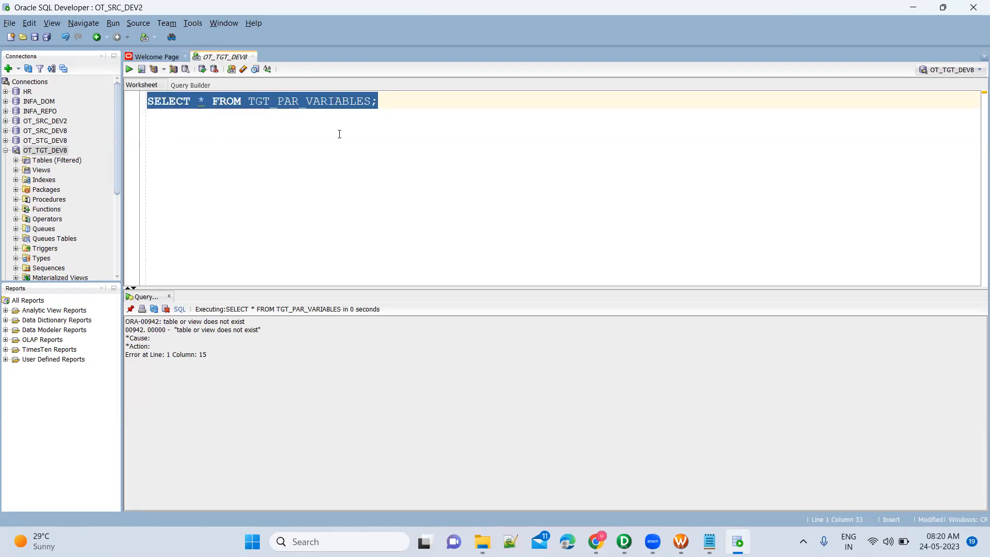
key(ctrl+Return)
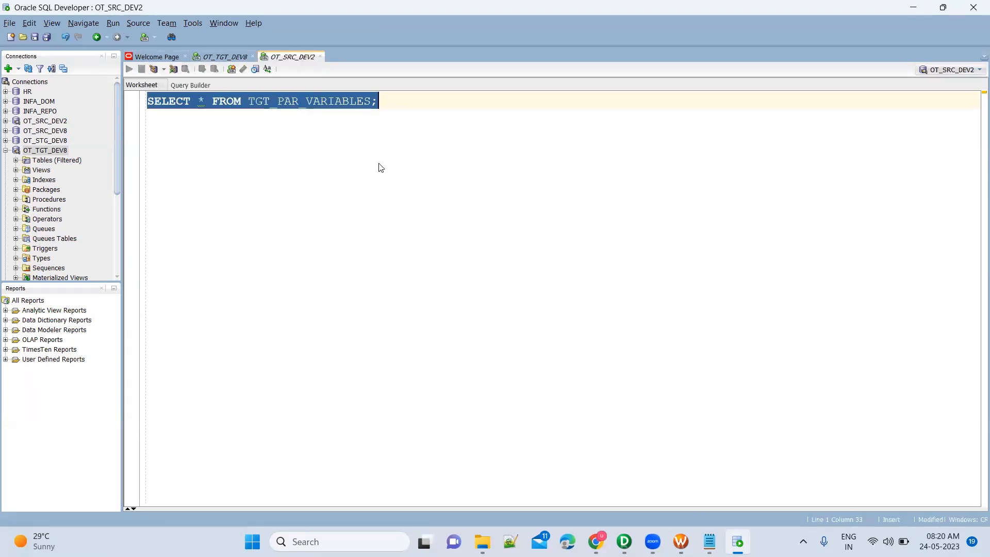
click(224, 57)
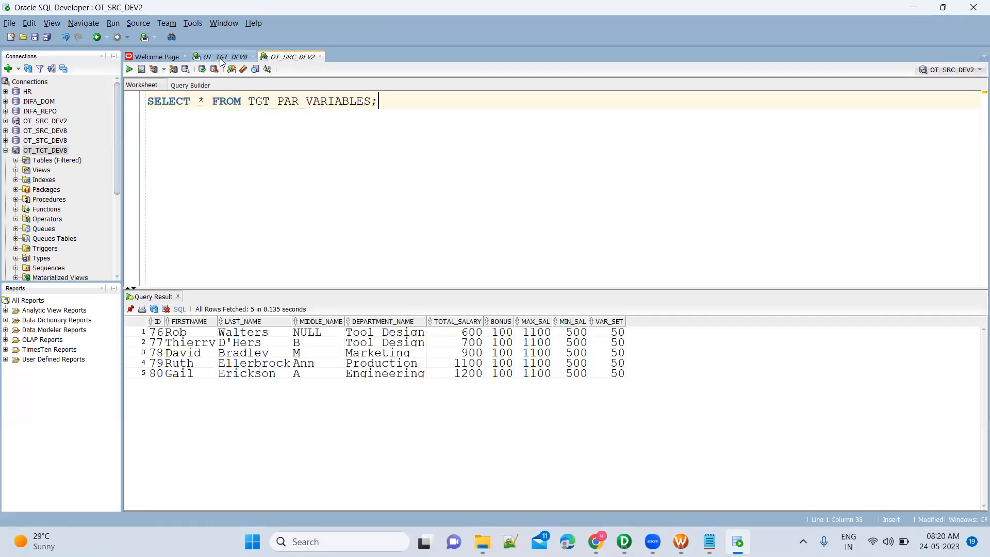
key(ctrl+Return)
Switch to Workflow Manager, dismiss the connection browser and review the session's TGT_PAR_VARIABLES target and SQ_EMPLOYEES_APR24 source connections
click(682, 544)
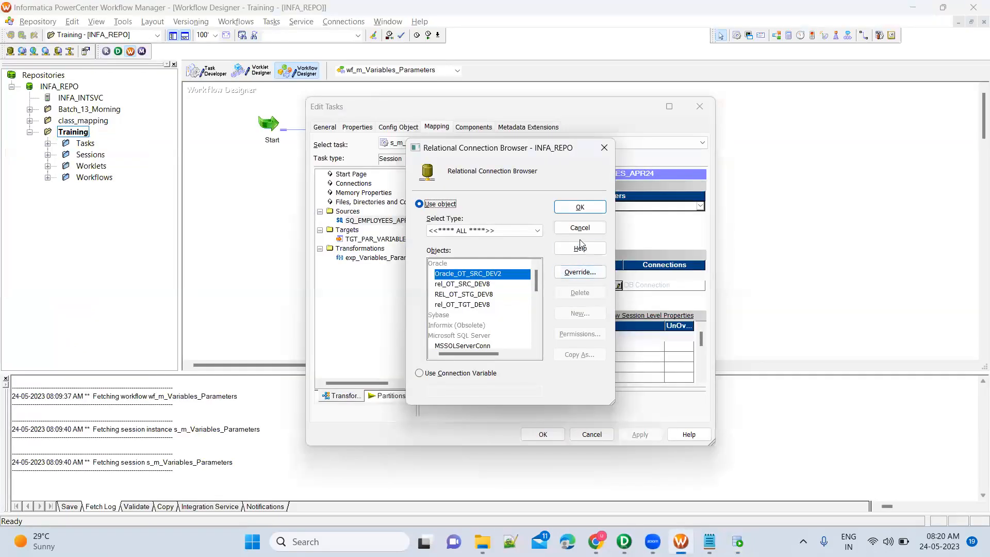
click(580, 227)
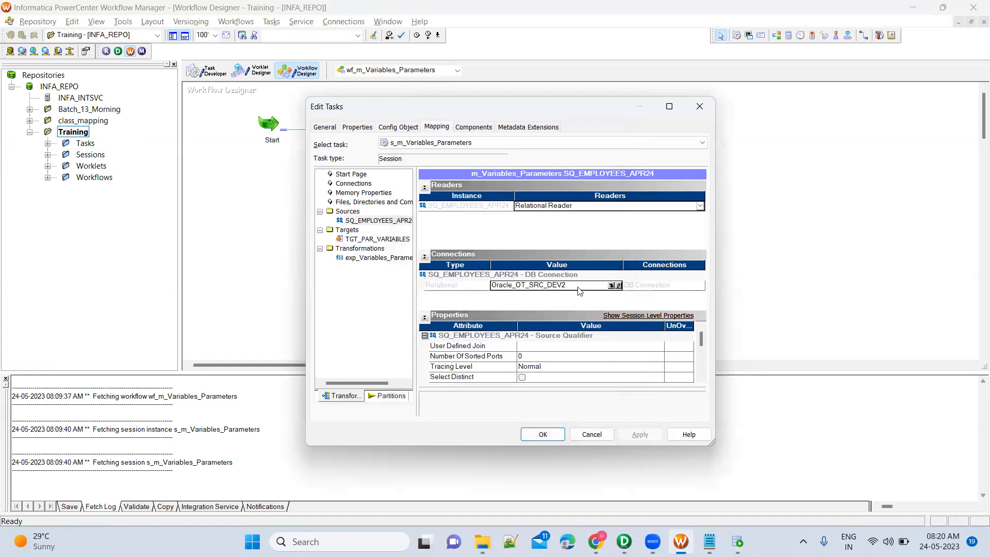
click(386, 239)
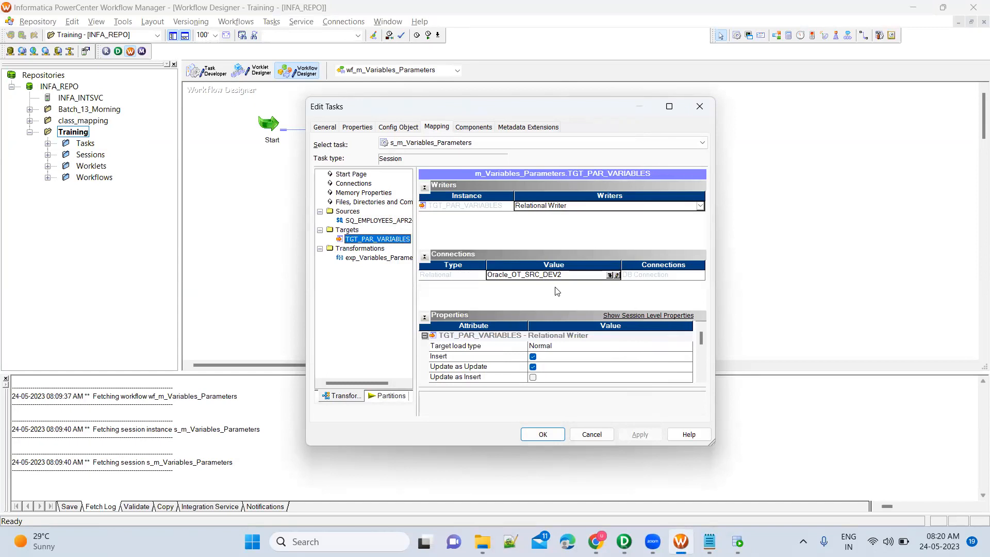
click(381, 221)
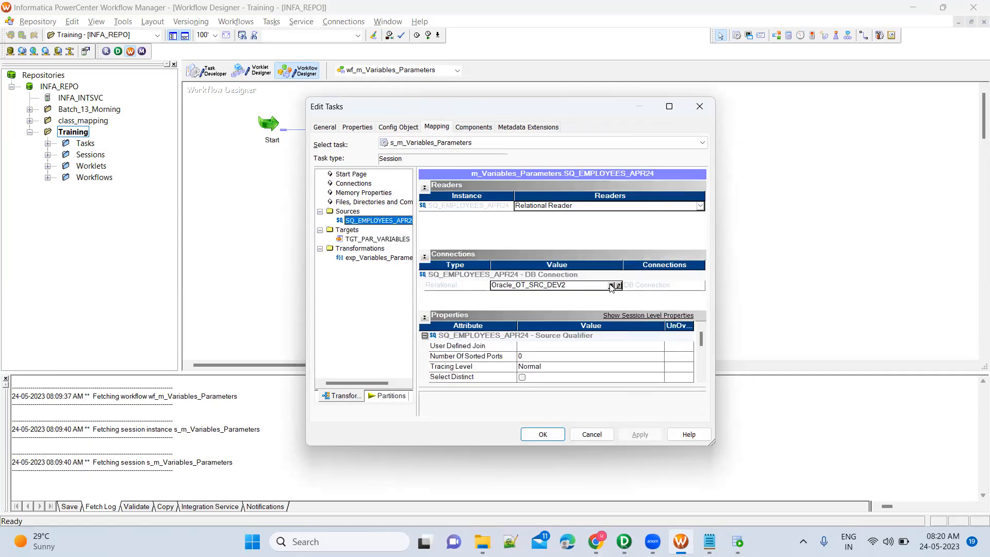
Enter $DBConnection_SRC as the connection variable for the SQ_EMPLOYEES_APR24 source and highlight its $DBConnection prefix
click(611, 286)
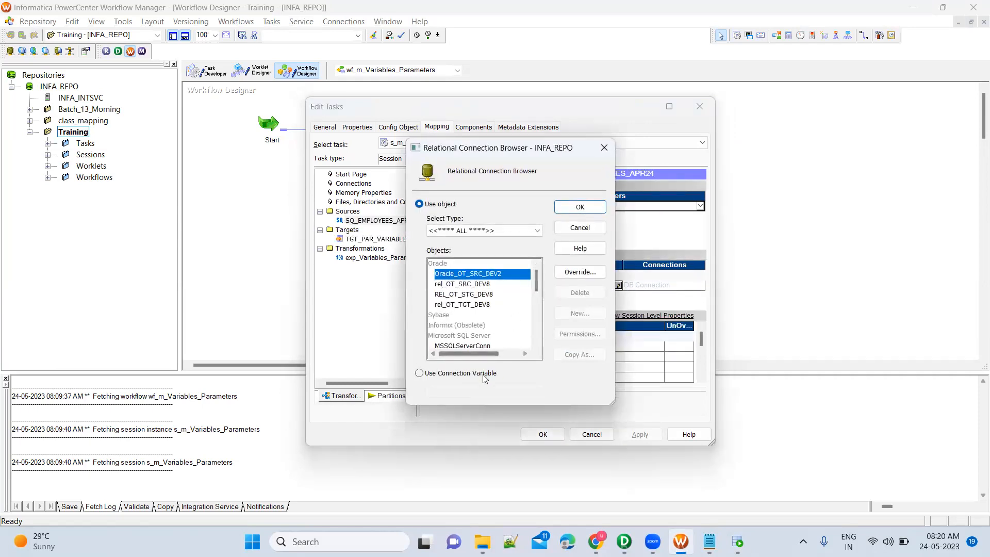
click(485, 378)
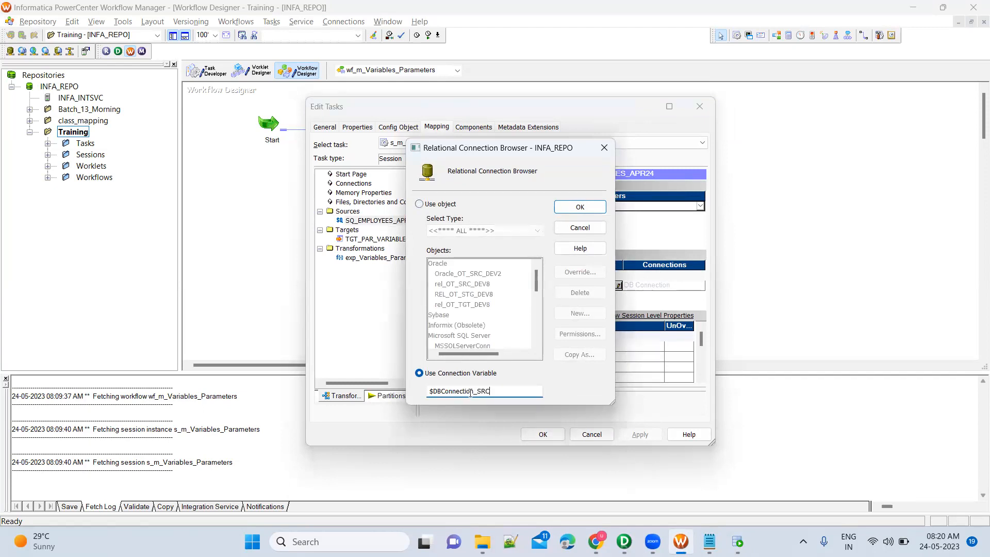
drag(474, 392, 430, 390)
drag(496, 391, 475, 391)
click(500, 390)
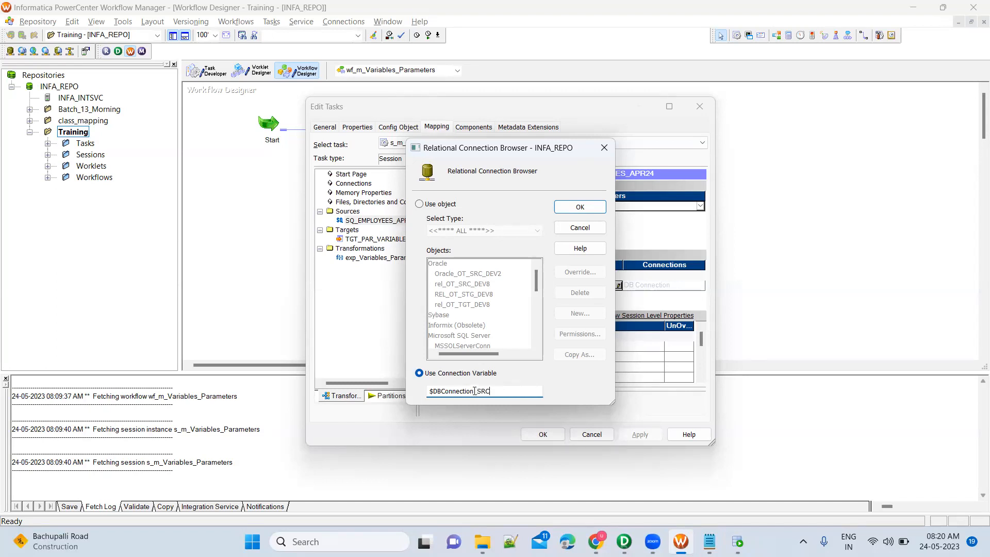
drag(460, 391, 426, 392)
click(480, 393)
drag(474, 390, 431, 390)
Switch to PowerCenter Designer and review the parameters and variables declared in the m_Variables_Parameters mapping
click(624, 542)
key(Escape)
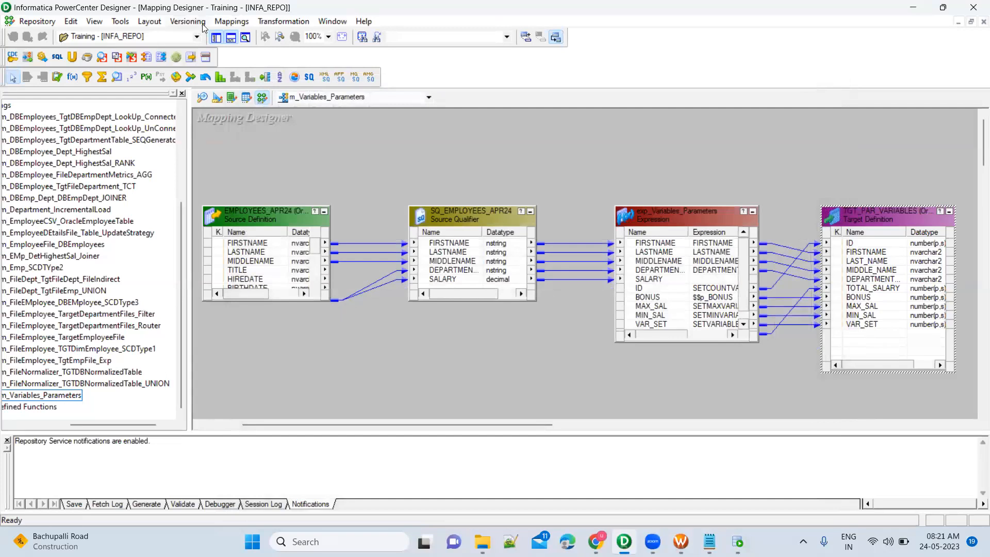
click(231, 21)
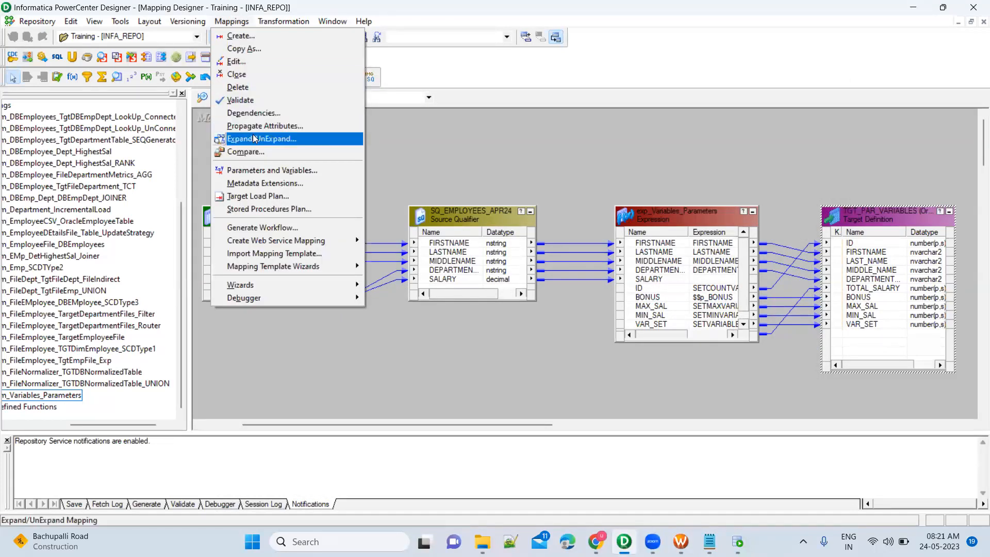
click(256, 170)
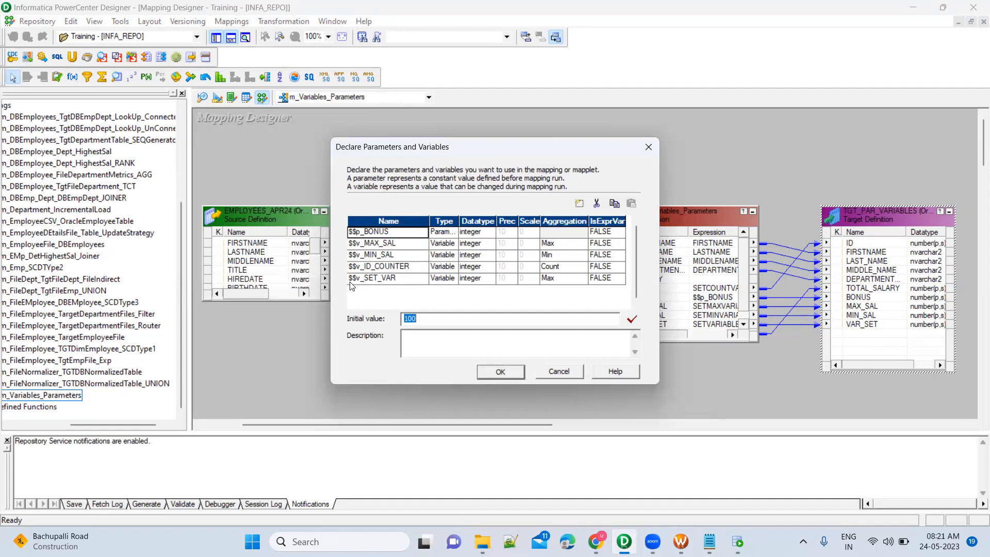
Return to Workflow Manager, point out the parts of $DBConnection_SRC and confirm it as the source's connection variable
key(alt+Tab)
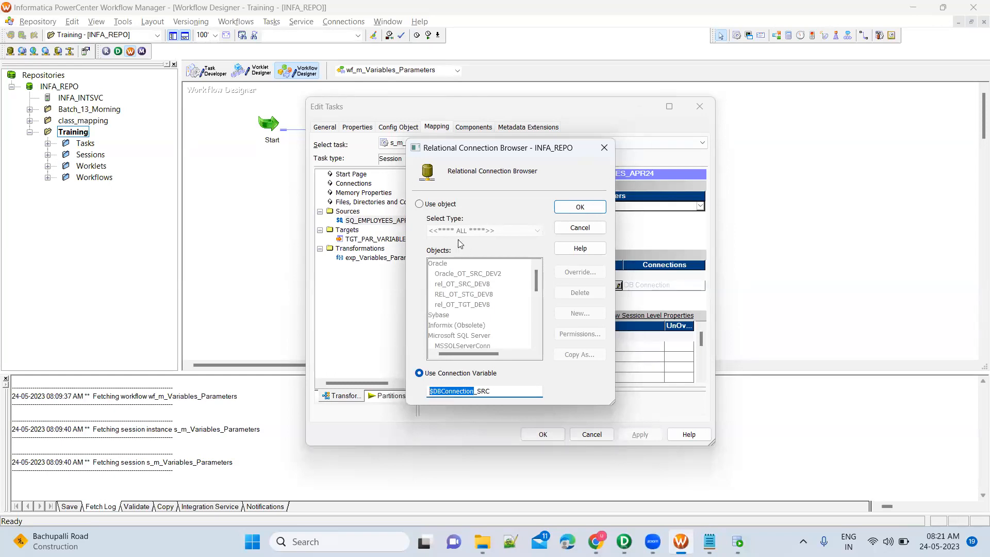
click(480, 395)
drag(435, 390, 489, 390)
click(489, 390)
drag(472, 391, 421, 386)
click(519, 388)
click(579, 206)
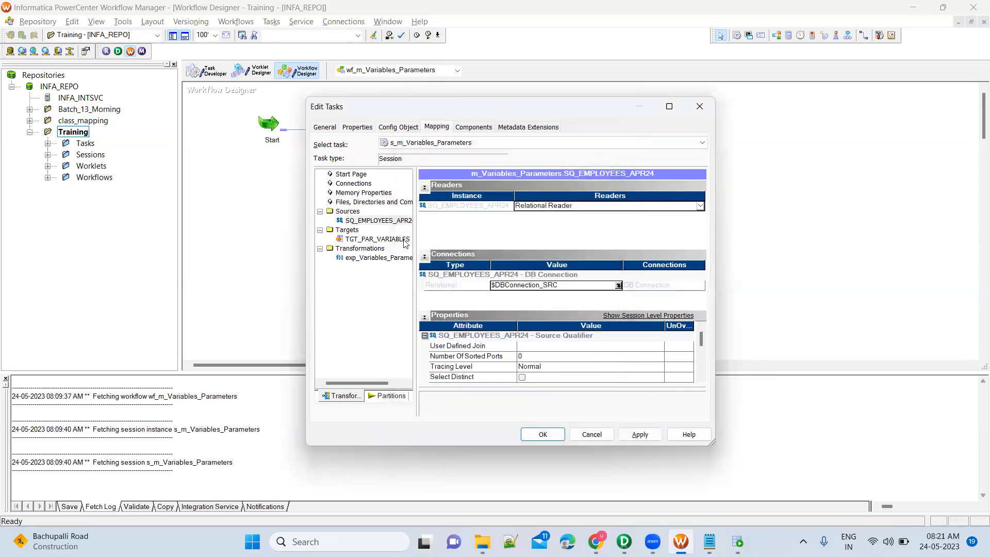
Set the TGT_PAR_VARIABLES target's relational connection to the connection variable $DBConnection_TGT
click(404, 239)
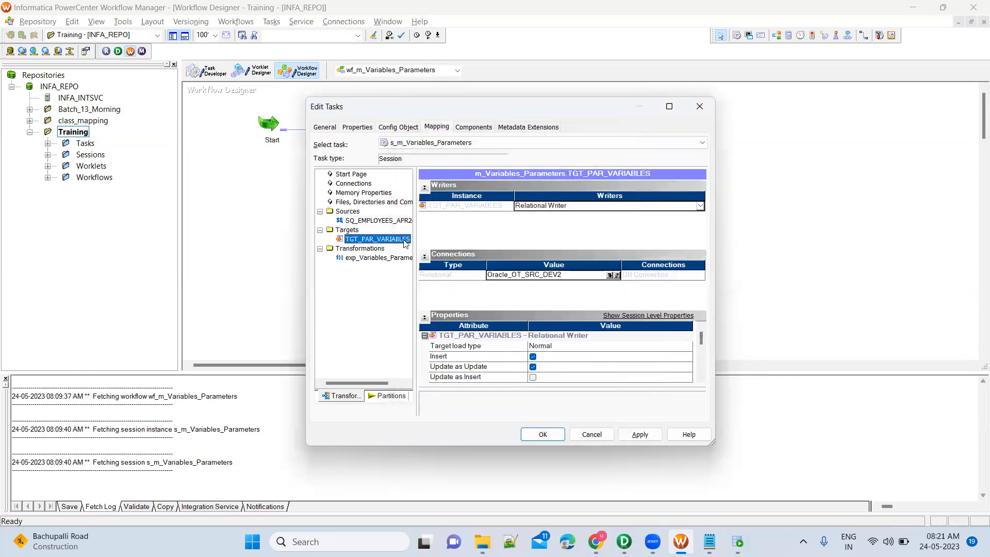
click(609, 276)
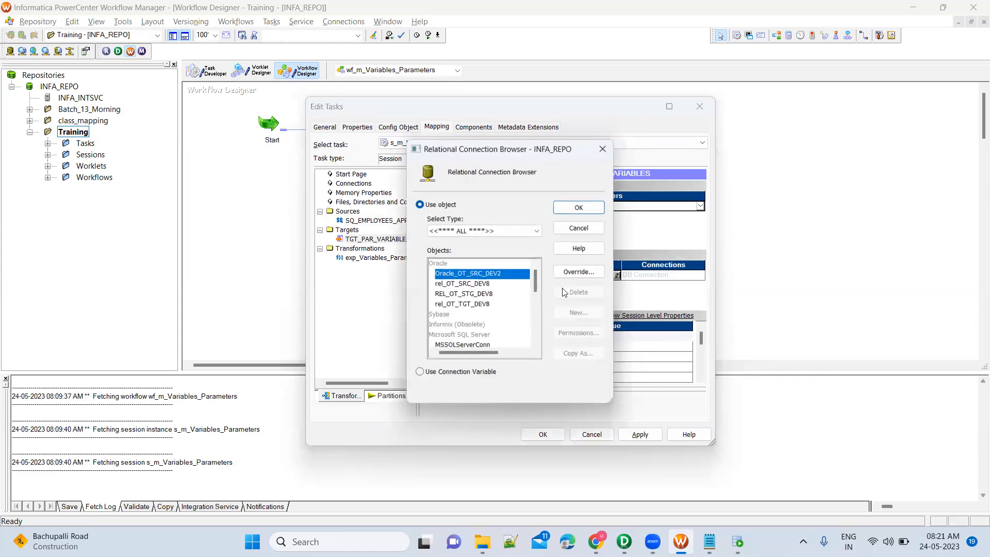
click(482, 373)
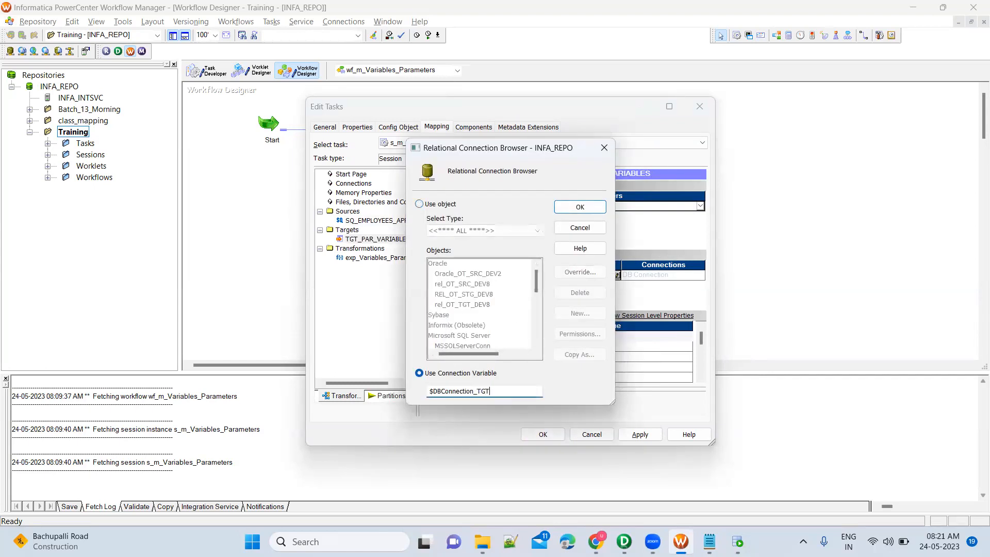
click(580, 206)
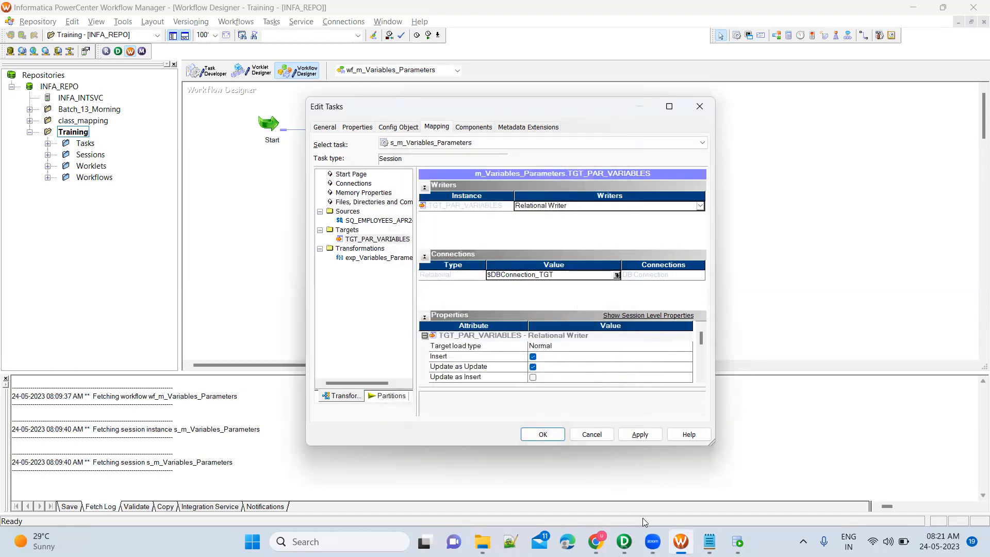
Glance at the OT_TGT_DEV8 worksheet in SQL Developer, and back in Workflow Manager apply the session's connection changes and save the workflow
click(736, 541)
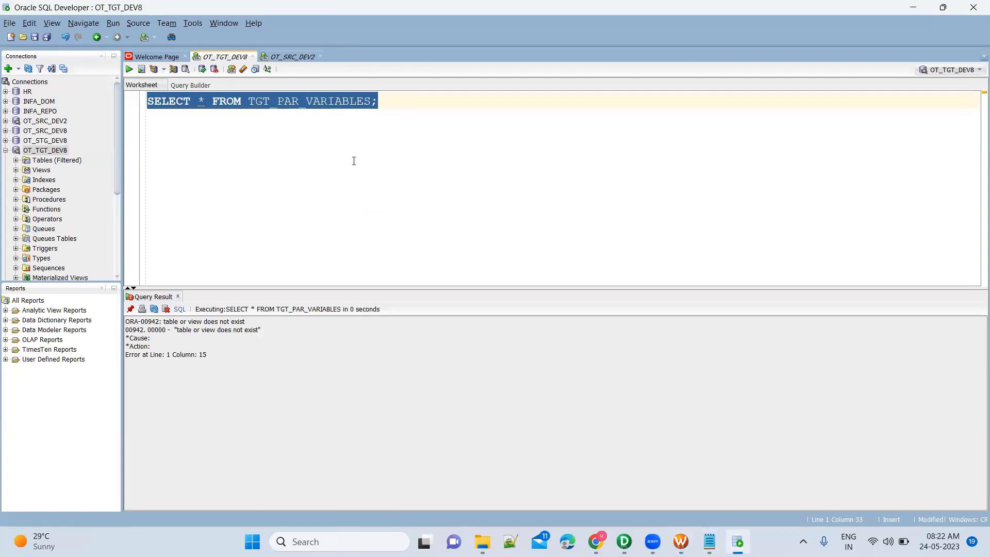
key(alt+Tab)
click(640, 435)
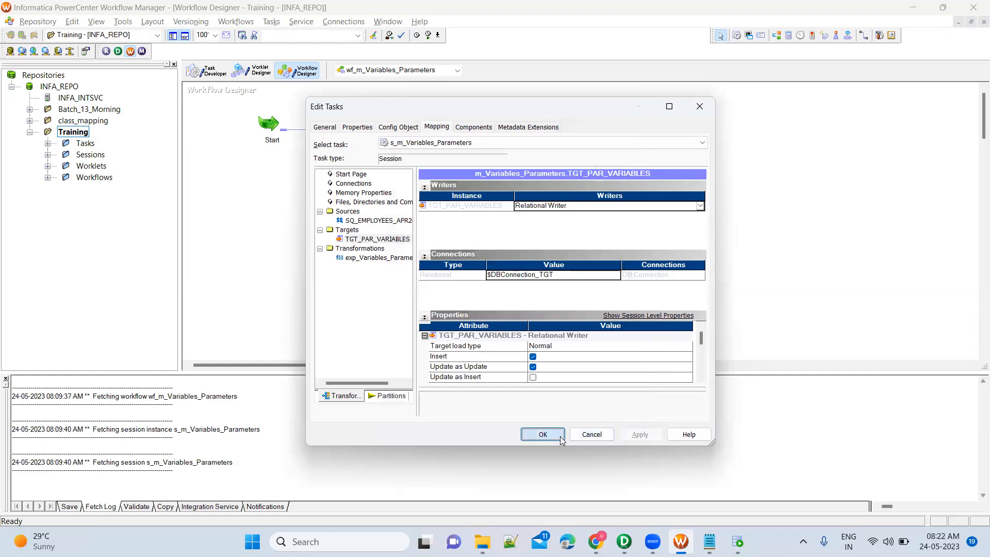
click(538, 434)
key(ctrl+s)
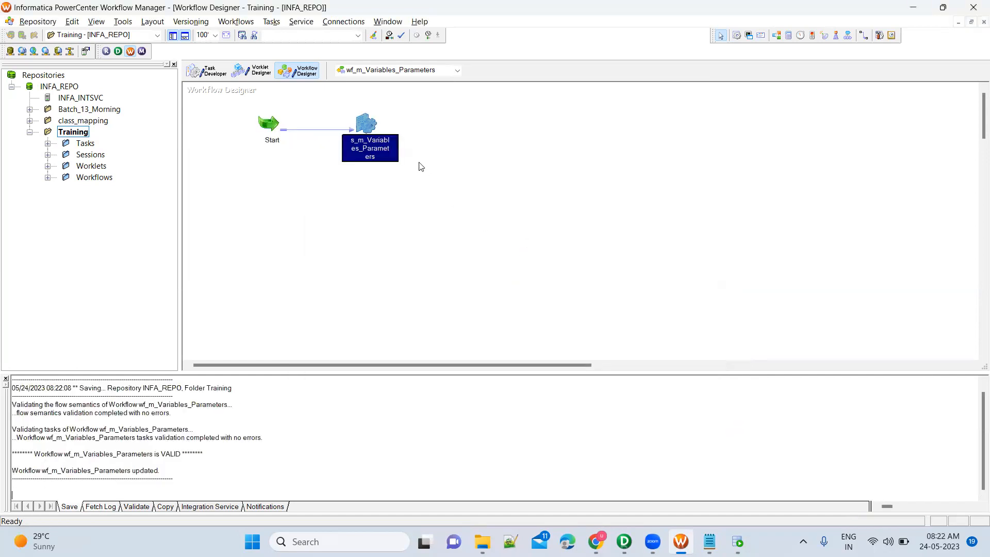
Set the s_m_Variables_Parameters session's Parameter Filename to the BWParam folder path D:\Training\Informatica\Software\InformaticaInstallation\server\infa_shared\BWParam, copied from File Explorer
double_click(370, 131)
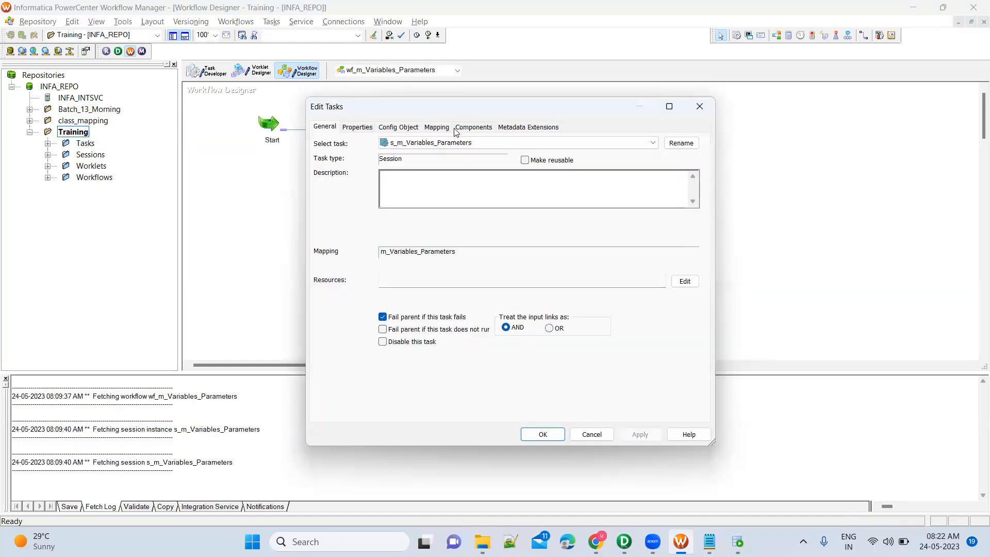
click(370, 128)
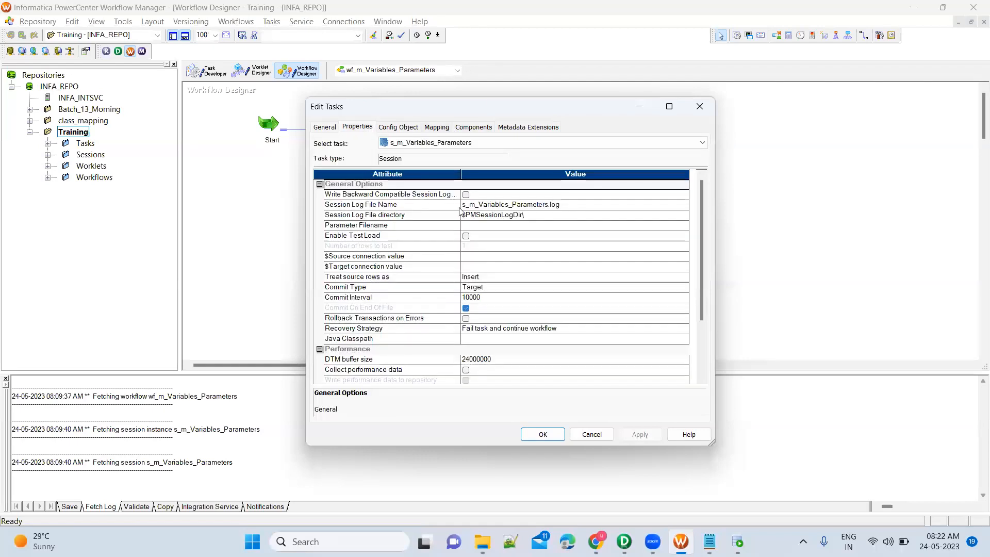
click(477, 227)
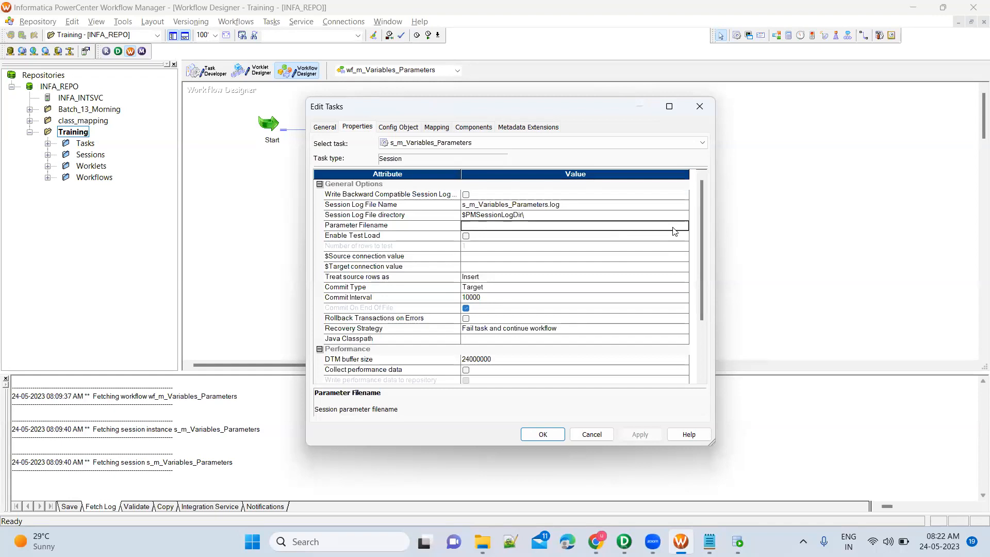
click(483, 541)
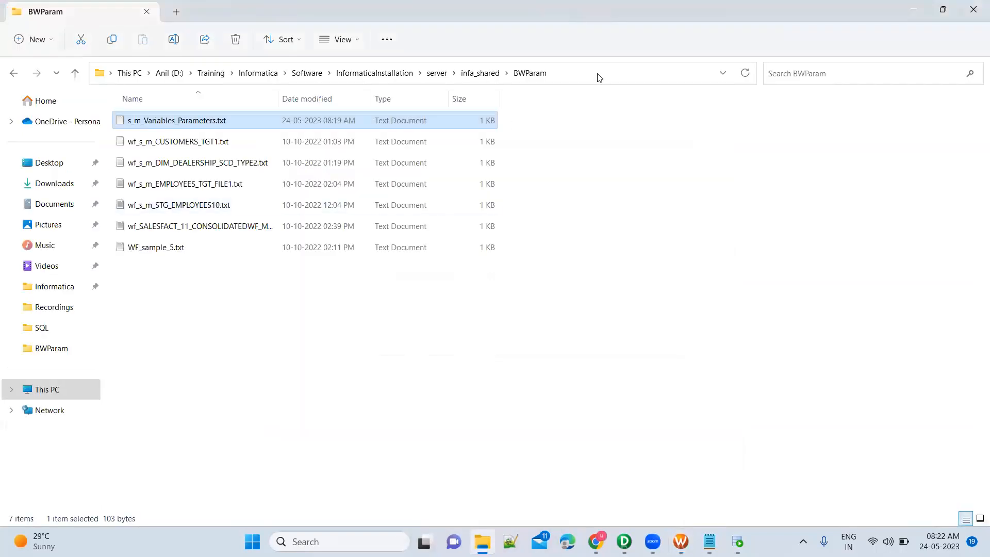
click(599, 73)
key(ctrl+c)
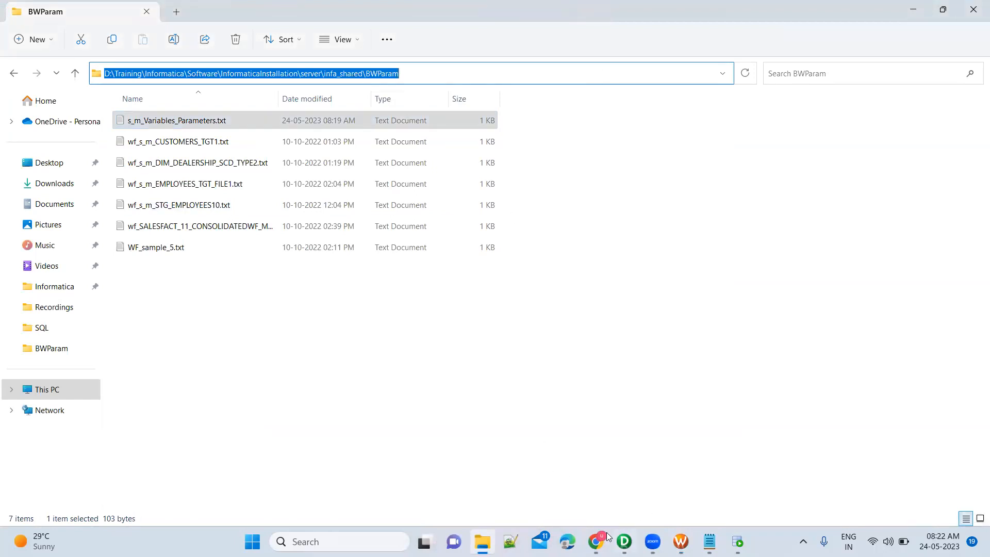
mouse_move(680, 541)
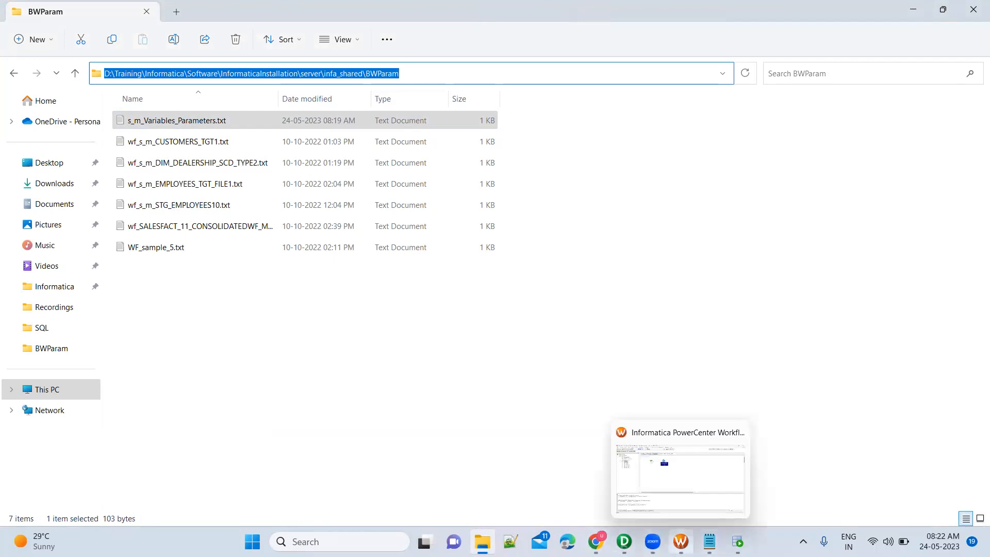
click(680, 469)
key(ctrl+v)
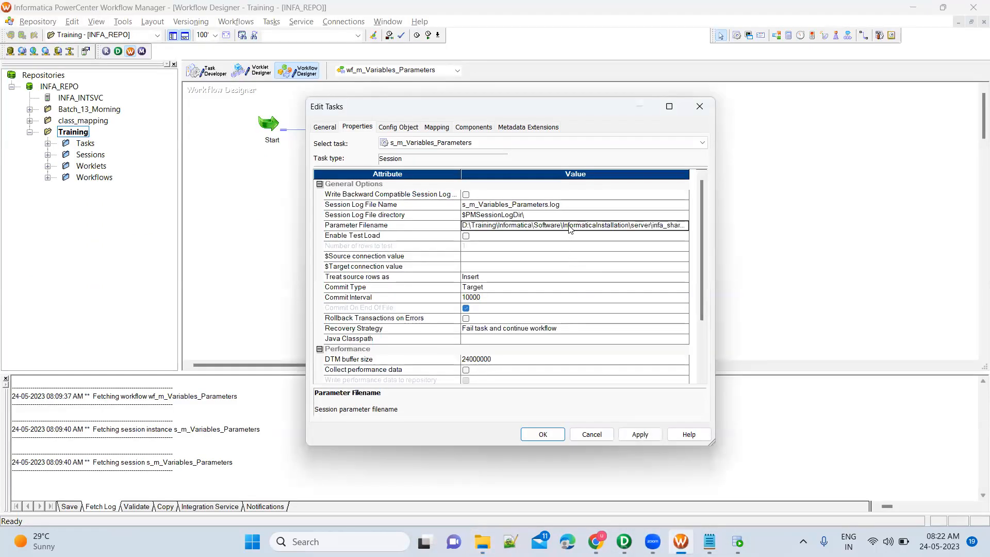
Append \s_m_Variables_Parameters.txt to the session's Parameter Filename path, copying the file's name from File Explorer
key(alt+Tab)
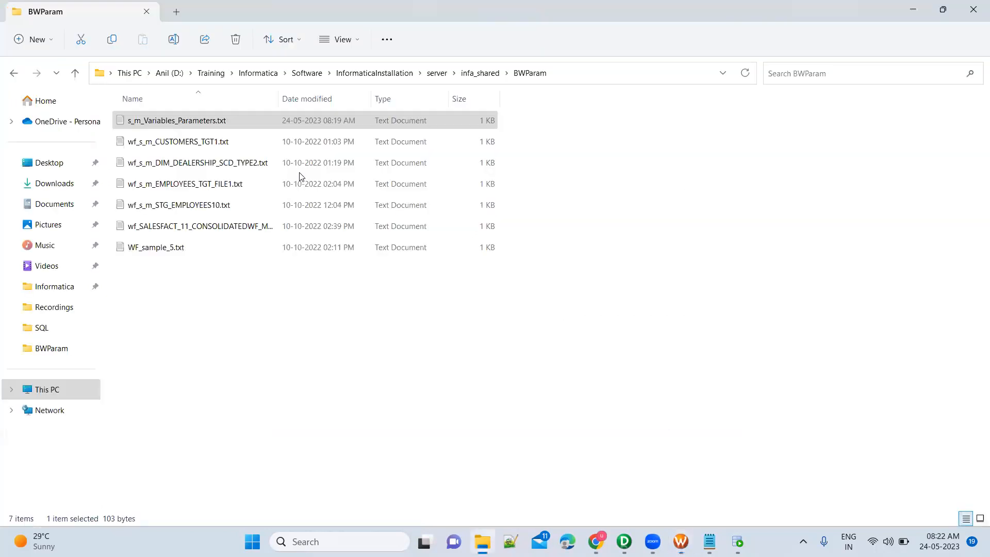
click(216, 121)
key(ctrl+c)
key(Escape)
key(alt+Tab)
key(End)
text(\BWParam)
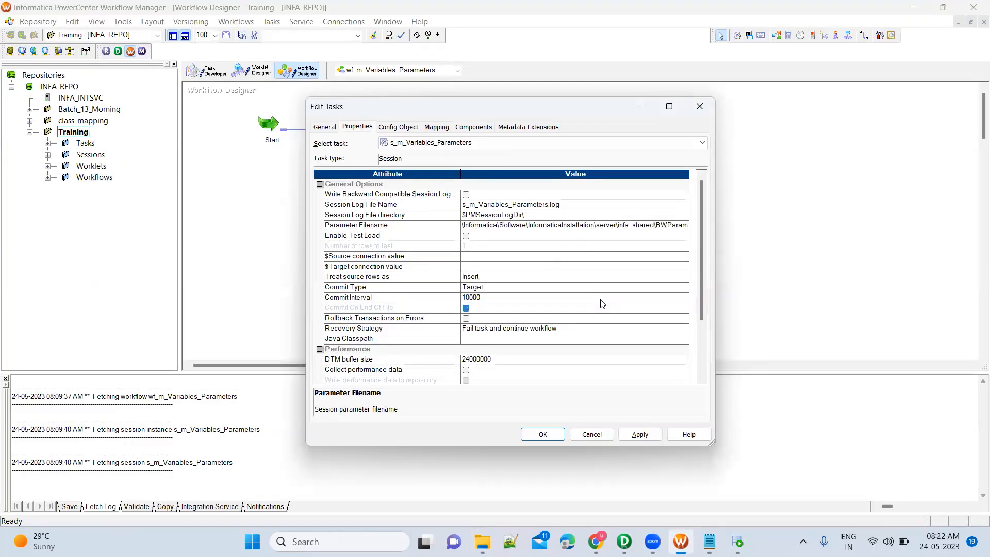
text(\)
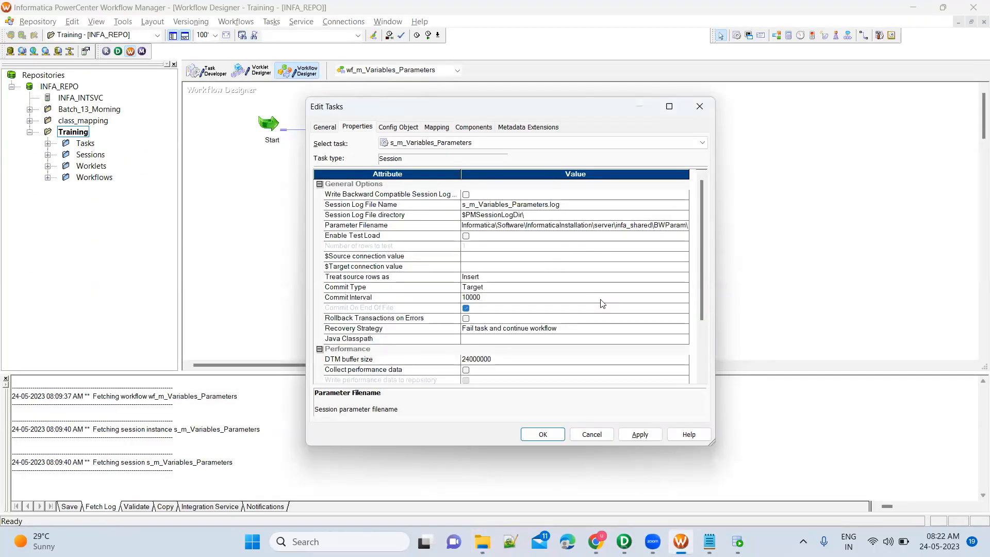
key(ctrl+v)
text(.txt)
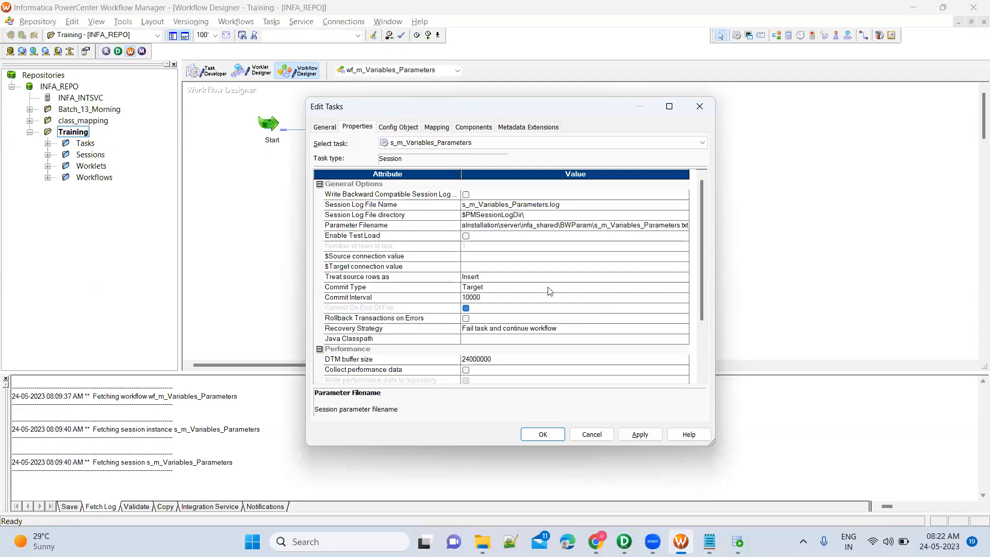
Apply the s_m_Variables_Parameters session's property changes, close the task editor and save the workflow
click(635, 436)
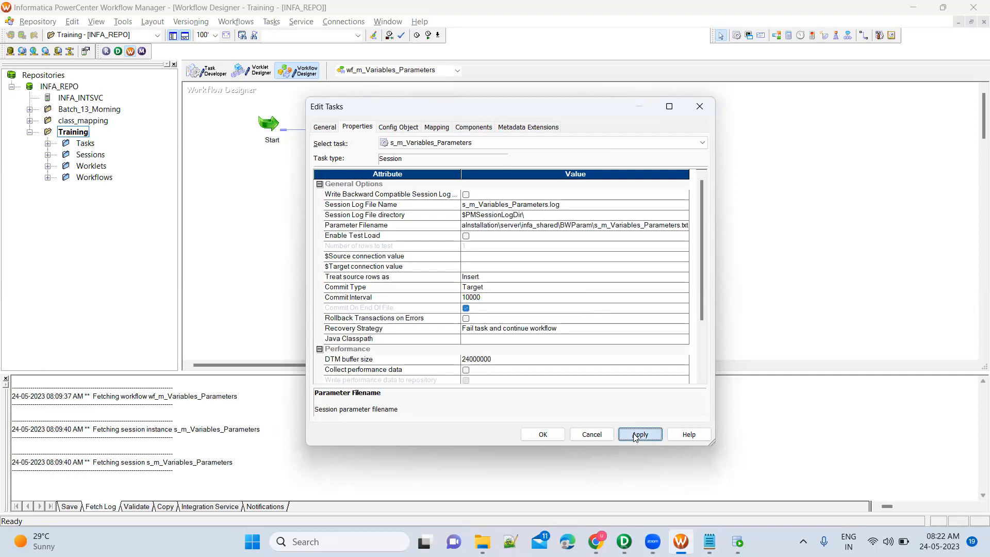
click(543, 435)
key(ctrl+s)
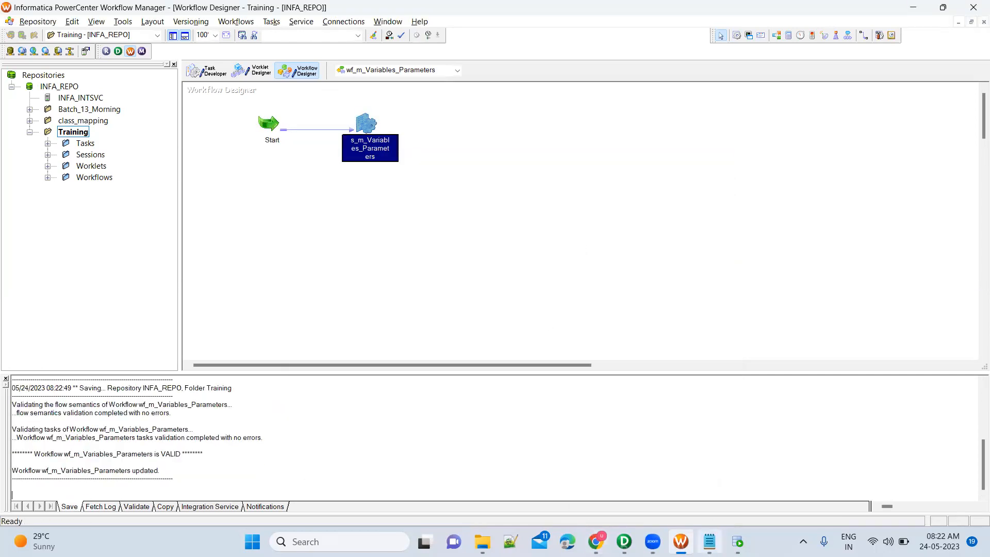
Close the parameter file open in Notepad and start the s_m_Variables_Parameters session task from Workflow Manager
click(709, 541)
click(765, 104)
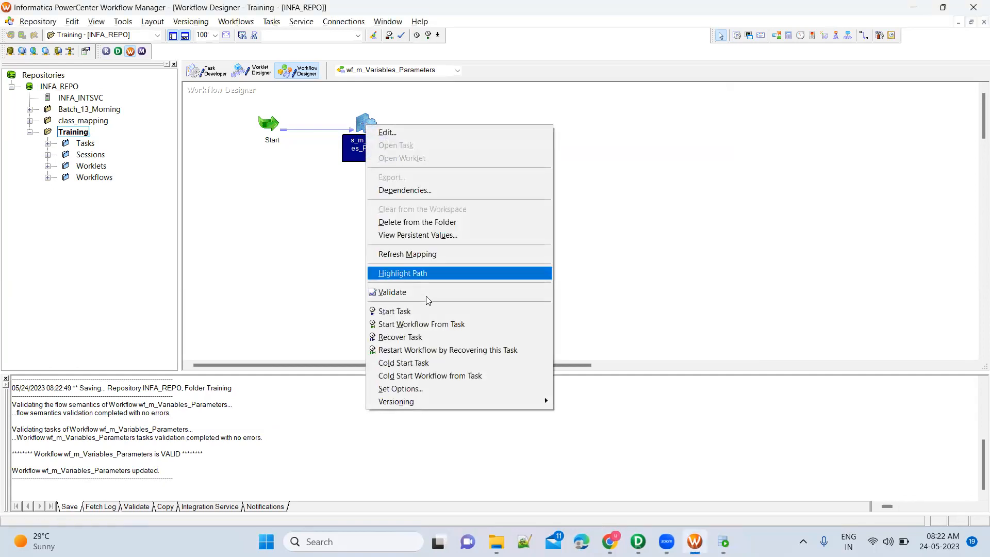
click(408, 310)
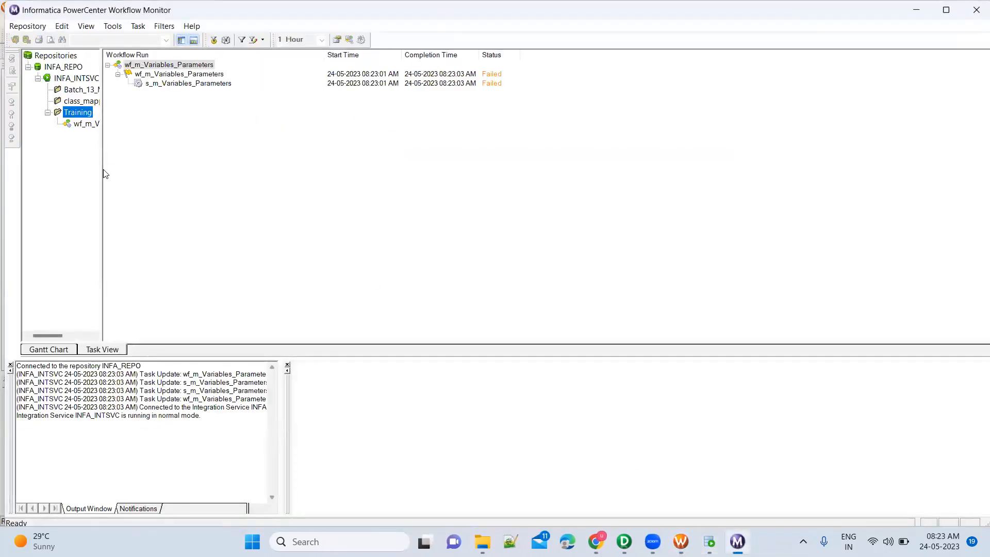
Examine the task details and status message of the s_m_Variables_Parameters run in Workflow Monitor
drag(102, 168, 148, 172)
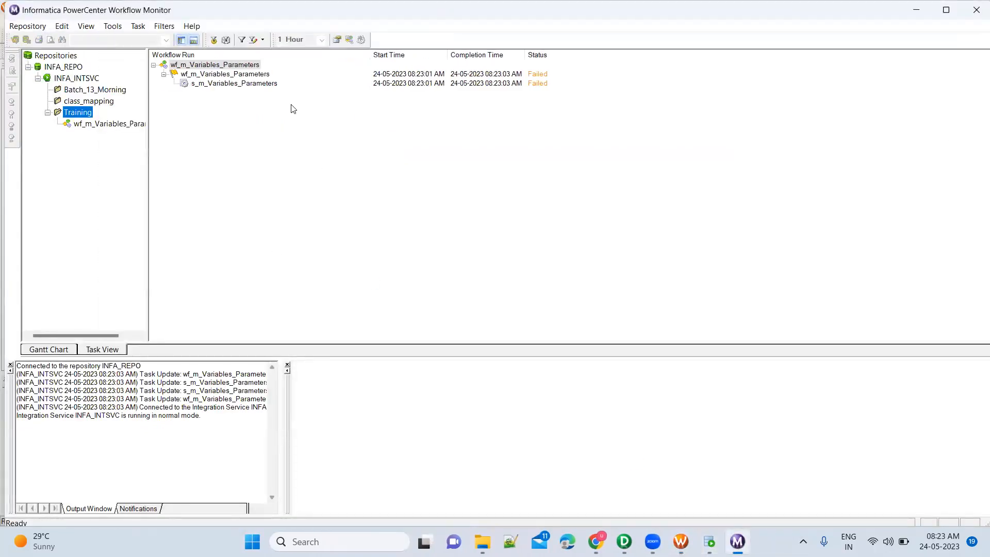
click(270, 87)
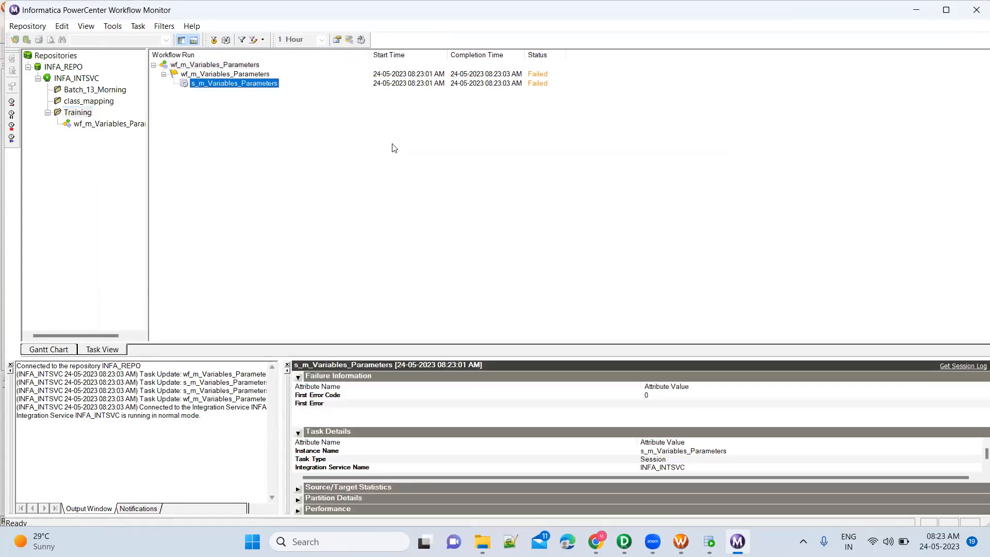
drag(585, 357, 582, 299)
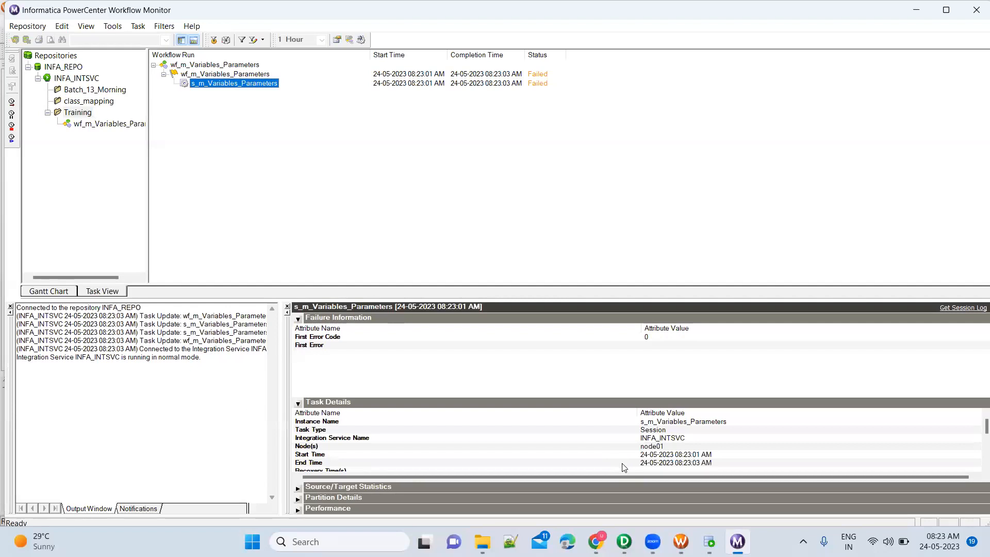
click(298, 319)
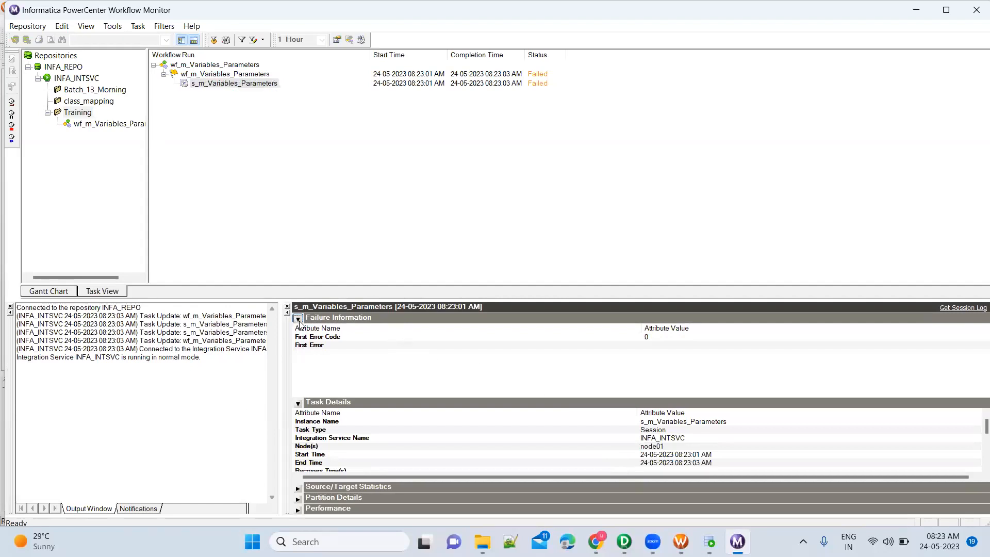
click(298, 319)
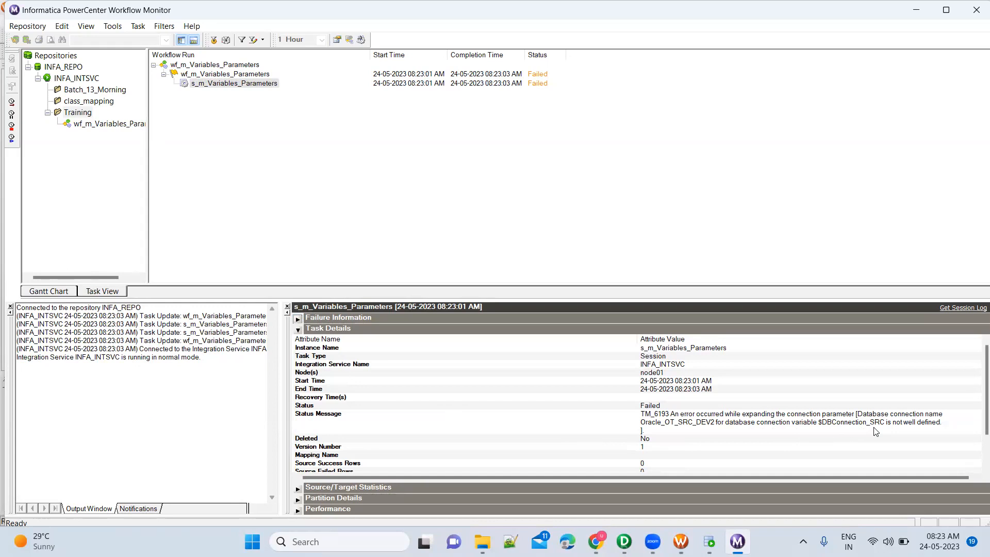
scroll(791, 423, down, 1)
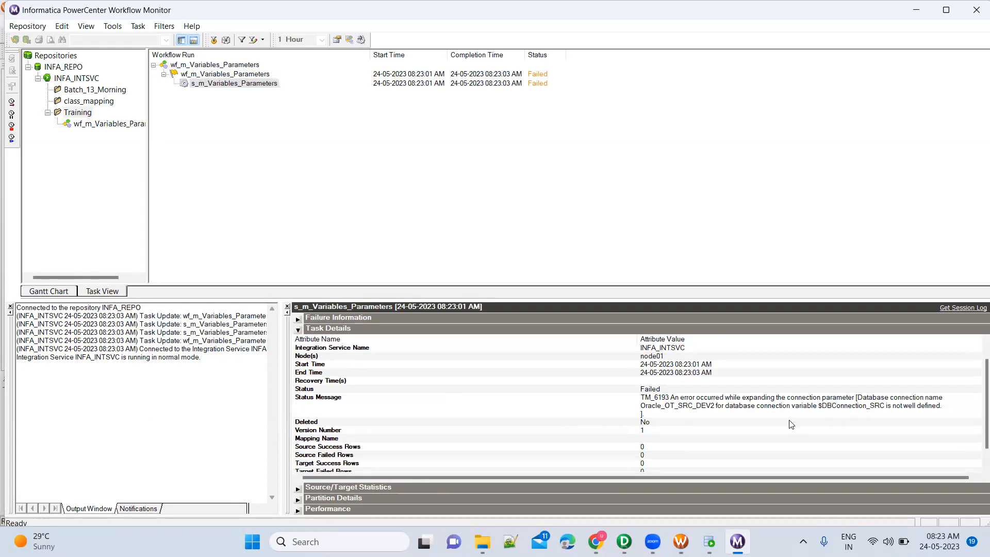
scroll(791, 424, down, 1)
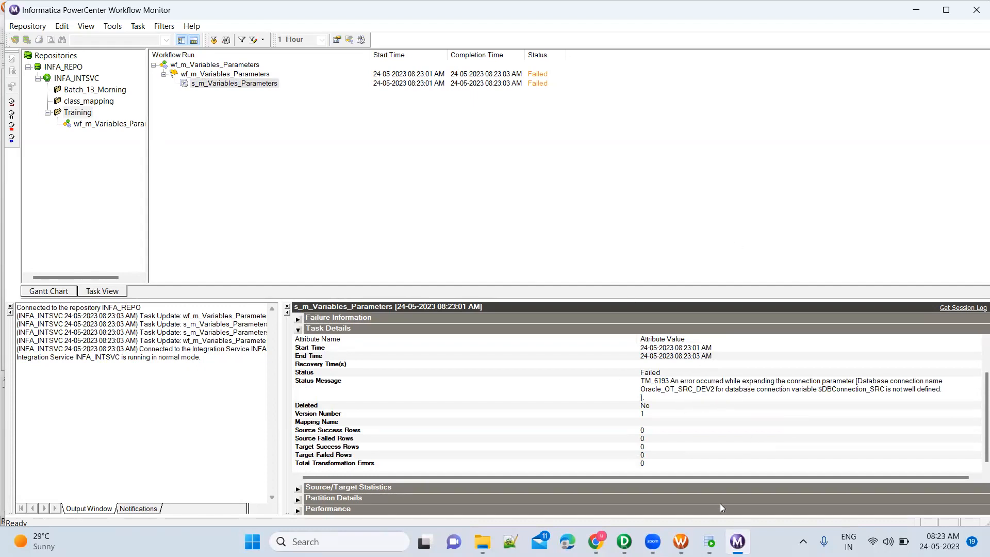
Open wf_s_m_EMPLOYEES_TGT_FILE1.txt from the BWParam folder and copy its header prefix Batch_13_Morning.WF:wf_s_m_EMPLOYEES_TGT_FILE1.ST:
mouse_move(680, 541)
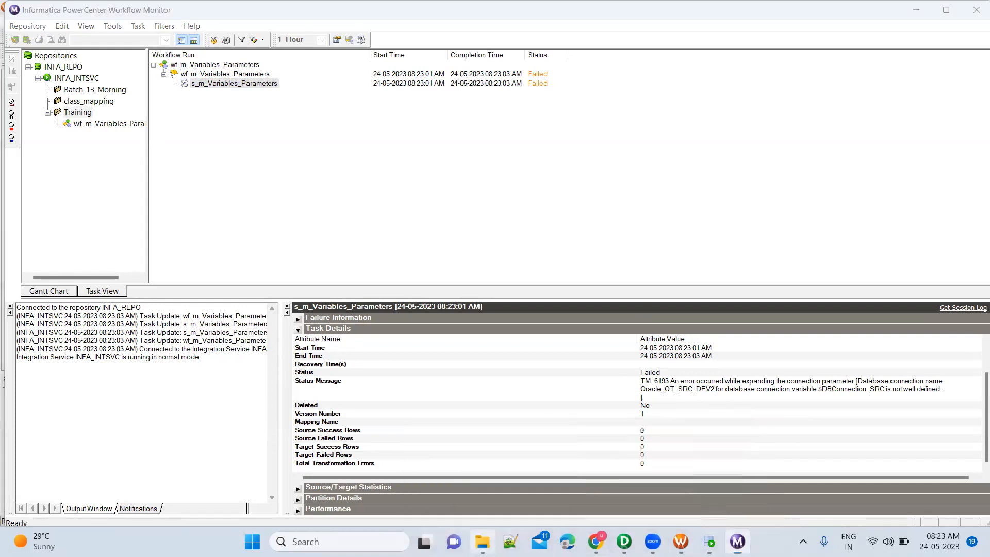
click(482, 541)
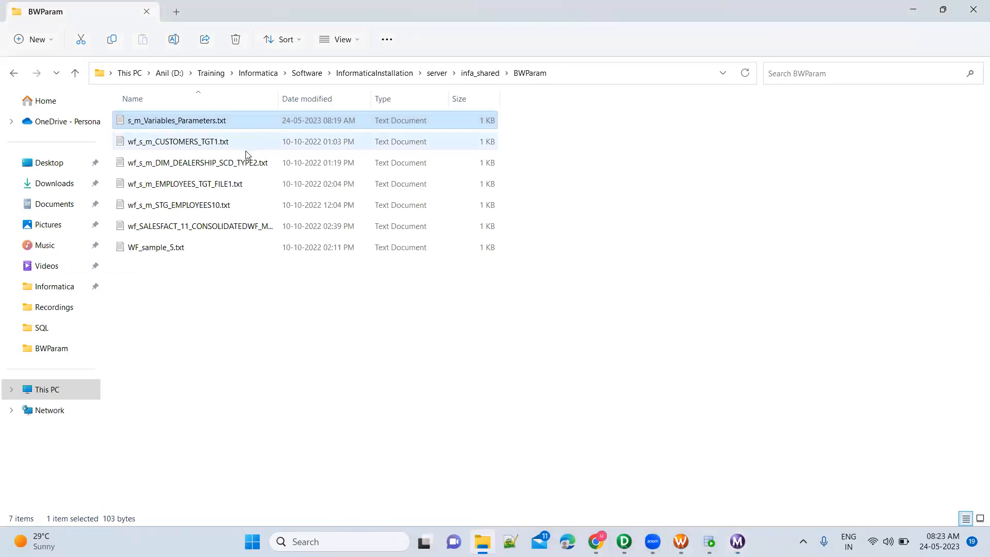
click(239, 185)
double_click(238, 185)
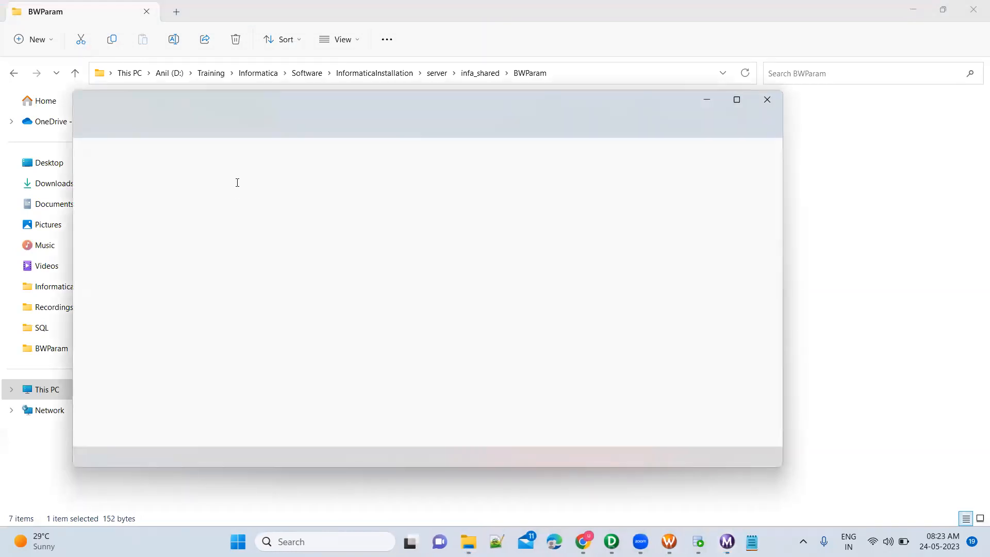
drag(90, 151, 344, 155)
key(ctrl+c)
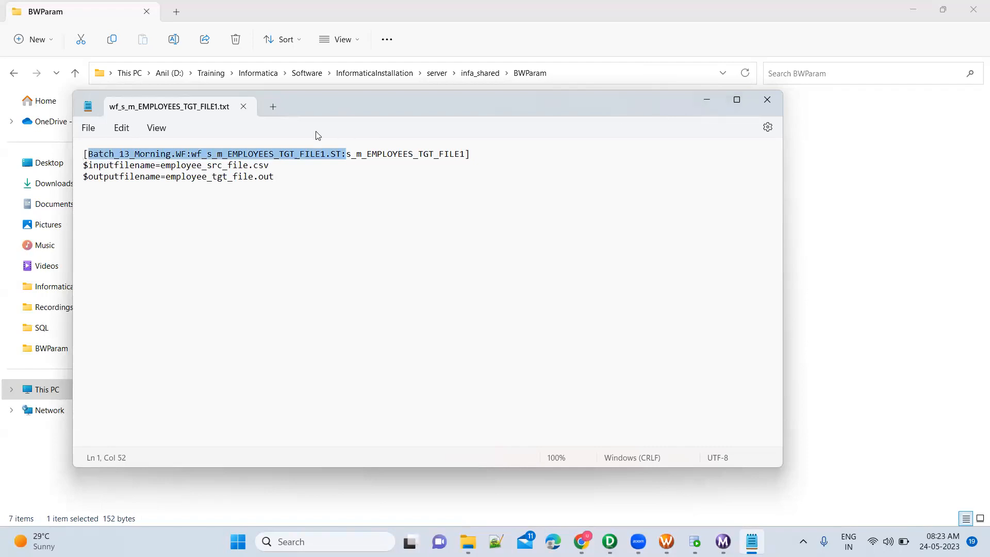
Close the sample file, open s_m_Variables_Parameters.txt and paste the copied prefix before the session name in its header
click(243, 106)
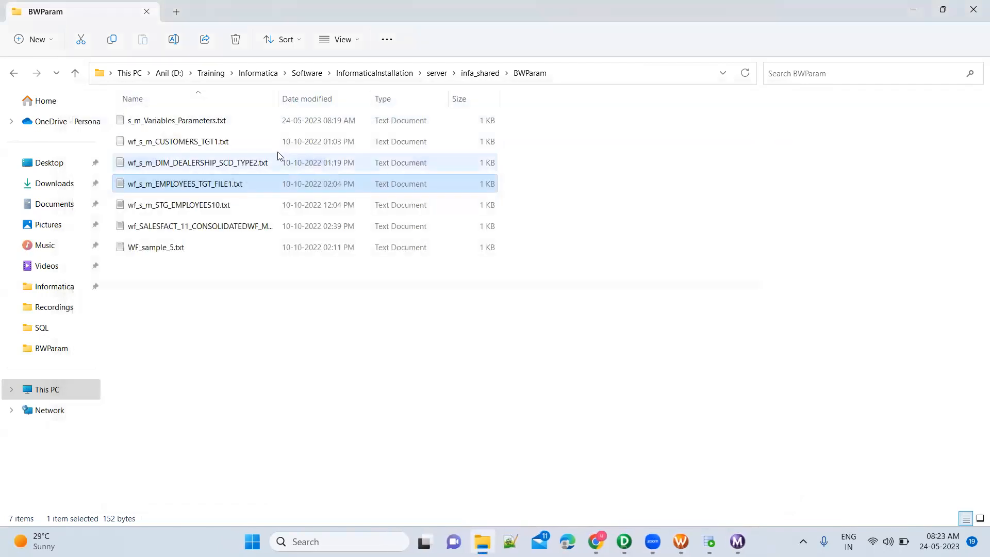
double_click(211, 124)
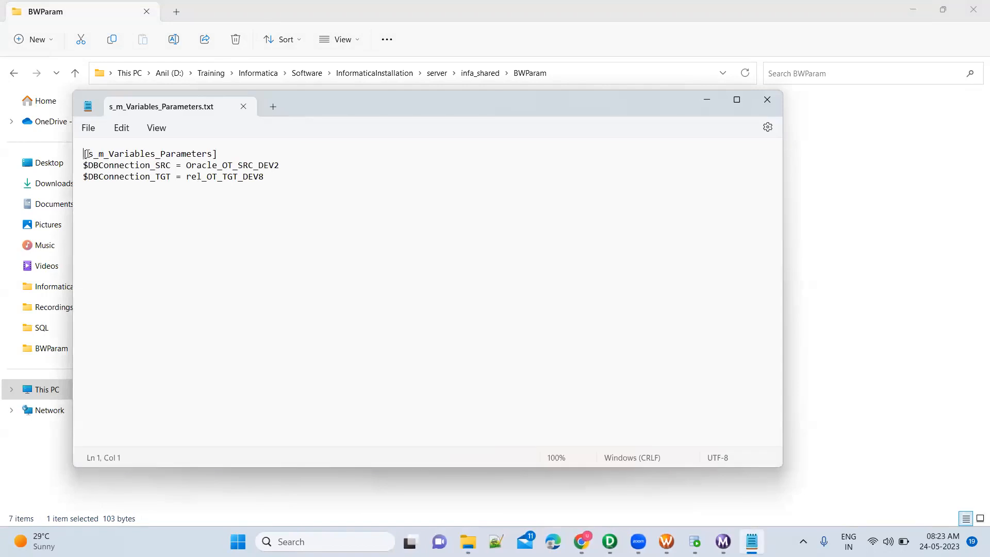
key(ctrl+v)
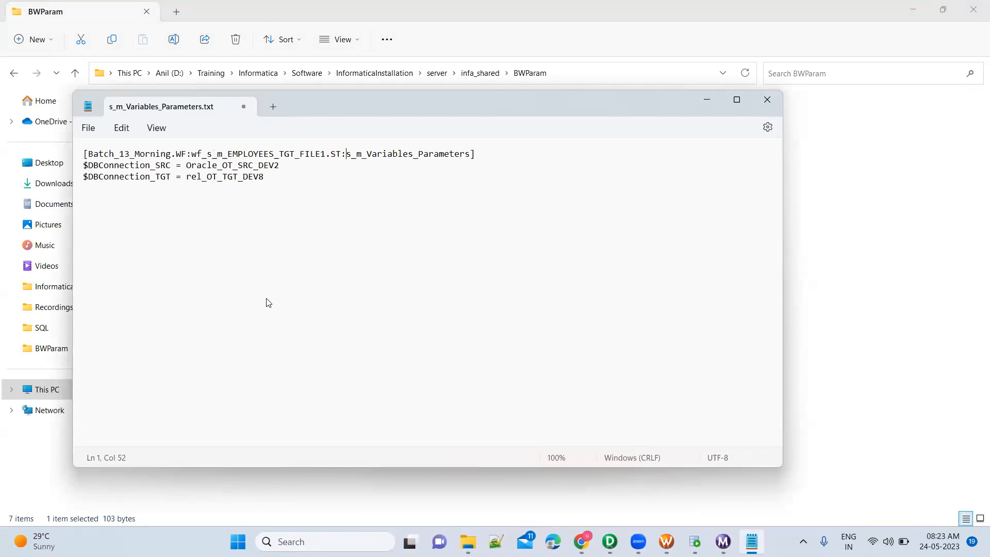
Replace the folder name Batch_13_Morning in the parameter file's header with Training, checking the folder in Workflow Manager
double_click(150, 154)
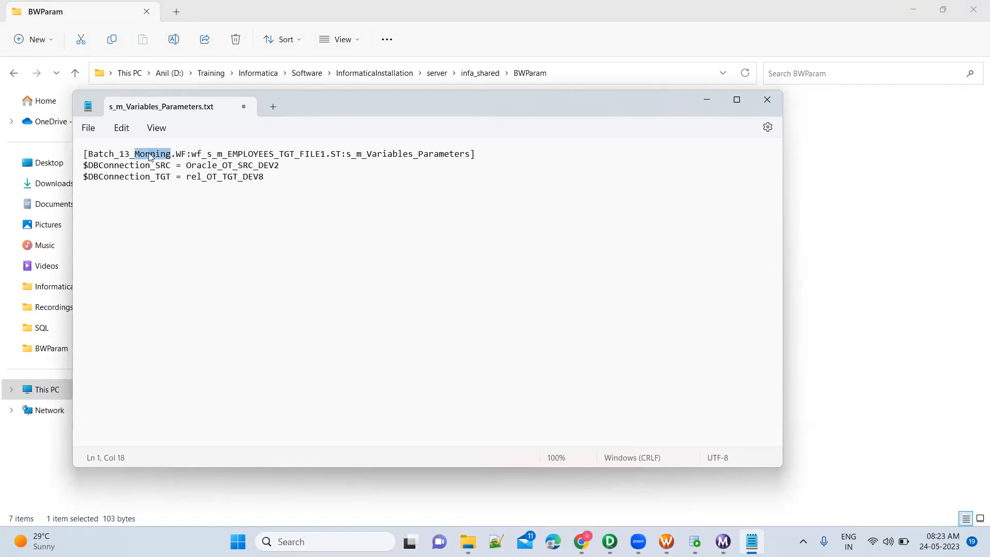
click(170, 155)
key(shift+Left)
key(shift+Left)
key(shift+Left)
key(shift+Left)
key(shift+Left)
key(shift+Left)
key(shift+Left)
key(shift+Left)
key(shift+Left)
key(shift+Left)
key(shift+Left)
key(shift+Left)
key(shift+Left)
key(shift+Left)
key(shift+Left)
key(shift+Left)
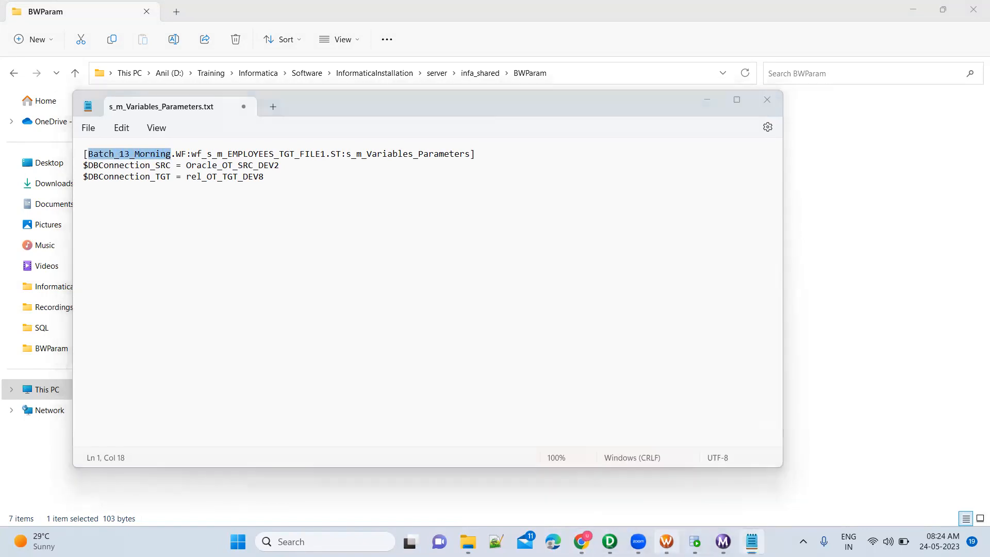
click(666, 541)
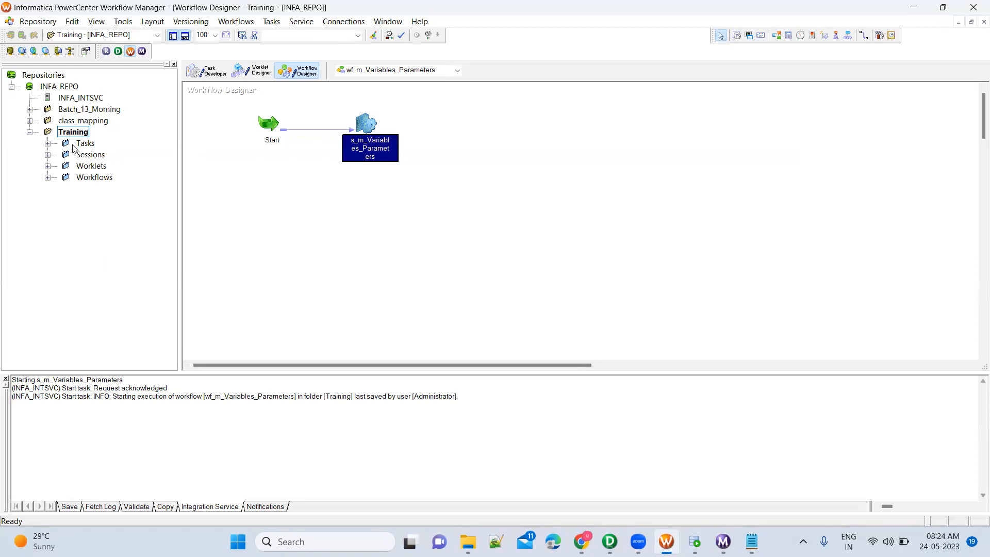
key(alt+Tab)
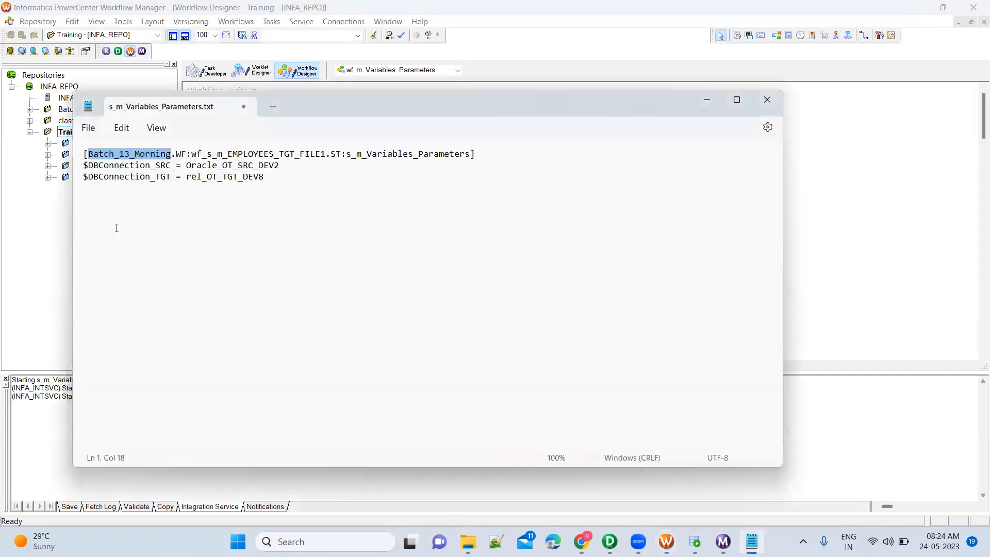
text(Training)
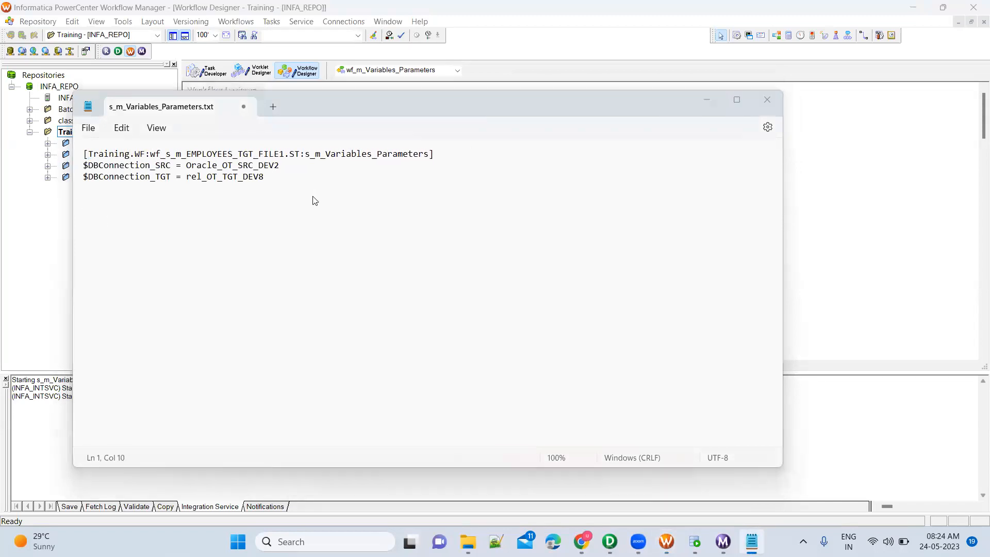
Replace the header's workflow name with wf_m_Variables_Parameters, as shown in the workflow's settings, then save and close the parameter file
key(alt+Tab)
click(308, 105)
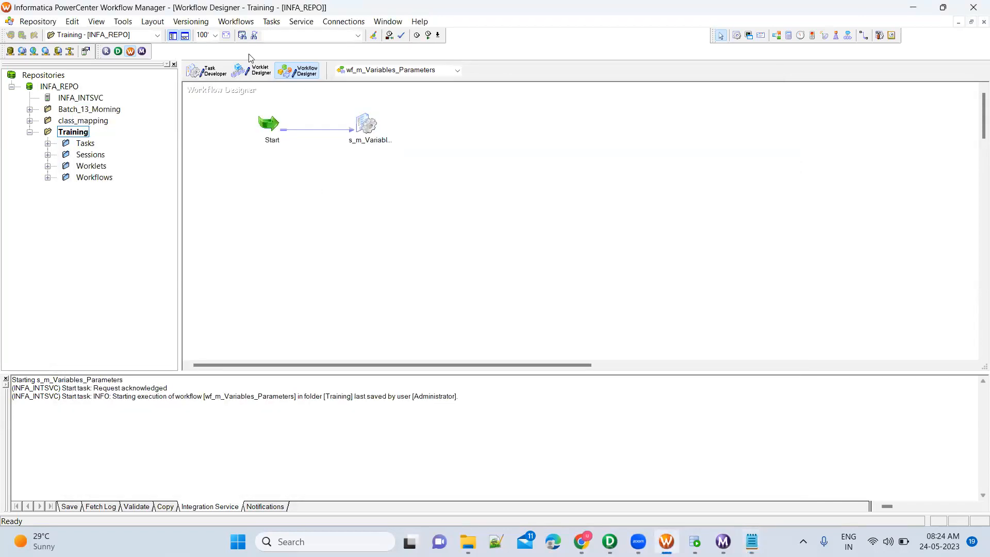
click(236, 21)
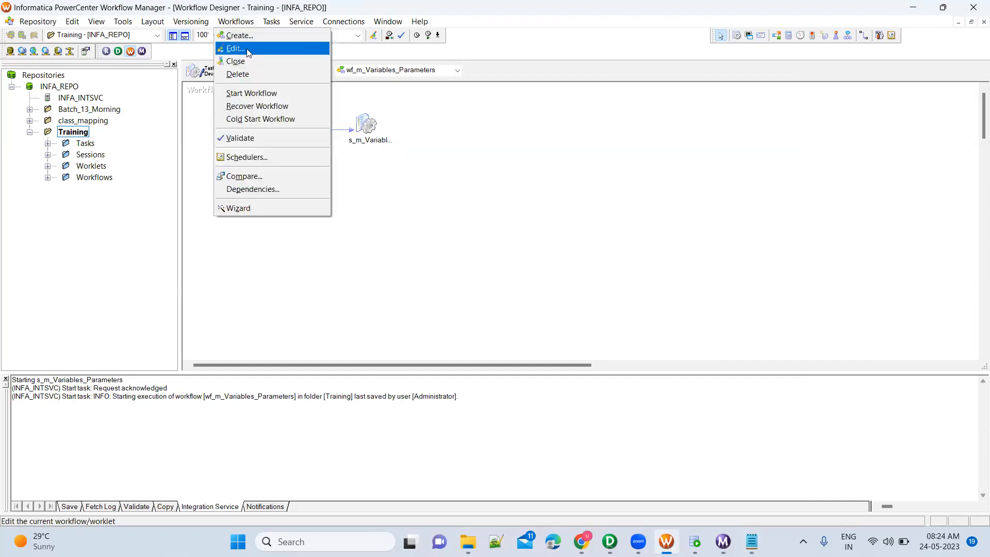
click(246, 48)
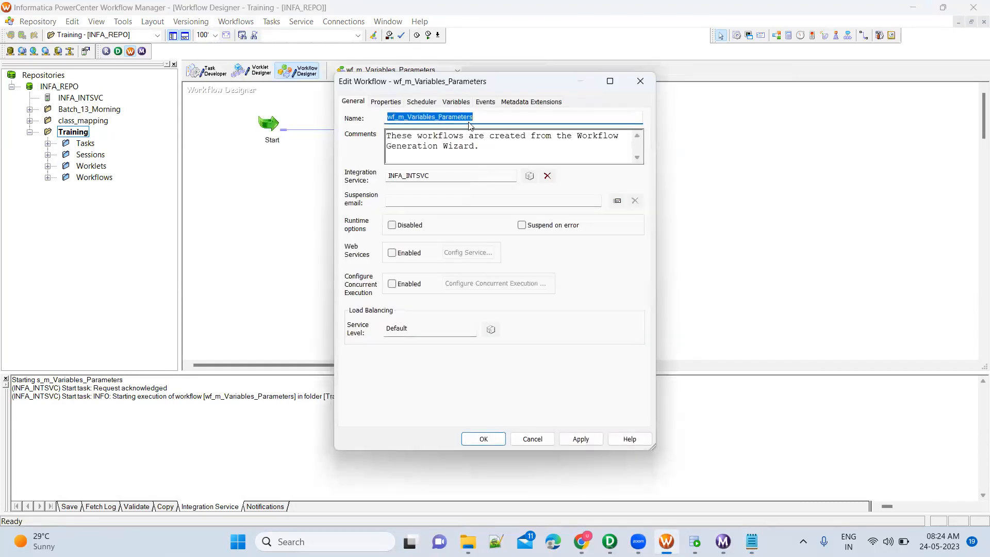
key(alt+Tab)
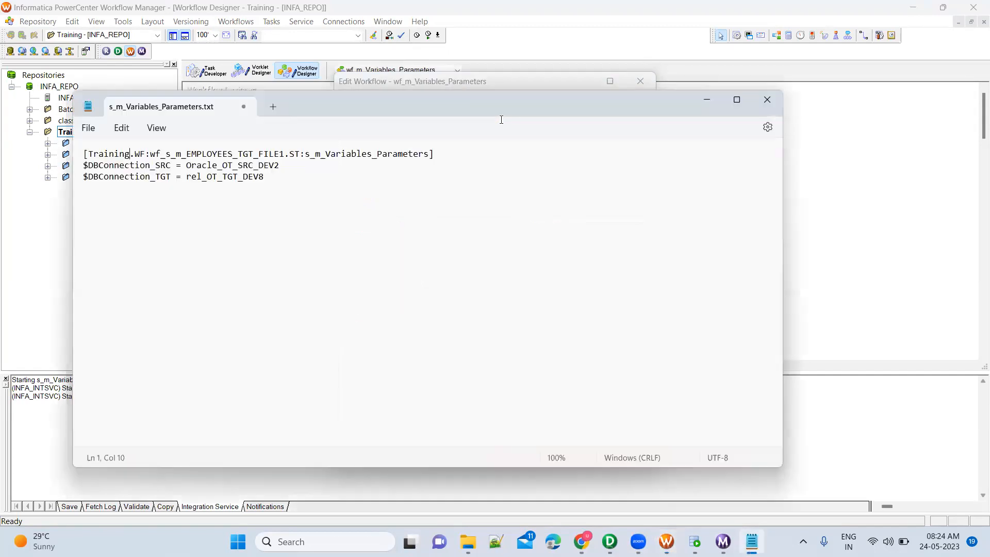
drag(149, 153, 285, 154)
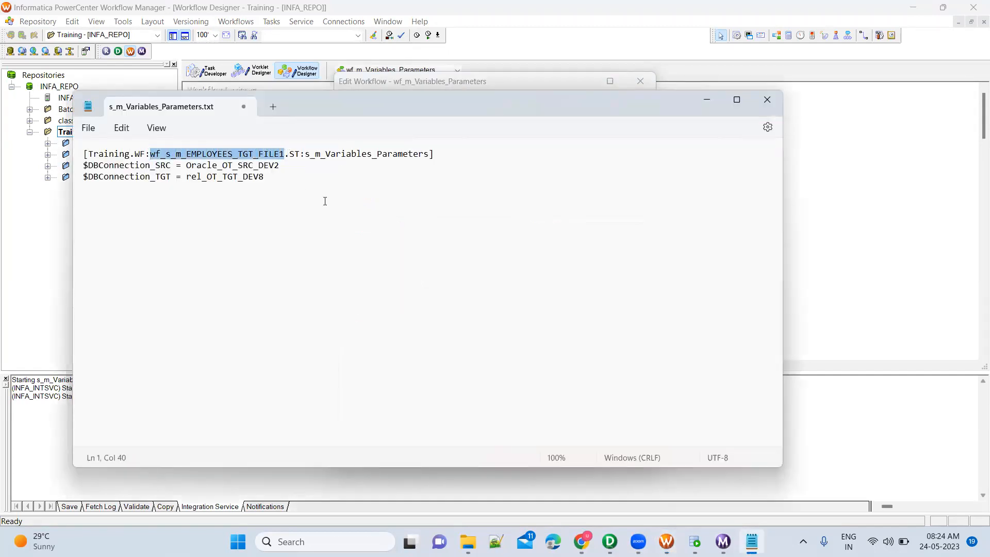
text(wf_m_Variables_Parameters)
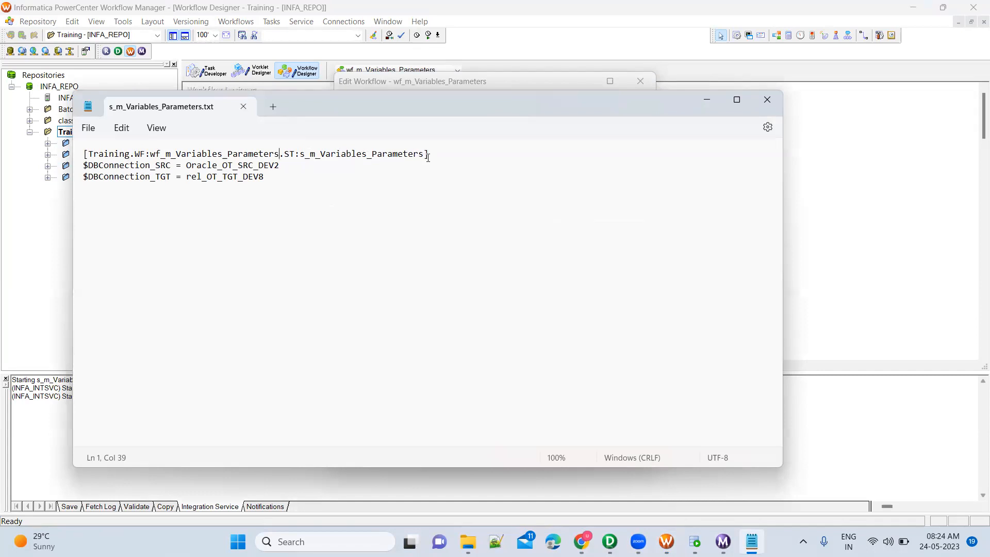
click(244, 106)
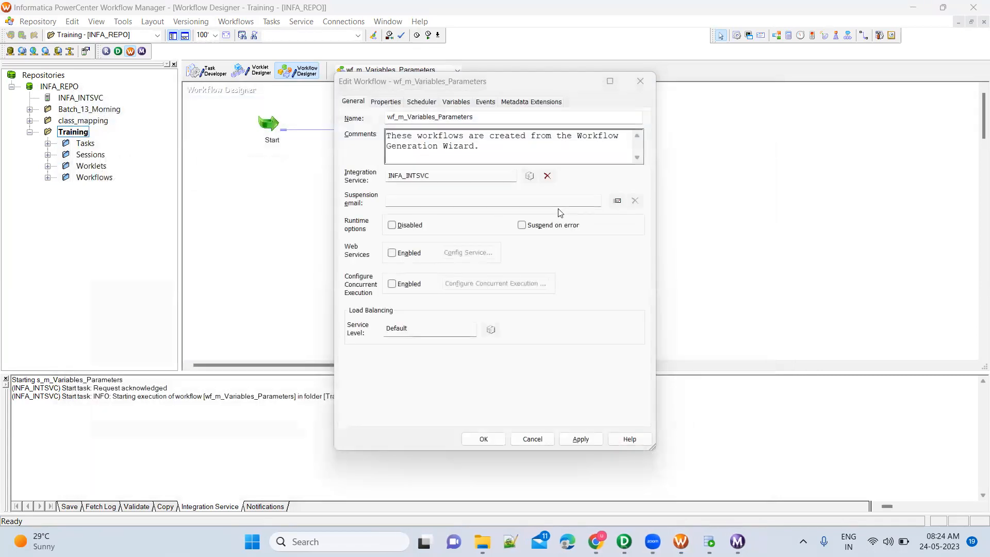
Accept the wf_m_Variables_Parameters settings without discarding changes, saving the workflow, and start the workflow
click(641, 82)
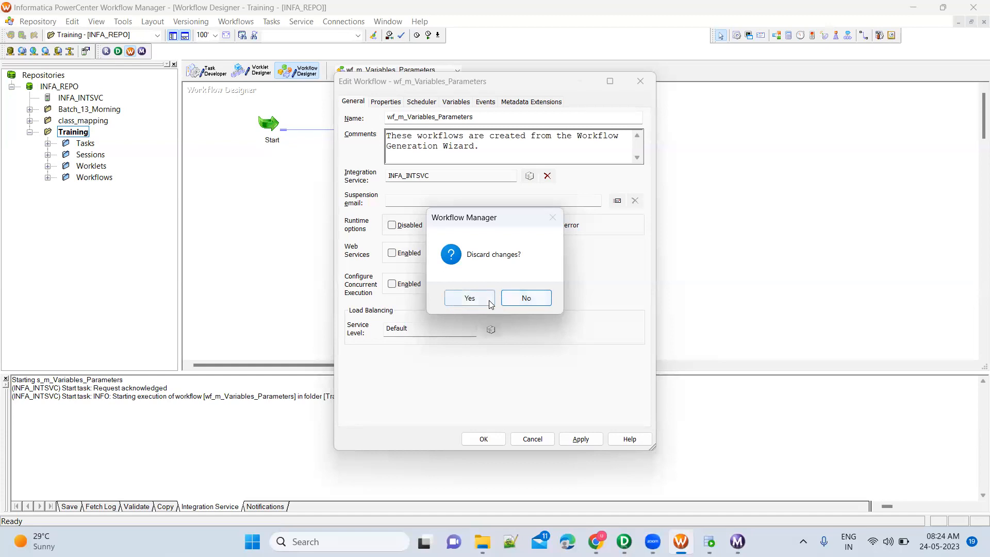
click(526, 297)
click(577, 438)
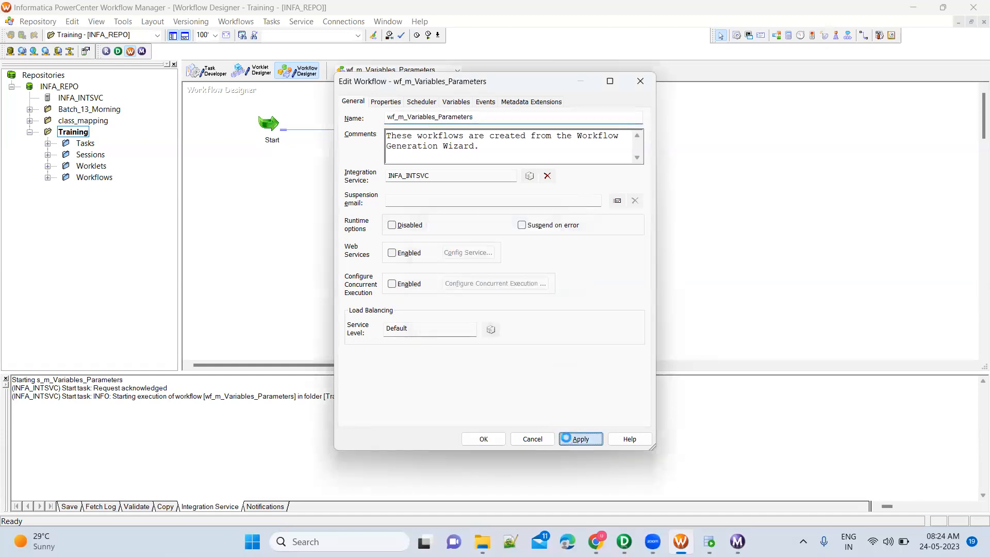
click(488, 441)
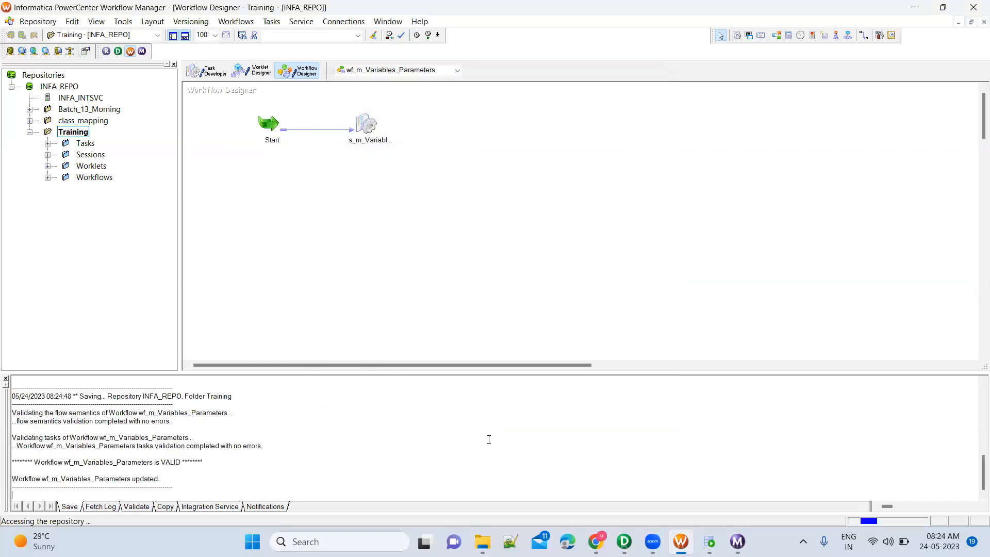
right_click(427, 223)
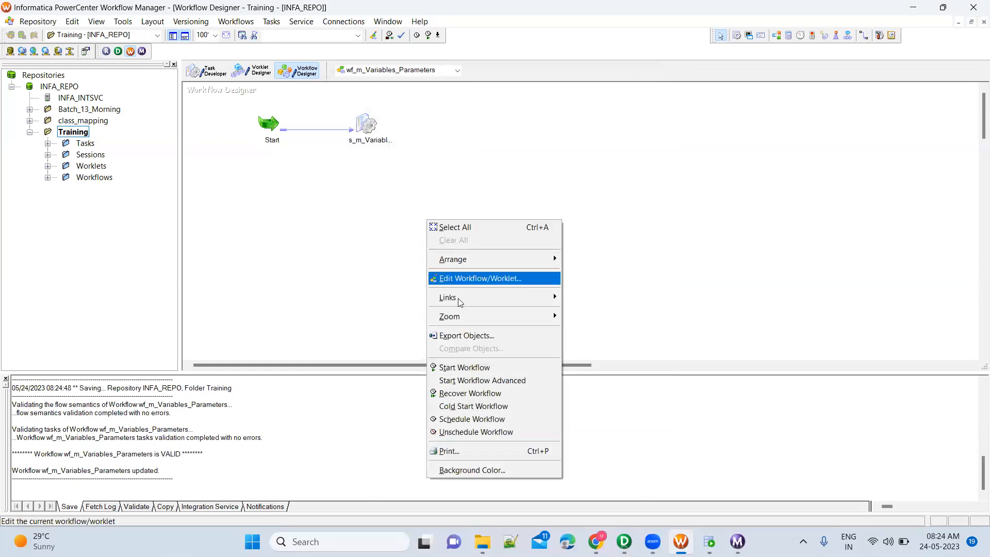
click(473, 367)
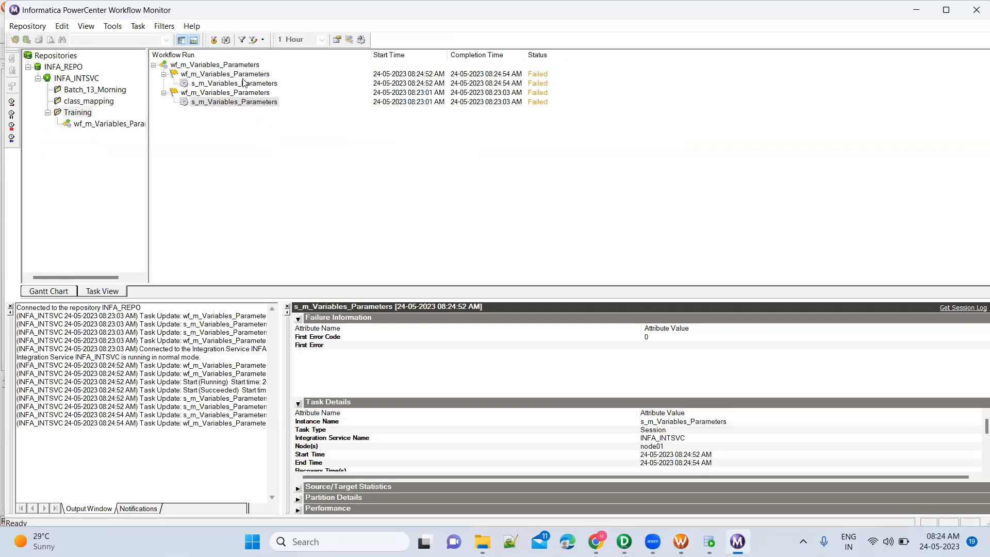
Examine the task details of the latest failed s_m_Variables_Parameters run and try to fetch its session log
click(298, 319)
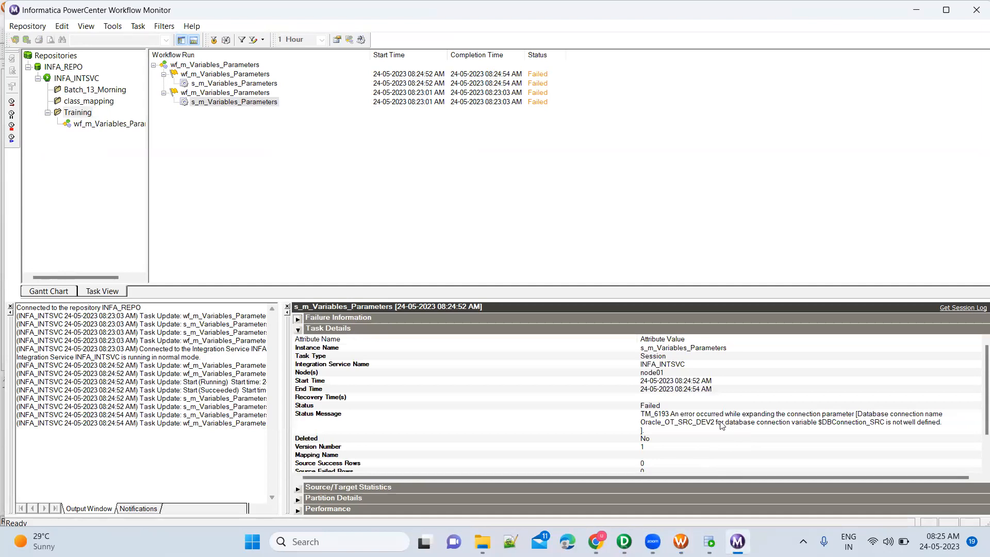
click(255, 83)
click(361, 40)
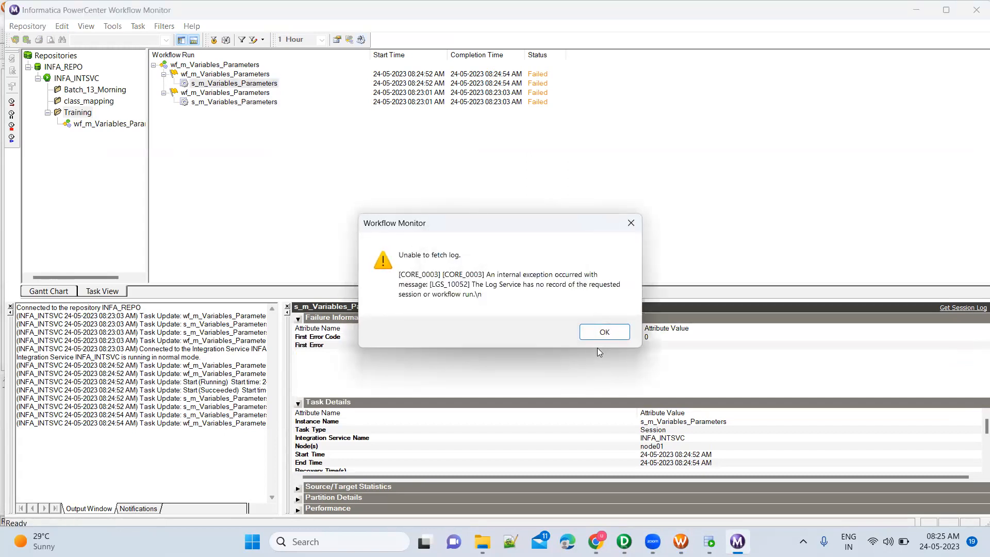
click(604, 331)
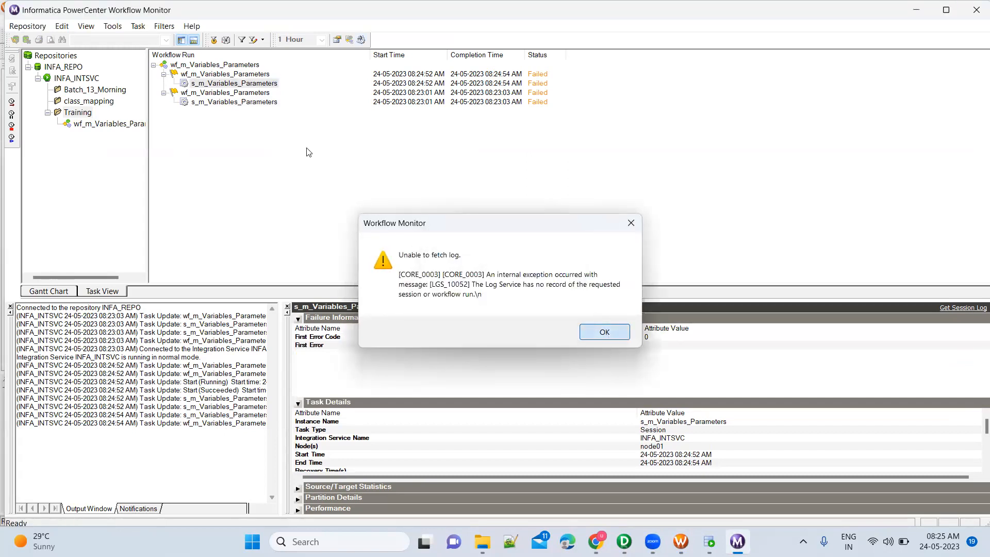
Open the workflow log of the latest failed wf_m_Variables_Parameters run, examine its error entries down to the end, and close it
click(242, 75)
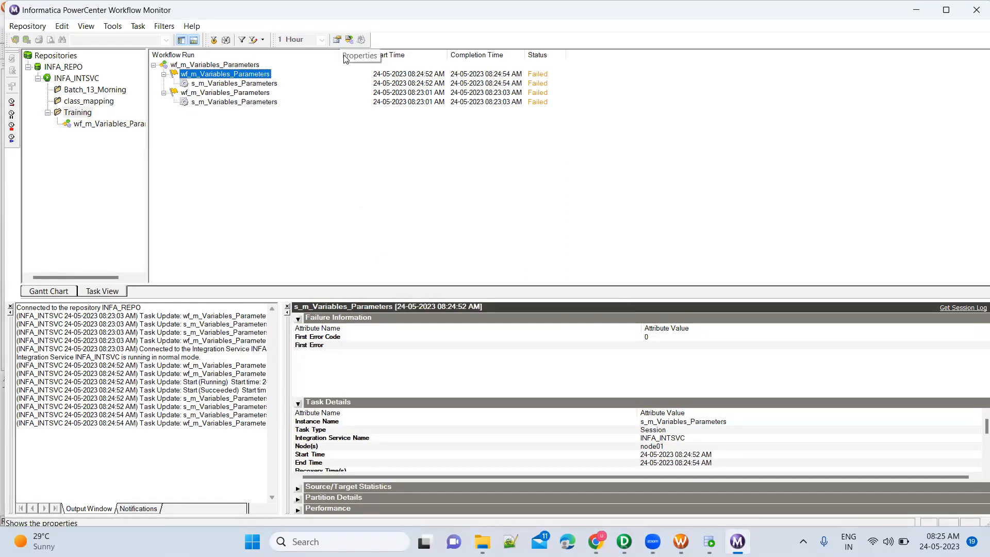
right_click(248, 75)
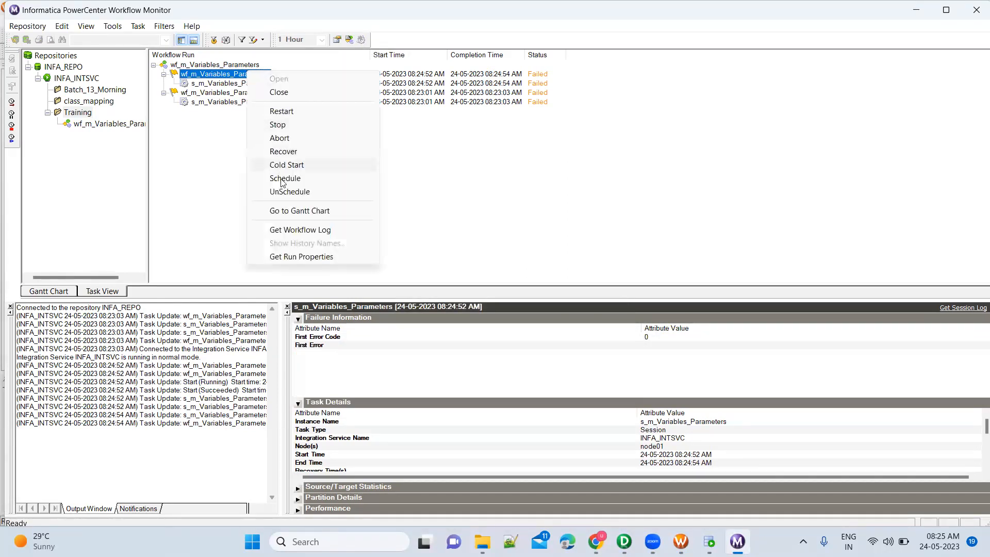
click(299, 230)
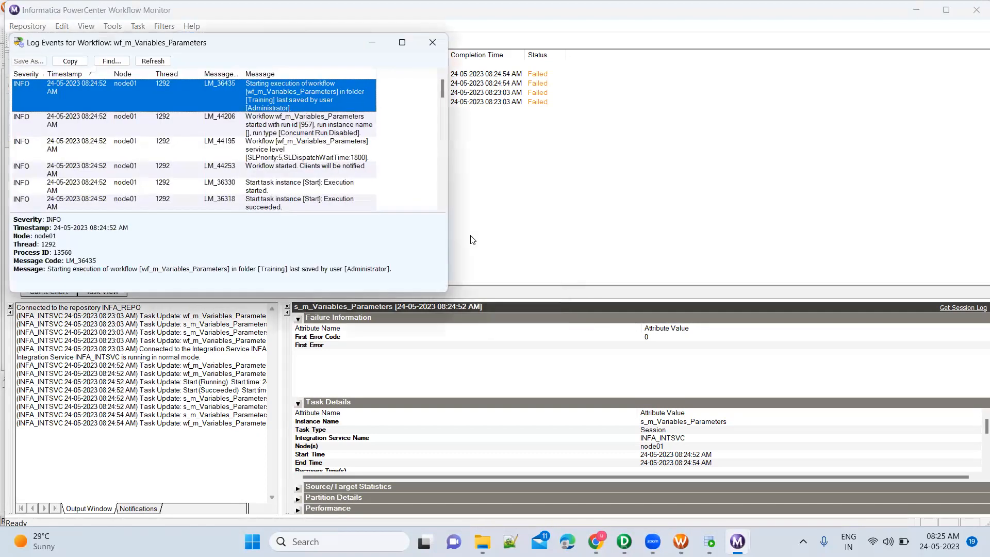
click(402, 43)
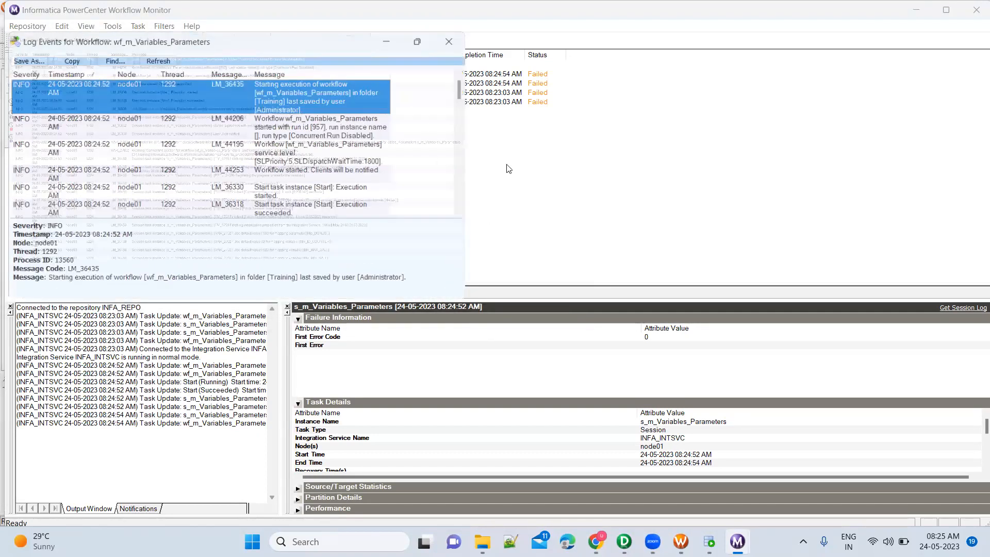
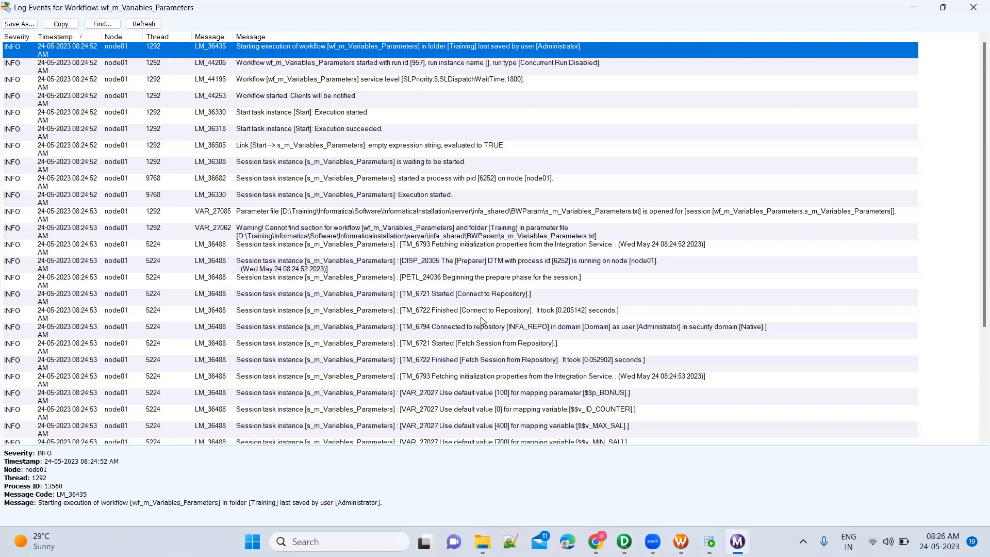
scroll(480, 344, down, 4)
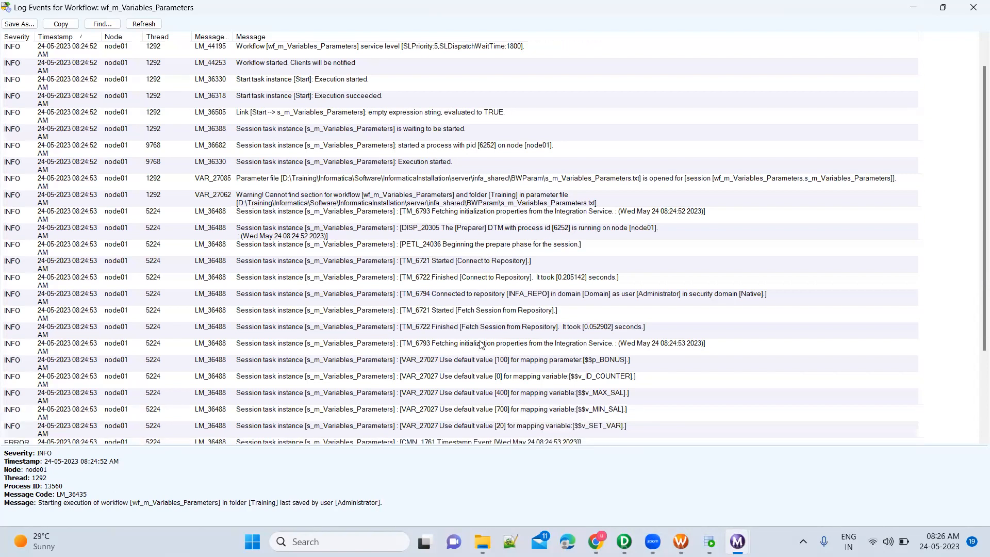
scroll(624, 337, down, 3)
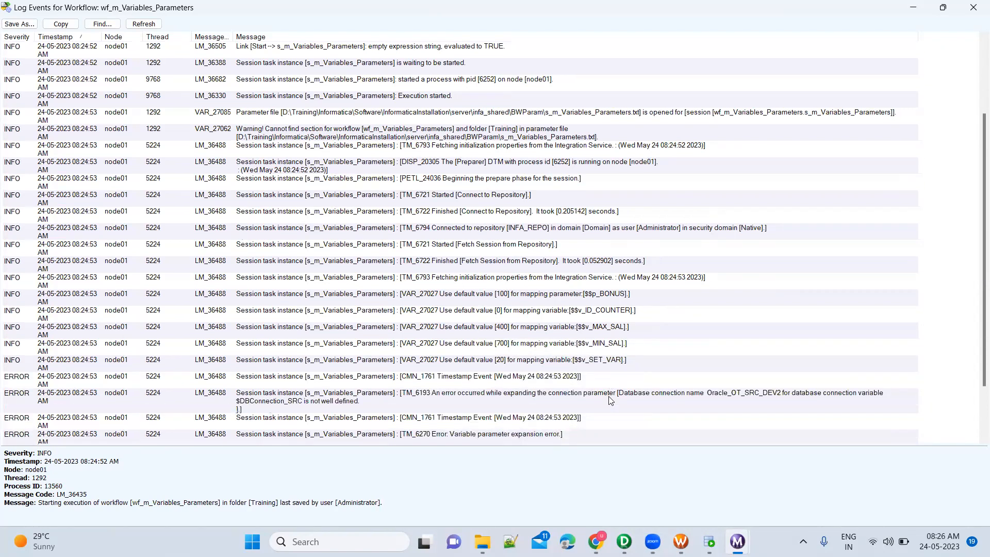
scroll(585, 328, down, 2)
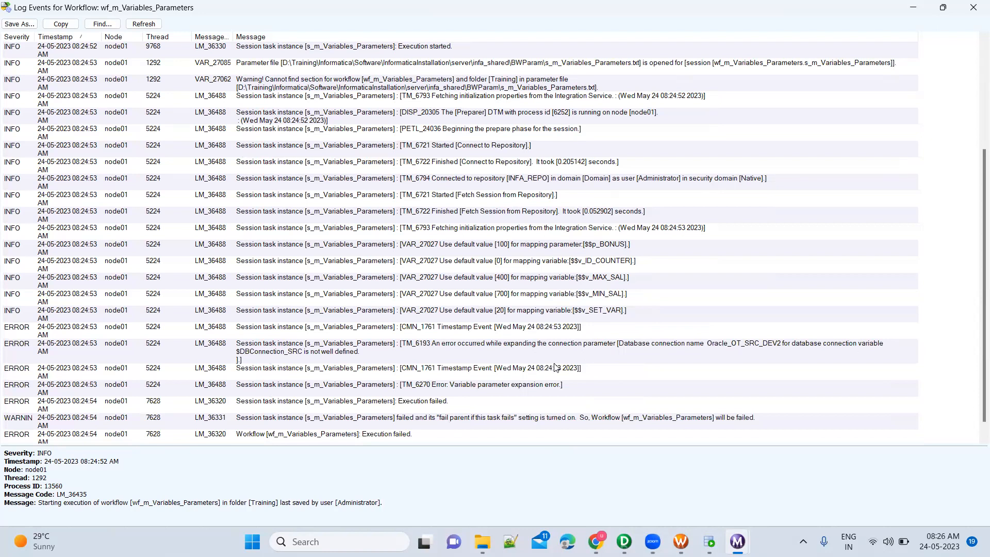
scroll(361, 361, down, 1)
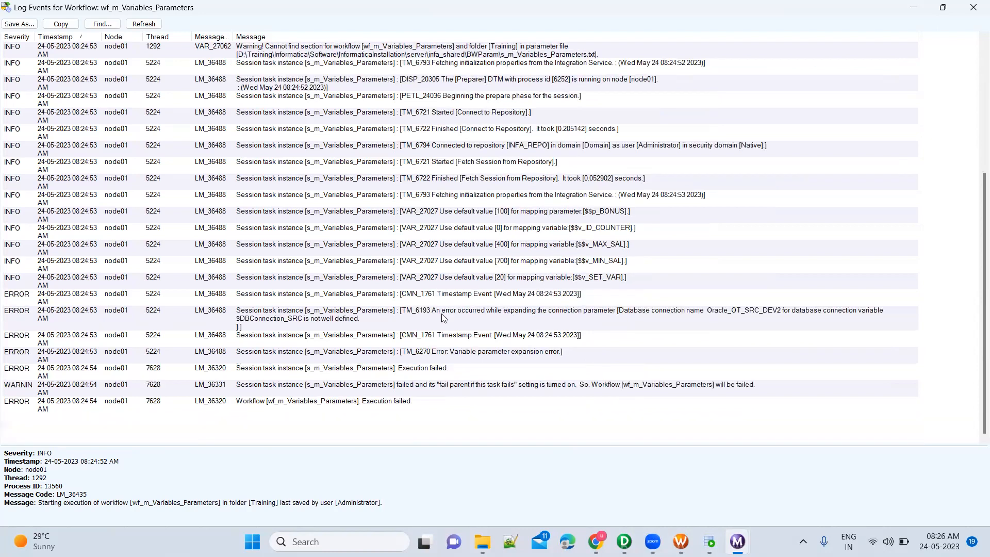
click(973, 11)
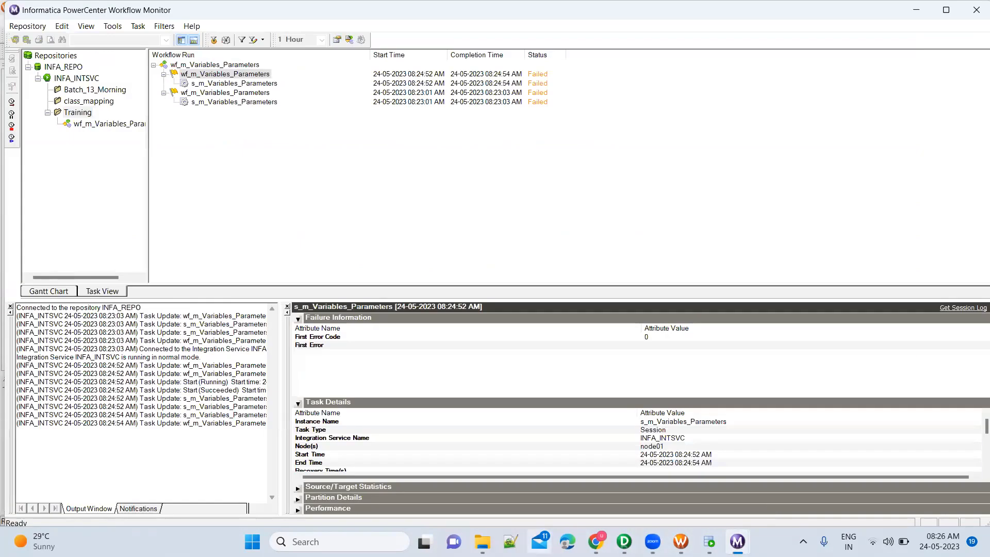
Reopen s_m_Variables_Parameters.txt, remove the spaces around the equals signs in the $DBConnection_SRC and $DBConnection_TGT lines, then save and close it
click(482, 542)
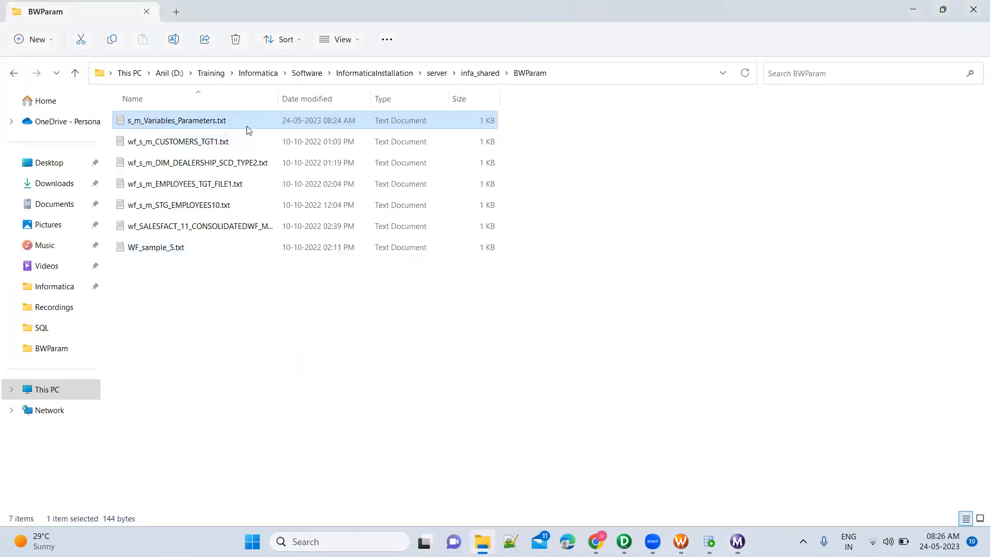
double_click(246, 124)
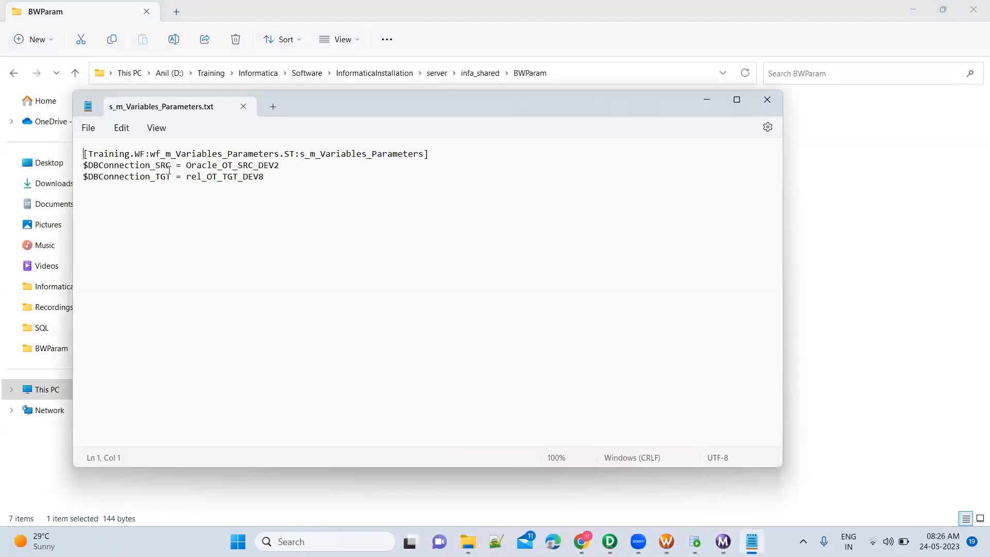
click(175, 166)
key(BackSpace)
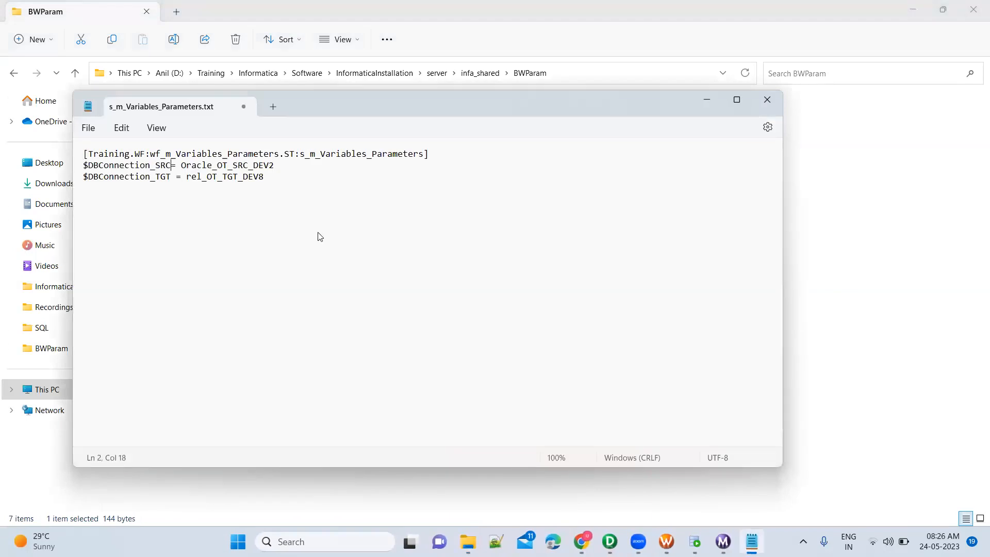
key(BackSpace)
text(T)
key(Delete)
key(Delete)
key(Delete)
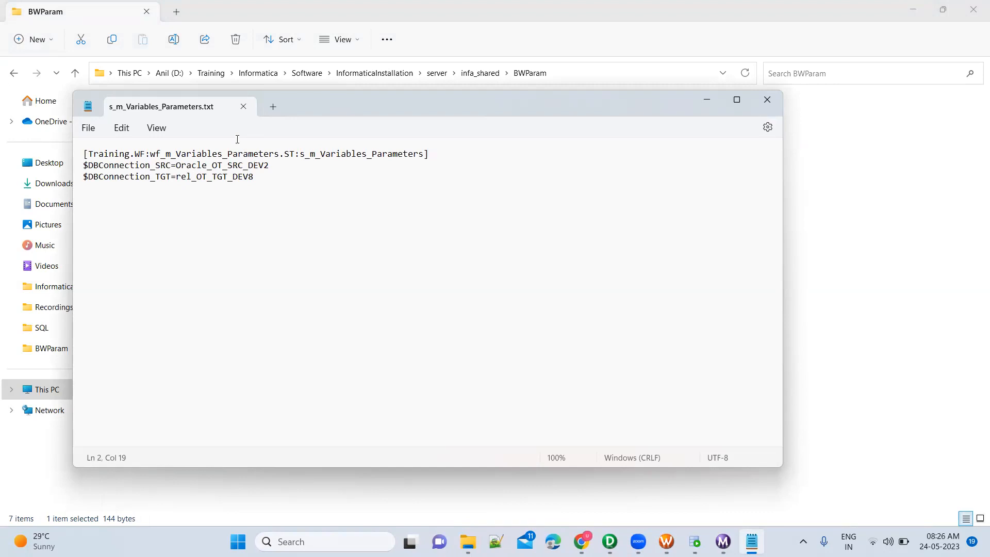
click(244, 106)
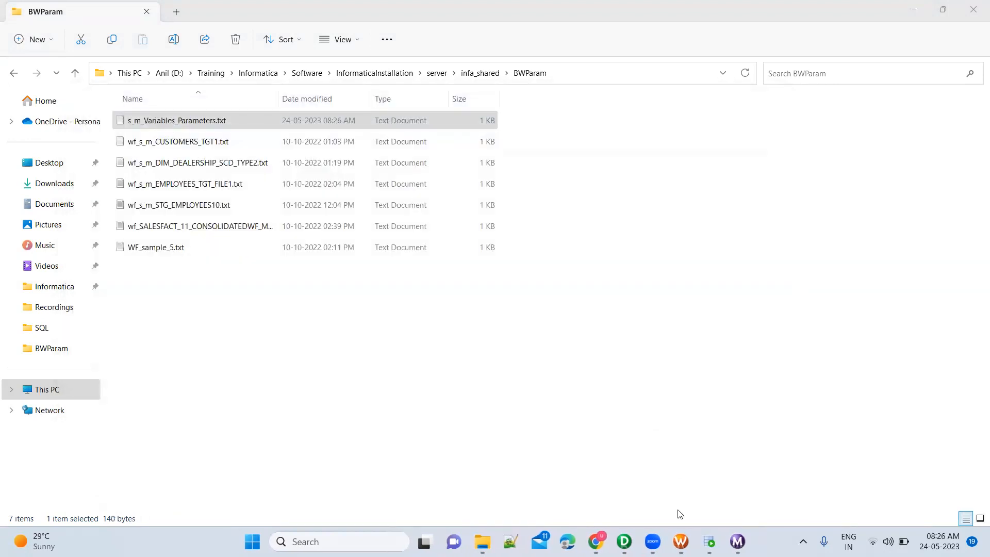
Restart wf_m_Variables_Parameters from Workflow Monitor and examine the failure information of the new session run
click(737, 541)
right_click(247, 74)
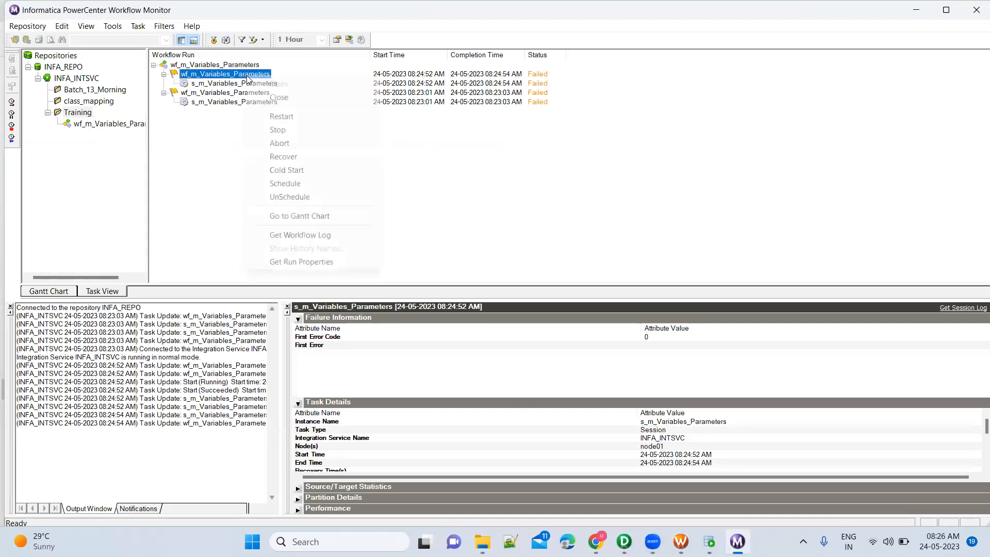
click(281, 116)
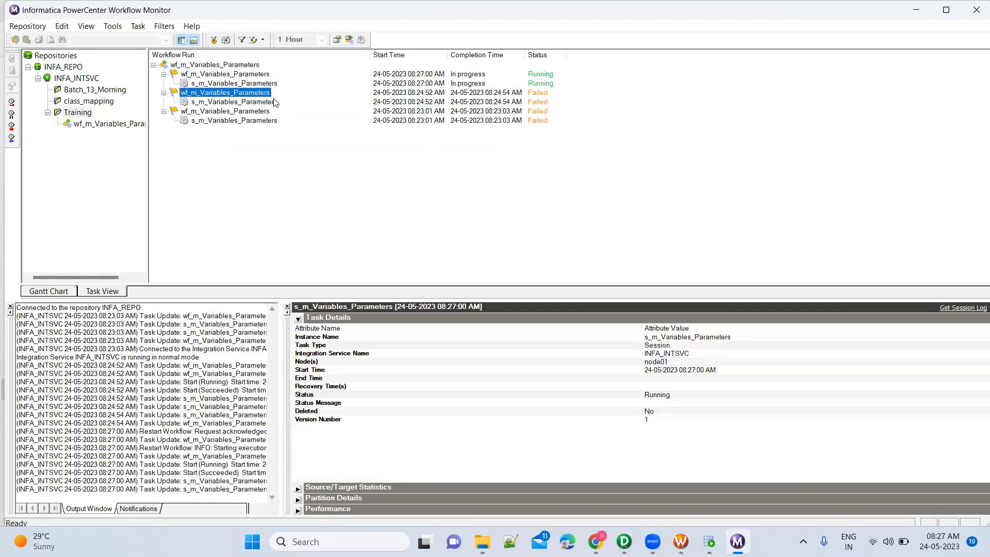
click(266, 84)
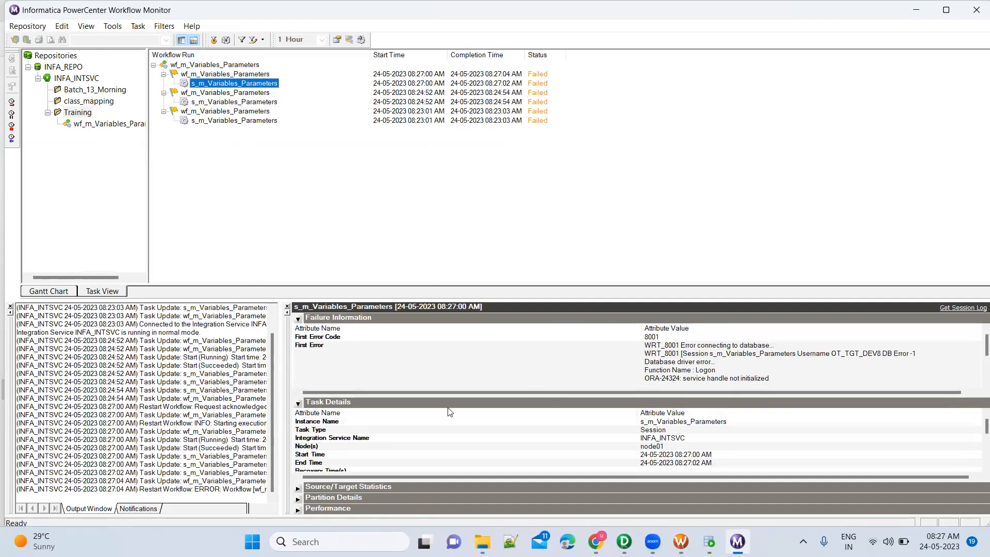
click(298, 403)
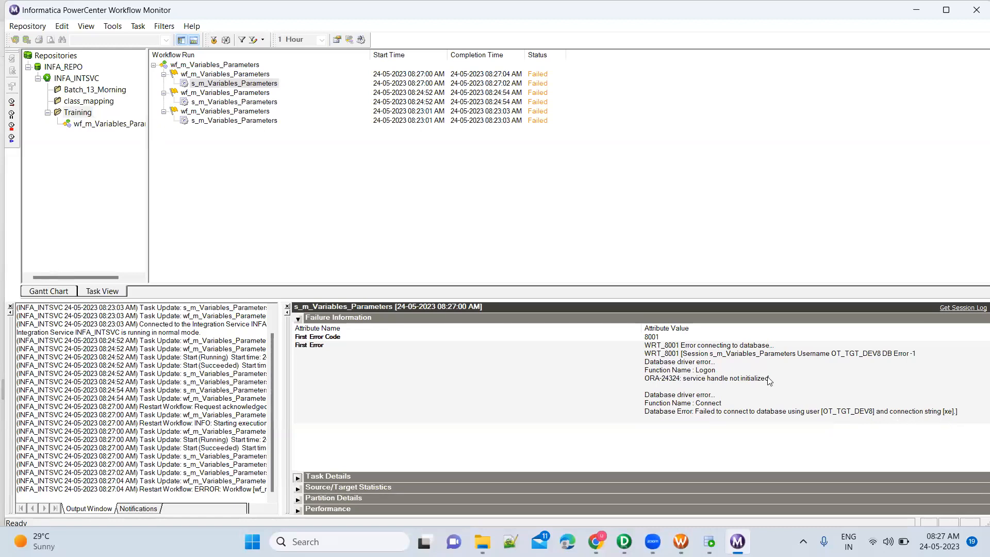
Switch to Workflow Manager and view the mapping settings of the s_m_Variables_Parameters session, closing them without changes
click(680, 541)
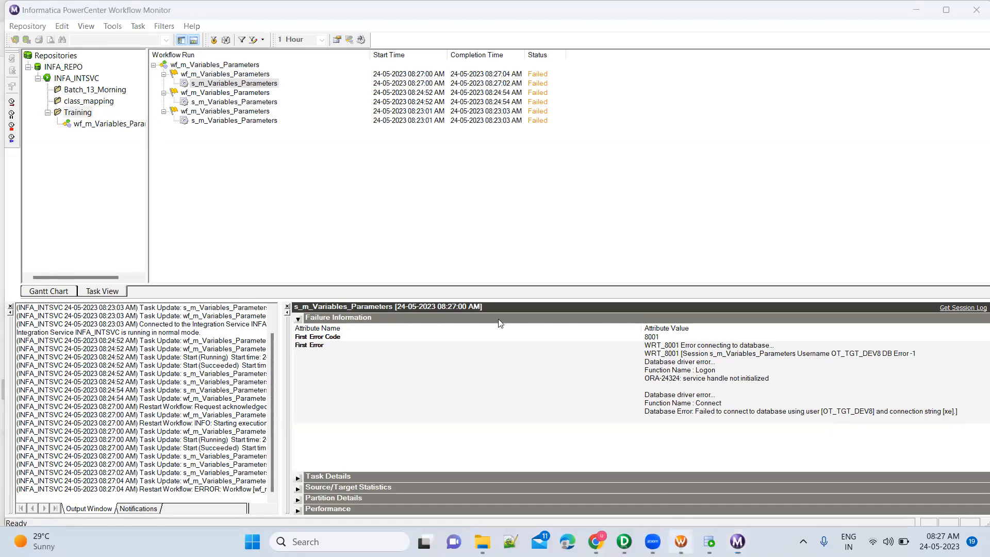
double_click(367, 123)
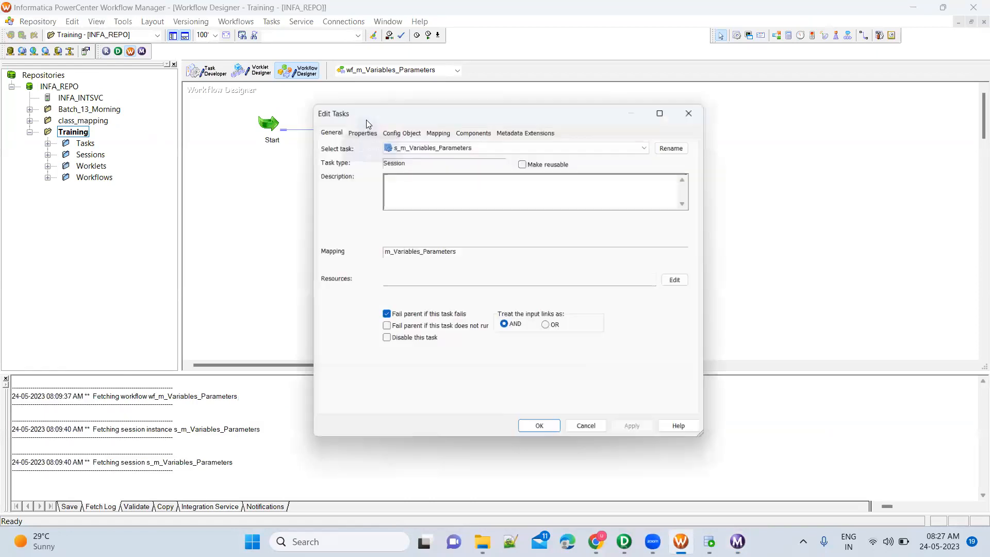
click(435, 129)
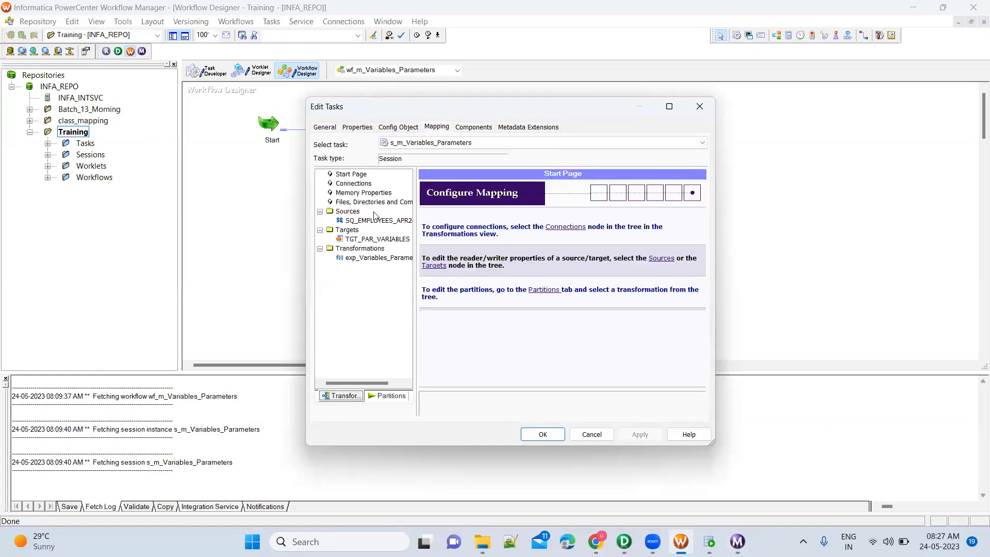
key(Escape)
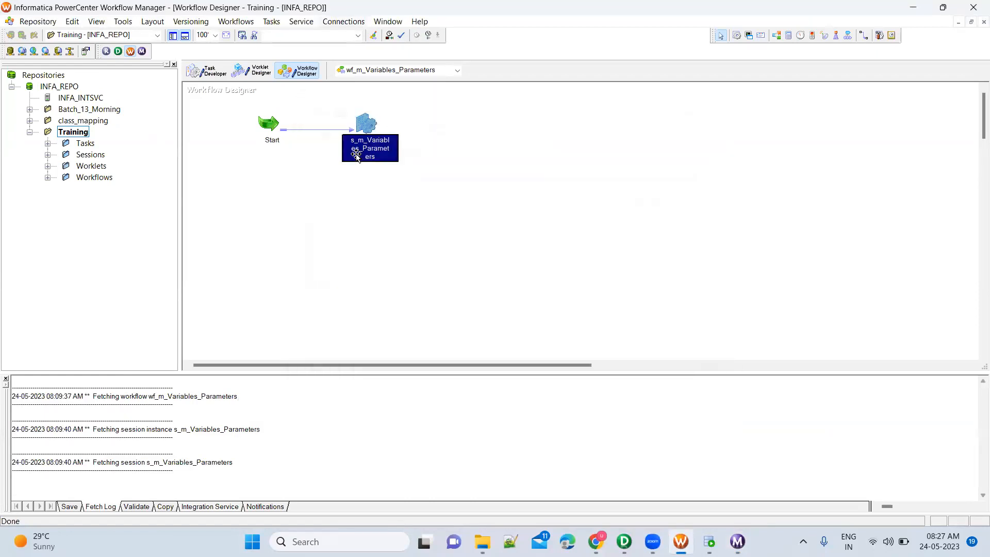
Edit the relational connection rel_OT_TGT_DEV8, re-enter its database password, accept the definition and close the connection browser
click(344, 21)
click(351, 36)
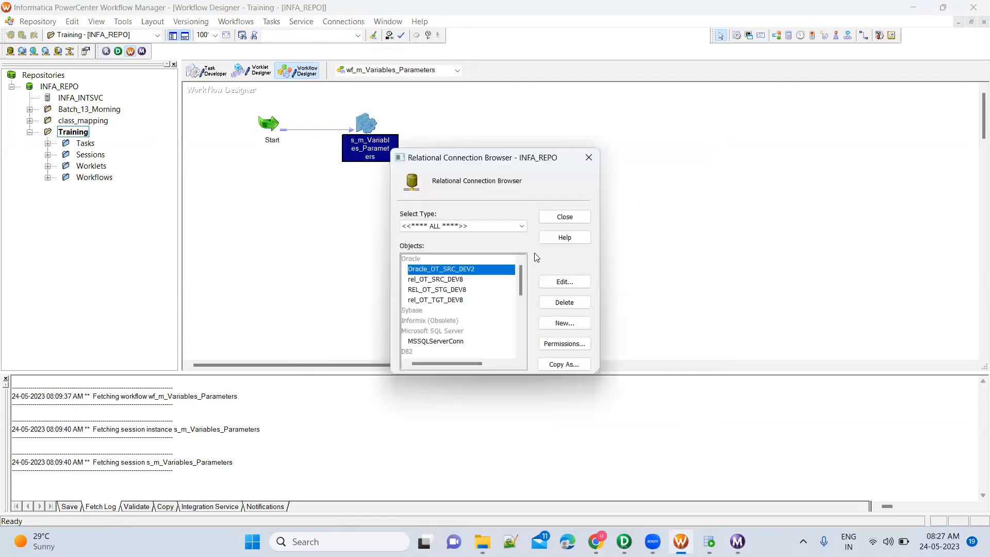
click(469, 301)
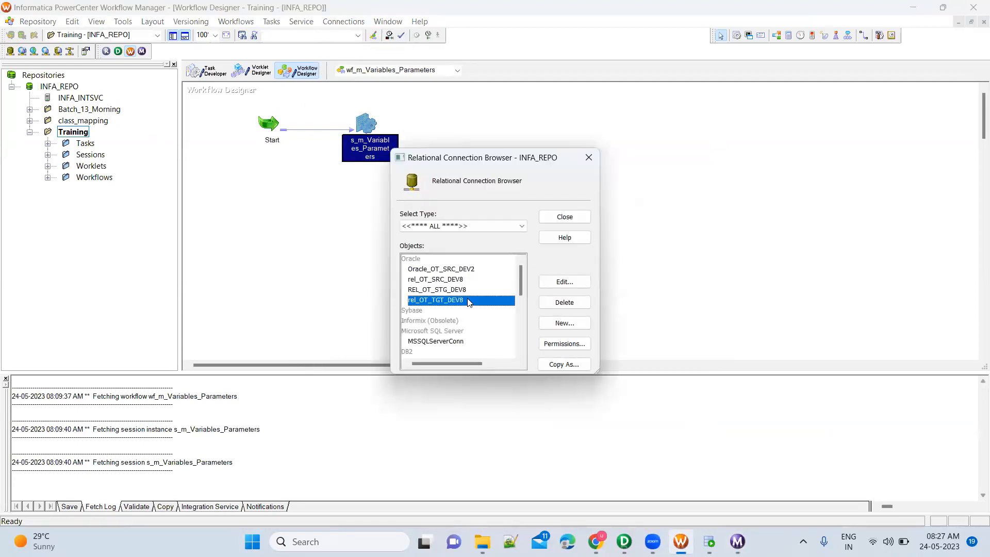
click(570, 282)
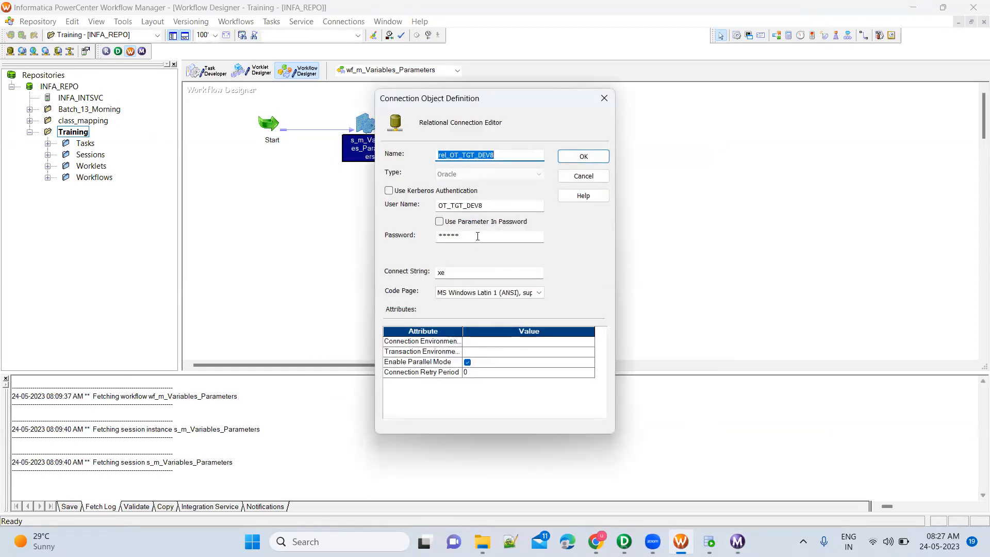
click(477, 236)
text(*****)
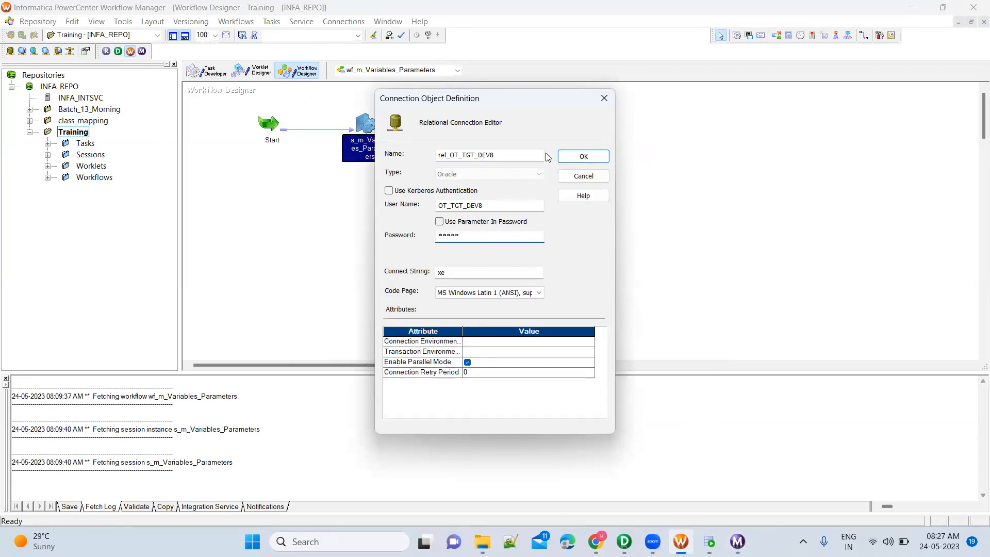
click(576, 161)
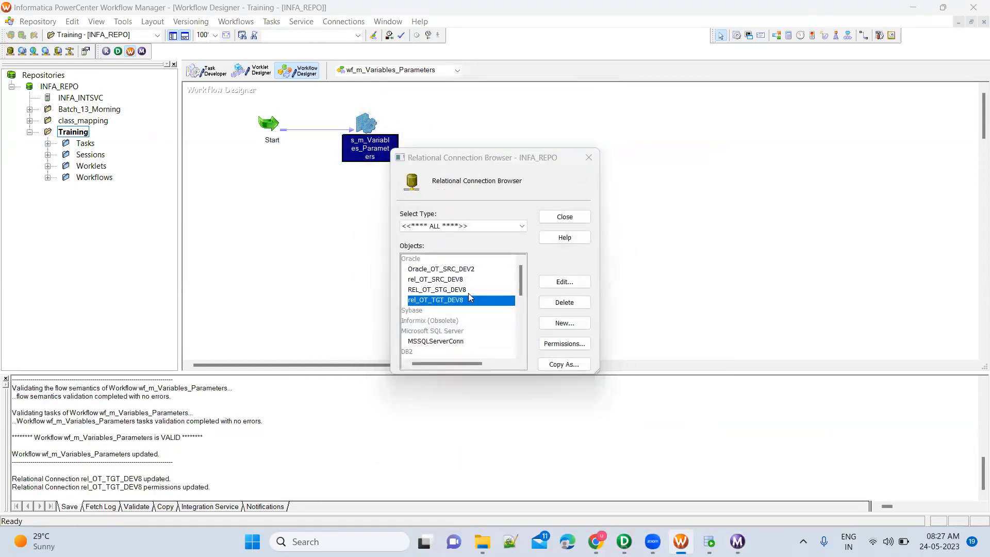
click(566, 218)
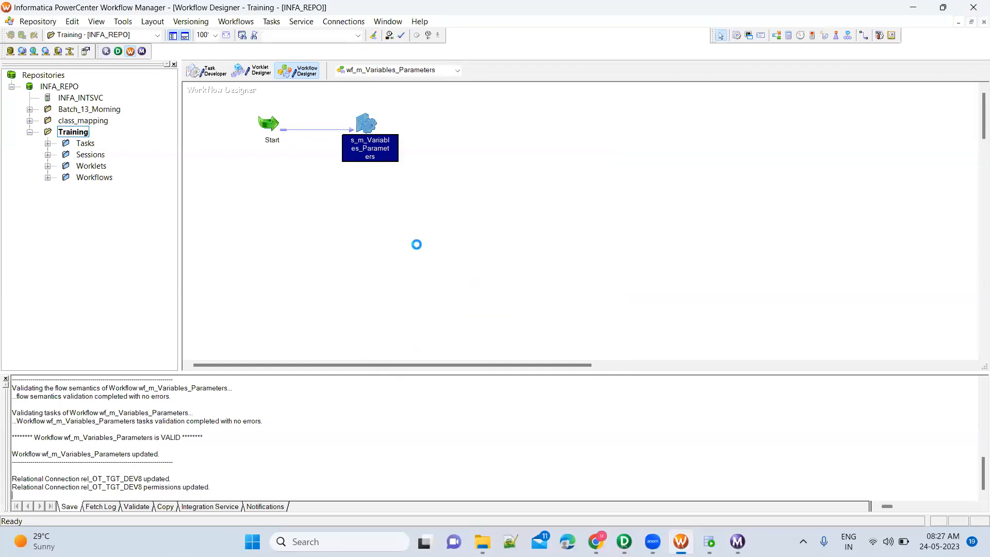
Switch to Oracle SQL Developer and open a new SQL worksheet for the OT_TGT_DEV8 connection
click(580, 308)
click(709, 541)
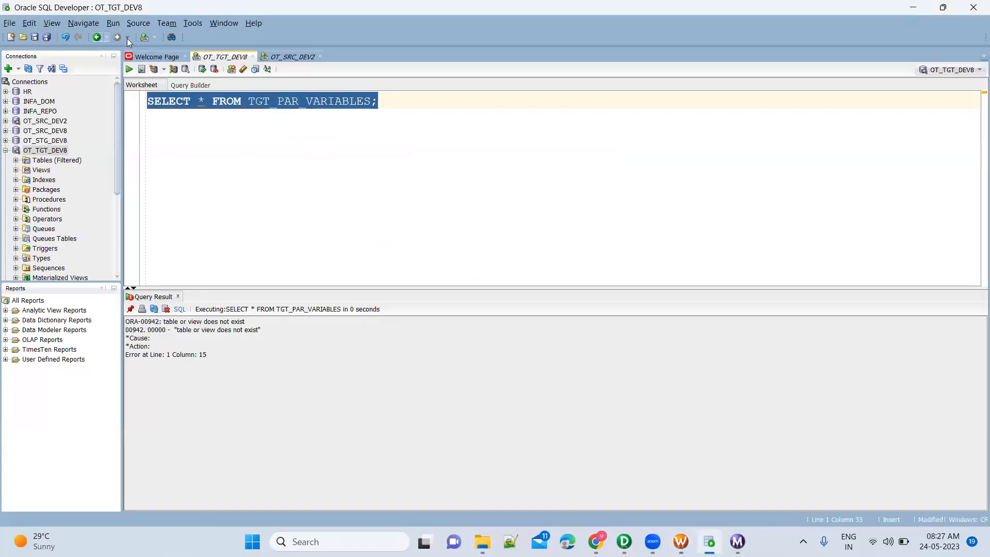
click(155, 38)
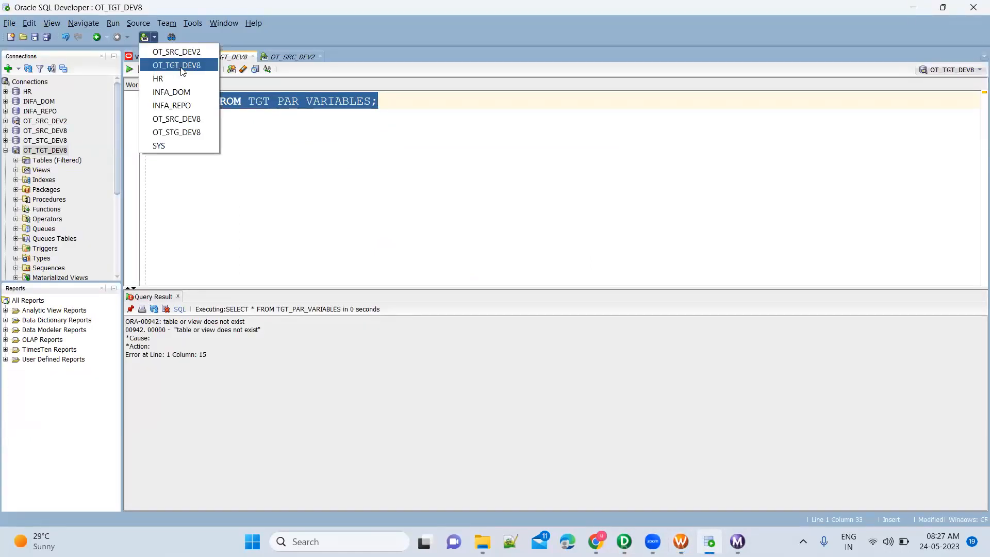
click(177, 66)
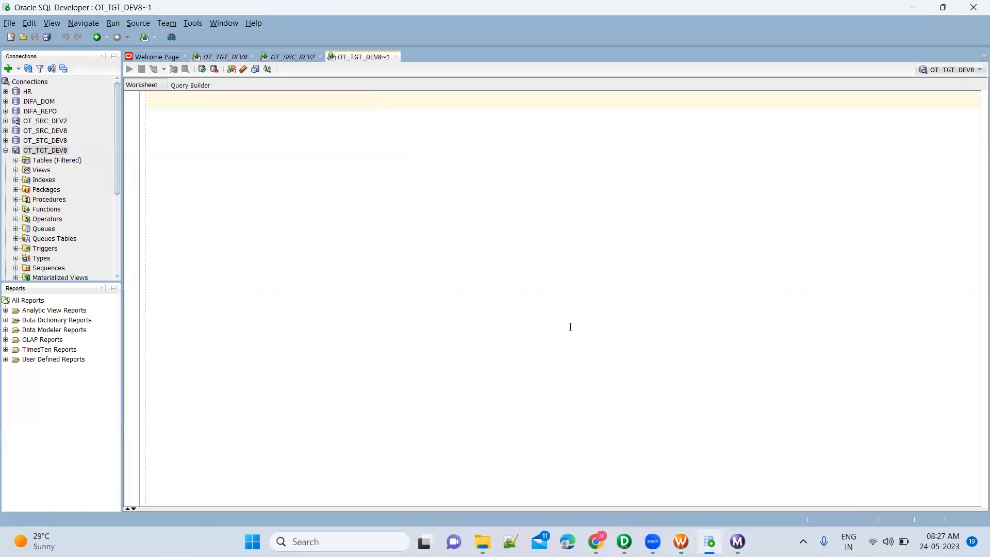
Close the blank OT_TGT_DEV8 worksheet and test the OT_TGT_DEV8 connection from its properties
click(396, 57)
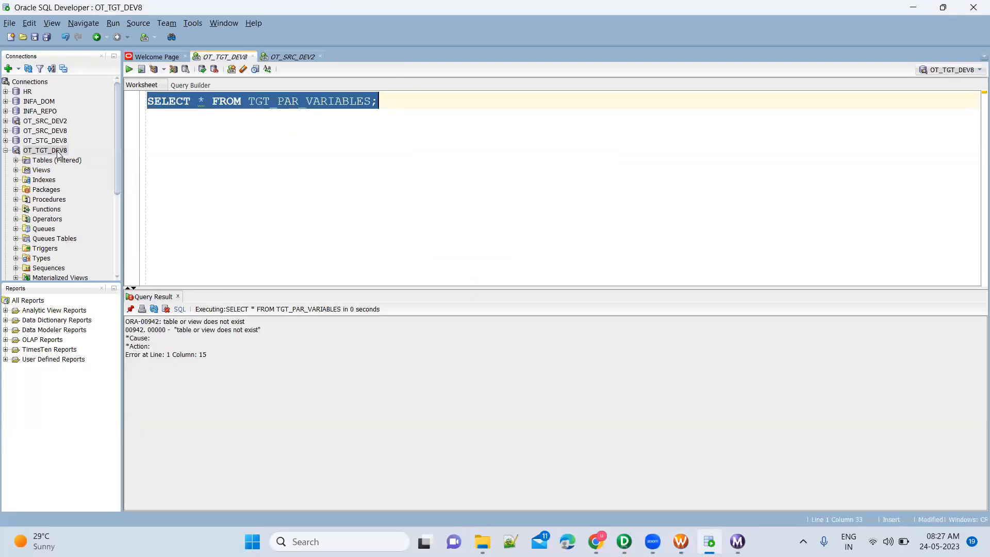
right_click(60, 153)
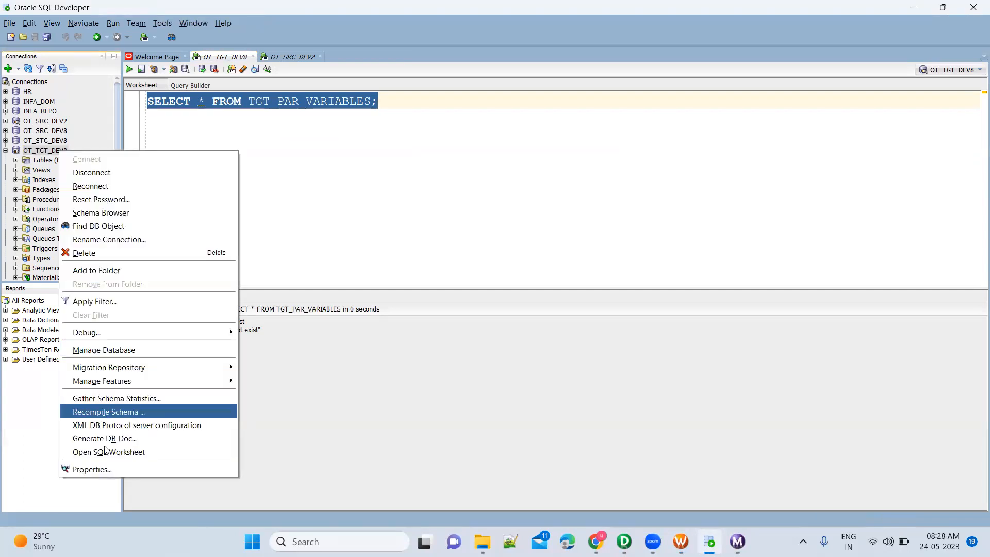
click(106, 470)
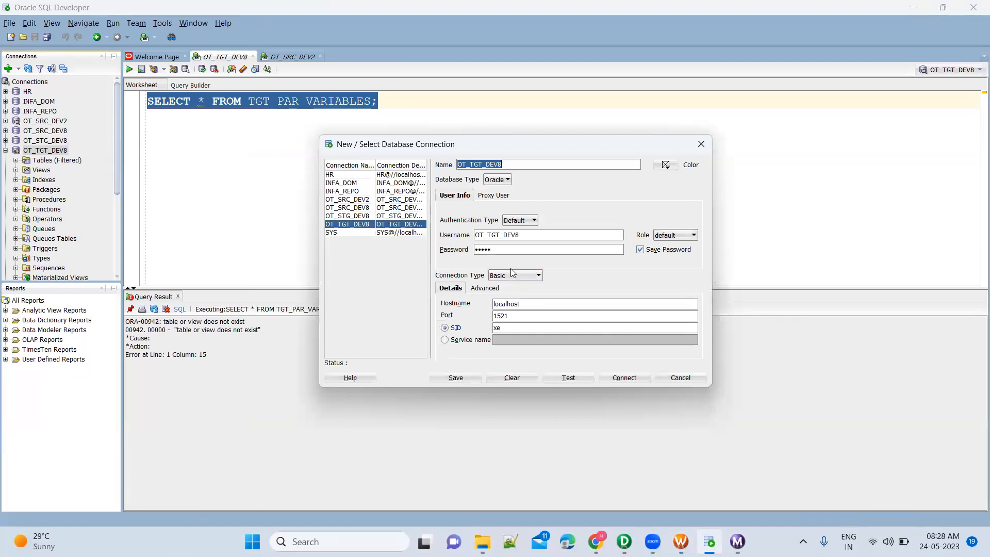
click(561, 379)
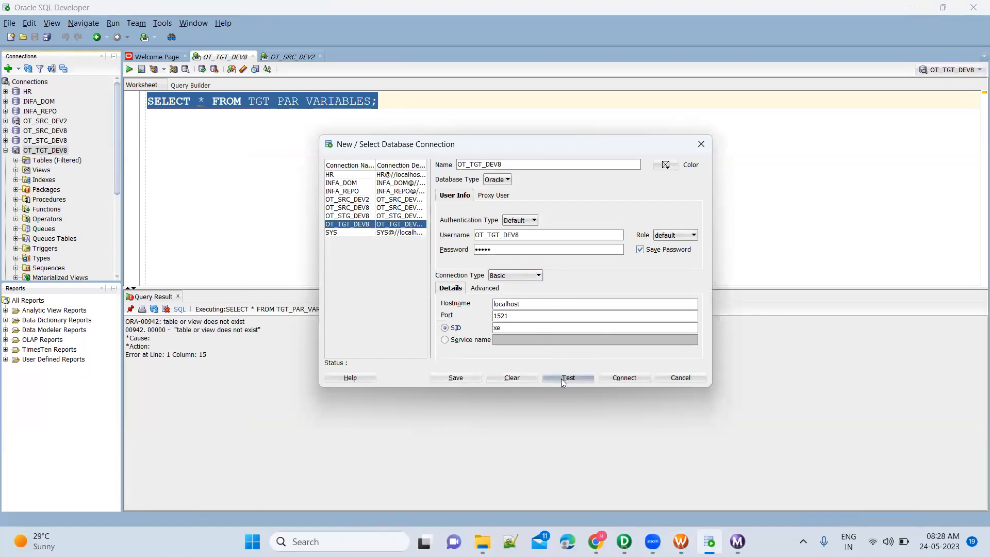
Re-enter the account password of the OT_TGT_DEV8 connection, save it and close the connection settings
click(507, 248)
text(••)
click(461, 378)
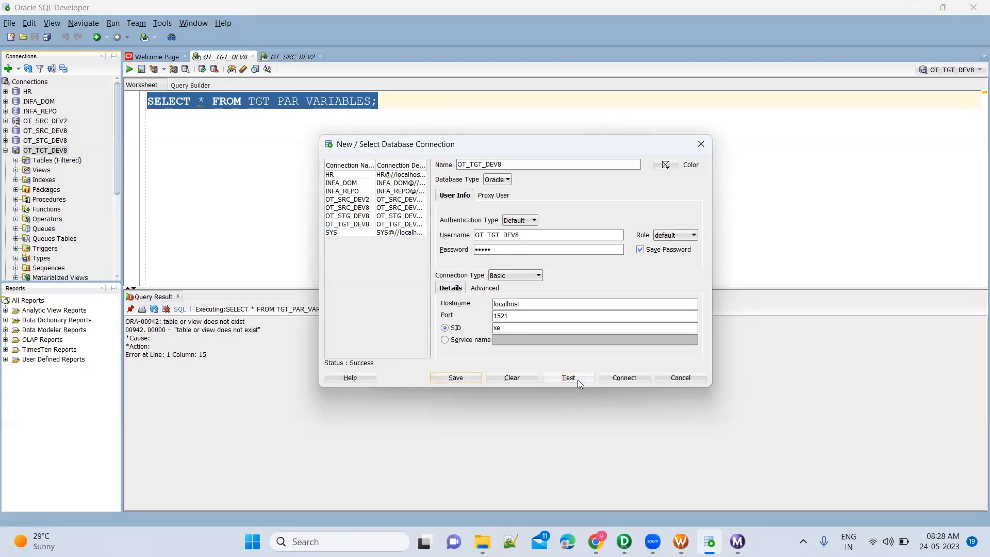
click(702, 143)
key(alt+Tab)
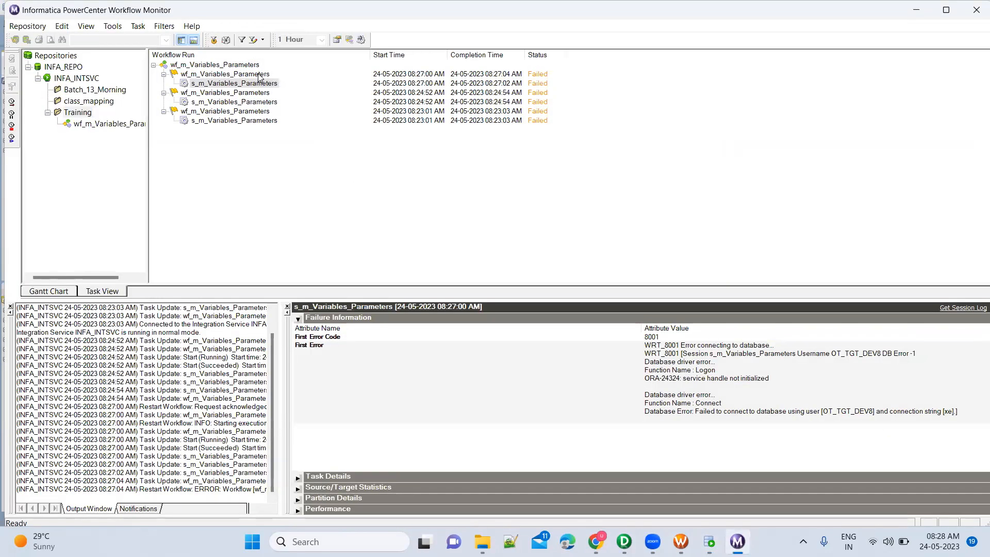
right_click(259, 75)
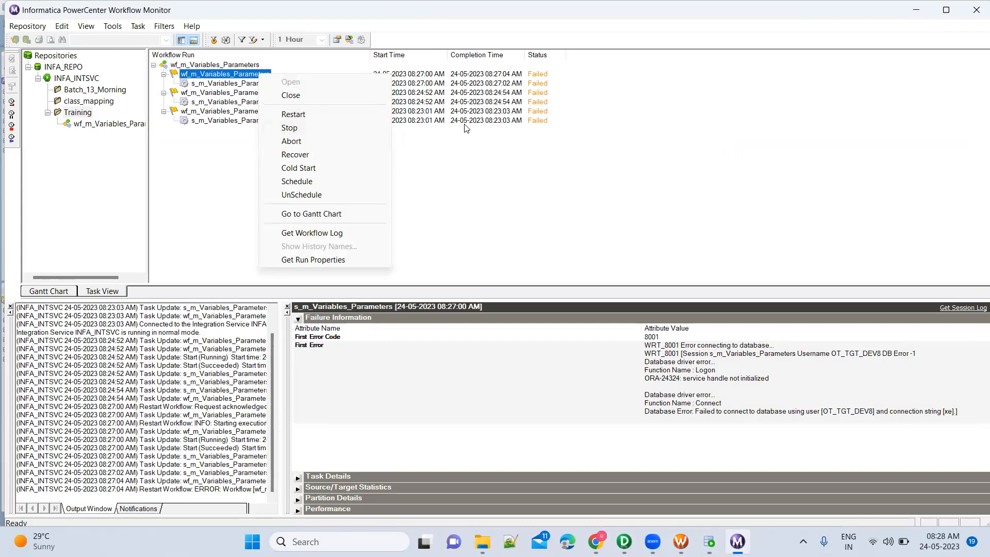
click(491, 220)
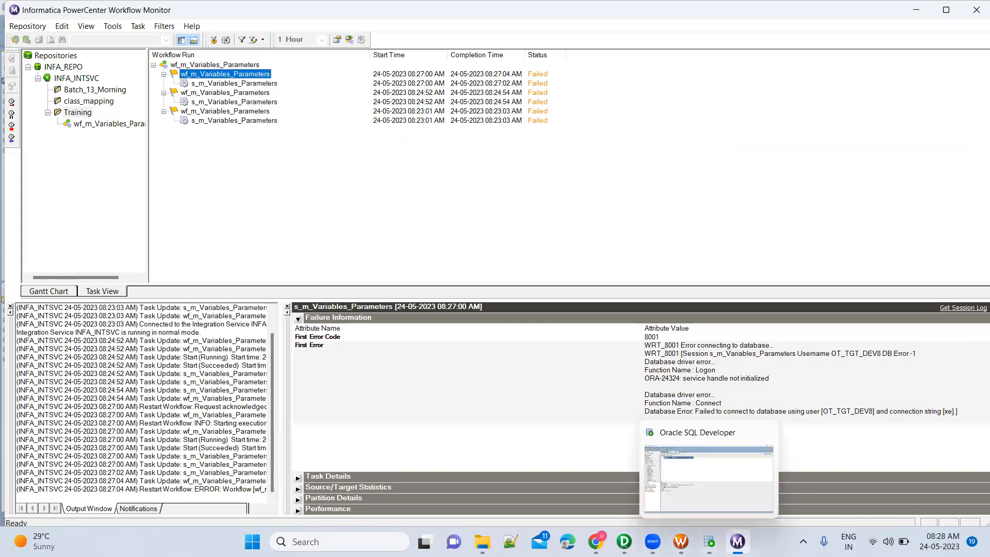
Open s_m_Variables_Parameters.txt from the BWParam folder and copy the $DBConnection_SRC value Oracle_OT_SRC_DEV2
click(482, 541)
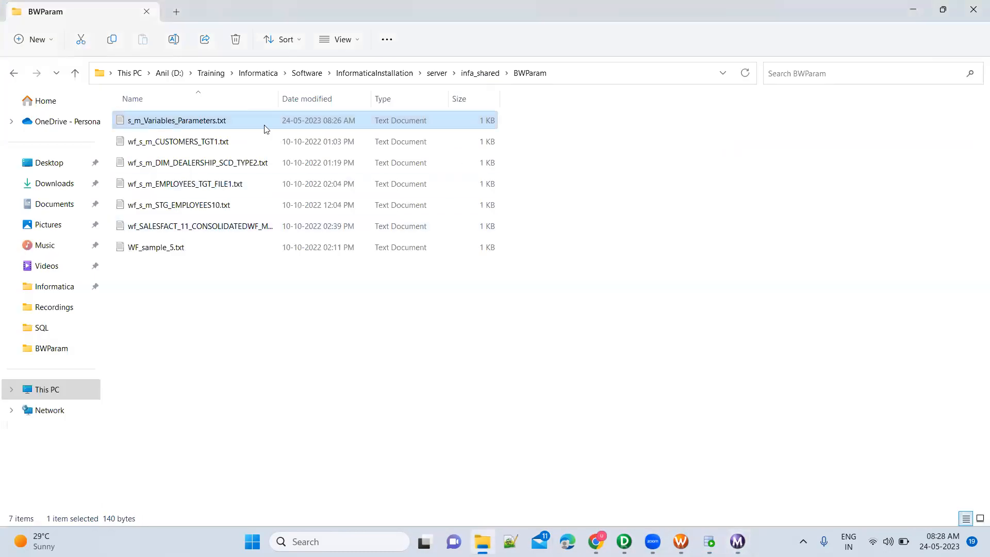
double_click(251, 120)
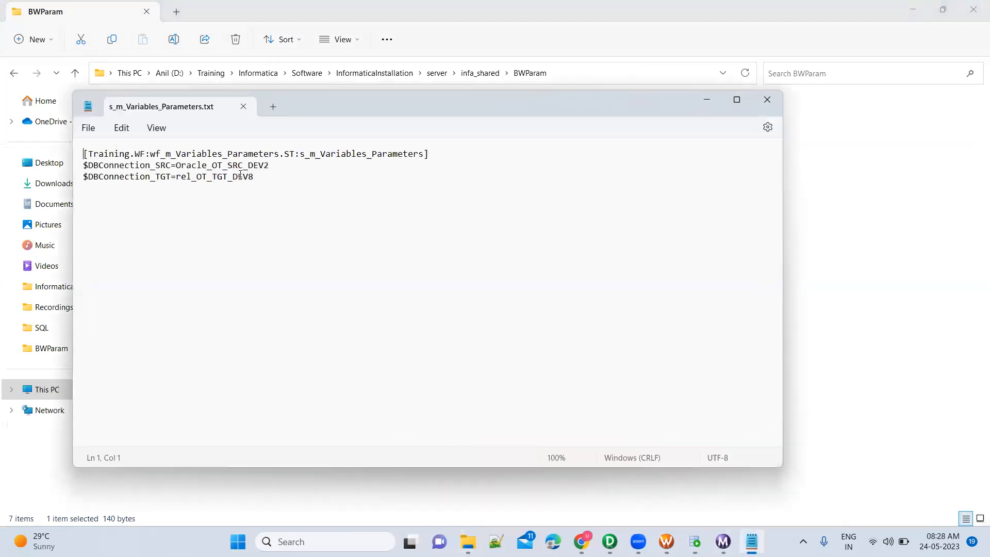
click(254, 176)
key(ctrl+shift+Left)
key(ctrl+shift+Left)
key(ctrl+shift+Left)
key(ctrl+shift+Left)
key(ctrl+shift+Left)
key(ctrl+shift+Left)
key(ctrl+shift+Left)
key(ctrl+c)
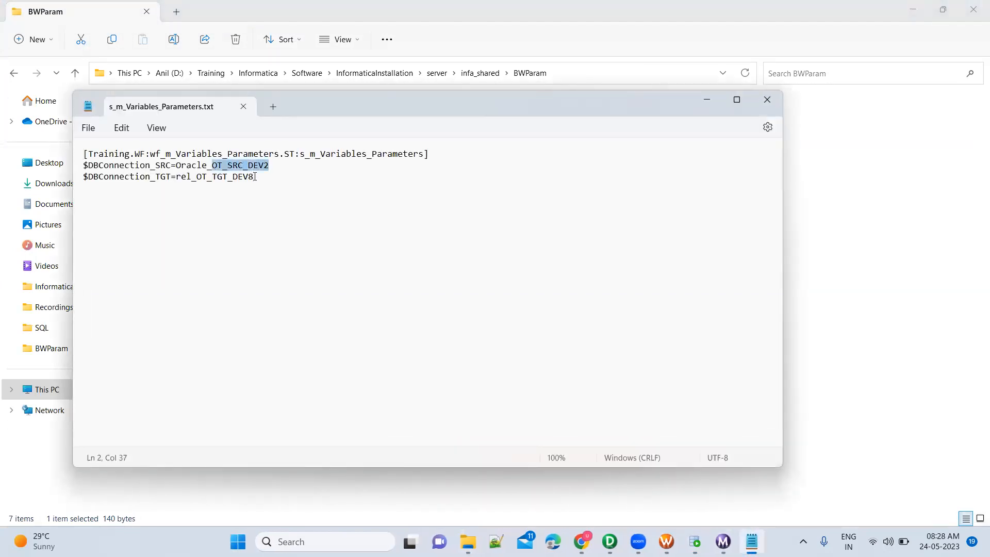
Replace the $DBConnection_TGT value with Oracle_OT_SRC_DEV2, then save and close the parameter file
key(Down)
key(ctrl+shift+Right)
key(ctrl+shift+Right)
key(ctrl+shift+Right)
key(ctrl+shift+Right)
key(ctrl+shift+Right)
key(ctrl+shift+Right)
key(ctrl+shift+Right)
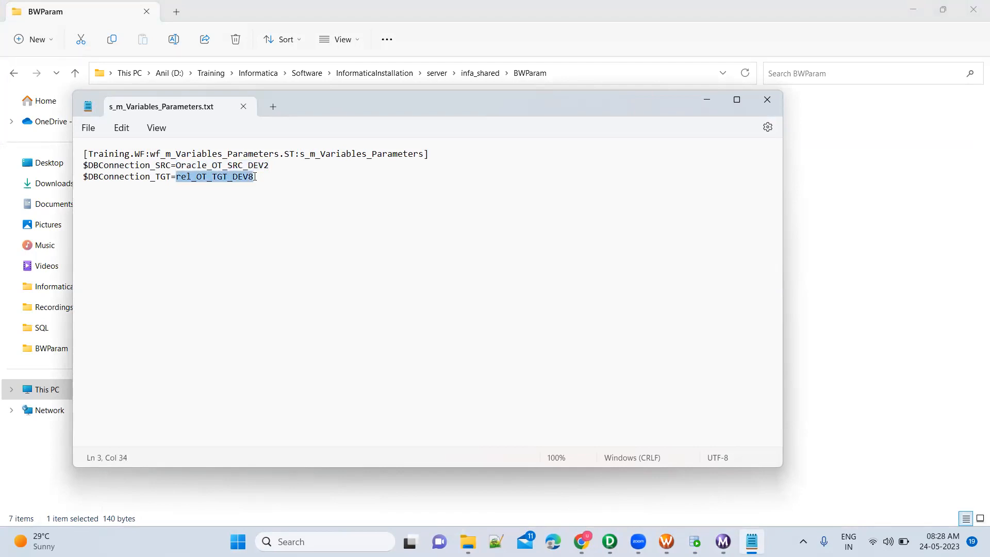
key(ctrl+v)
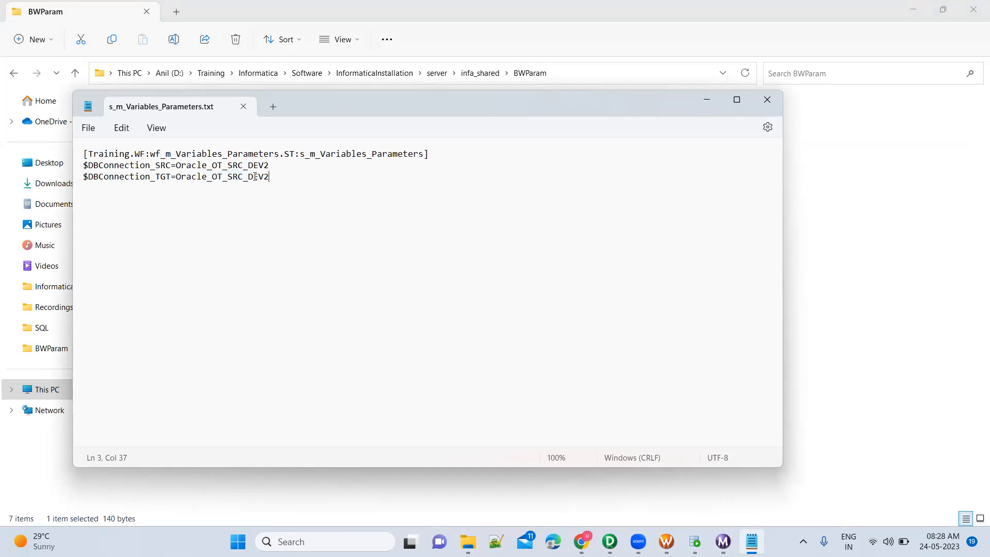
click(767, 99)
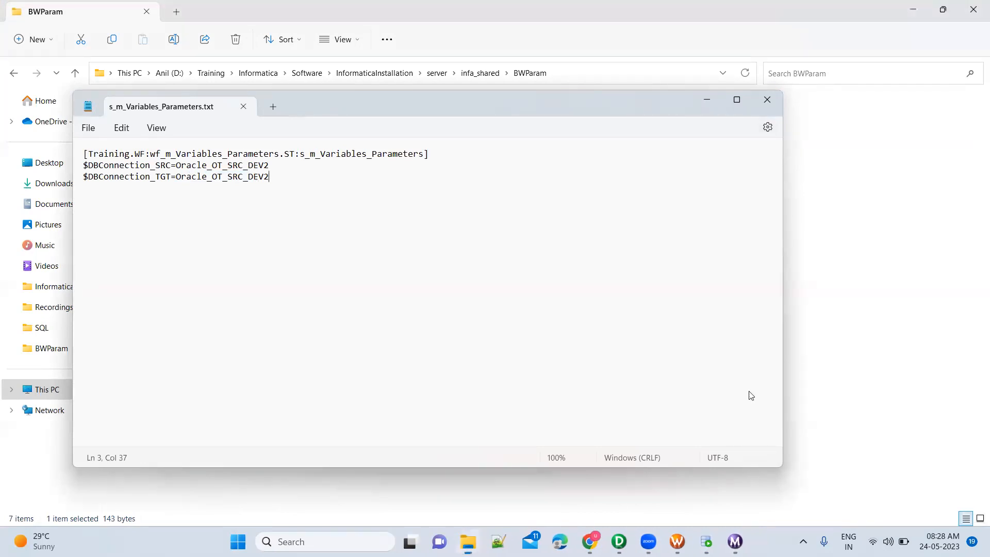
Switch to Workflow Monitor, restart wf_m_Variables_Parameters and show the source/target statistics of the new session run
click(735, 541)
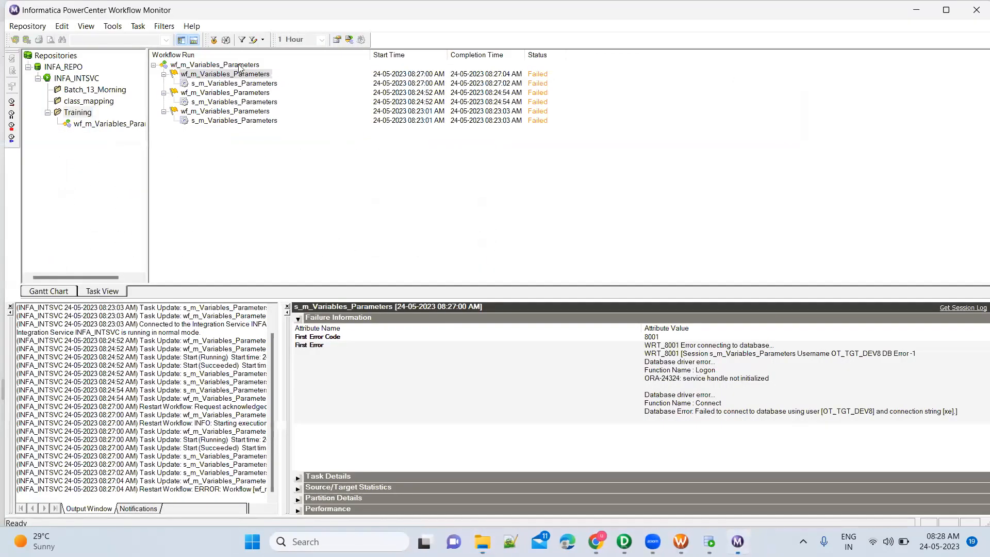
right_click(250, 77)
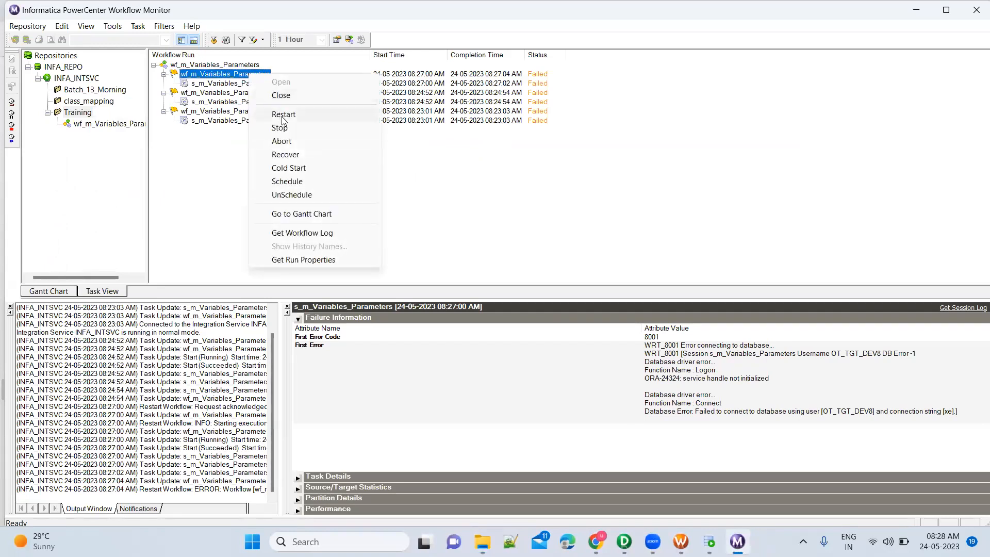
click(282, 116)
click(266, 86)
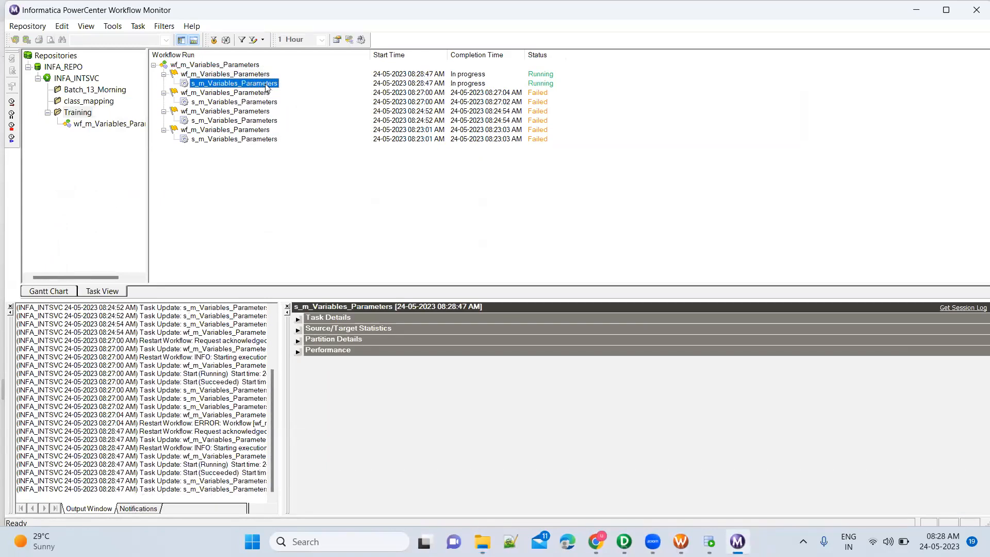
click(299, 330)
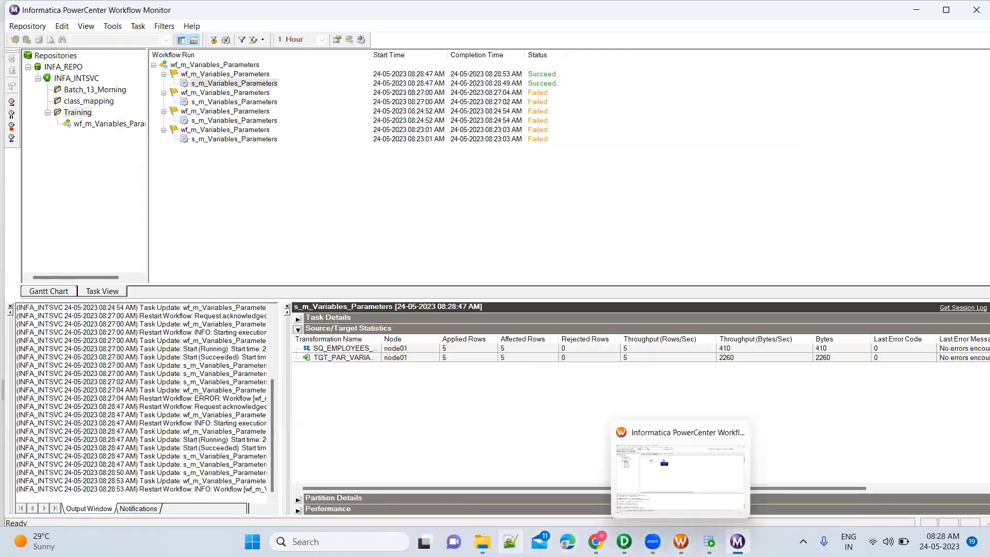
Reopen s_m_Variables_Parameters.txt, shorten its header to [s_m_Variables_Parameters] by removing the folder and workflow prefix, then save and close it
click(482, 541)
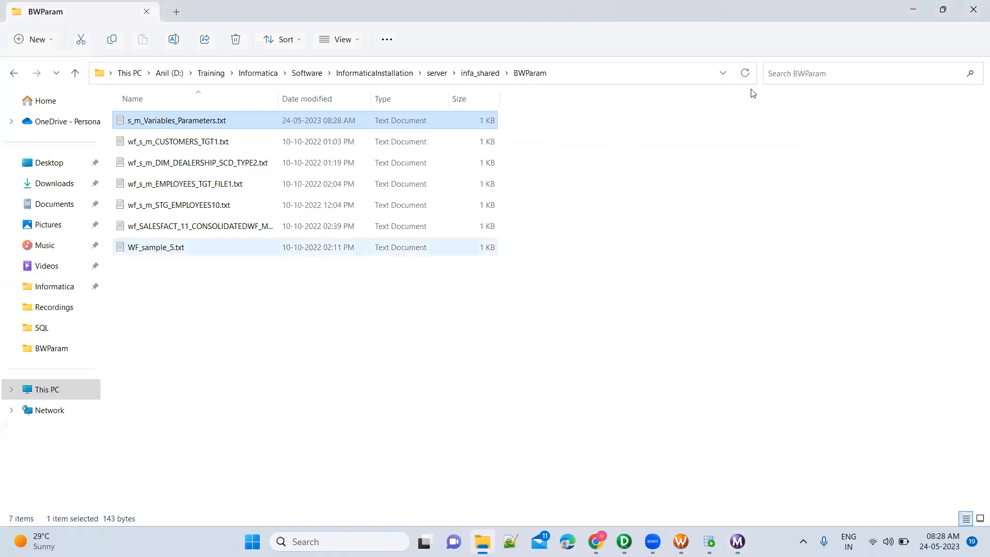
double_click(235, 121)
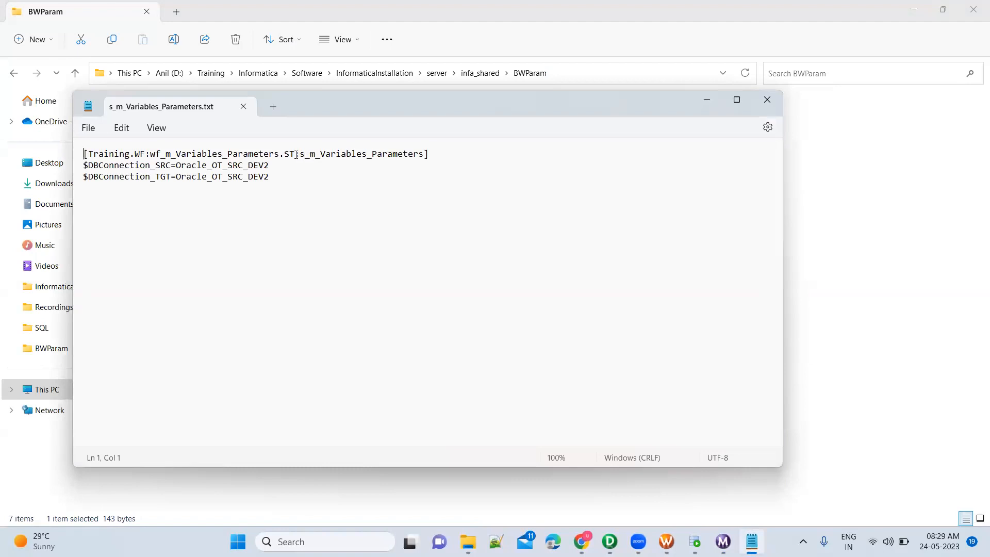
drag(298, 154, 89, 162)
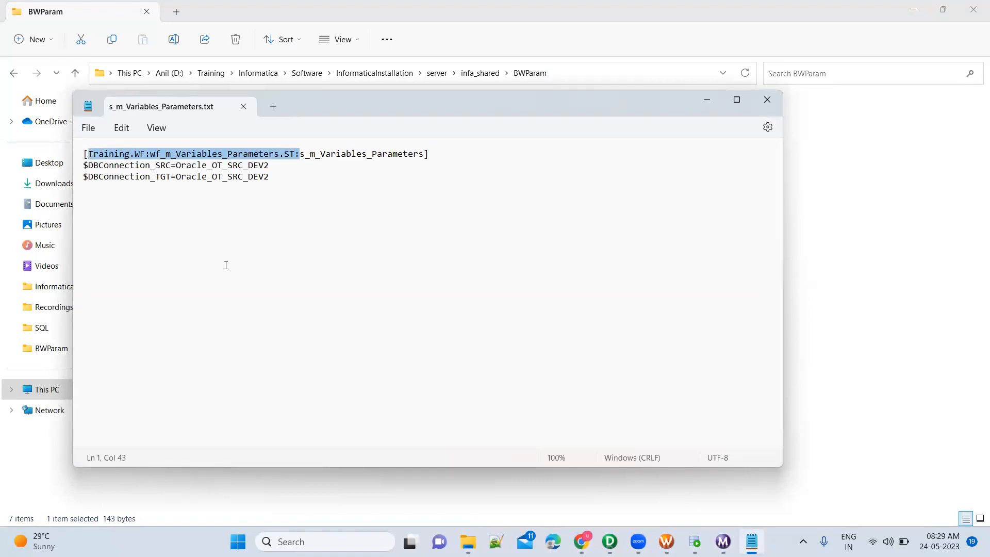
key(Delete)
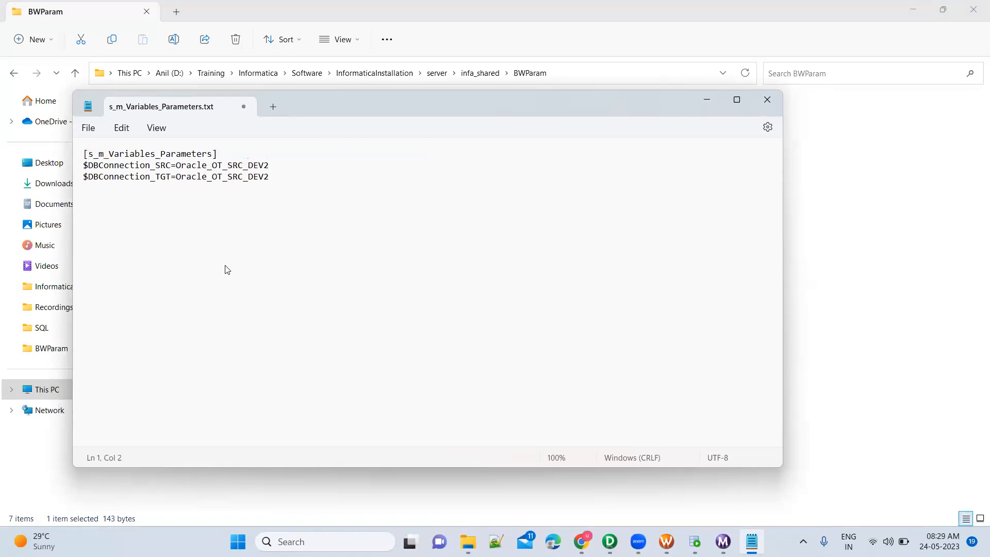
key(ctrl+z)
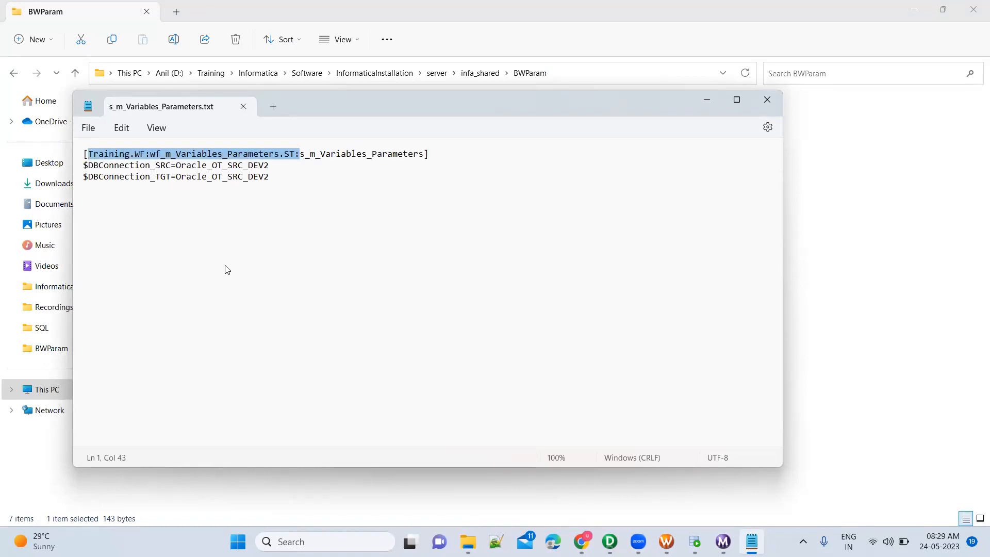
key(Delete)
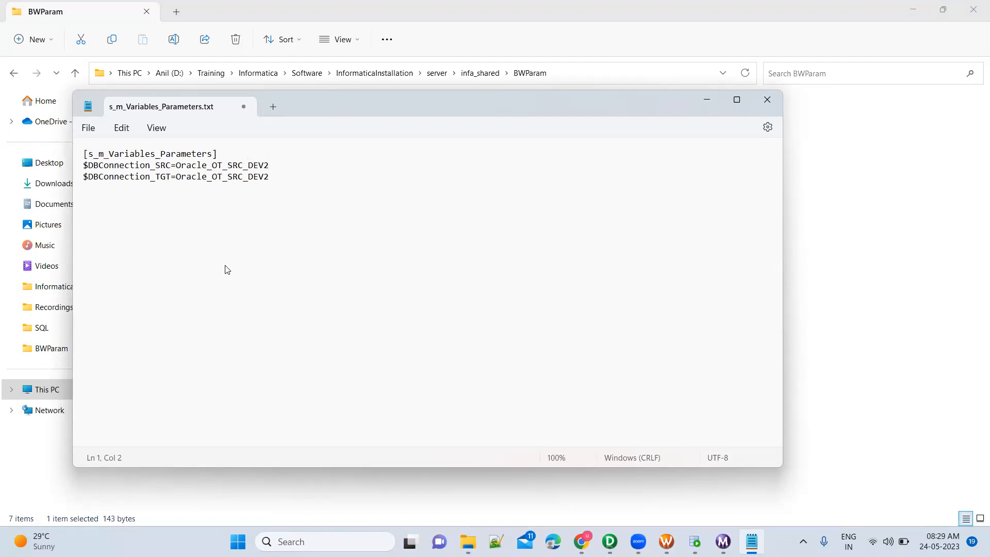
key(ctrl+s)
click(767, 99)
Switch back to Workflow Monitor and restart the latest wf_m_Variables_Parameters run with the shortened parameter file header
click(737, 541)
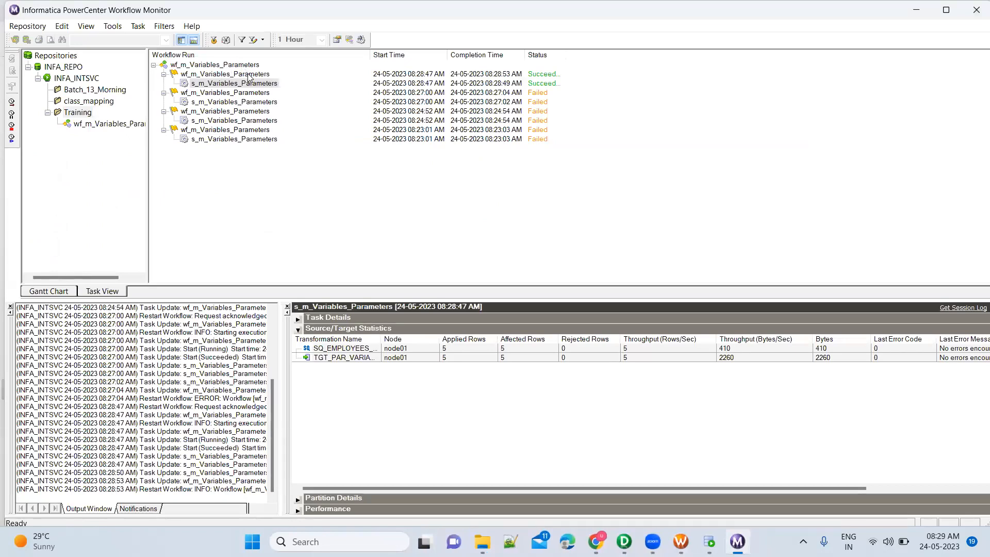
right_click(248, 76)
click(284, 115)
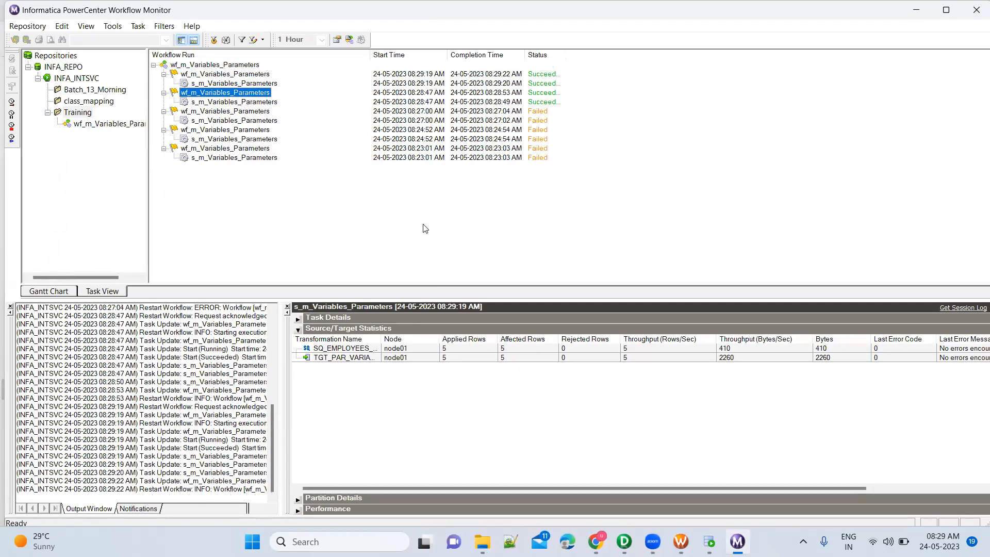
Open s_m_Variables_Parameters.txt again to review its session header and connection assignments, then minimize it
key(alt+Tab)
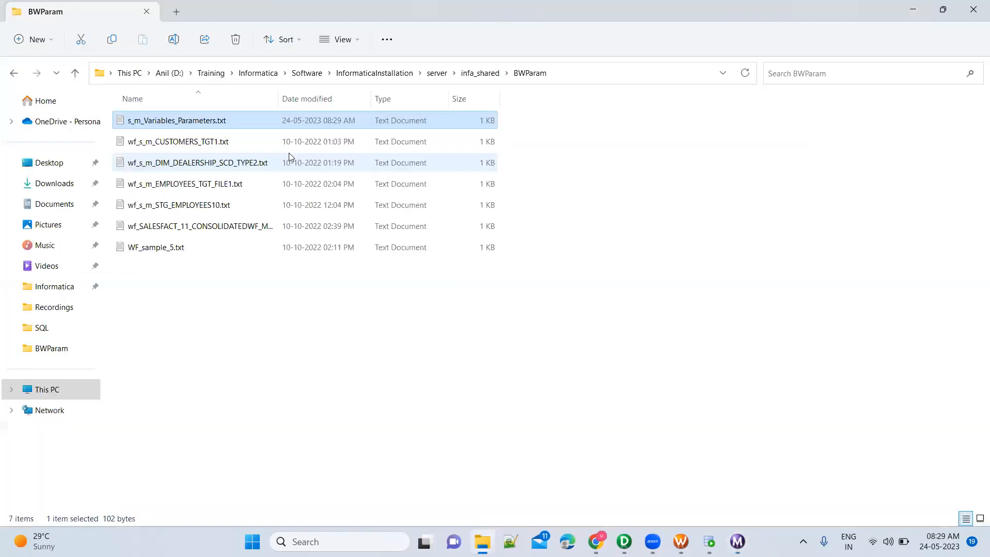
double_click(272, 123)
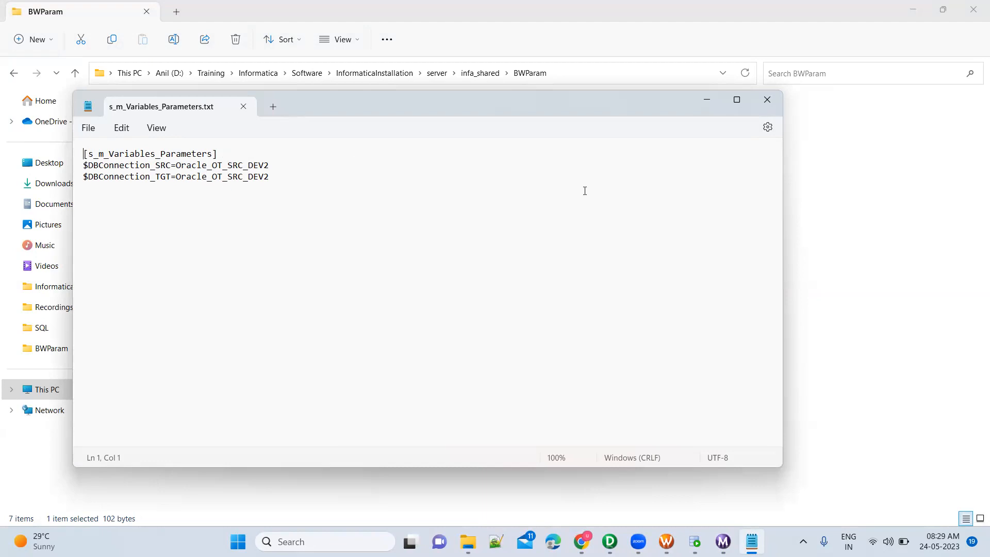
click(713, 100)
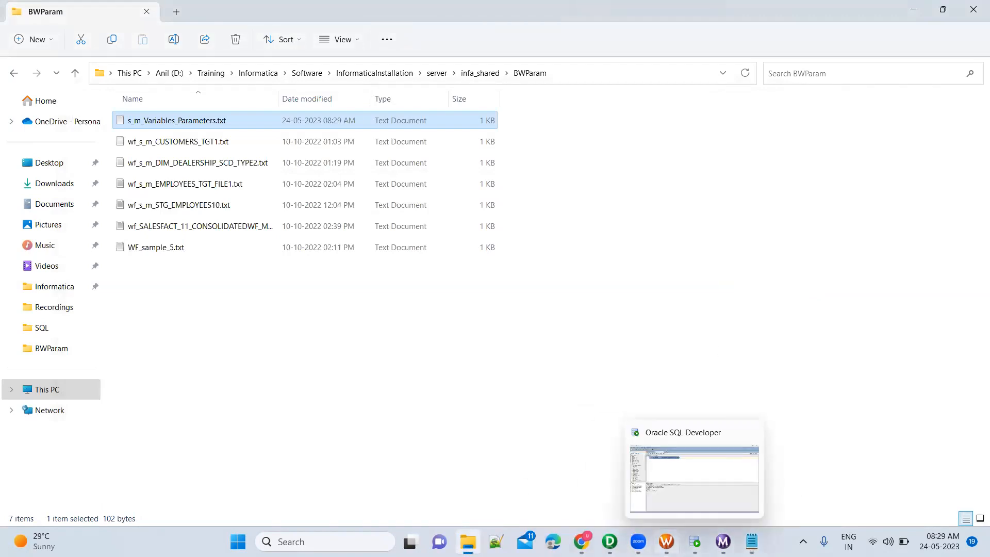
In Workflow Manager, view the connection variable of the session's TGT_PAR_VARIABLES target and compare it with the $DBConnection_TGT value in the parameter file
click(666, 541)
double_click(367, 129)
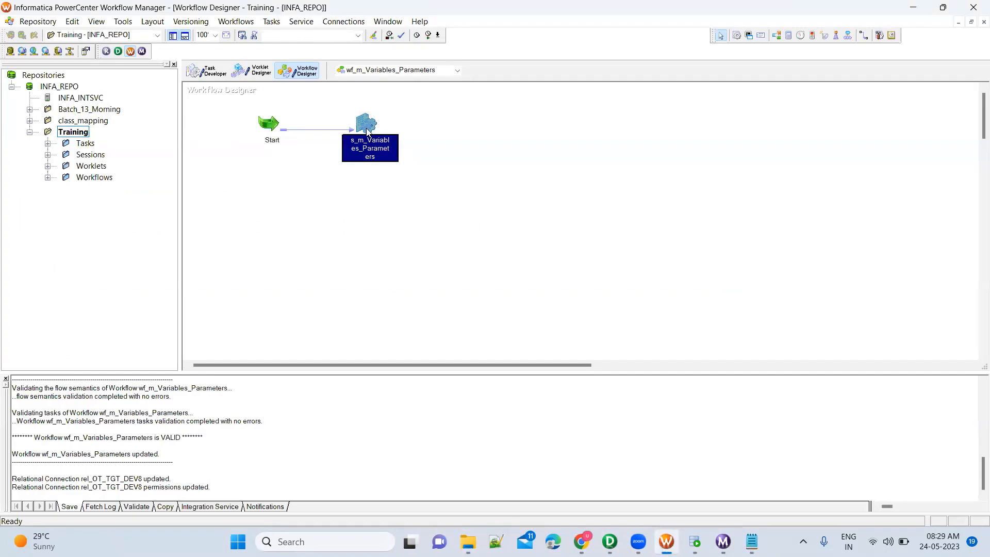
click(437, 127)
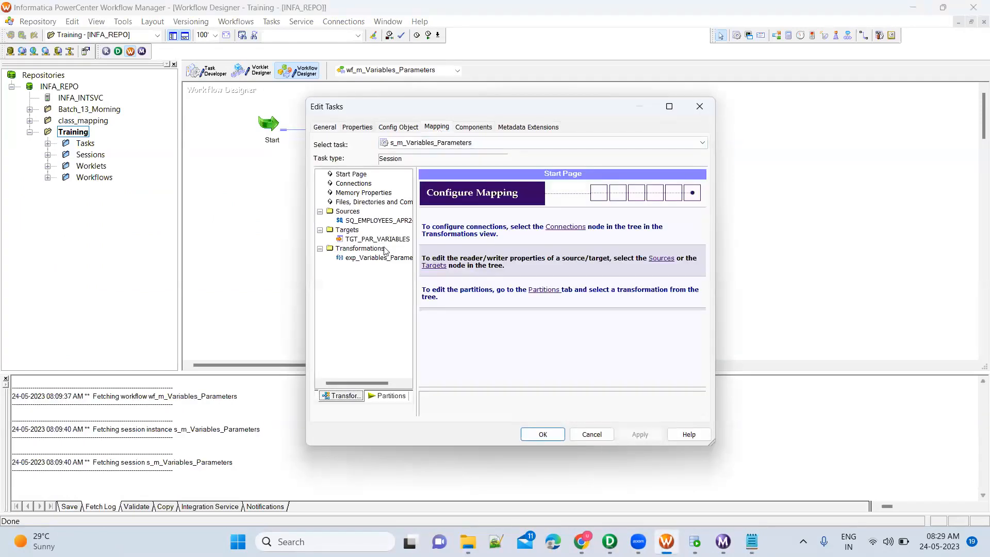
click(378, 240)
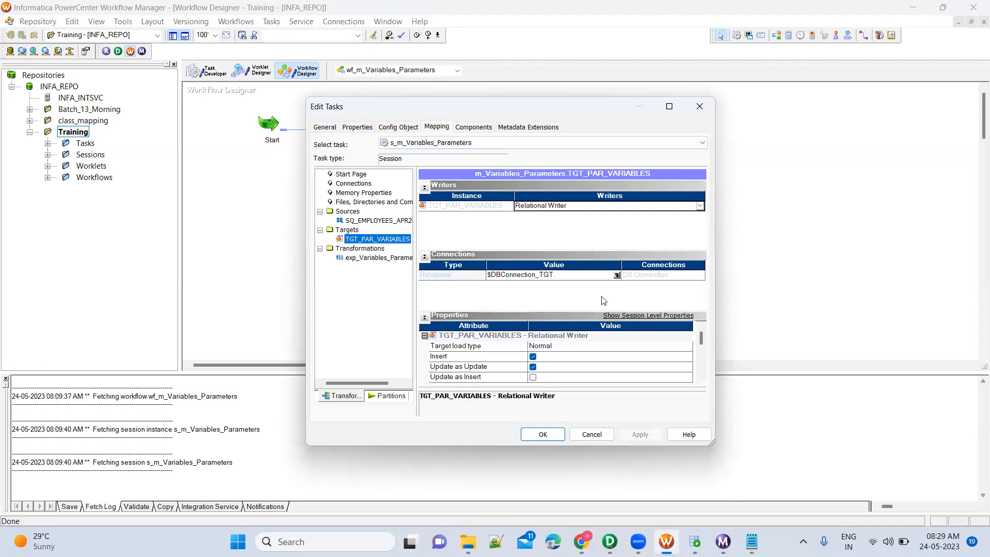
click(617, 276)
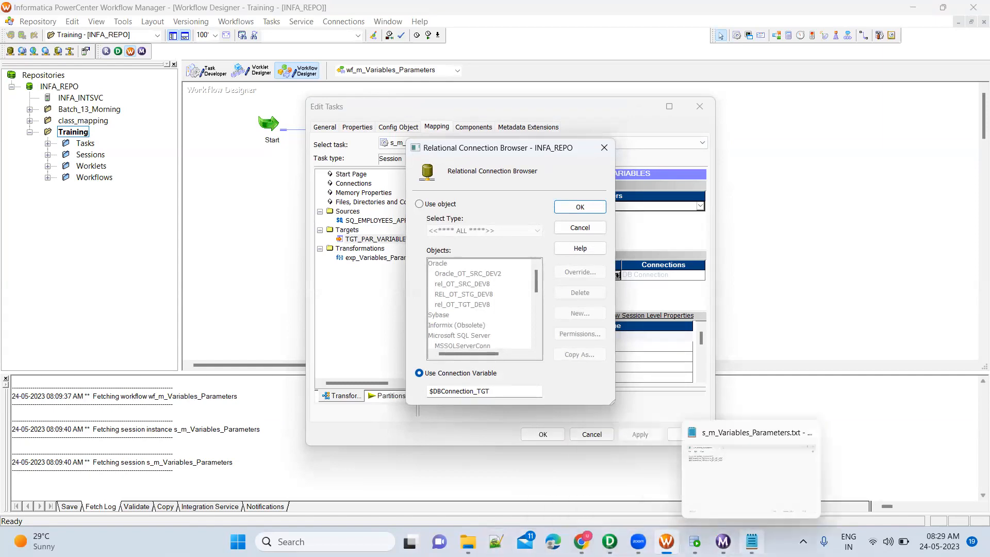
click(751, 541)
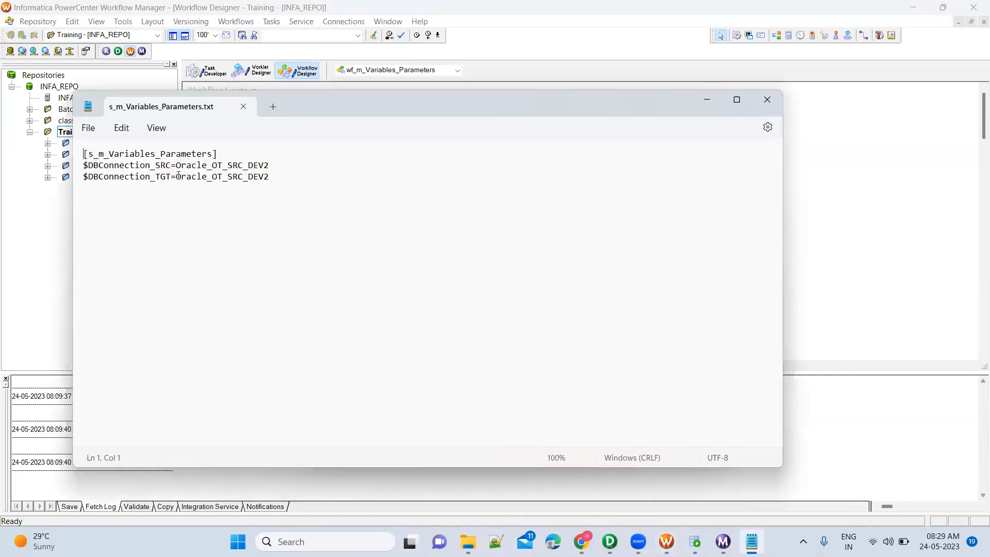
drag(178, 176, 270, 181)
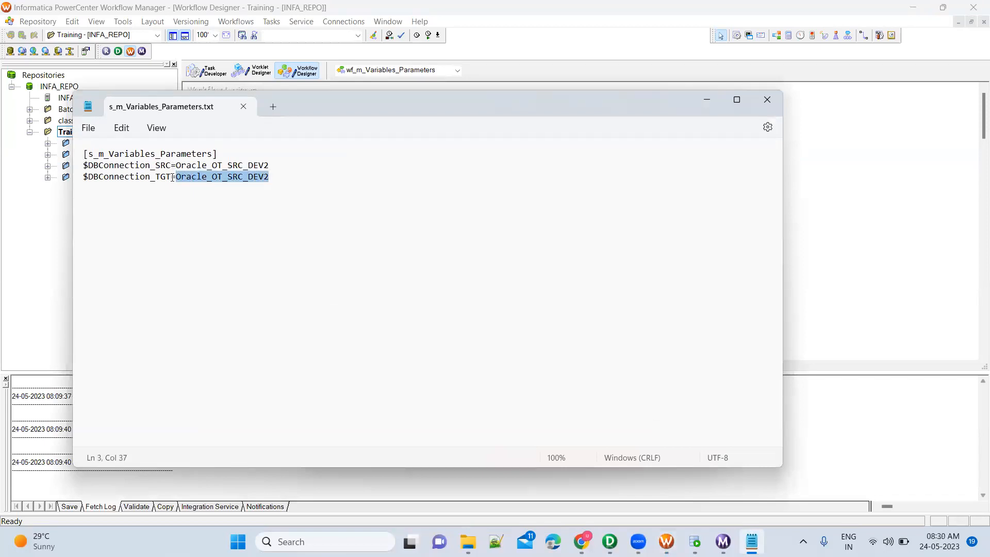
Set $DBConnection_TGT to rel_OT_TGT_DEV8 in s_m_Variables_Parameters.txt, matching the name in the Relational Connection Browser, and save and close the file
text(re)
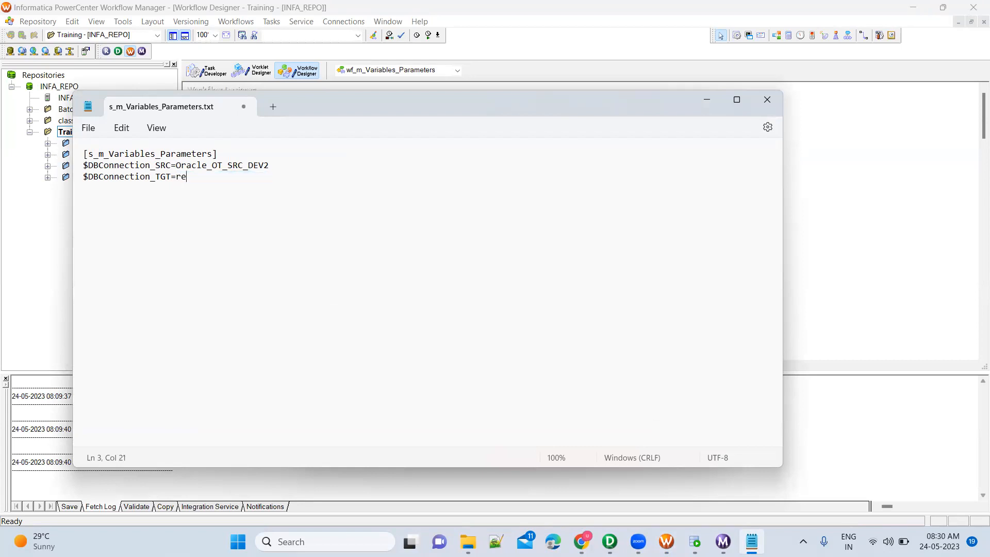
key(alt+Tab)
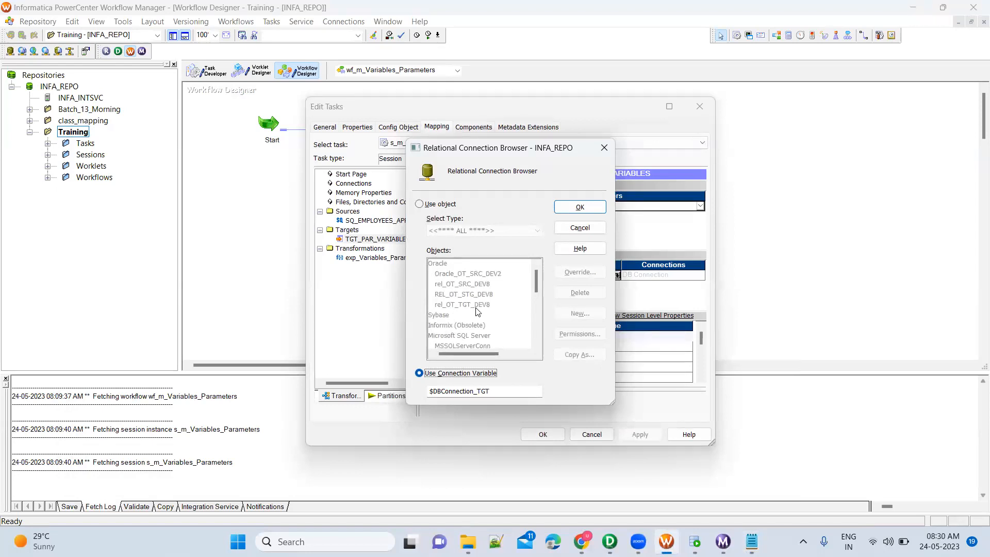
key(alt+Tab)
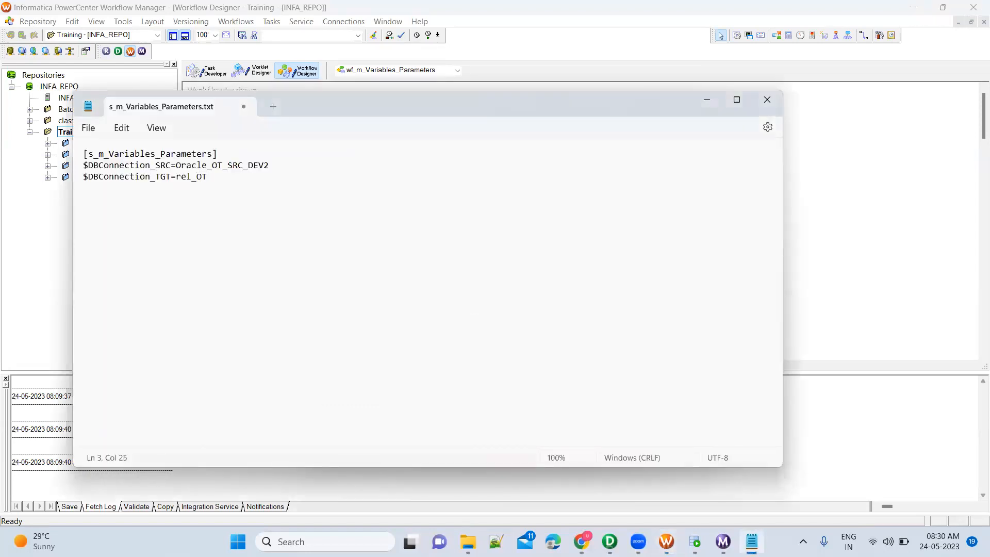
text(TGT)
key(alt+Tab)
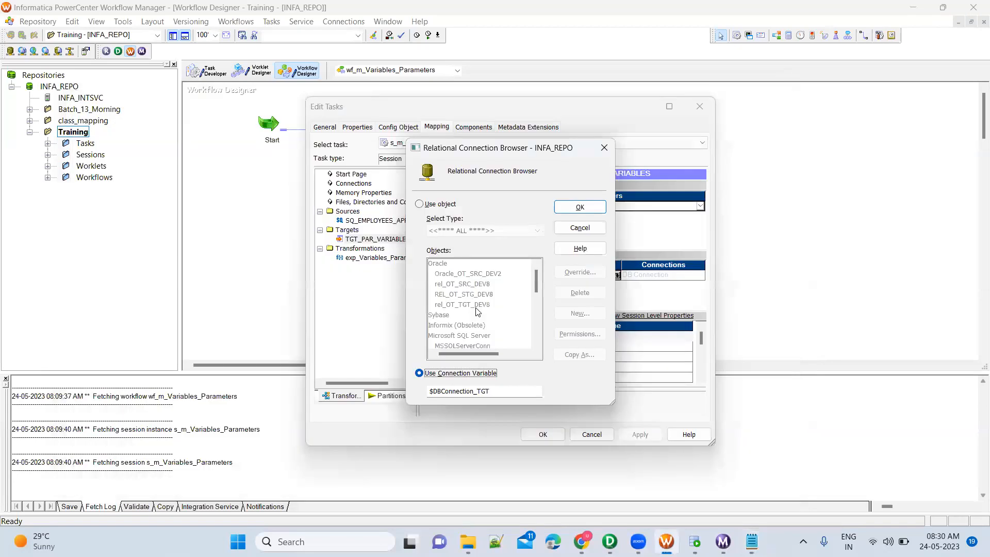
key(alt+Tab)
text(_DEV)
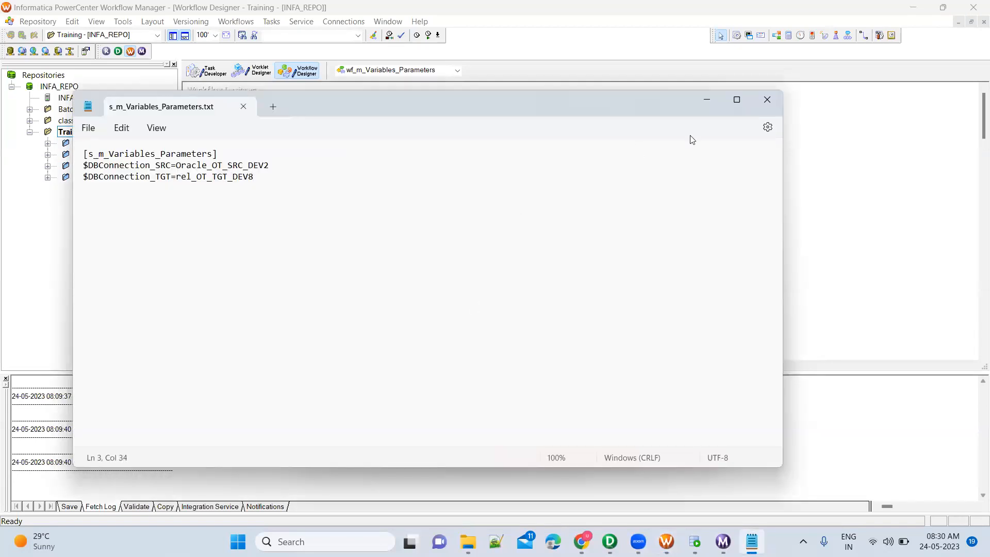
click(767, 103)
Dismiss the open connection and task dialogs in Workflow Manager, and start the s_m_Variables_Parameters session task
key(Escape)
key(Escape)
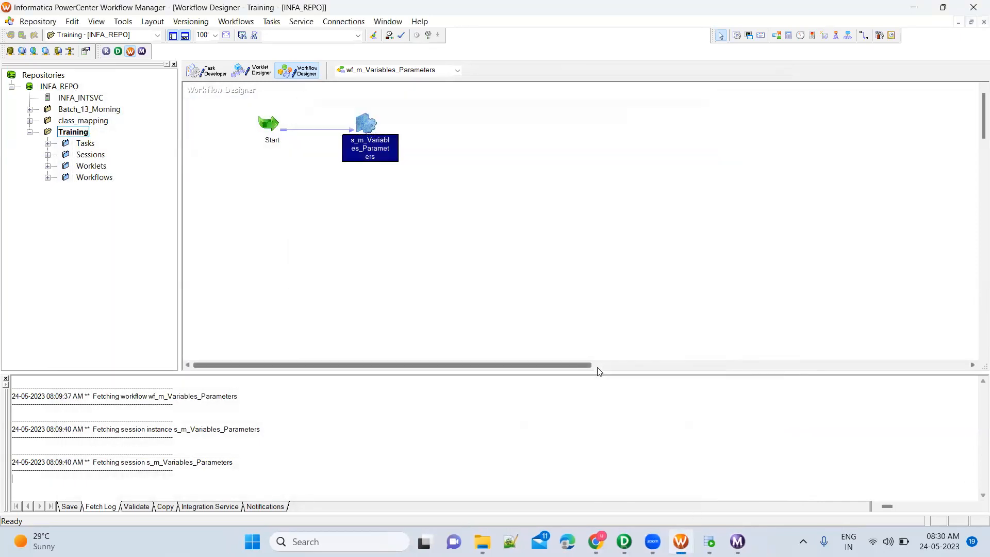
right_click(368, 126)
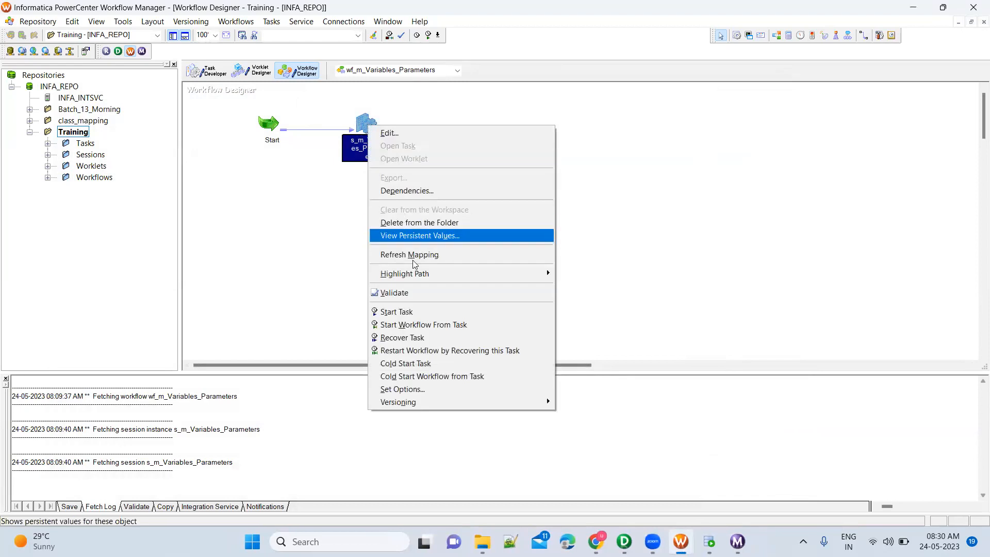
click(396, 312)
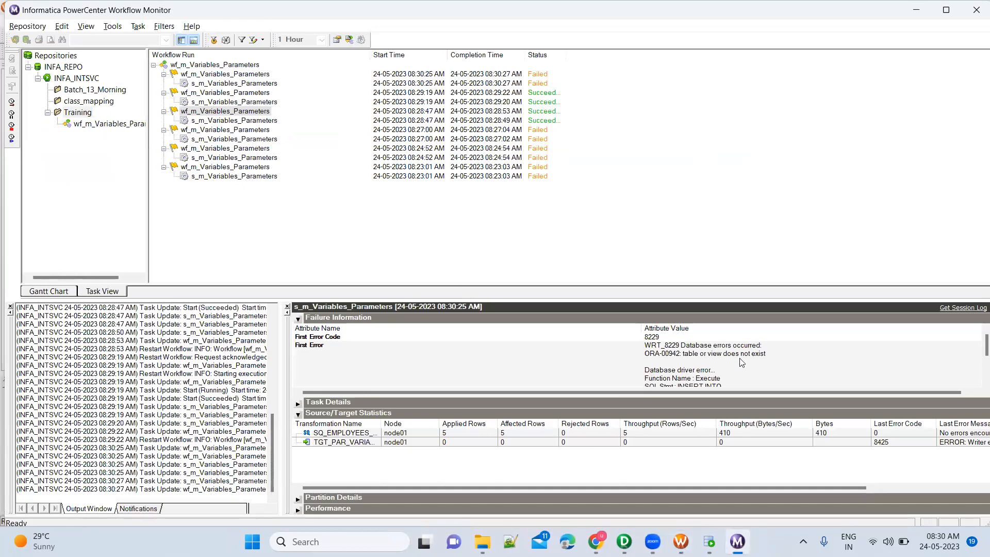
Review the latest s_m_Variables_Parameters run's failure information, and examine its session log for the database users, target insert statement and mapping variable values
click(298, 413)
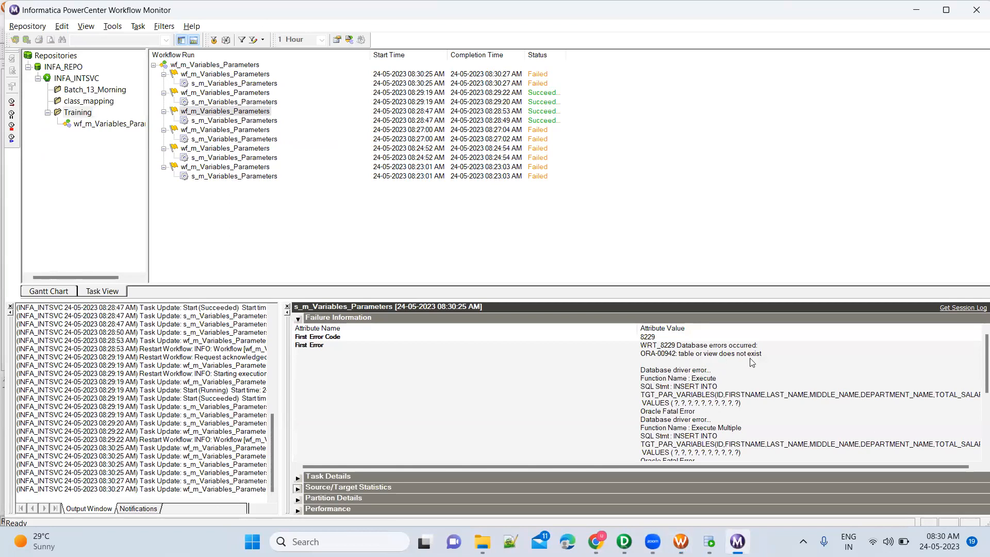
click(252, 84)
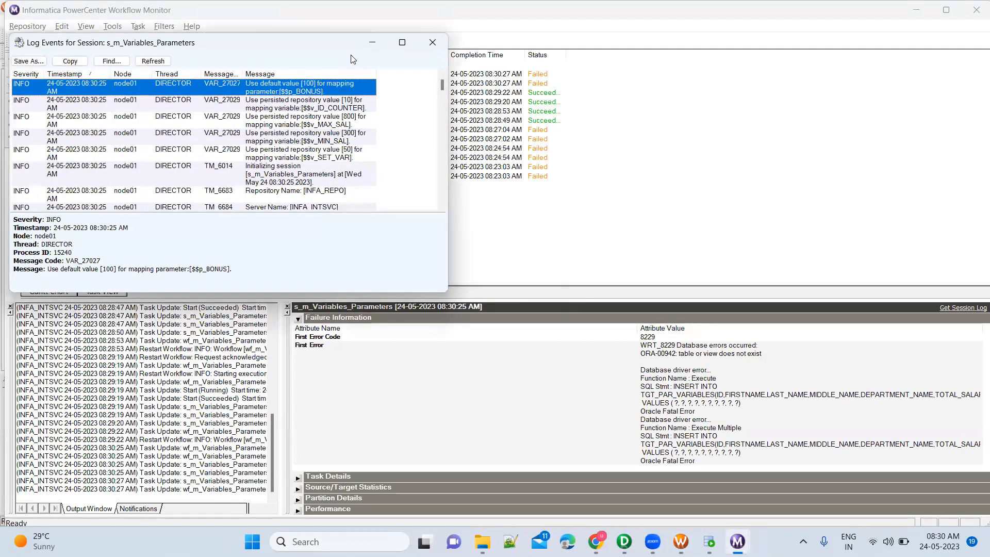
key(super+Up)
scroll(353, 303, down, 3)
scroll(353, 304, down, 6)
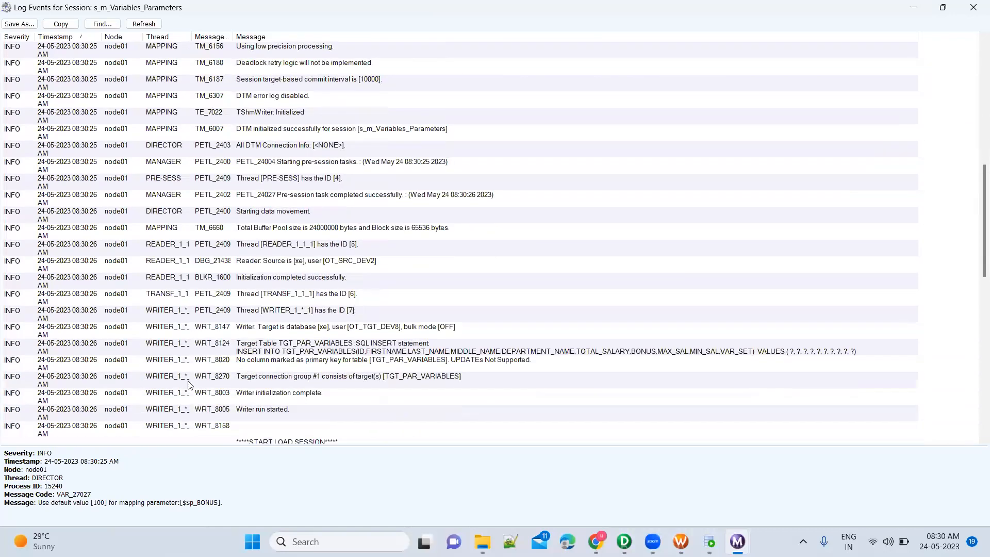
click(348, 354)
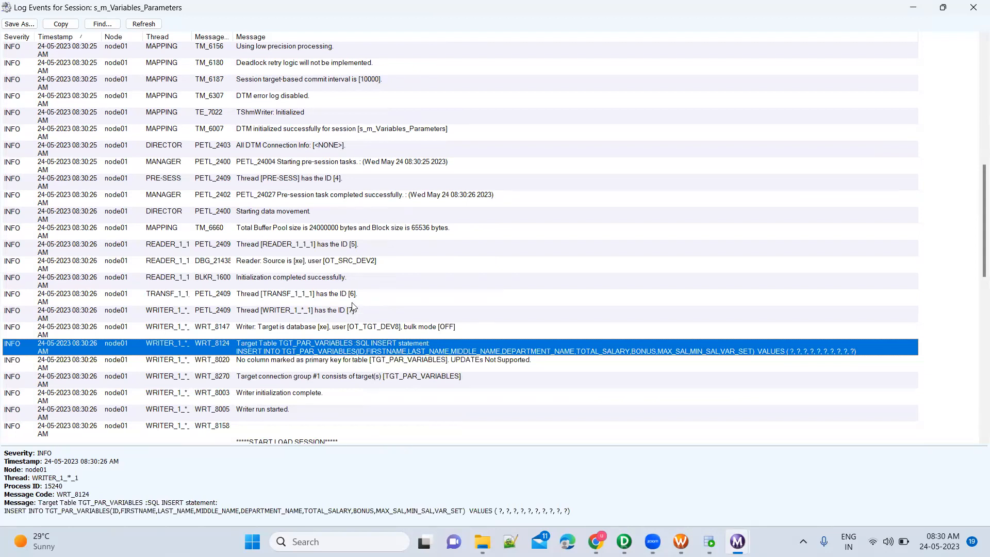
scroll(352, 306, up, 8)
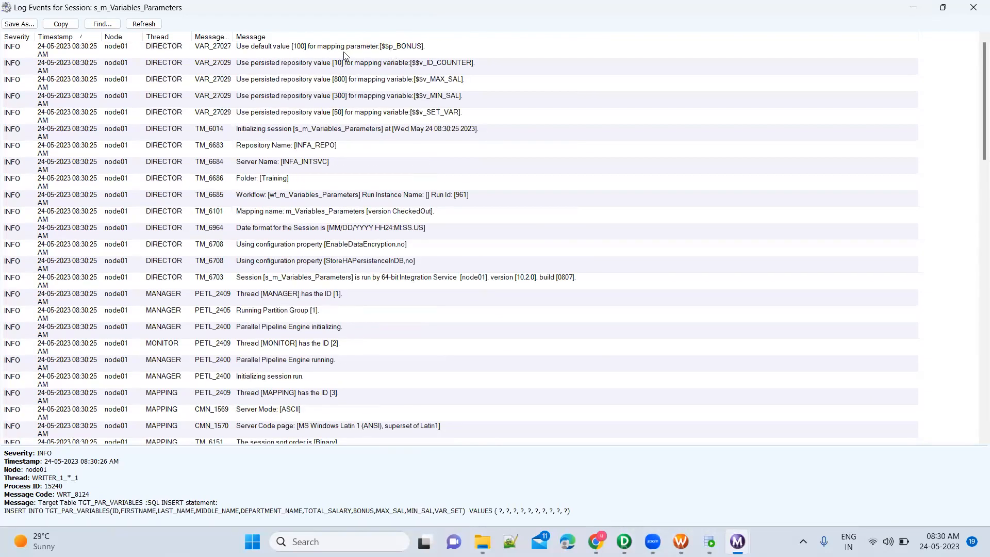
click(333, 95)
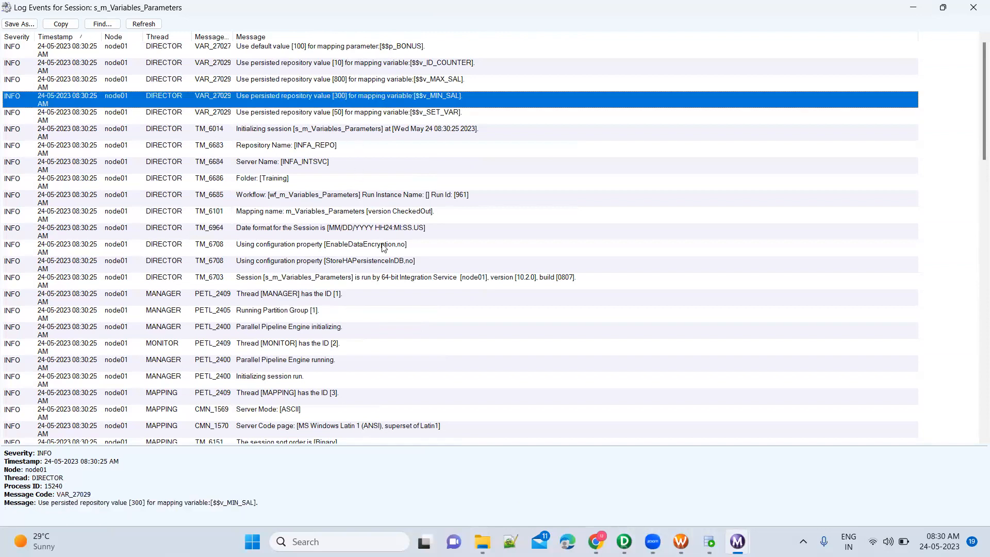
scroll(388, 301, down, 1)
scroll(388, 300, down, 8)
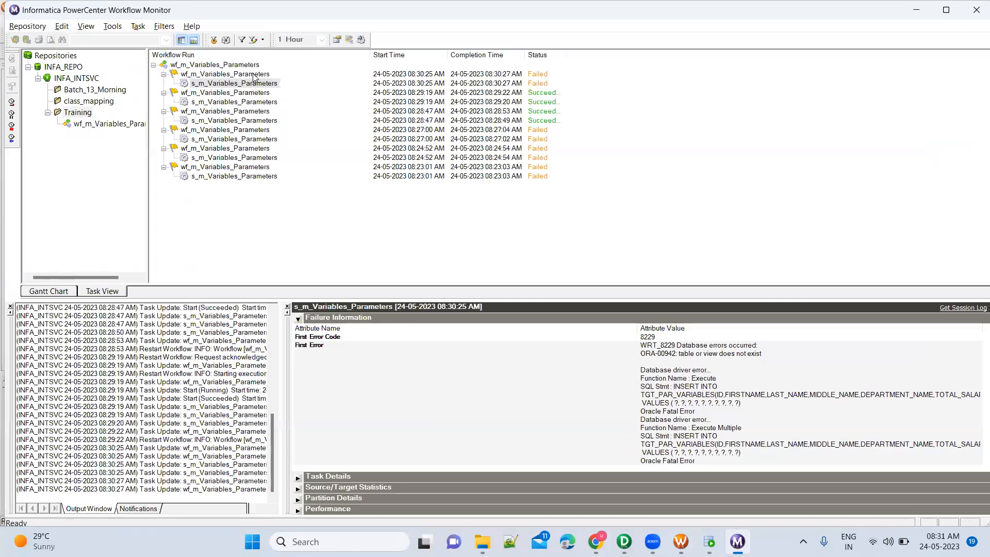
Open the workflow log for the latest wf_m_Variables_Parameters run and enlarge its window to read the parameter file messages
double_click(253, 74)
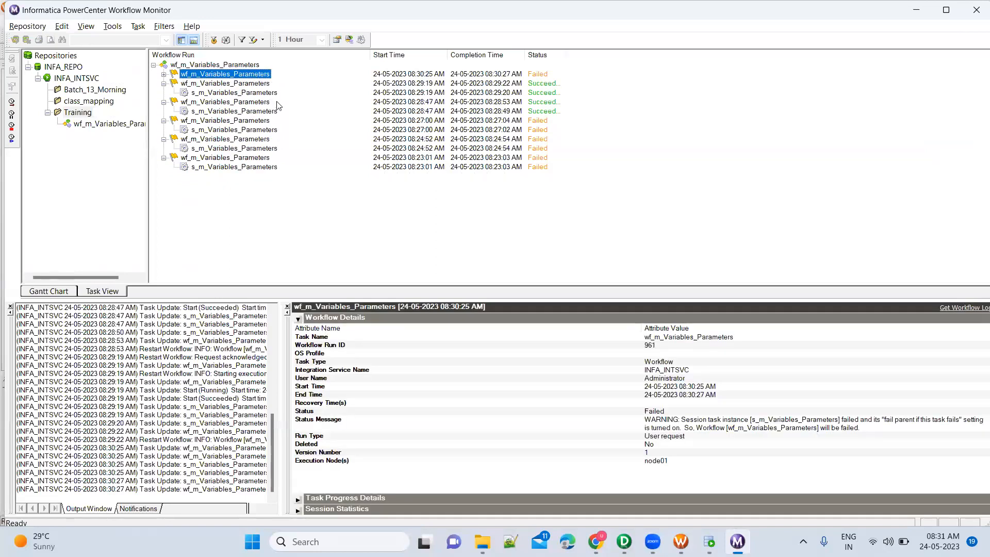
right_click(256, 73)
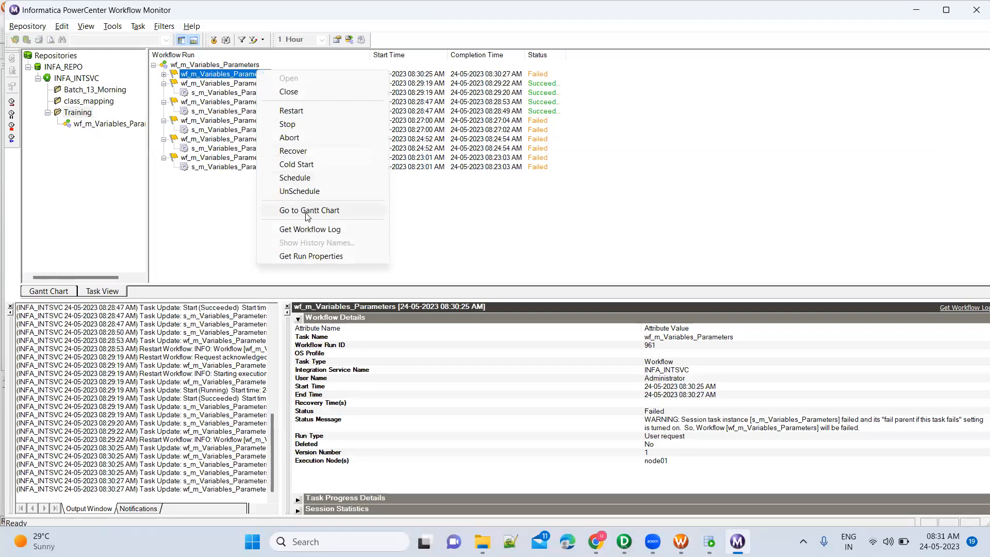
click(309, 232)
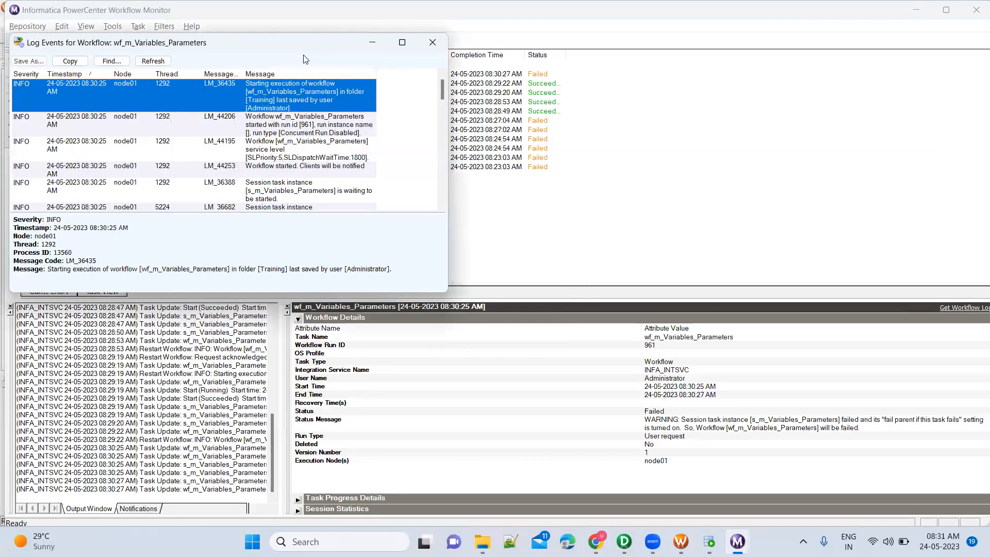
double_click(304, 34)
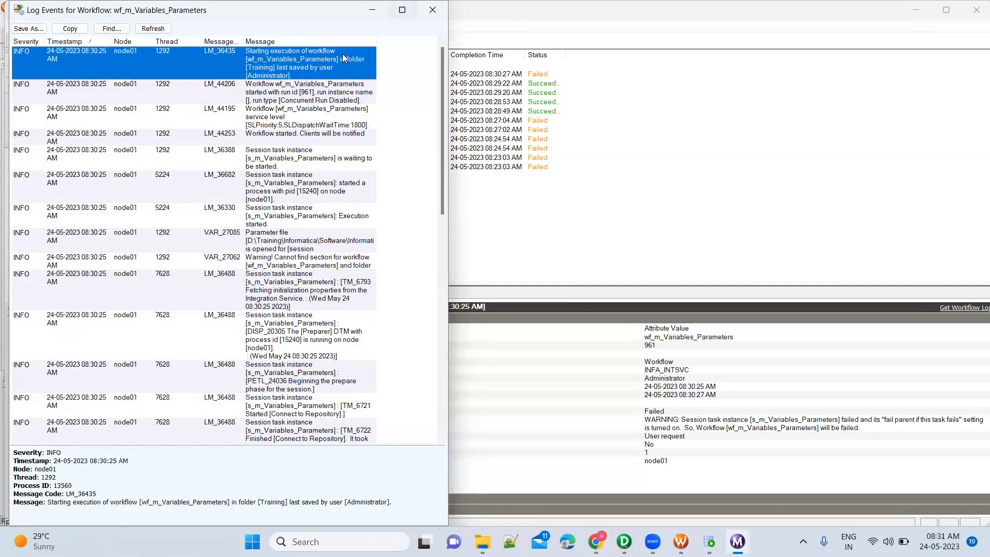
Enlarge the workflow log and examine its entries on the parameter file and the repository connection
click(402, 10)
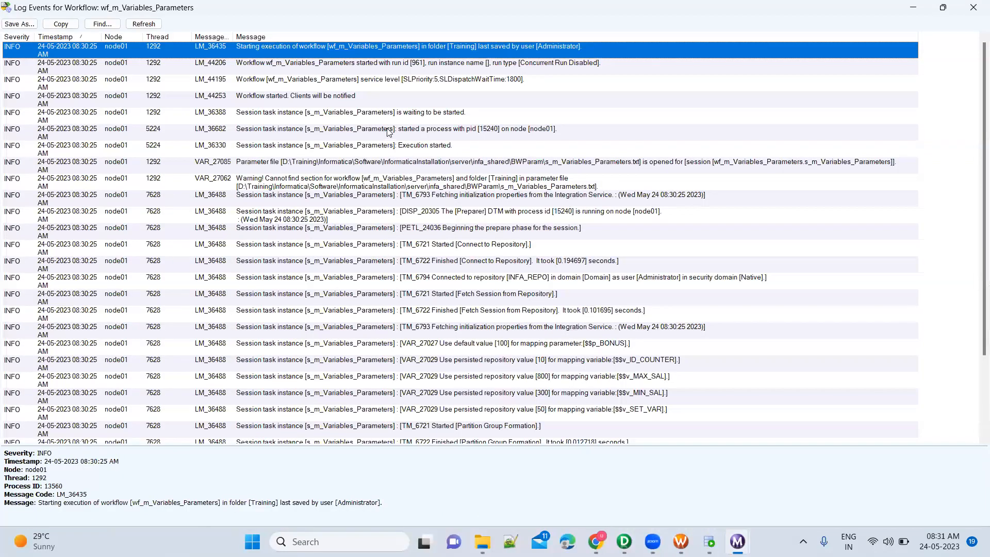
click(298, 164)
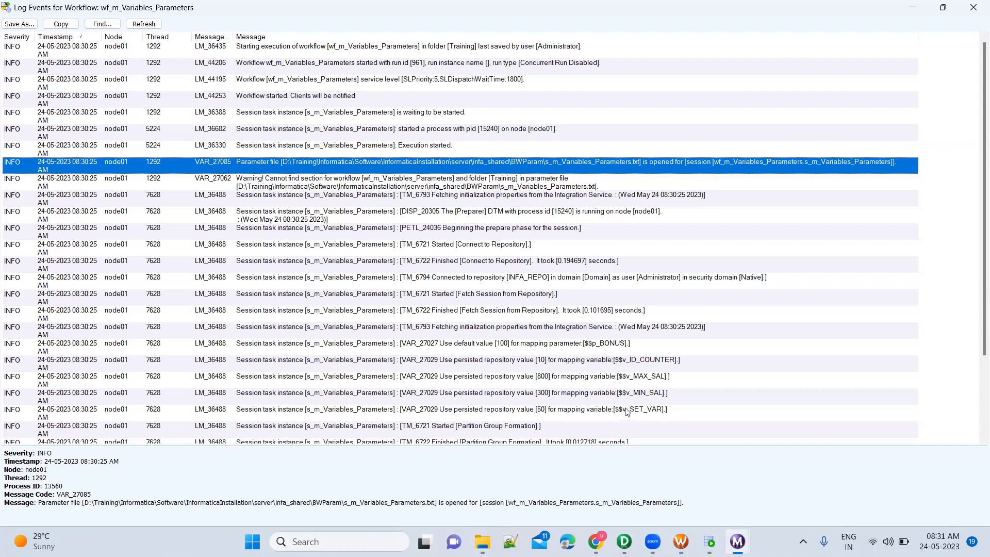
scroll(615, 406, down, 3)
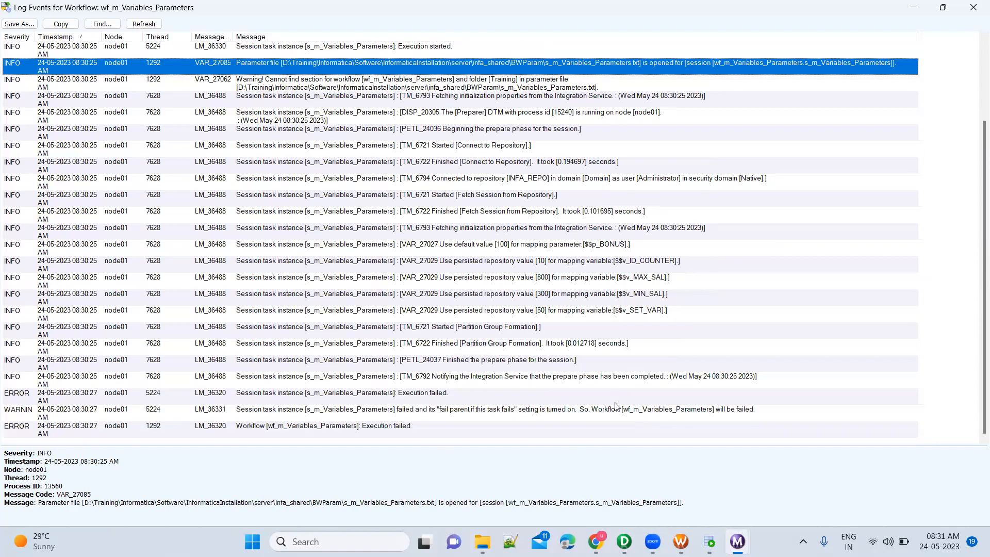
scroll(648, 318, up, 3)
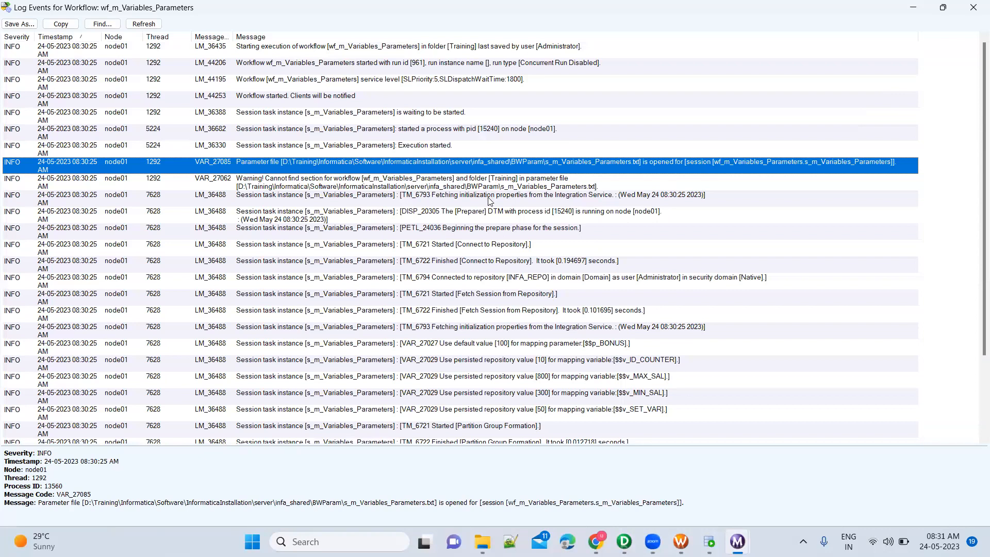
click(476, 185)
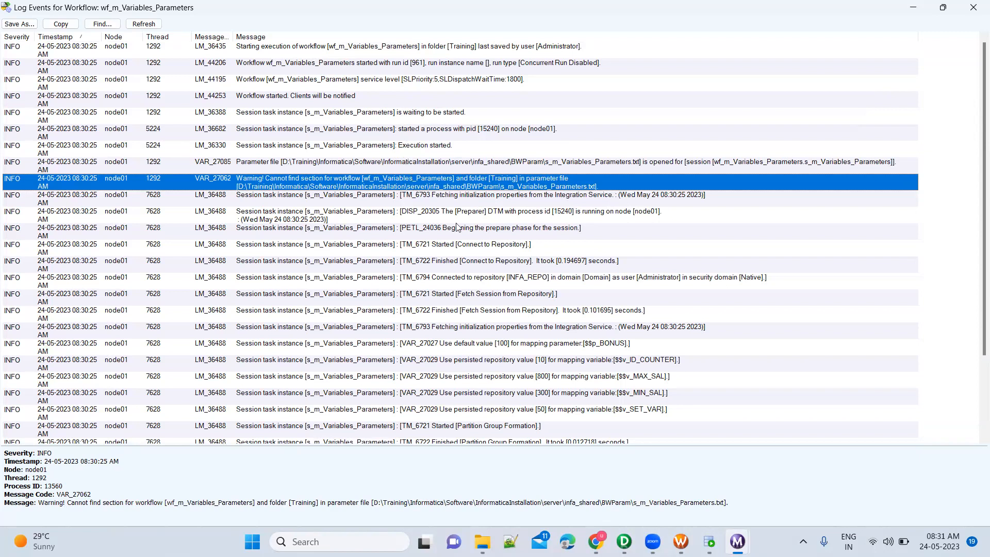
click(477, 251)
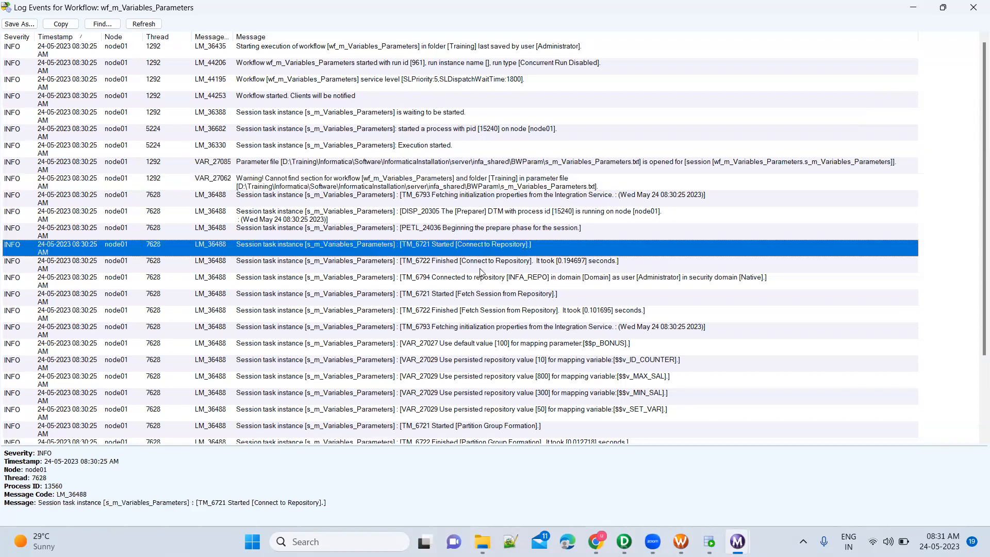
click(508, 284)
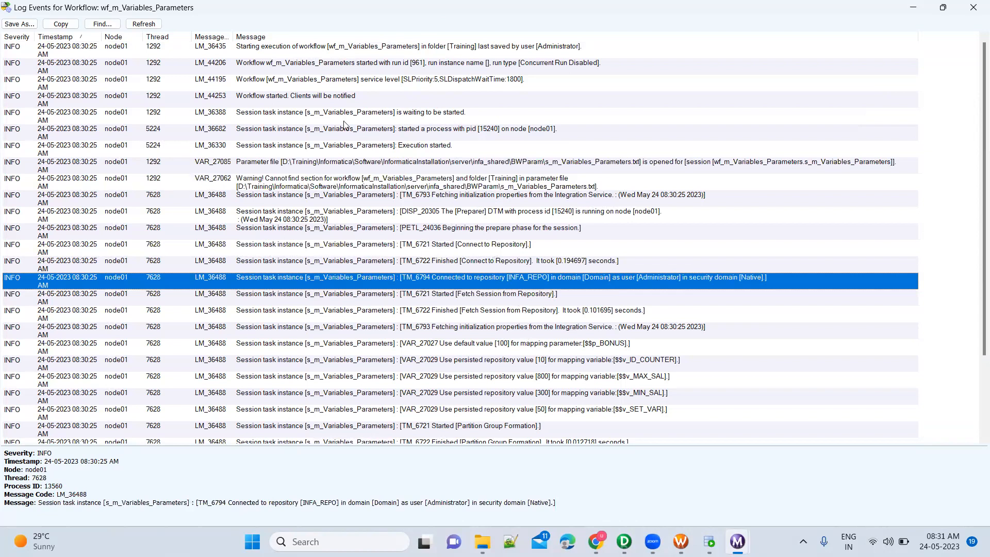
Search the workflow log messages for "src", dismiss the result and close the log
click(311, 57)
key(ctrl+f)
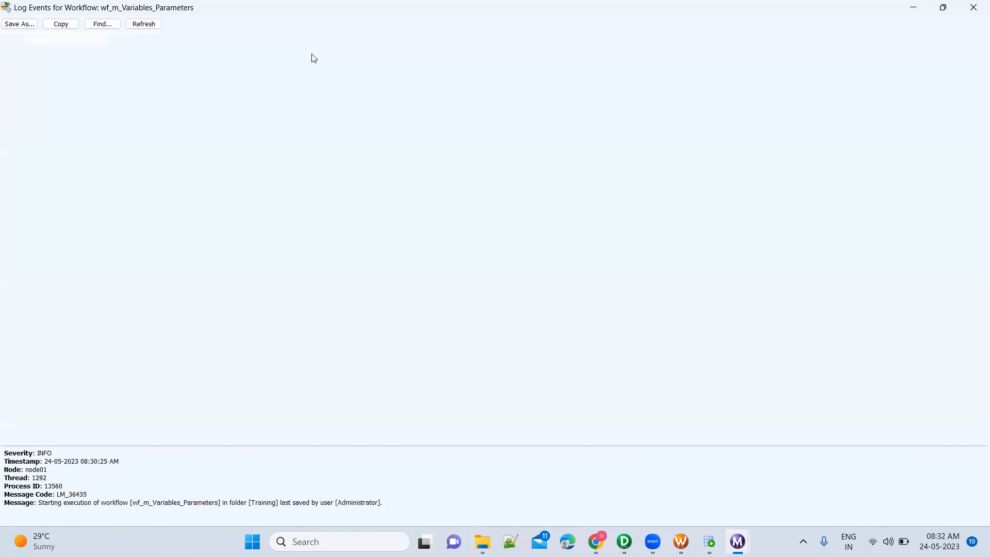
text(src)
key(Return)
key(Return)
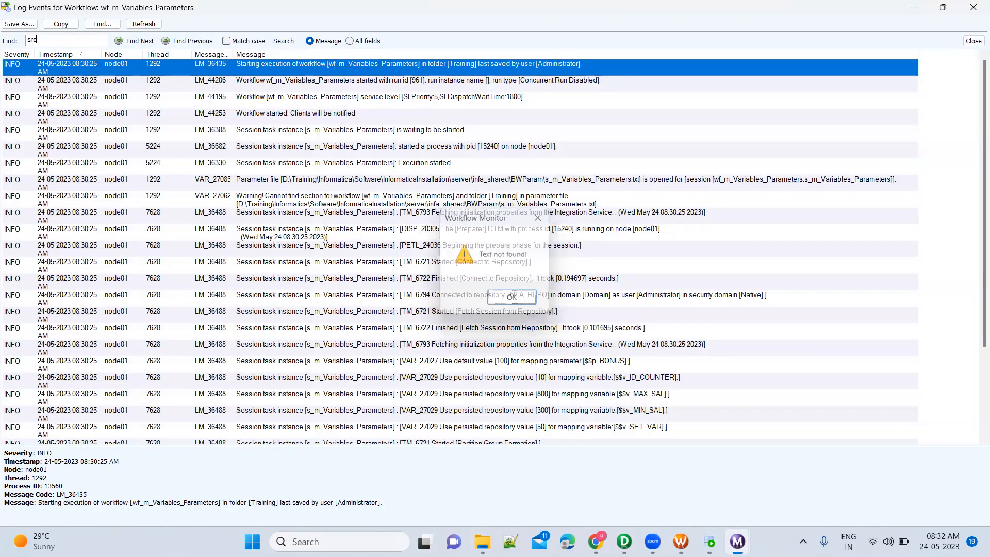
click(973, 8)
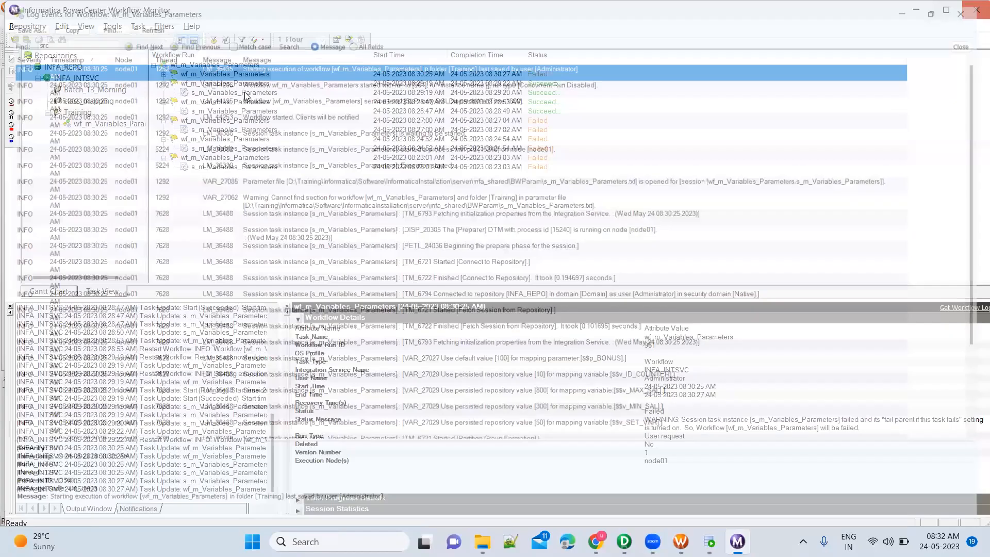
Open the session log of the latest s_m_Variables_Parameters run and locate the entry for the reader's source connection
double_click(237, 75)
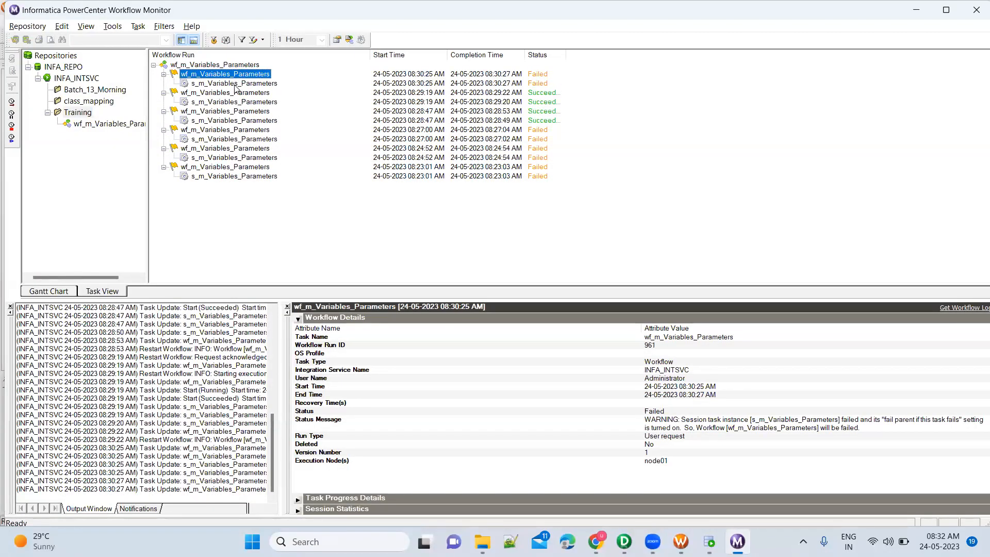
right_click(235, 86)
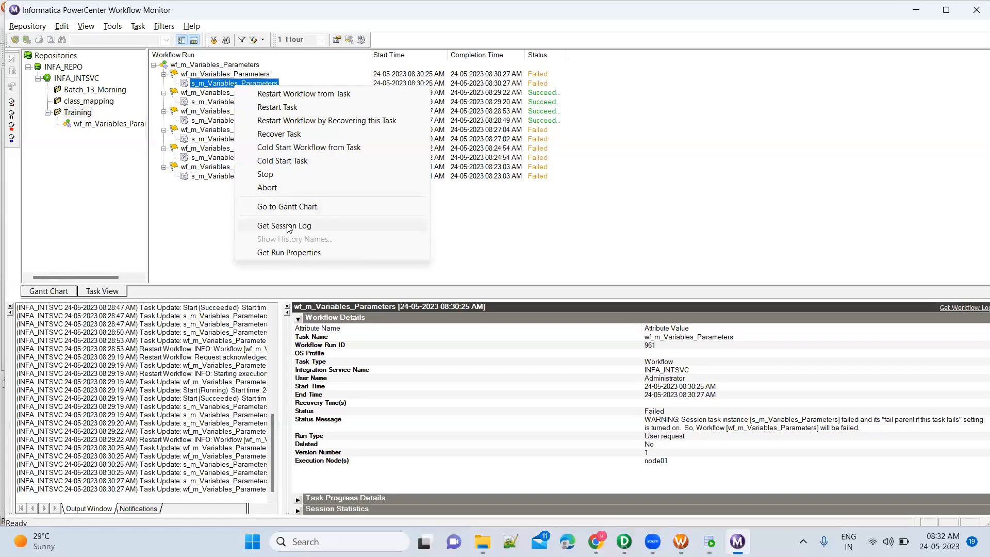
click(288, 228)
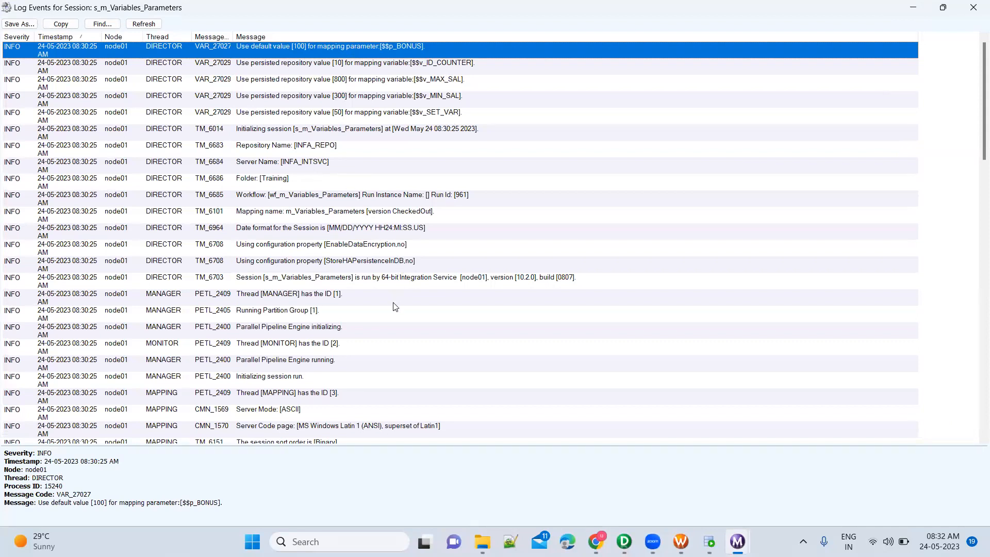
scroll(398, 331, down, 4)
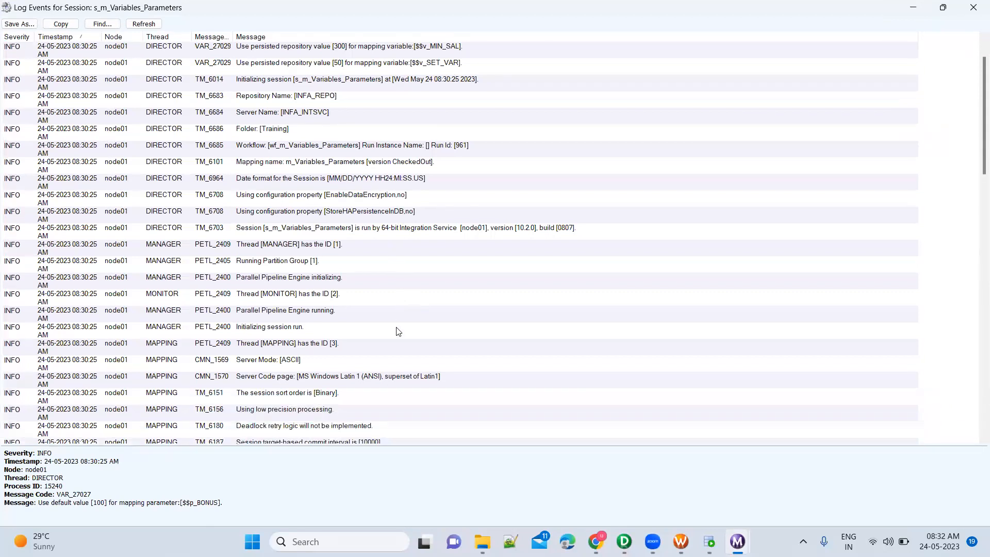
scroll(398, 331, down, 10)
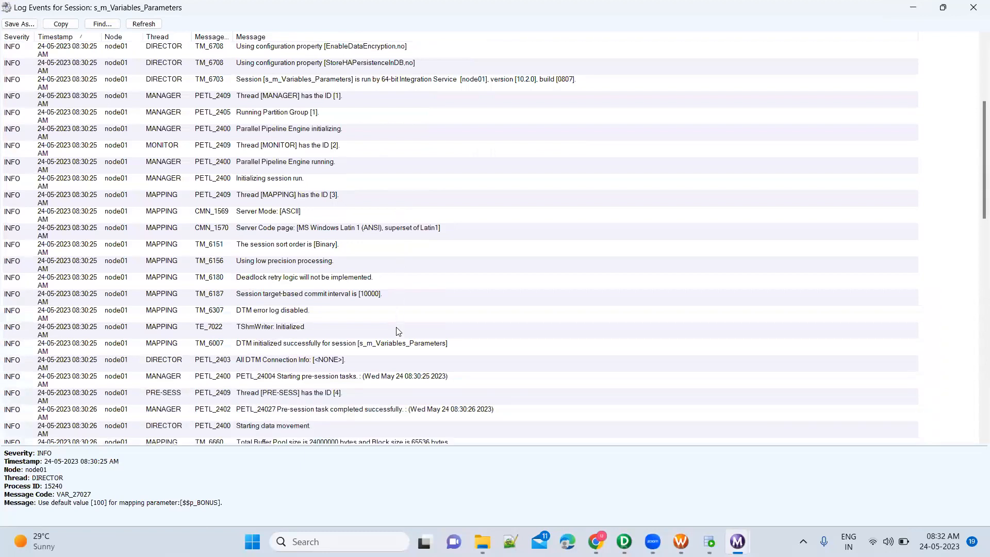
scroll(398, 331, down, 4)
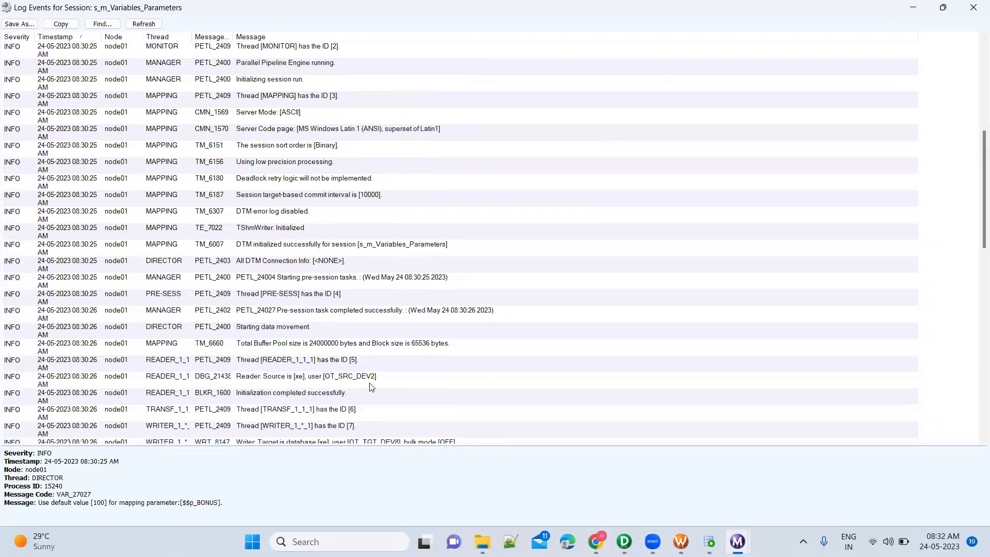
click(387, 380)
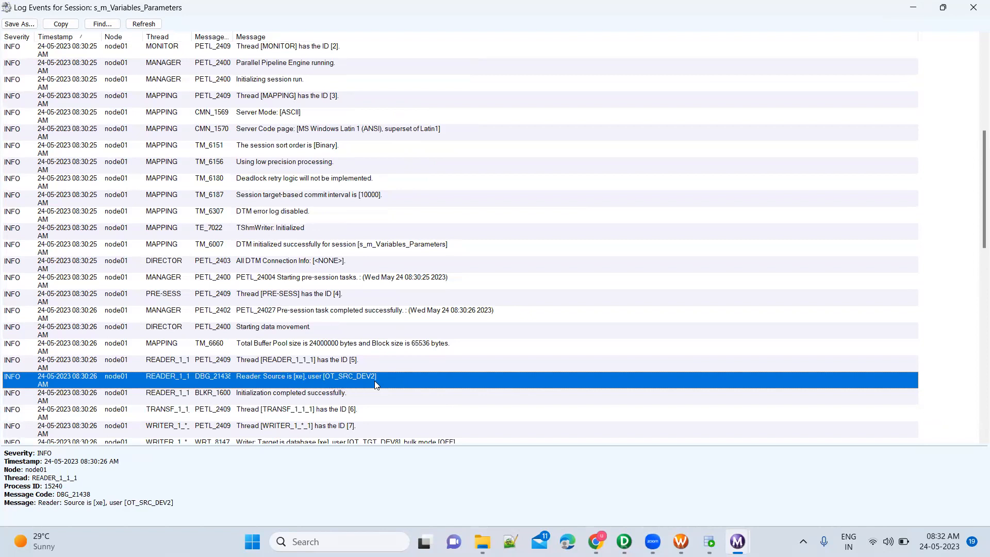
scroll(375, 380, down, 2)
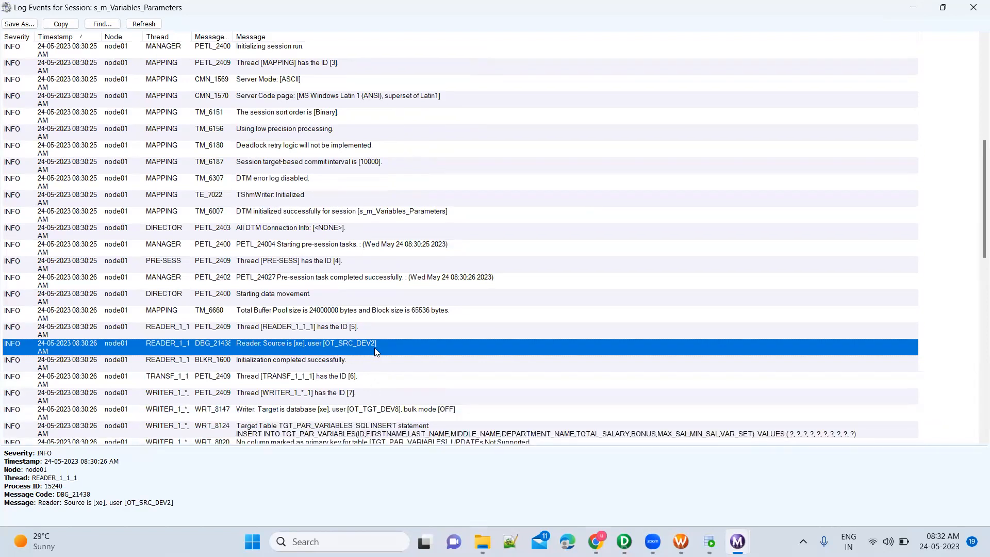
Open s_m_Variables_Parameters.txt from the BWParam folder to check its source connection, and return to the session log
mouse_move(482, 541)
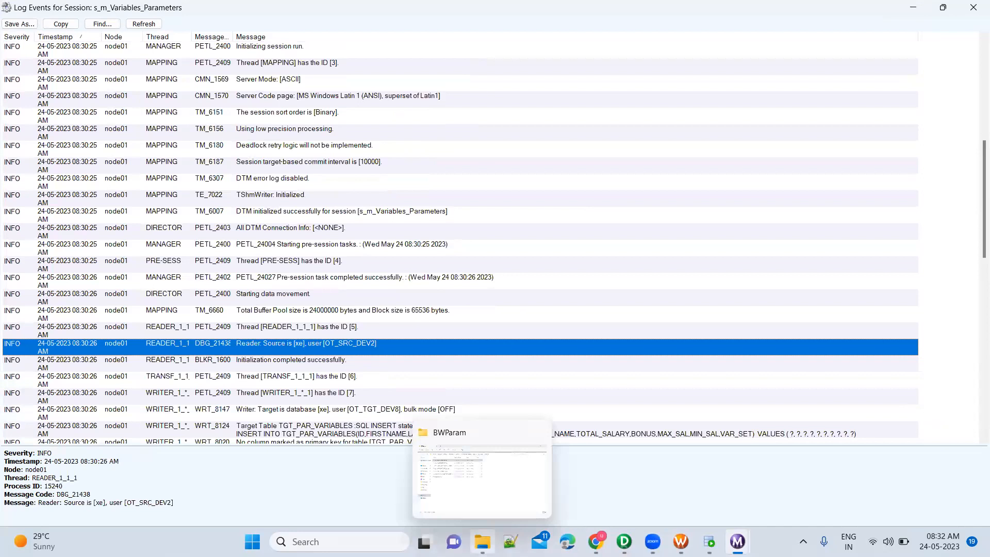
click(482, 479)
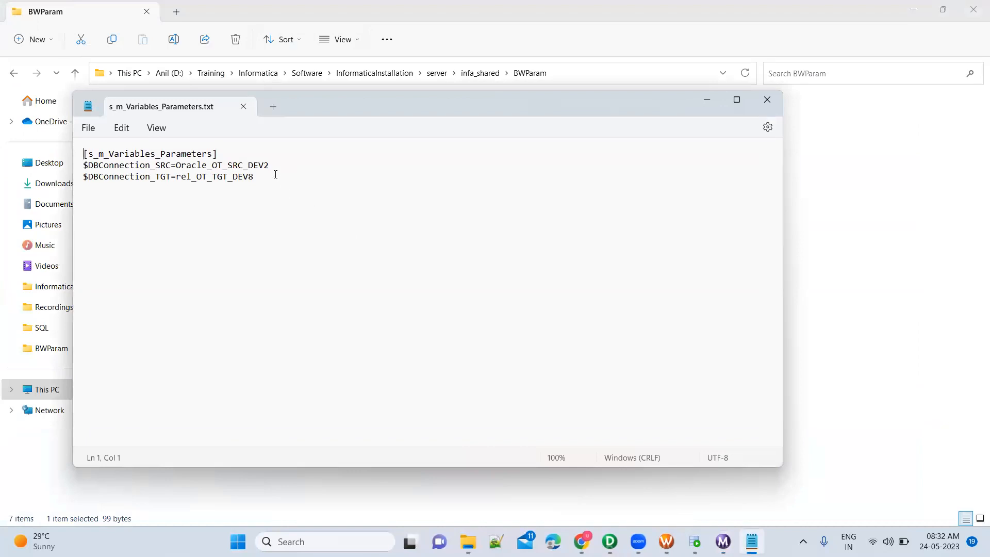
key(alt+Tab)
key(alt+Tab)
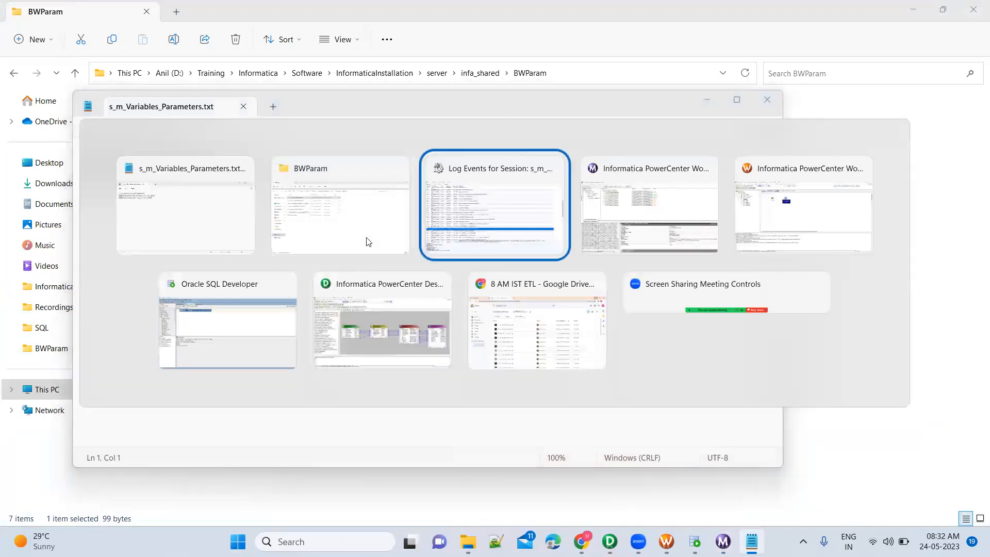
Compare the writer's target database entry in the session log with the target connection in the parameter file
scroll(353, 339, down, 1)
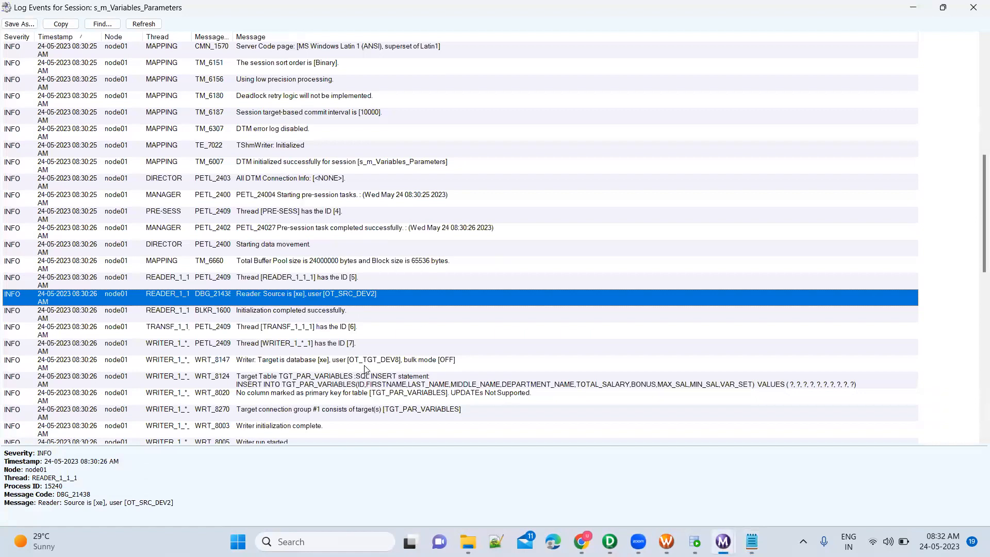
click(298, 367)
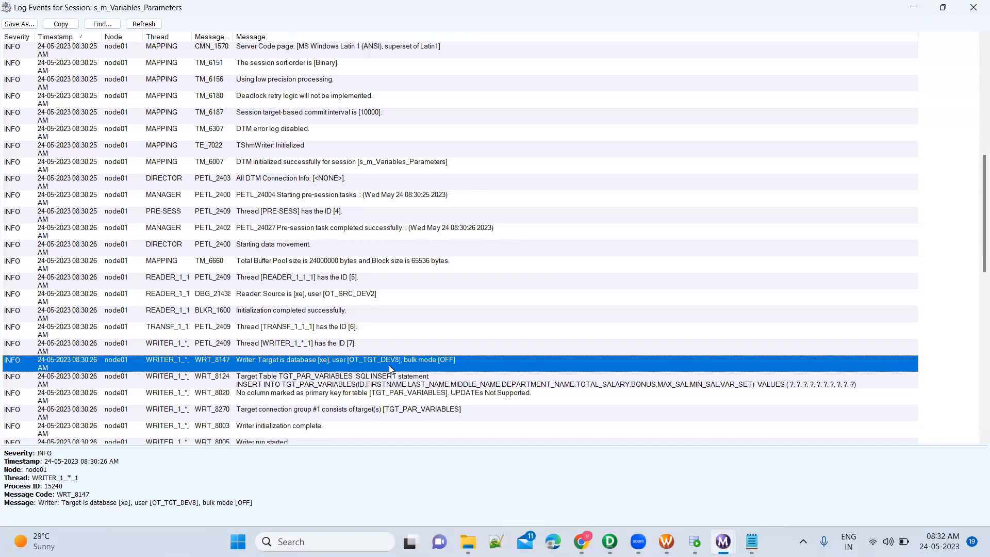
key(alt+Tab)
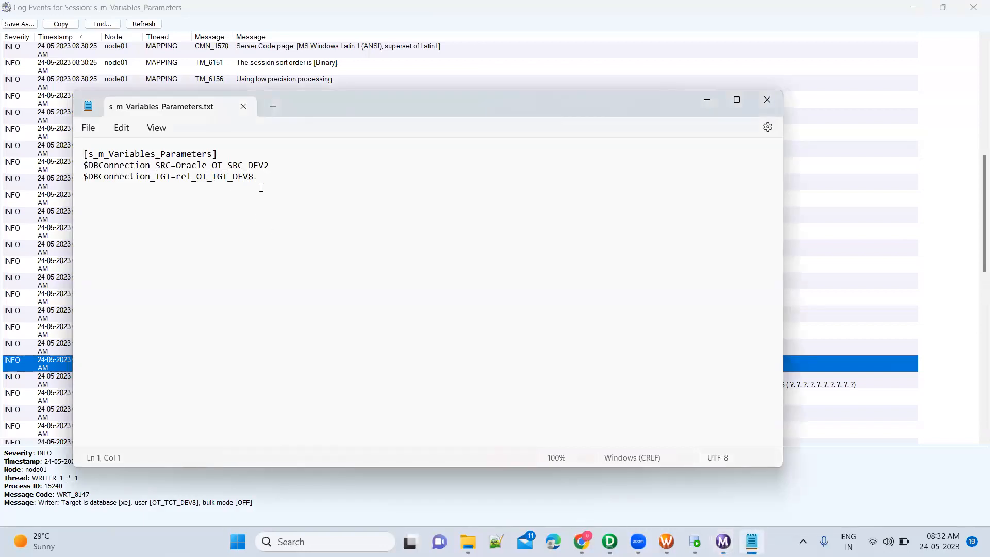
key(alt+Tab)
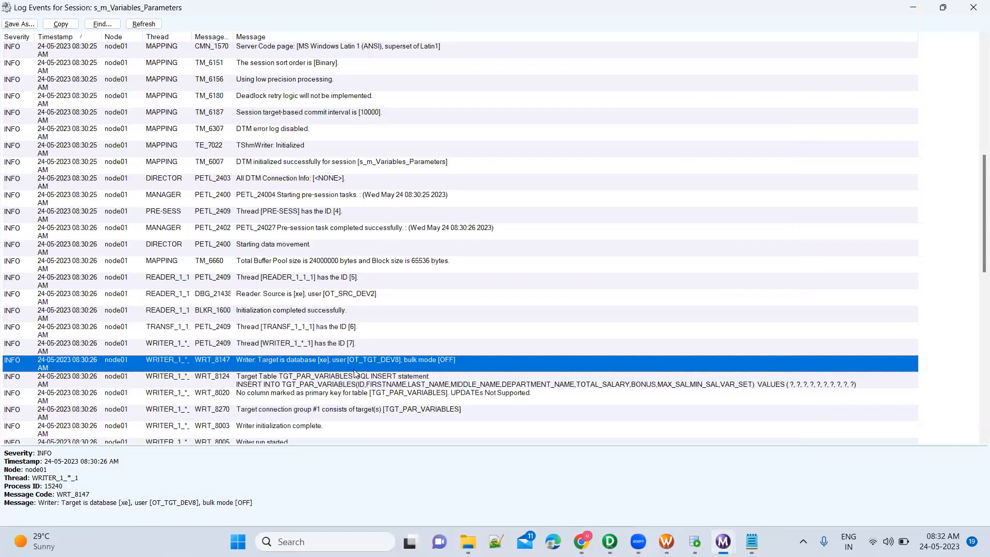
scroll(371, 372, down, 2)
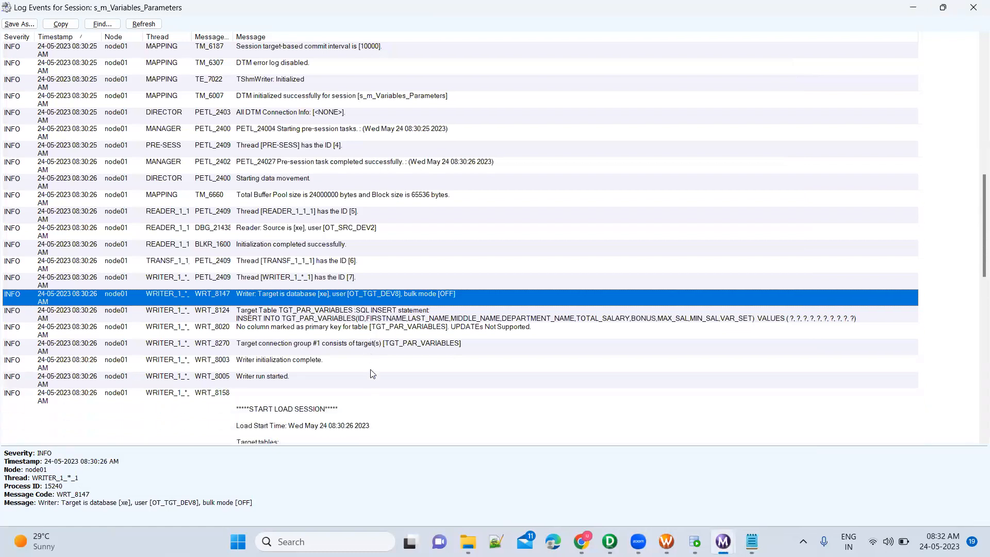
key(alt+Tab)
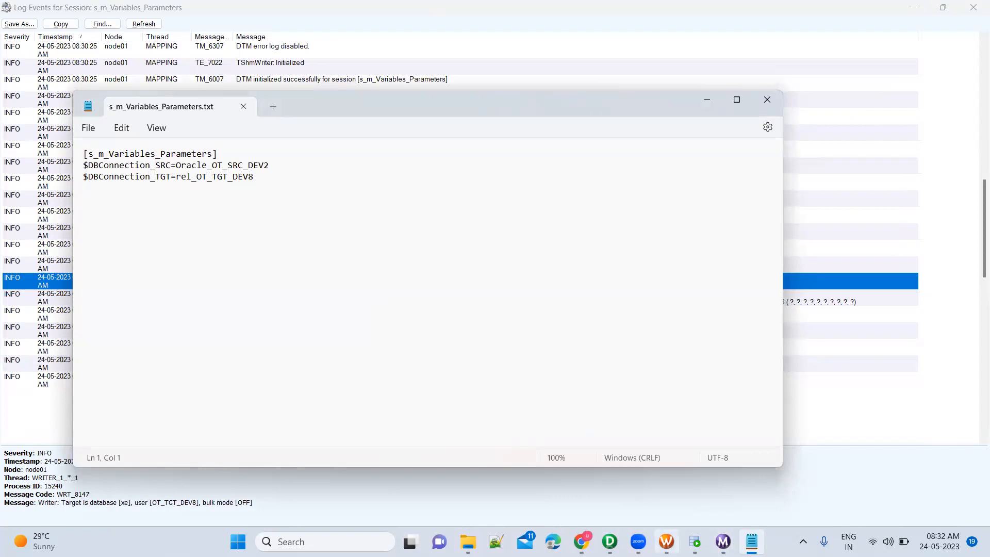
Switch to PowerCenter Designer and check the parameters and variables declared in the m_Variables_Parameters mapping
click(667, 541)
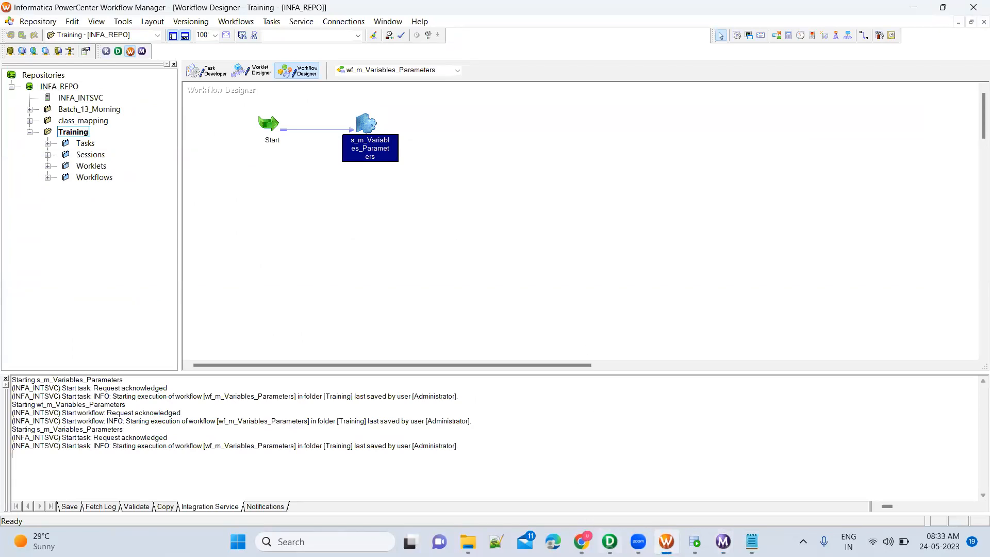
click(609, 541)
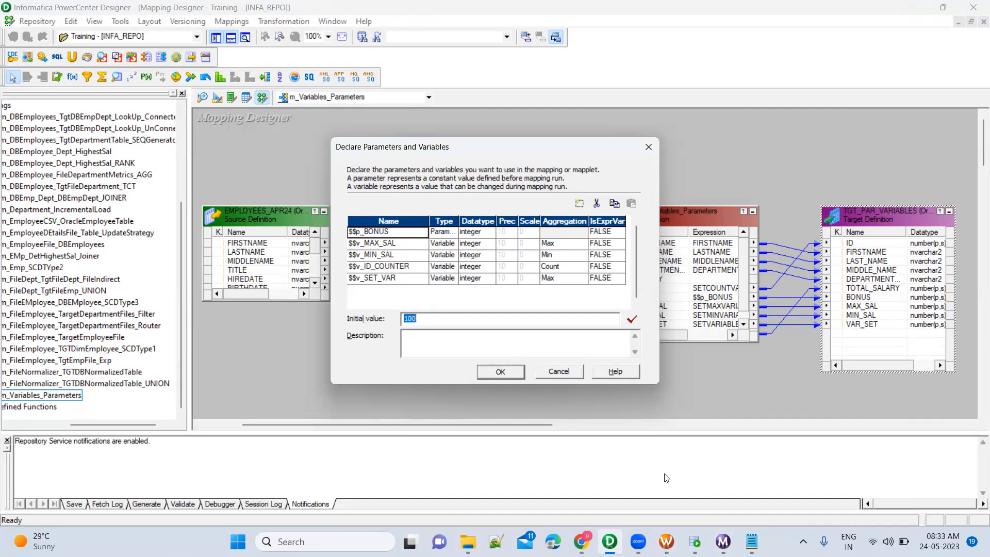
mouse_move(723, 541)
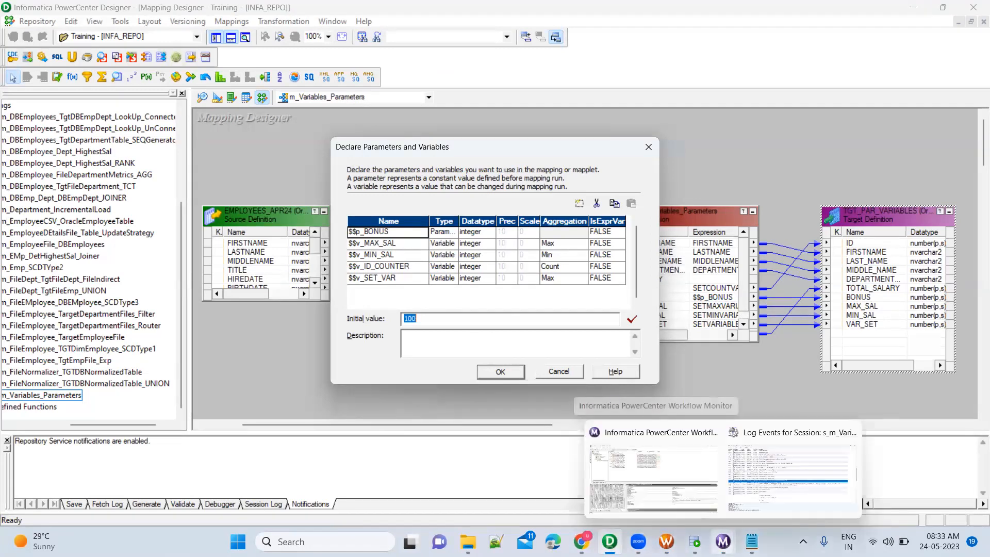
click(853, 430)
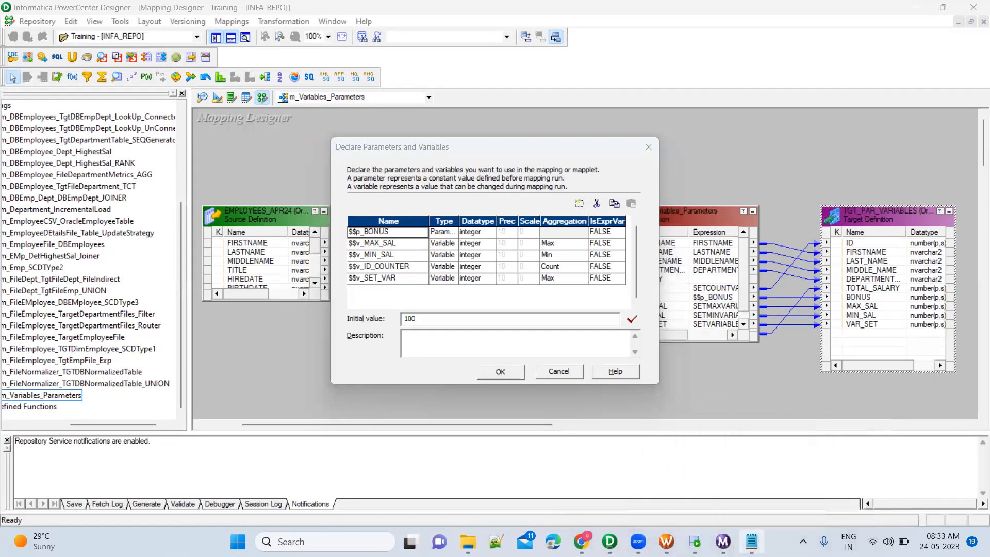
Copy the parameter name $$p_BONUS from the mapping's declarations onto a new line after $DBConnection_TGT in the parameter file
click(751, 541)
click(260, 184)
key(Return)
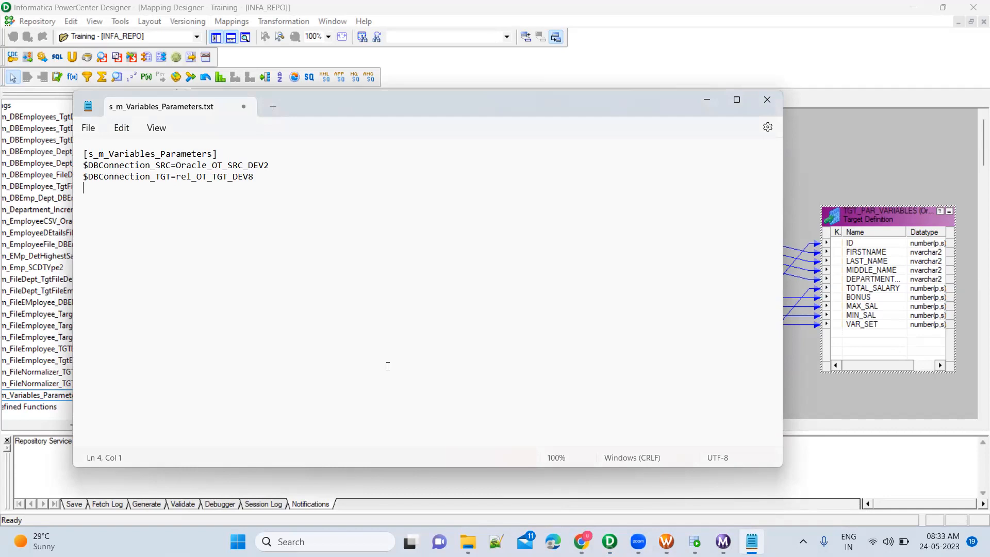
key(alt+Tab)
click(399, 232)
click(375, 233)
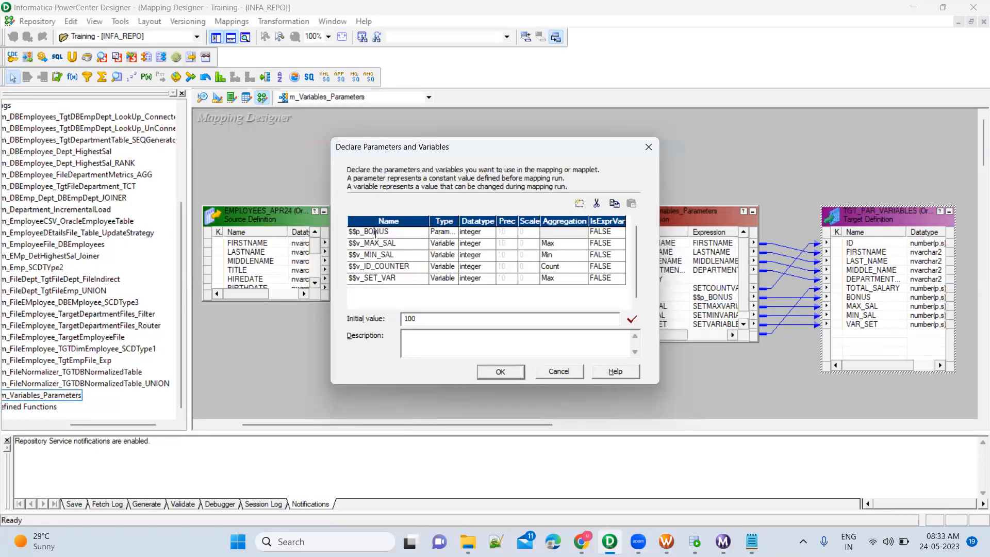
double_click(375, 233)
key(ctrl+c)
key(alt+Tab)
key(ctrl+v)
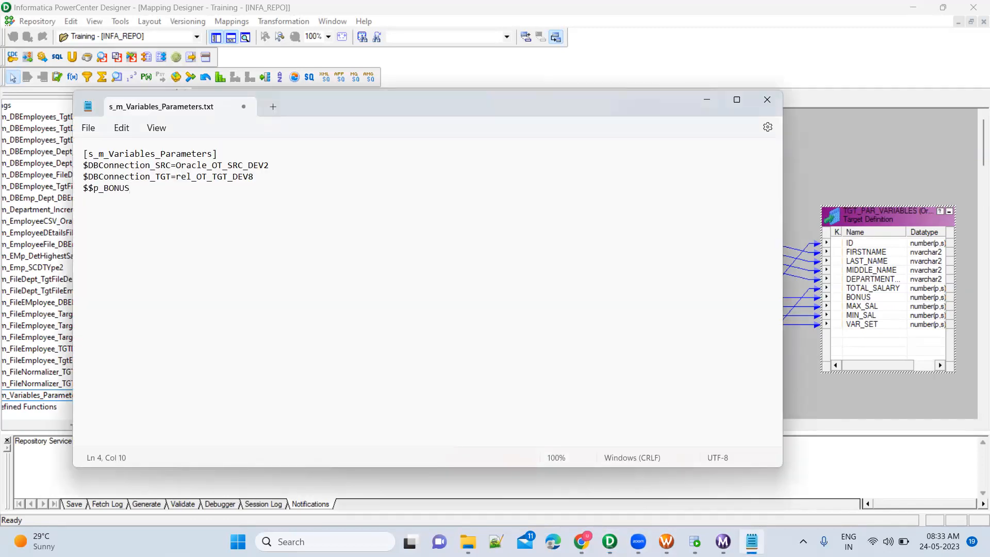
Assign the value 300 to $$p_BONUS in the parameter file
key(alt+Tab)
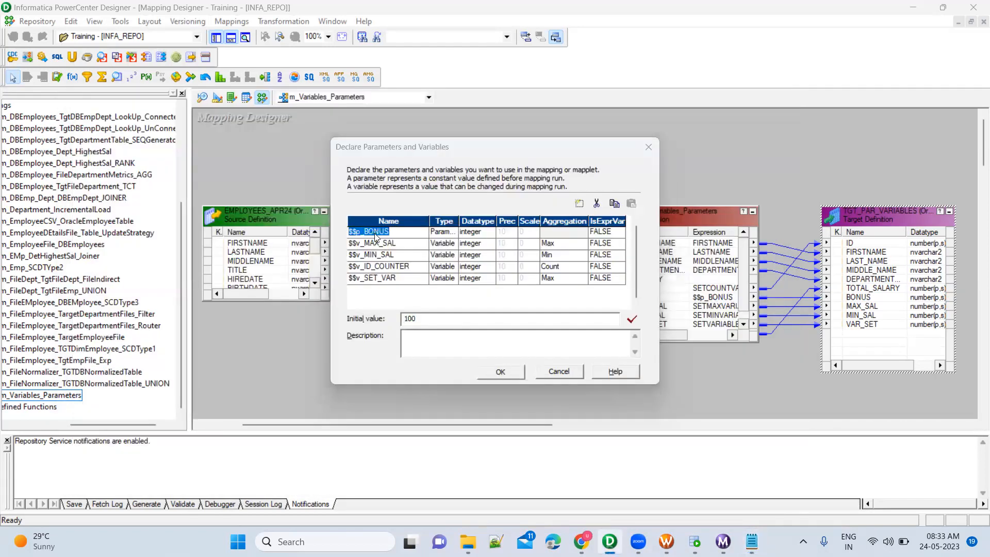
key(alt+Tab)
text(300)
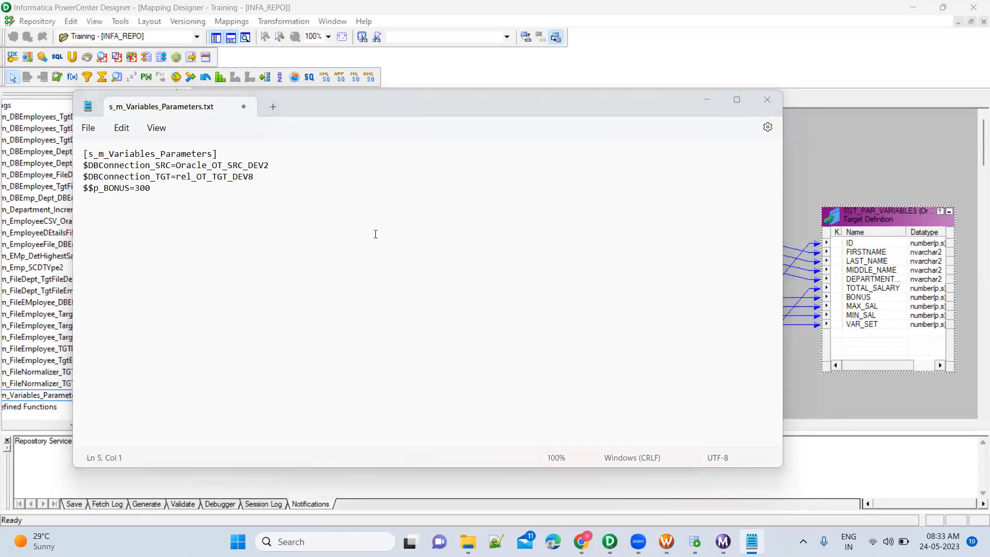
Copy the $$v_MAX_SAL variable name from the mapping declarations into the parameter file and assign it 200
key(alt+Tab)
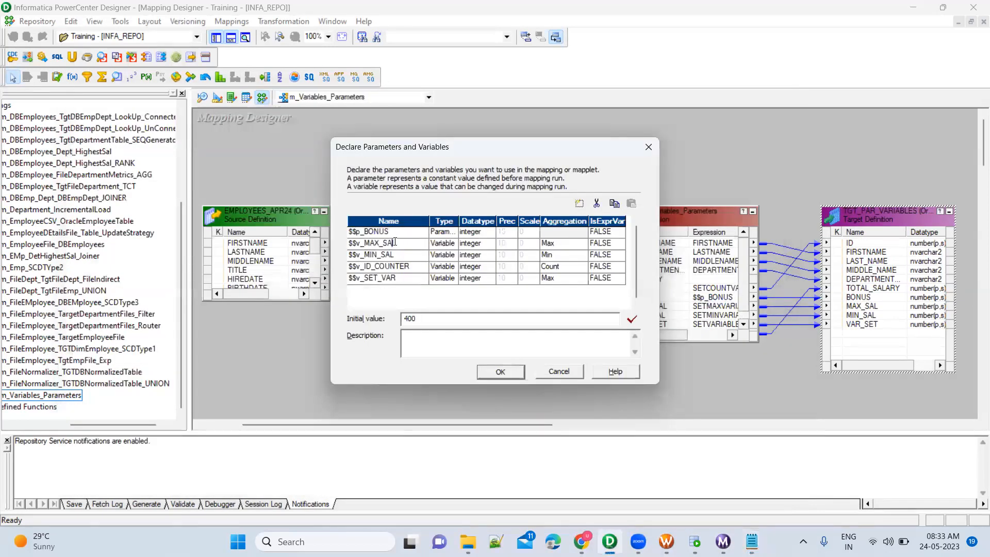
double_click(402, 243)
key(ctrl+c)
key(alt+Tab)
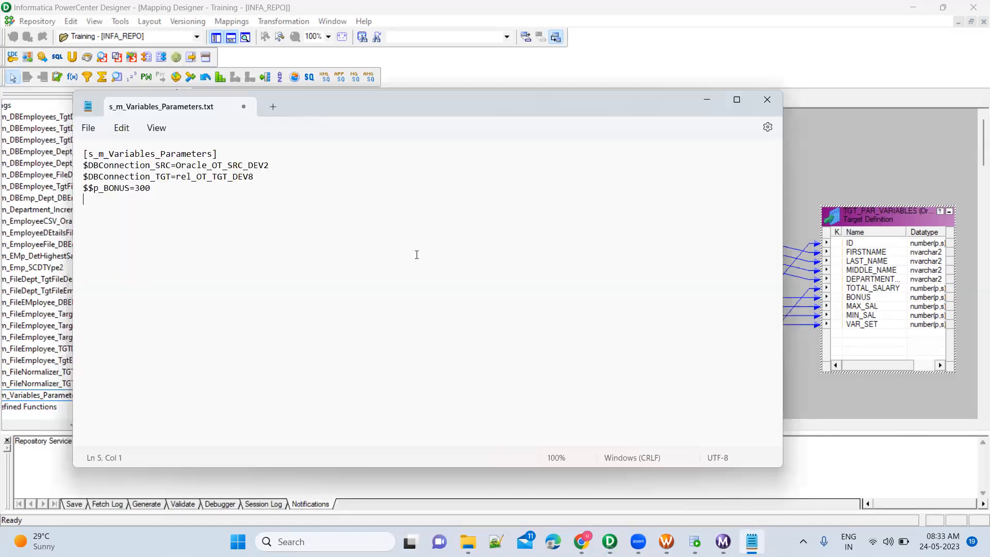
key(ctrl+v)
text(=200)
Copy the $$v_MIN_SAL variable name from the mapping declarations onto the next line of the parameter file and assign it 400
key(alt+Tab)
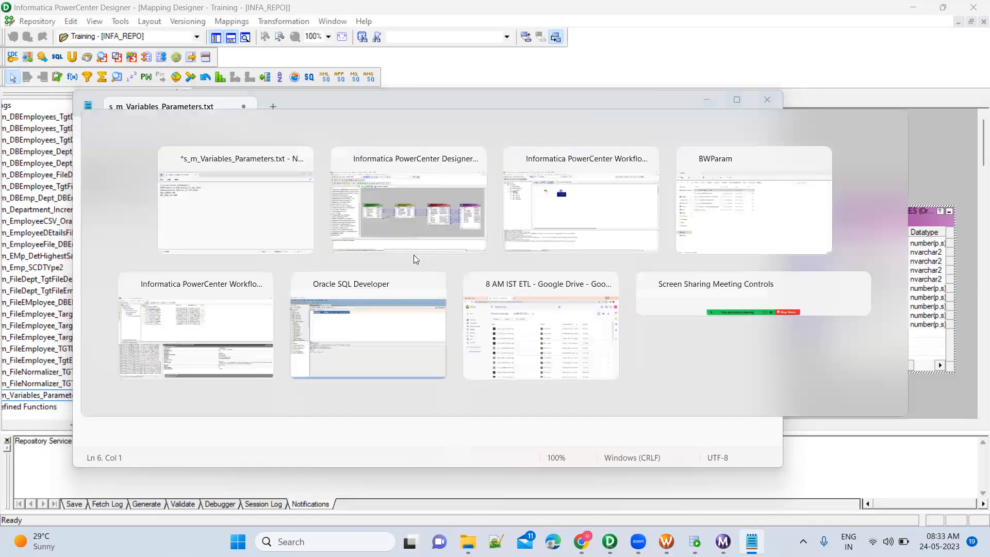
click(387, 255)
click(386, 255)
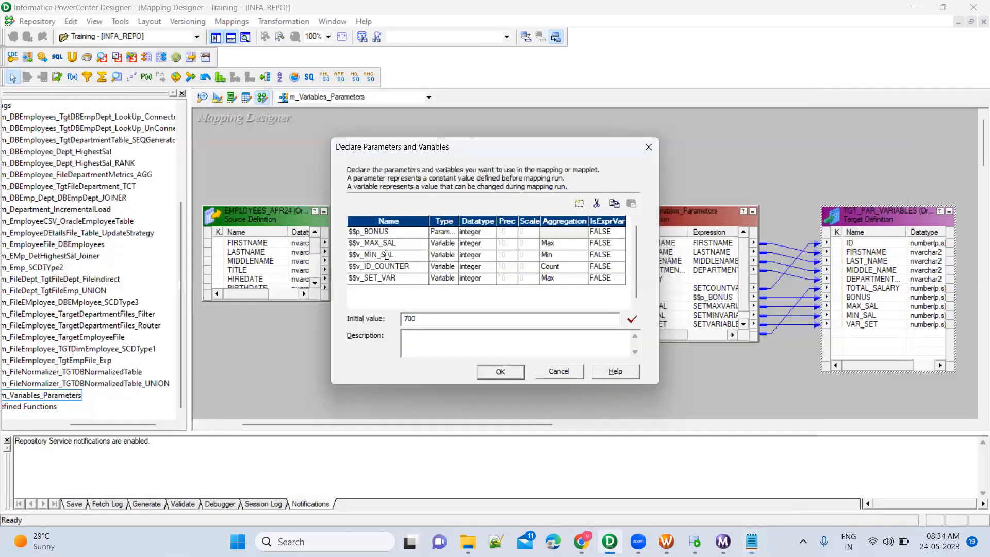
double_click(387, 255)
key(ctrl+c)
key(alt+Tab)
key(ctrl+v)
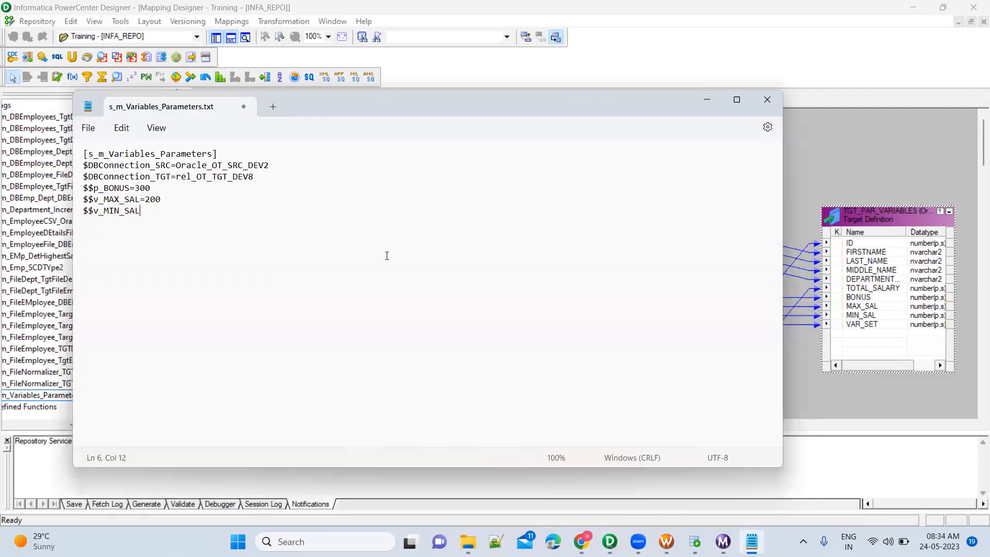
text(=400)
Copy the $$v_ID_COUNTER variable name from the mapping declarations into the parameter file and assign it 10
key(alt+Tab)
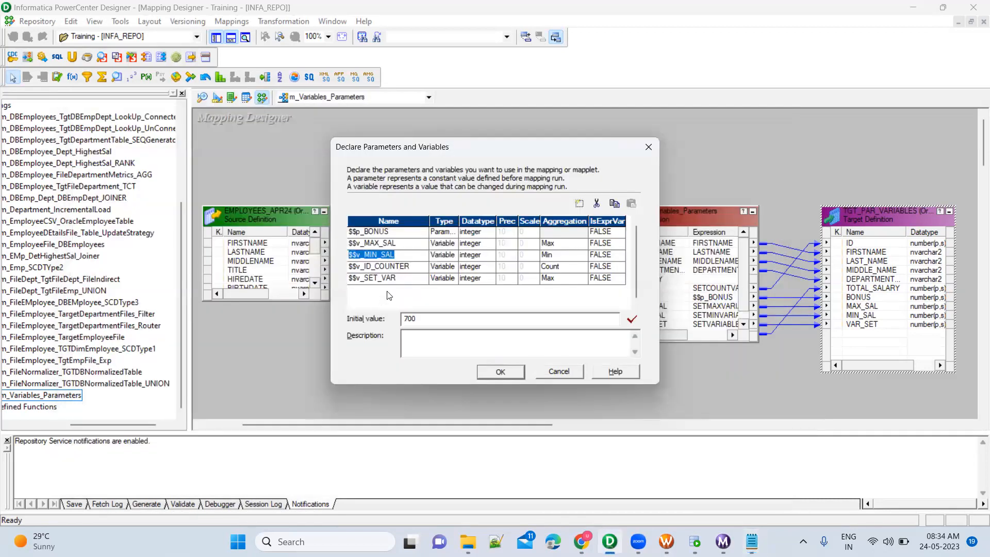
click(387, 266)
click(387, 266)
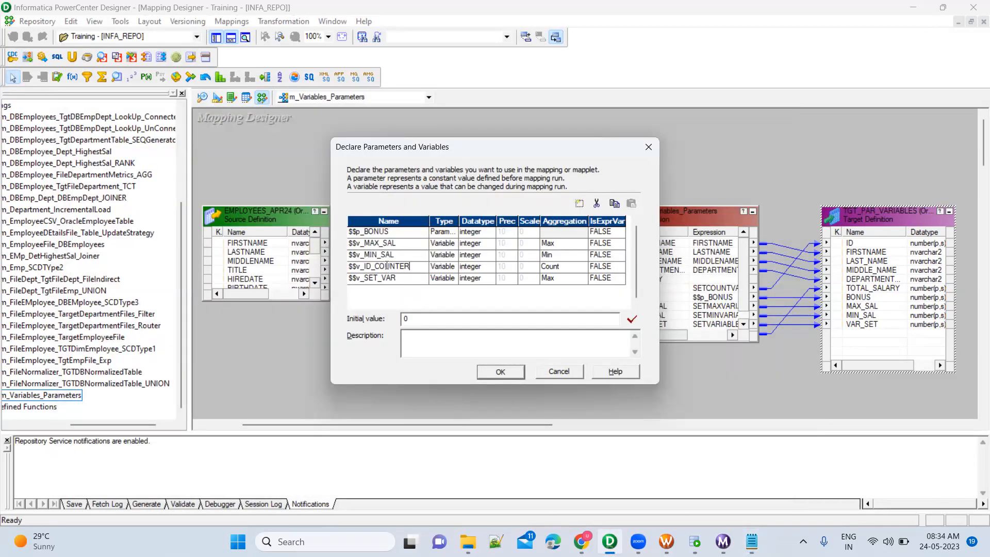
double_click(387, 265)
key(ctrl+c)
key(alt+Tab)
key(ctrl+v)
text(=10)
Copy $$v_SET_VAR from the mapping declarations into the parameter file, assign it 30, and save the file
key(alt+Tab)
click(385, 278)
click(384, 279)
key(End)
click(392, 278)
key(shift+Left)
key(shift+Left)
key(shift+Left)
key(shift+Left)
key(shift+Left)
key(shift+Left)
key(shift+Left)
key(shift+Left)
key(shift+Left)
key(shift+Left)
key(shift+Left)
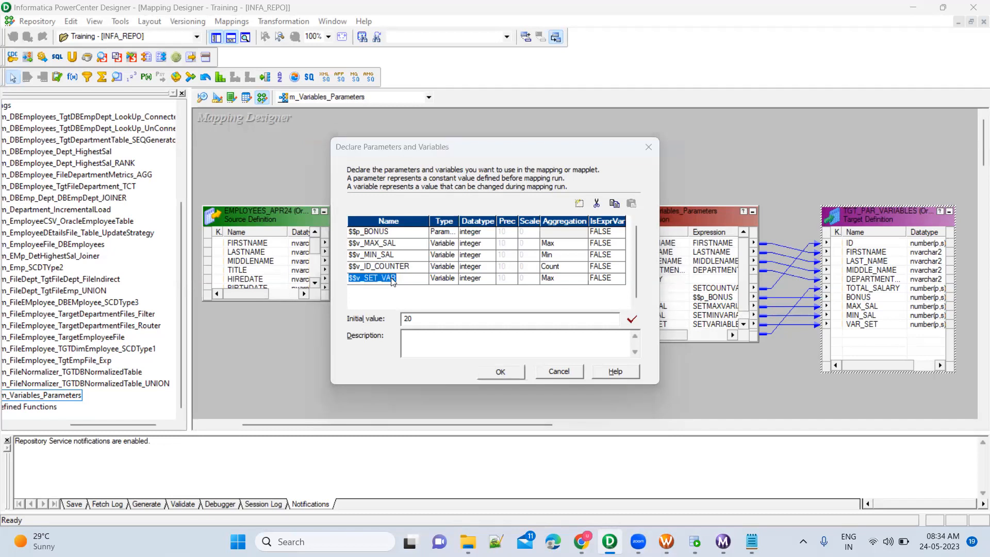
key(alt+Tab)
key(ctrl+v)
text(=30)
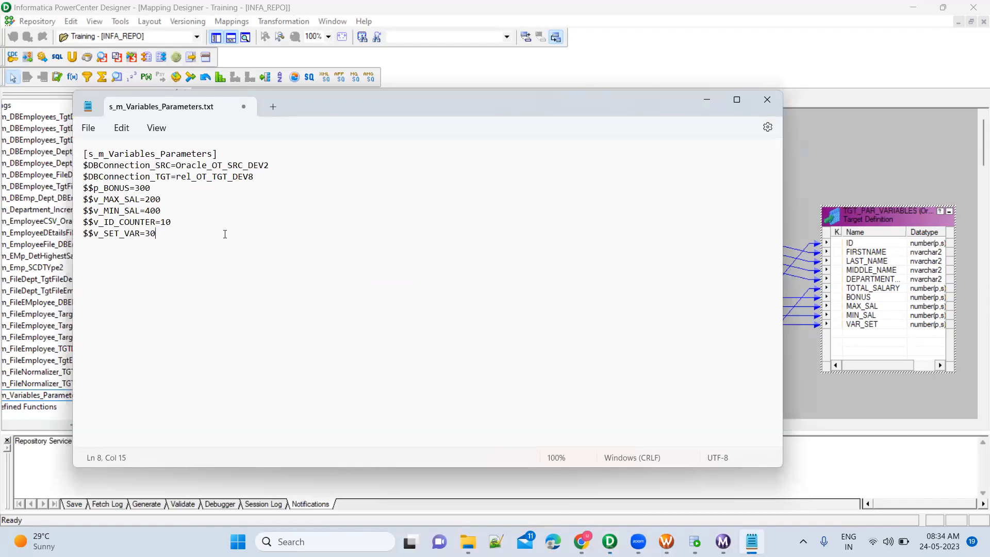
click(89, 127)
click(106, 221)
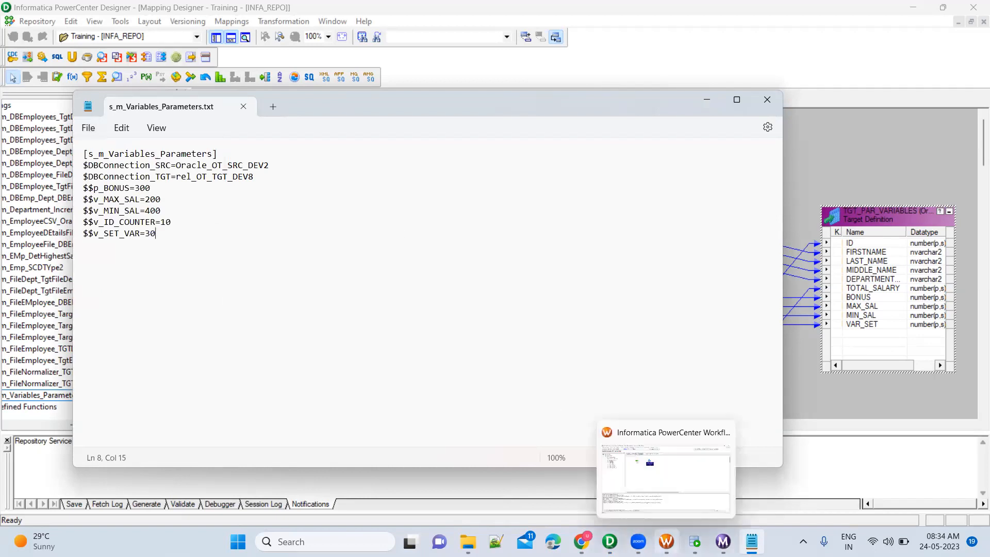
Switch to PowerCenter Workflow Manager, reset the persistent variable values of the s_m_Variables_Parameters session, and try to save the folder
click(667, 541)
click(554, 288)
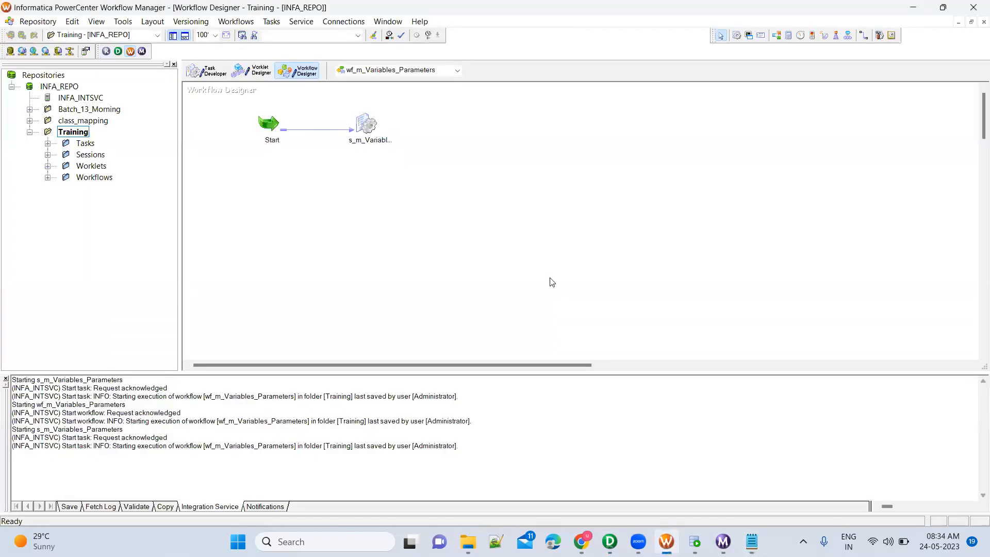
right_click(366, 123)
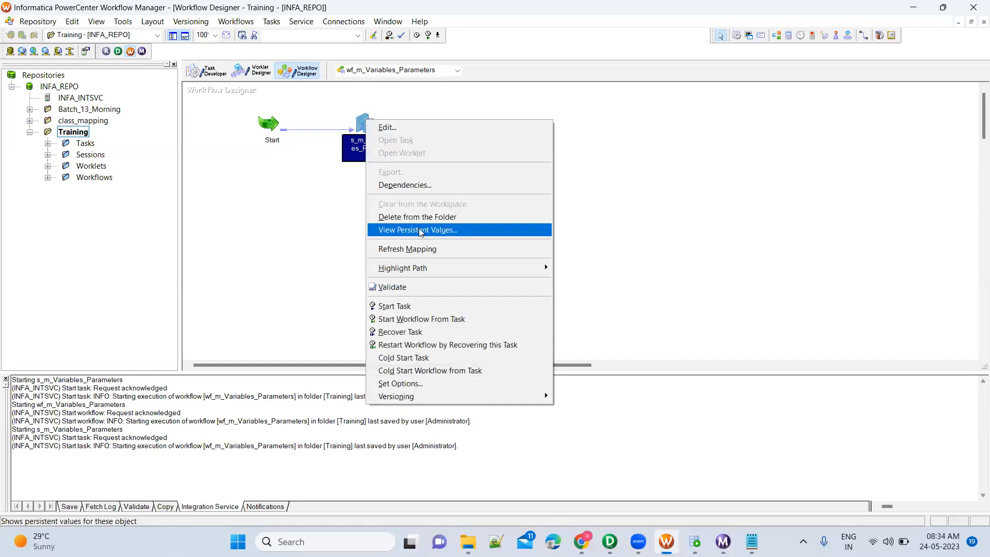
click(421, 230)
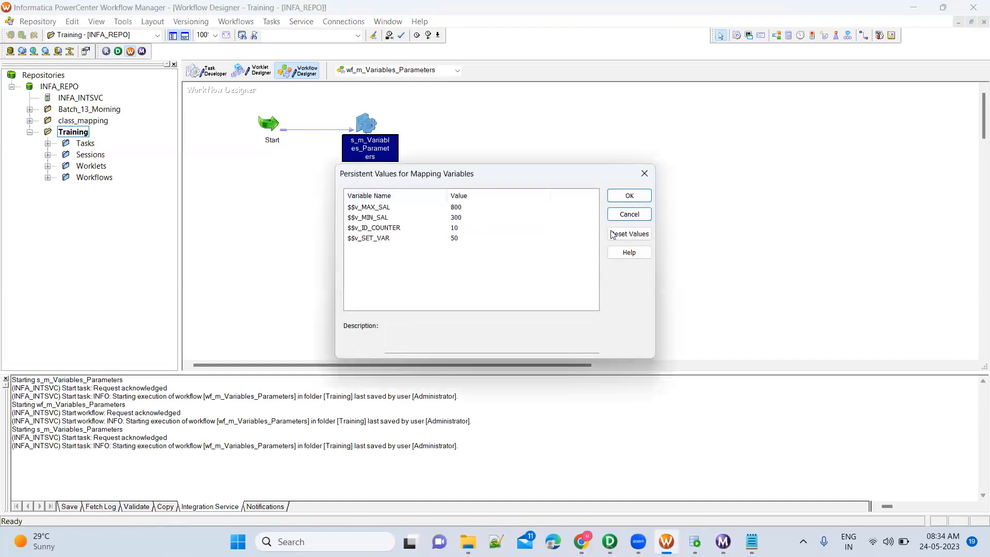
click(629, 234)
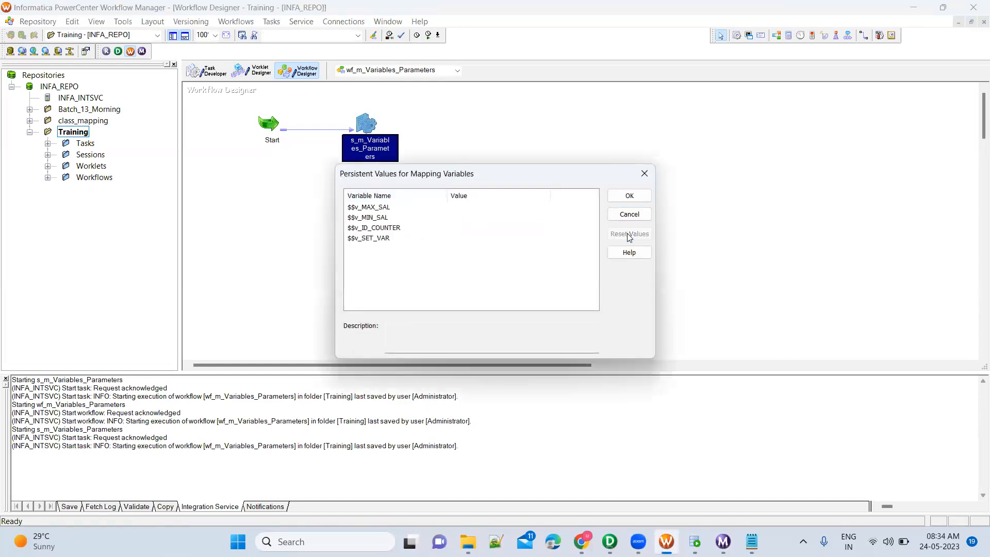
click(629, 196)
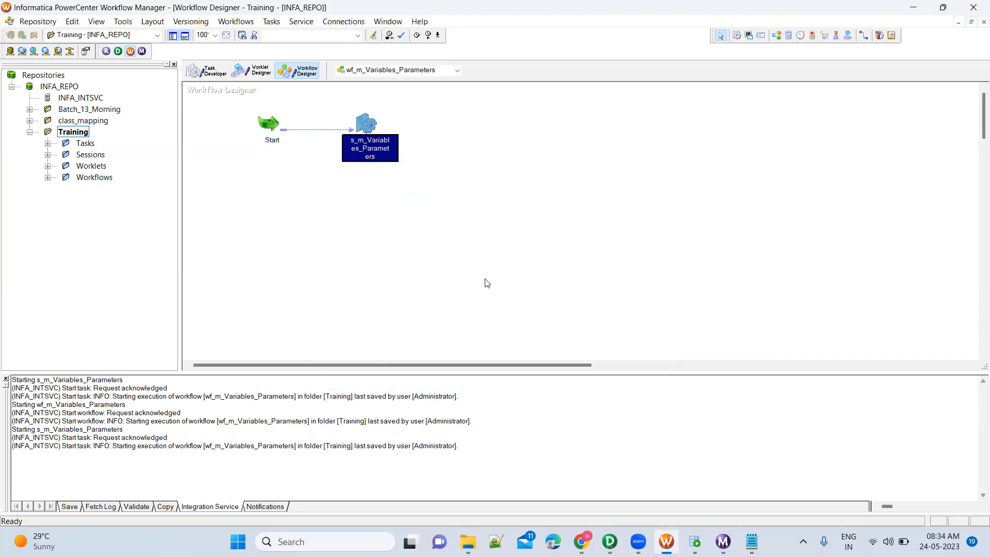
key(ctrl+s)
click(591, 307)
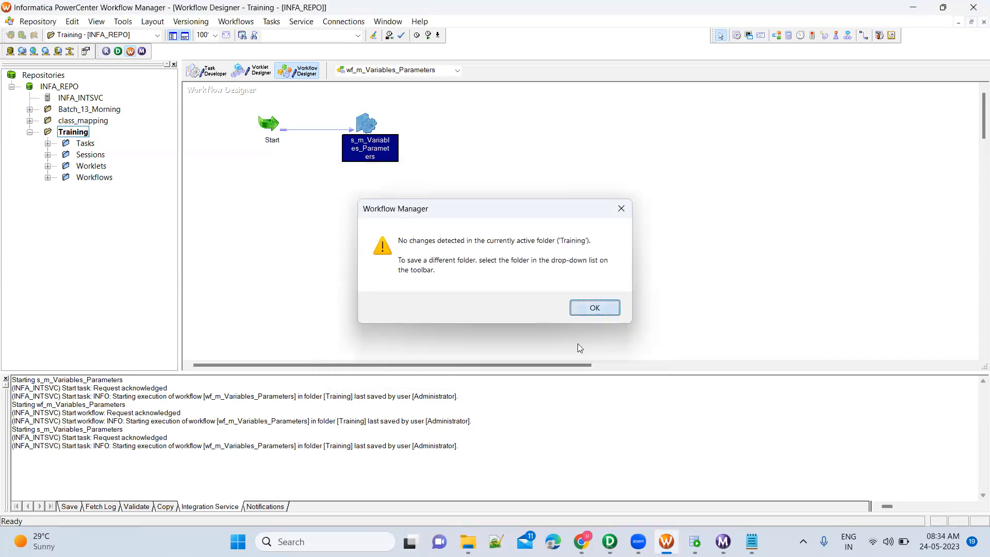
Switch to Designer, cancel the parameter and variable declarations, and review the saved parameter file before minimizing it
click(607, 536)
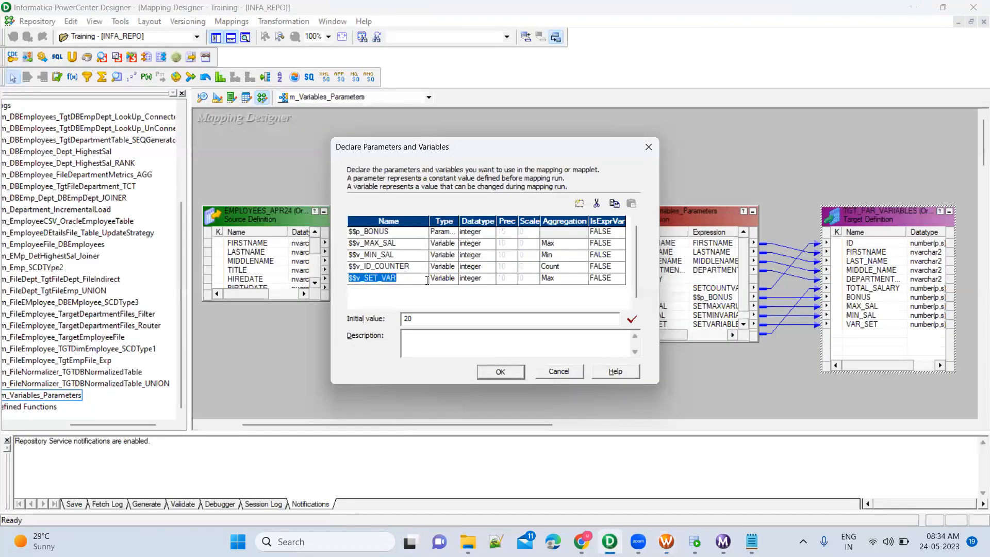
click(565, 372)
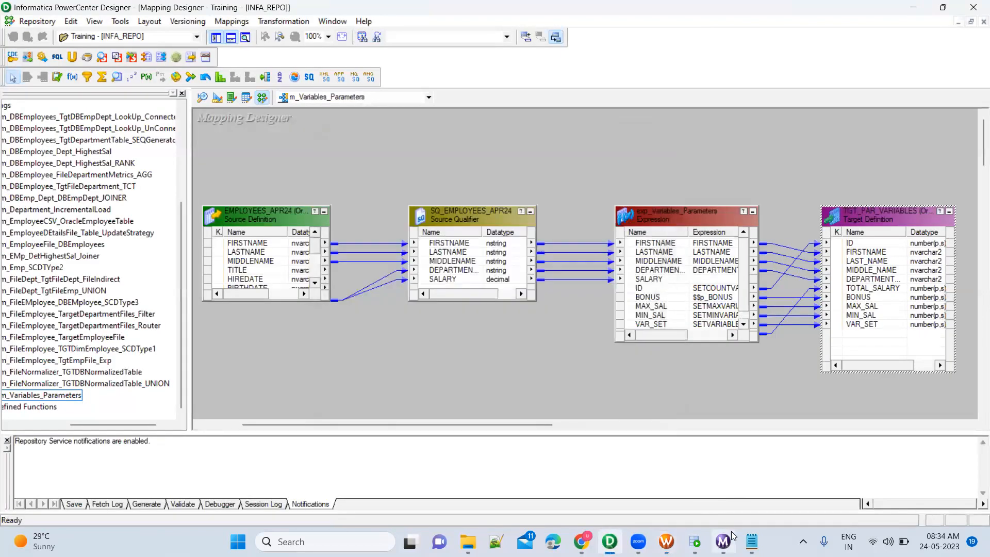
mouse_move(751, 541)
click(751, 484)
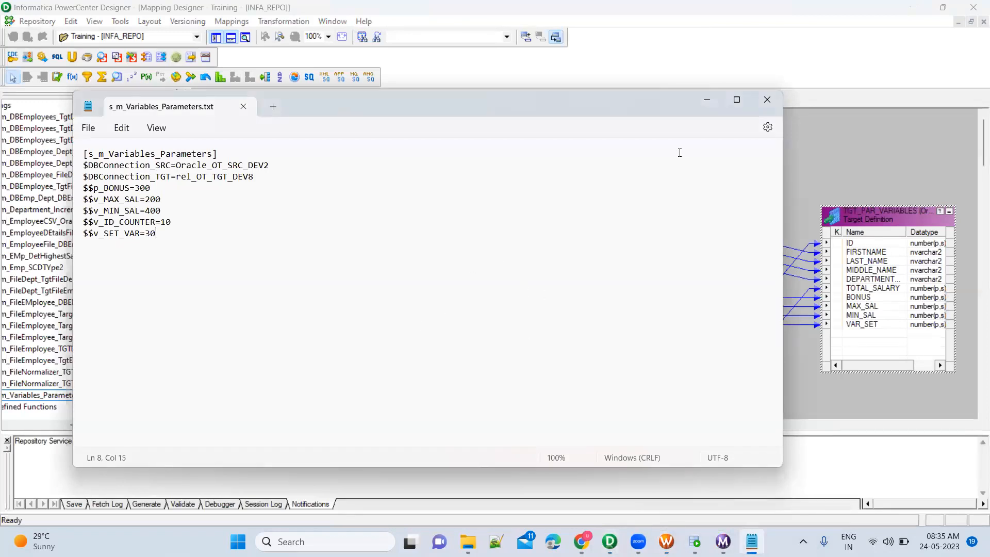
click(710, 104)
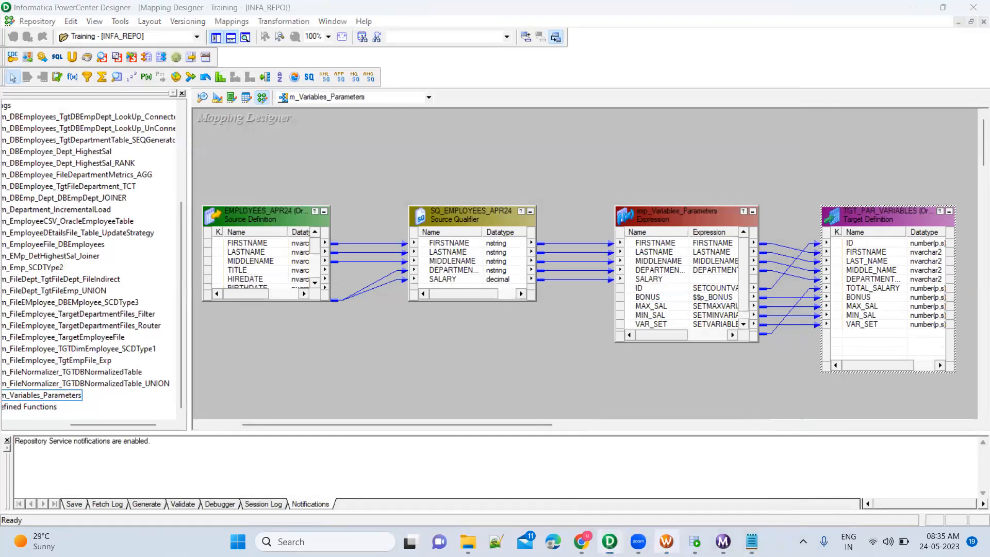
In Workflow Manager, enable the truncate target table option for TGT_PAR_VARIABLES in the session's mapping settings and accept the changes
click(666, 541)
double_click(365, 123)
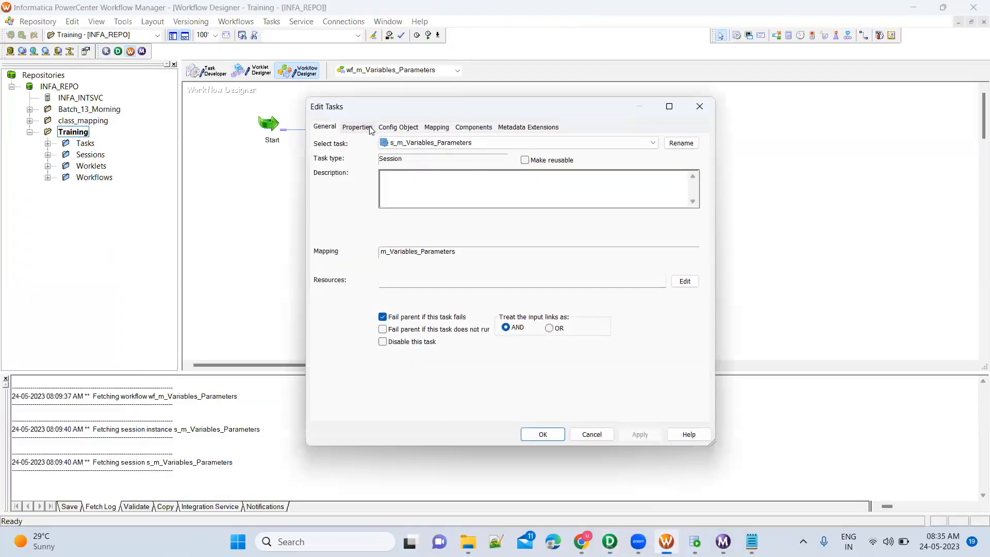
click(436, 127)
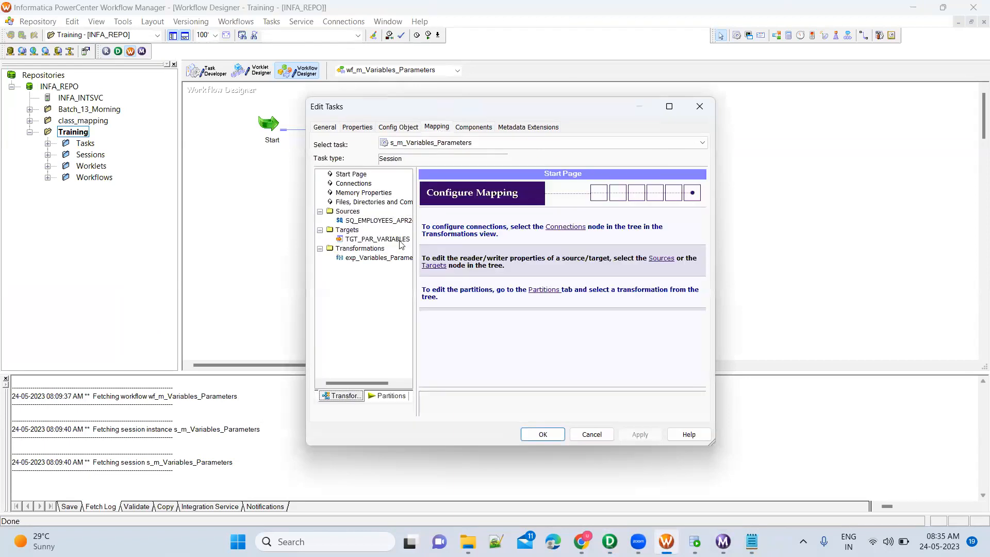
click(378, 239)
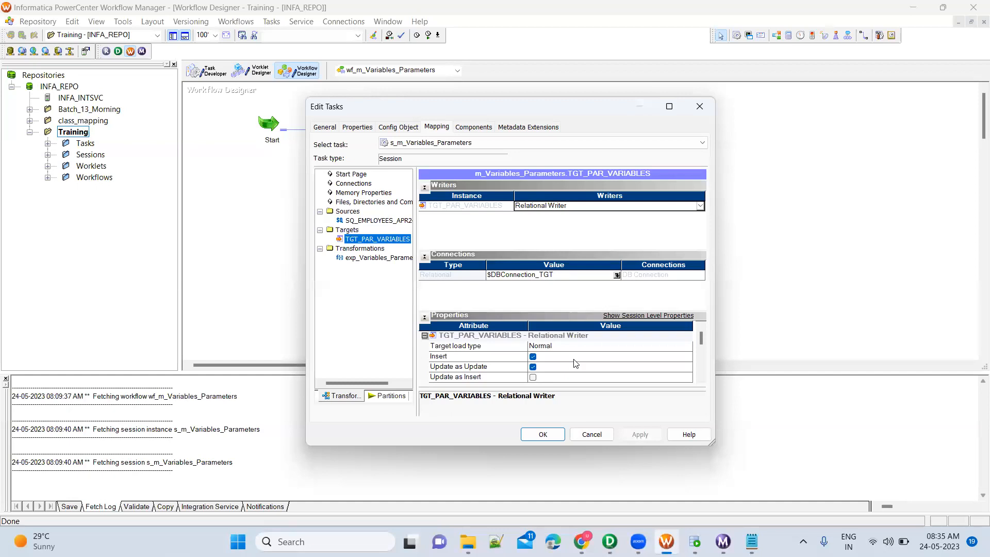
scroll(576, 364, down, 2)
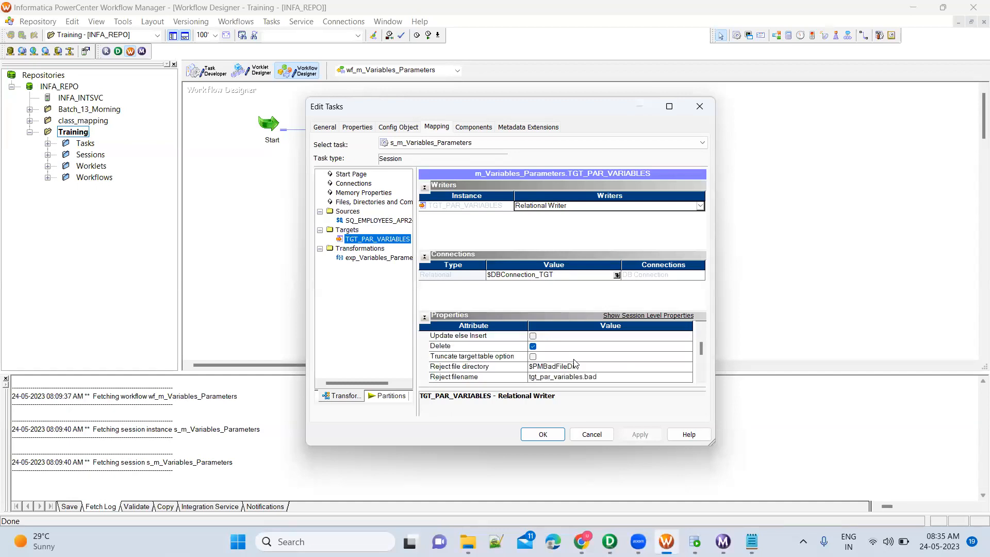
click(533, 356)
click(626, 437)
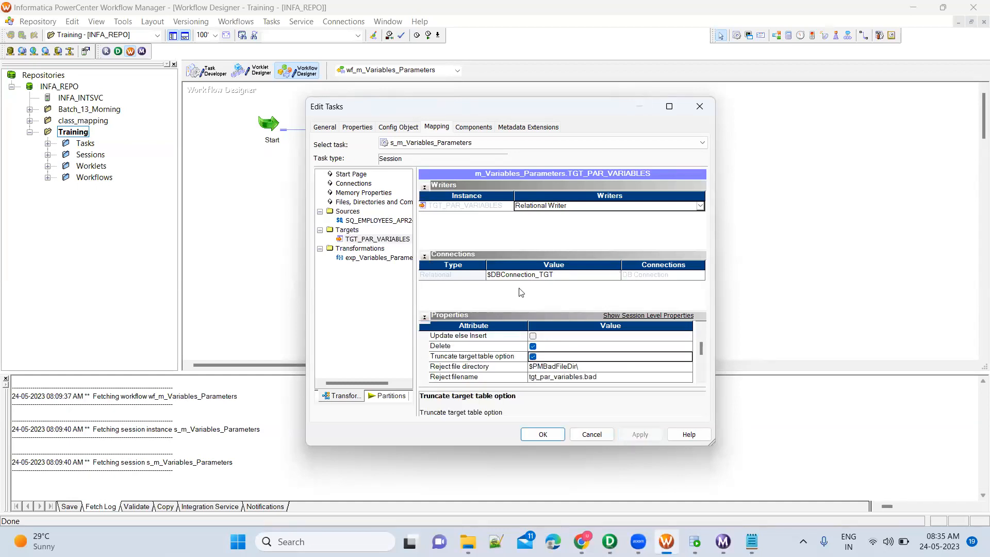
click(551, 438)
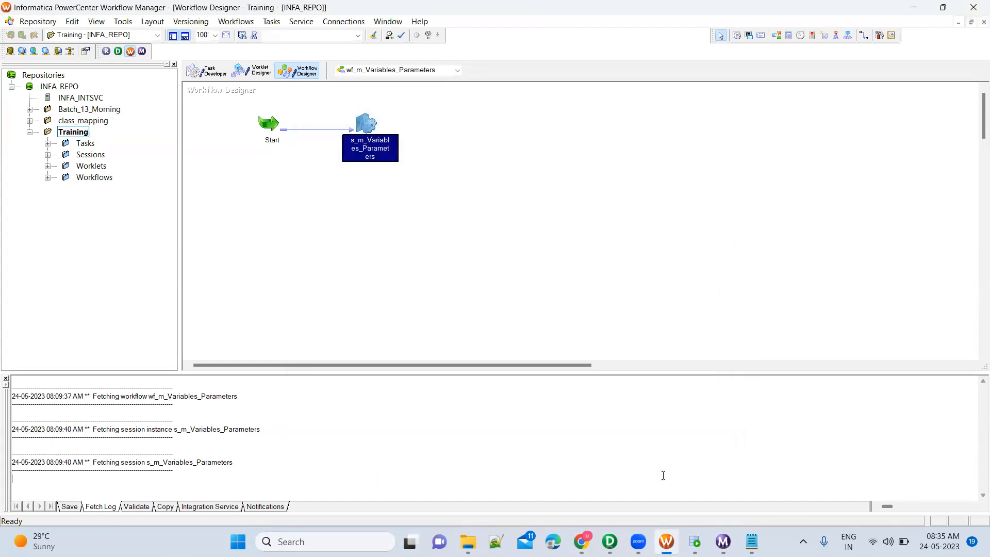
Reopen the s_m_Variables_Parameters session and check the TGT_PAR_VARIABLES target connection and the session's parameter filename
double_click(372, 123)
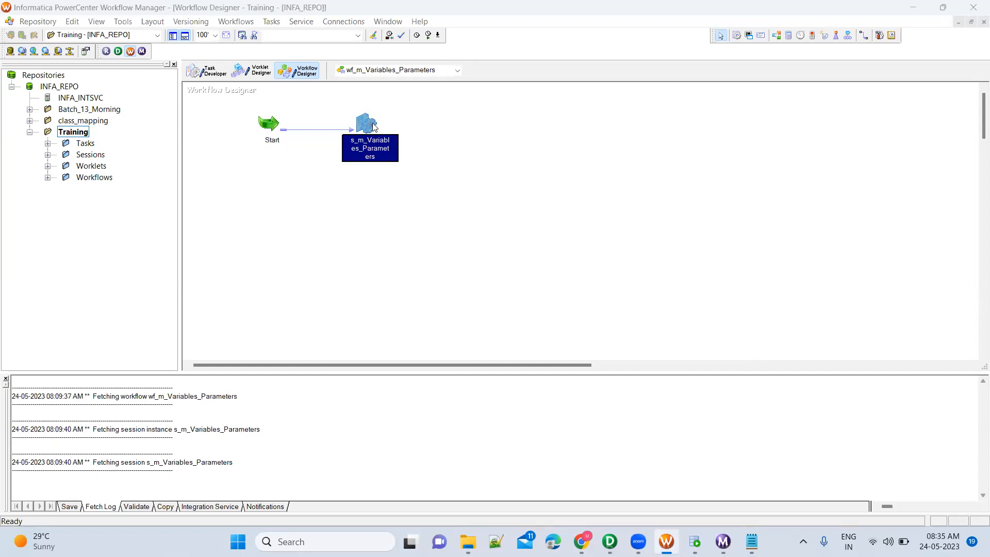
click(436, 127)
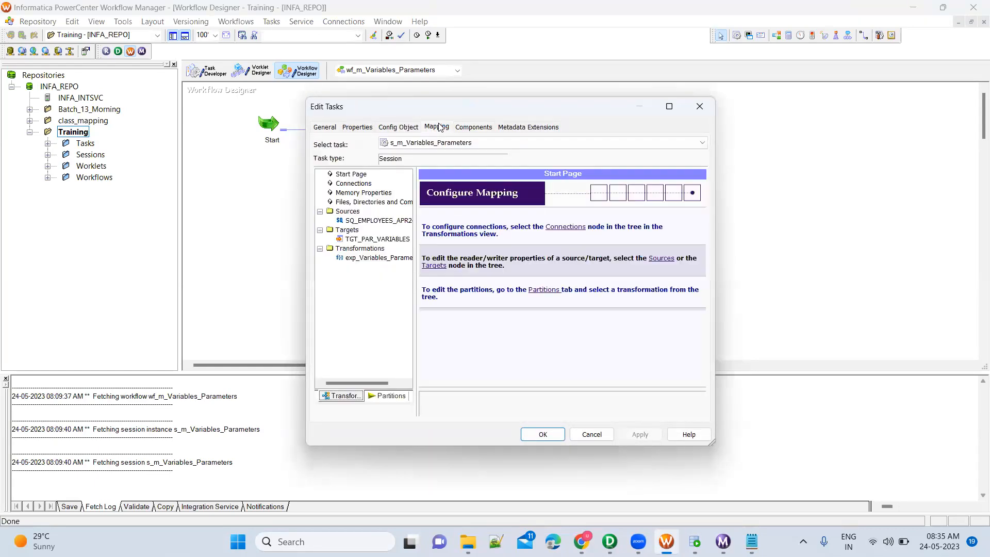
click(399, 237)
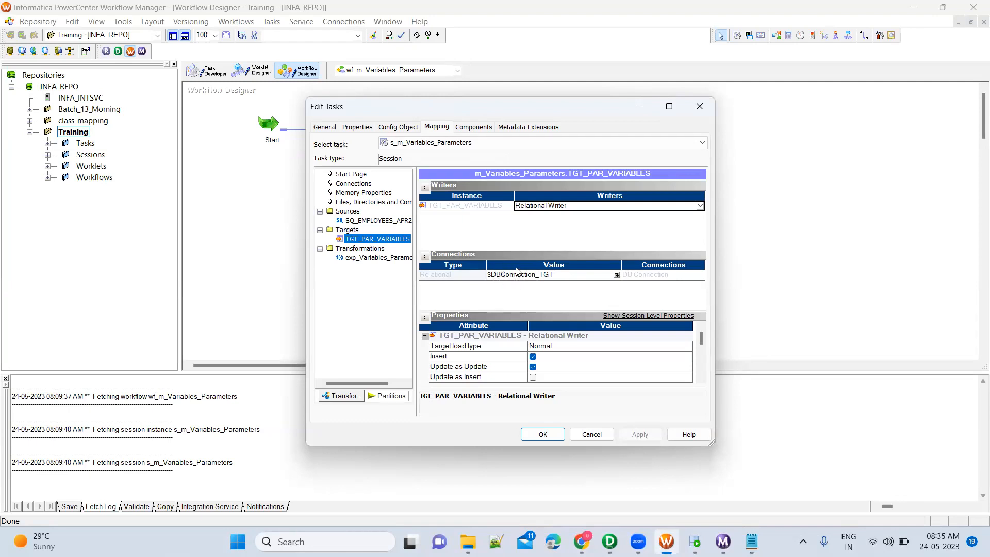
click(363, 129)
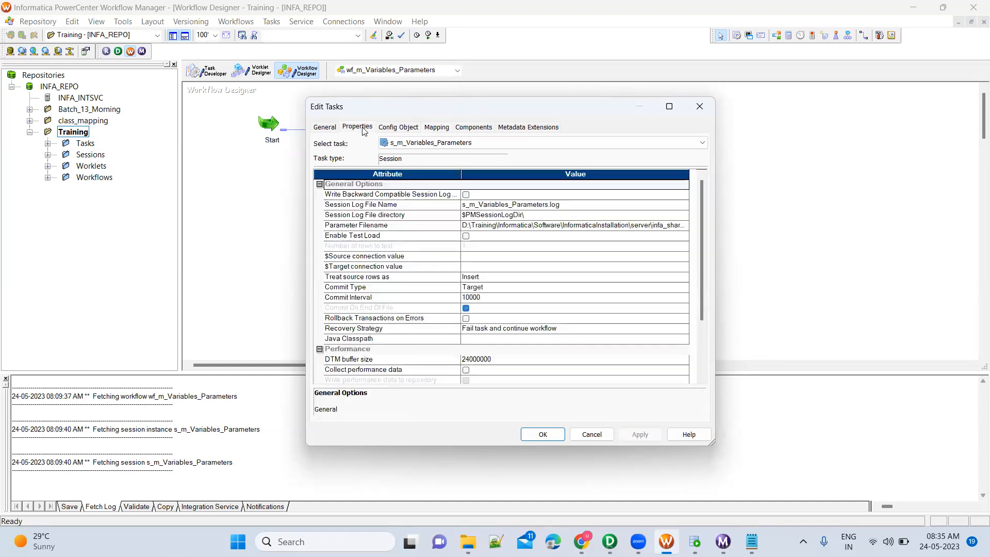
click(497, 227)
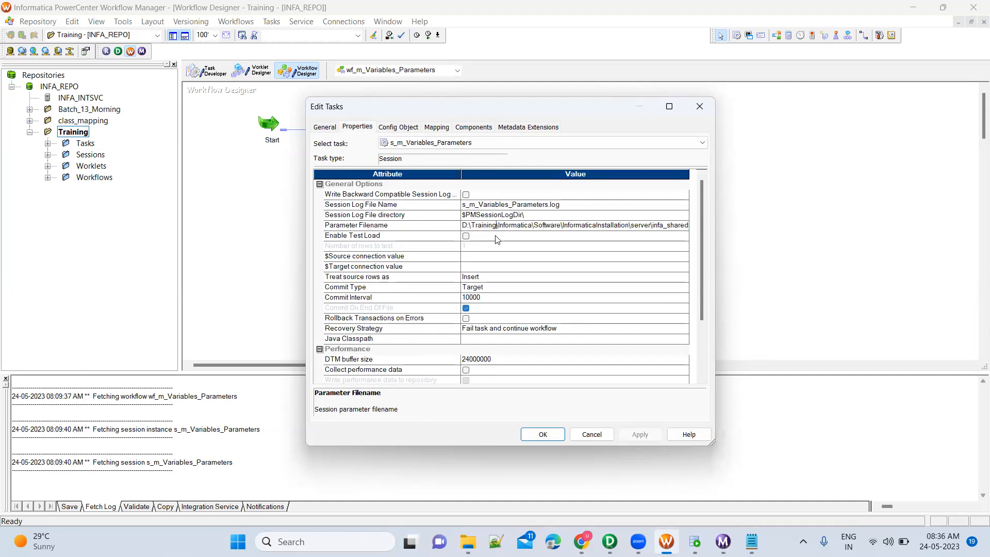
click(422, 216)
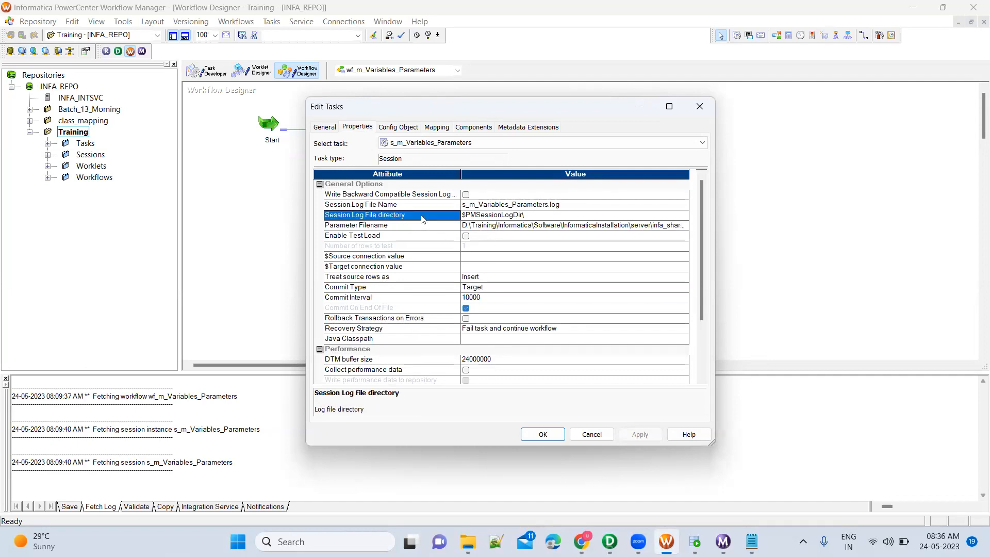
click(405, 227)
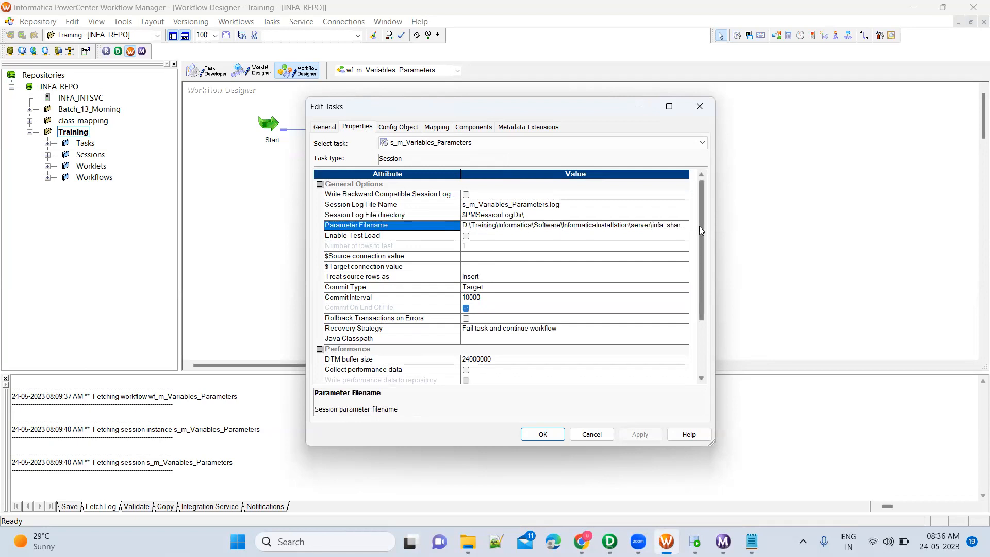
Open s_m_Variables_Parameters.txt from the BWParam folder and check the target connection assigned to $DBConnection_TGT
click(467, 541)
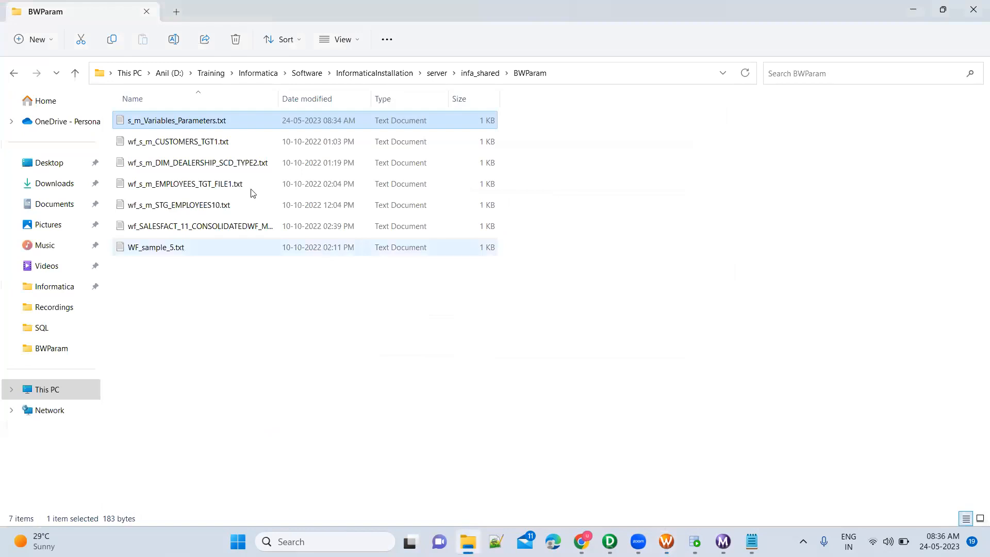
double_click(225, 125)
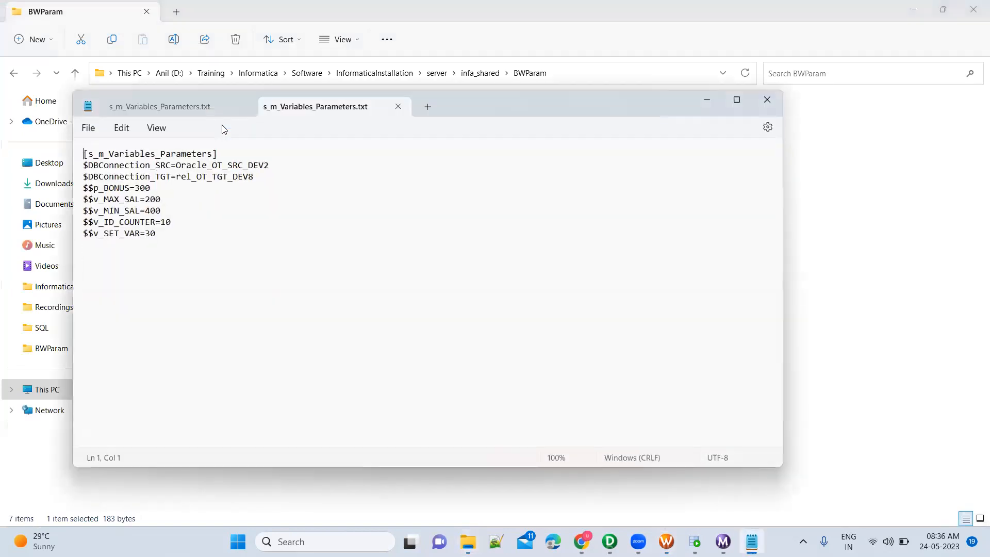
drag(176, 177, 264, 178)
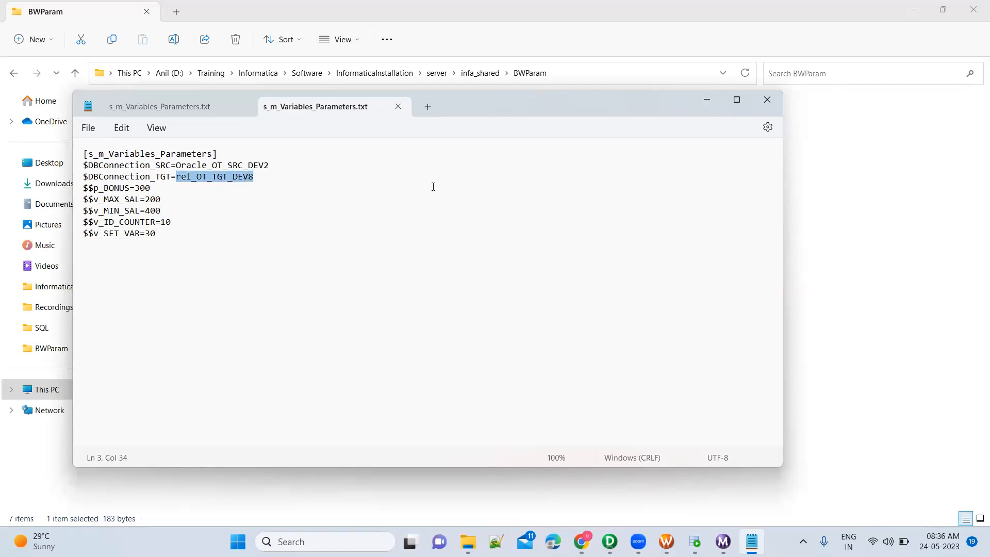
Switch to Workflow Manager and check the session's TGT_PAR_VARIABLES and SQ_EMPLOYEES_APR24 connections and its parameter filename
mouse_move(665, 541)
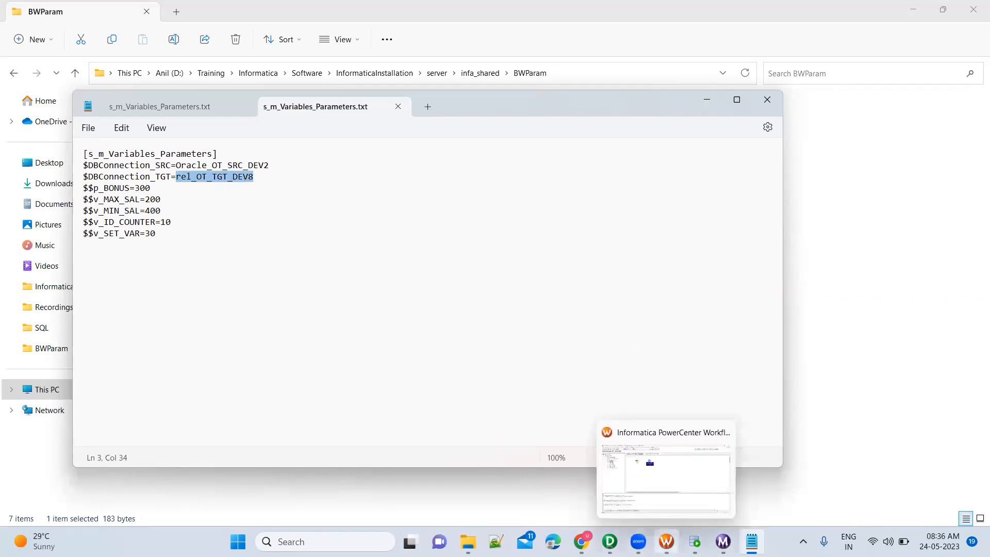
click(665, 454)
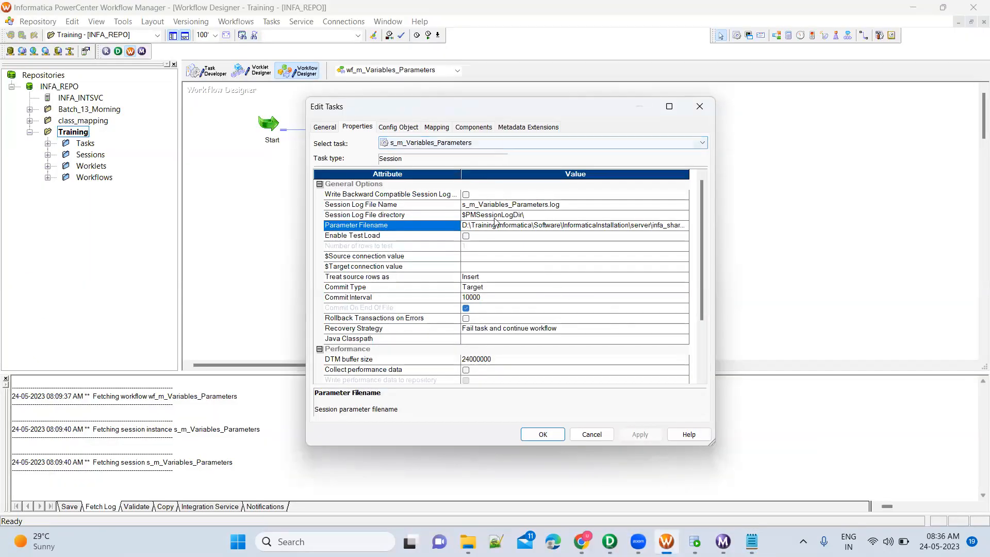
click(436, 127)
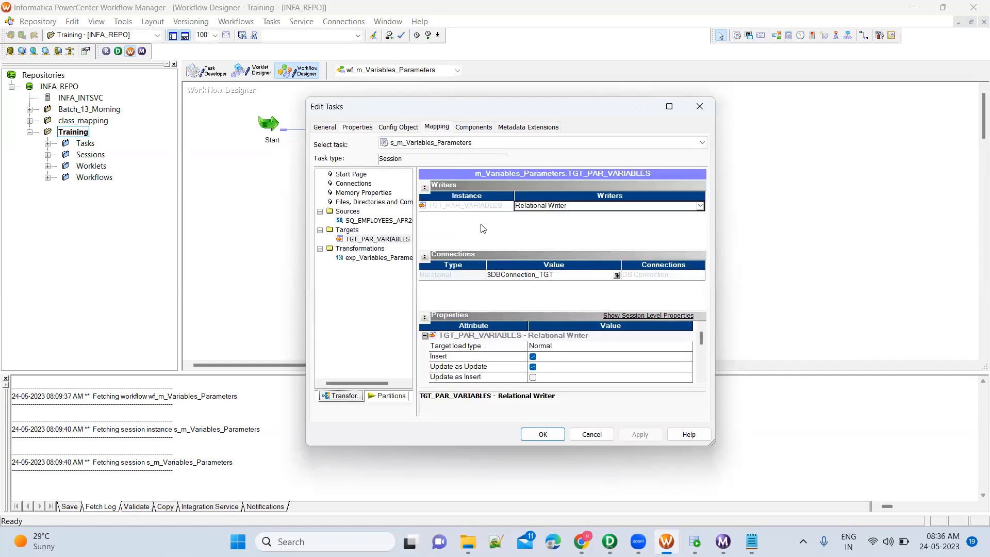
click(390, 239)
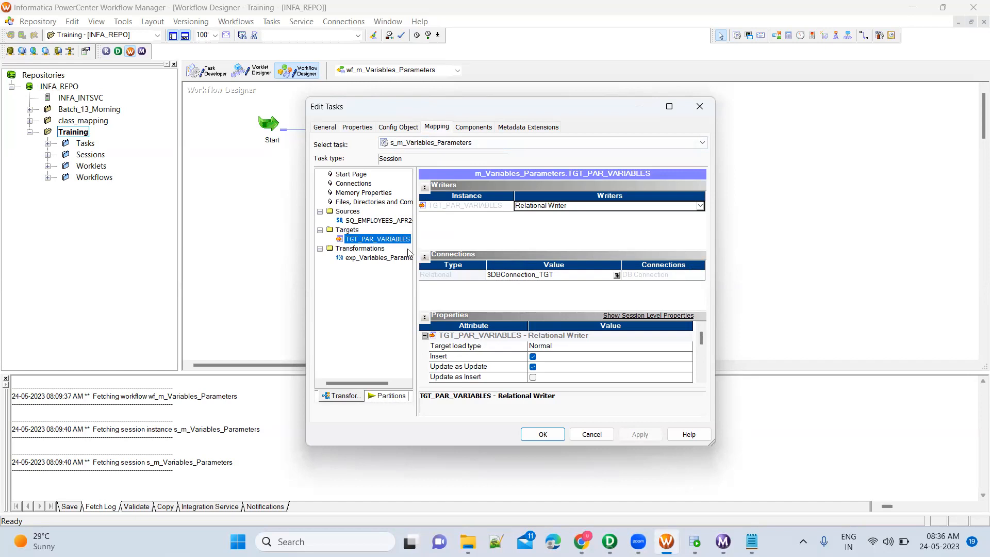
click(386, 222)
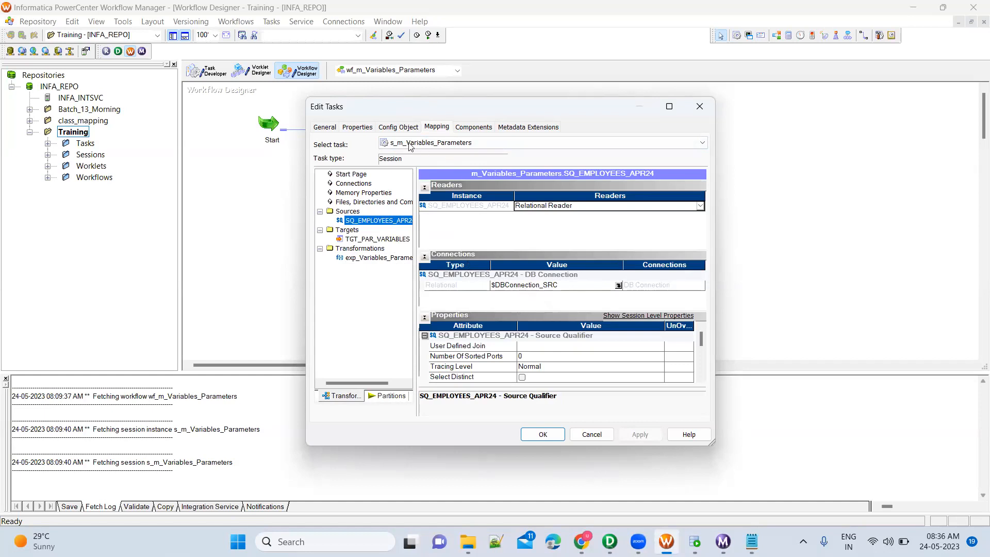
click(357, 127)
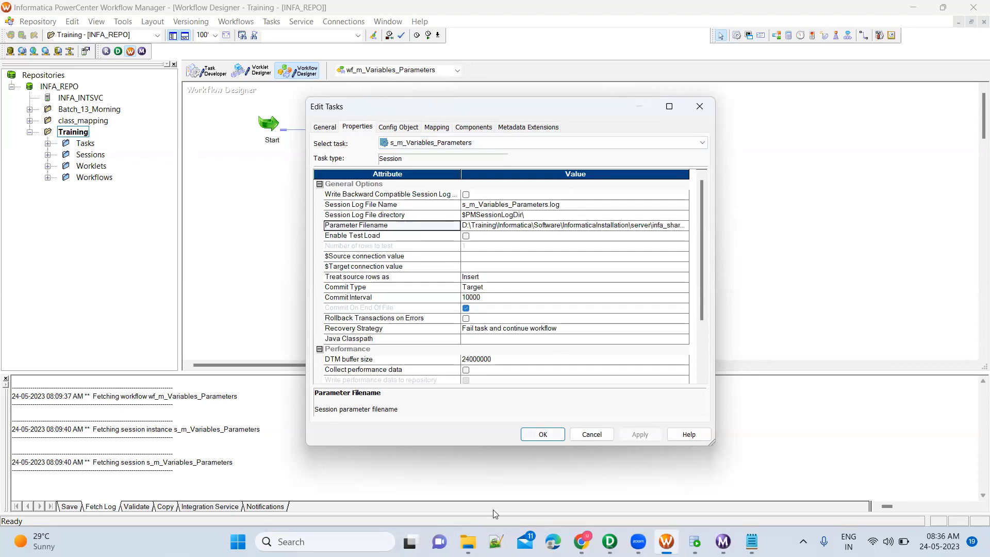
Return to the BWParam folder and review the source and target connection entries in the open parameter file
click(474, 540)
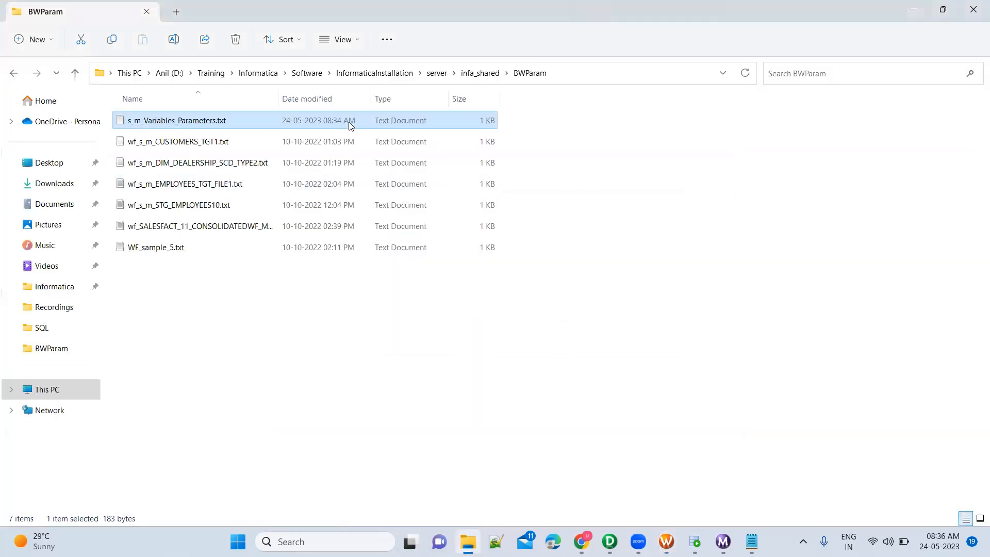
click(752, 541)
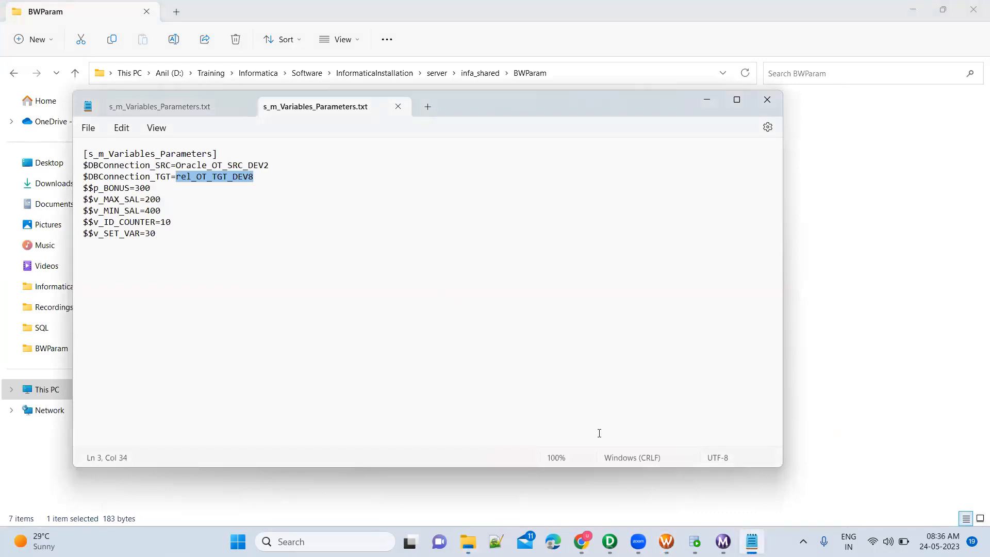
click(258, 166)
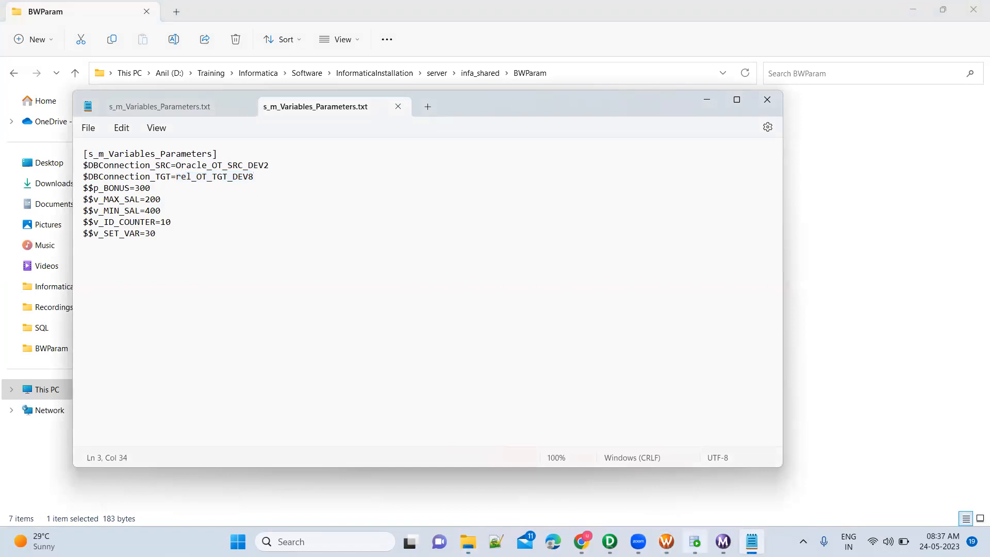
Switch to Oracle SQL Developer, refresh the OT_SRC_DEV8 tables, and look through them for TGT_PAR_VARIABLES
click(695, 542)
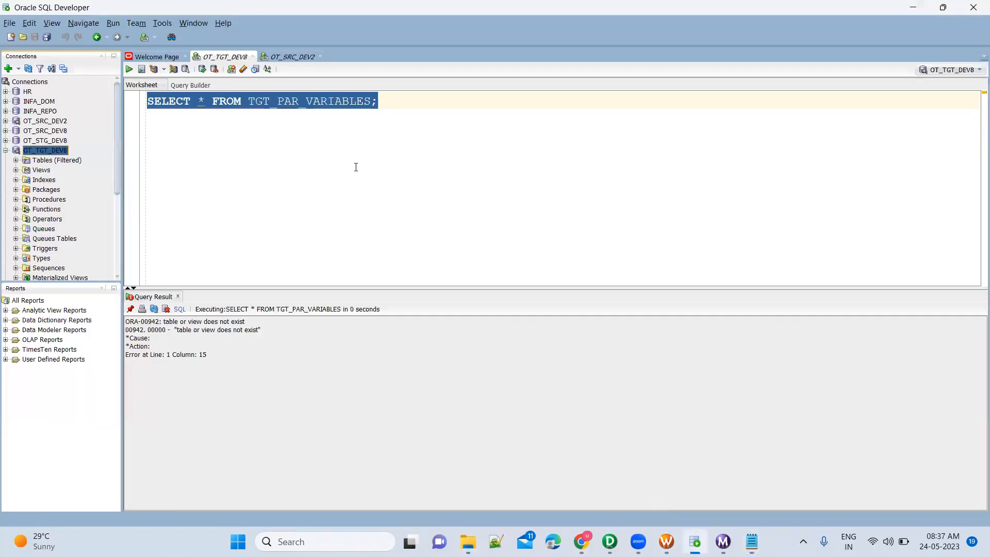
click(334, 110)
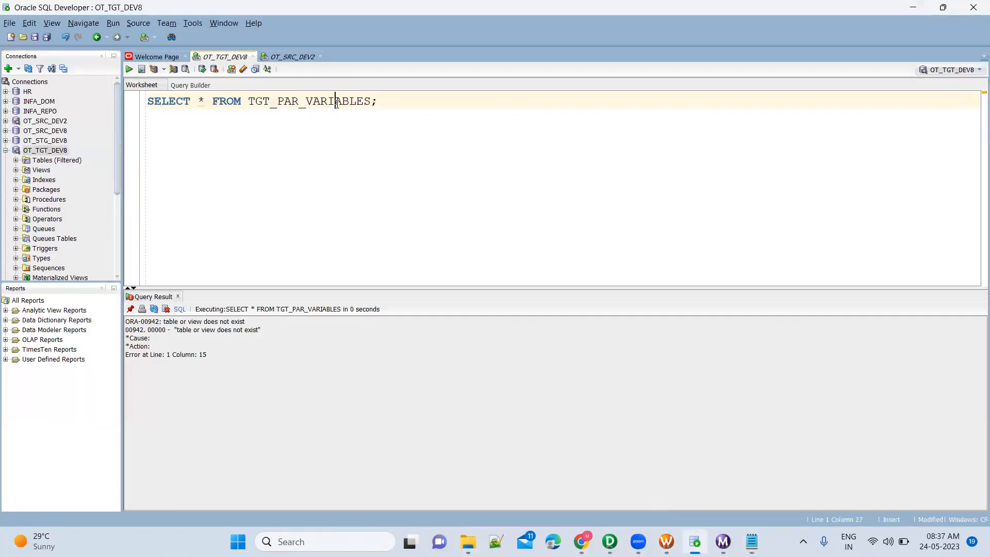
click(6, 150)
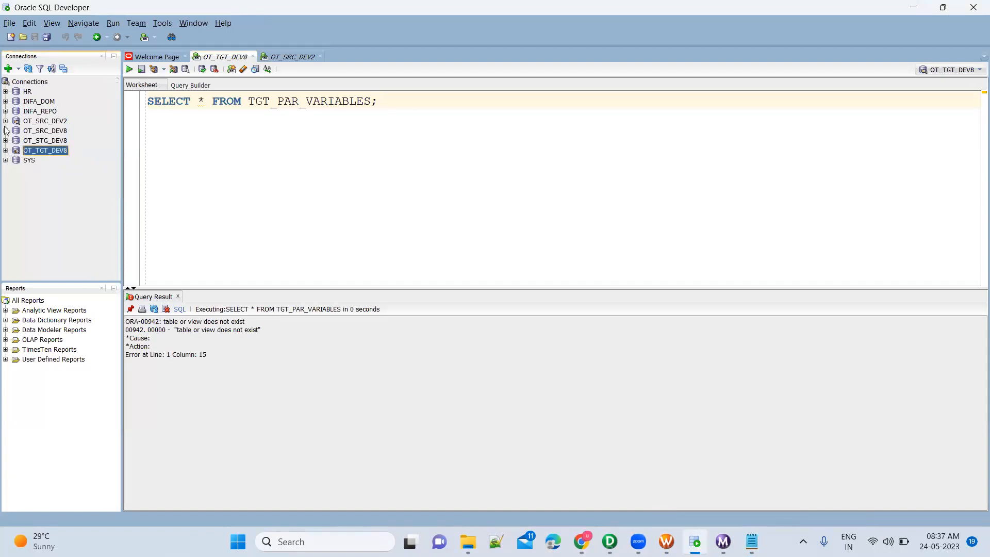
click(5, 131)
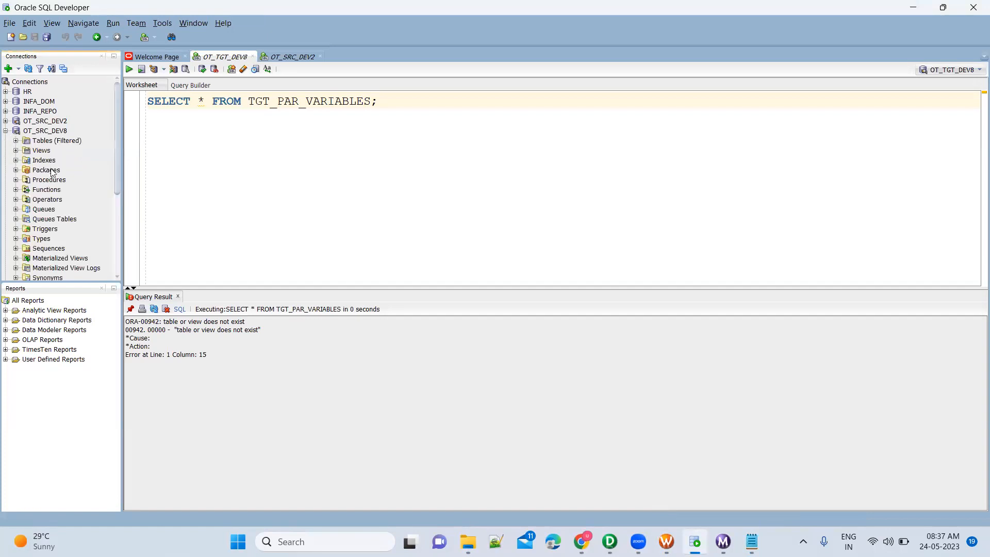
click(15, 141)
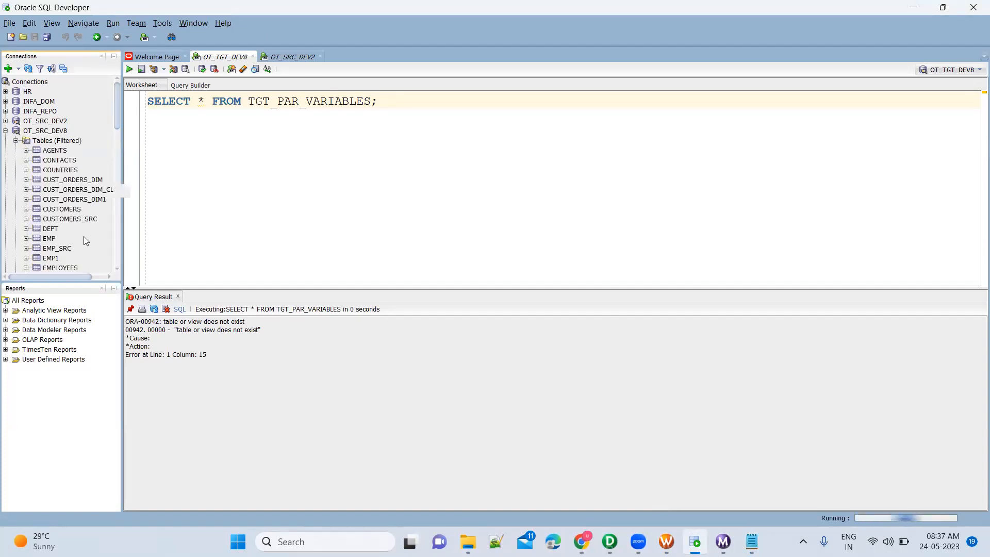
scroll(84, 236, down, 6)
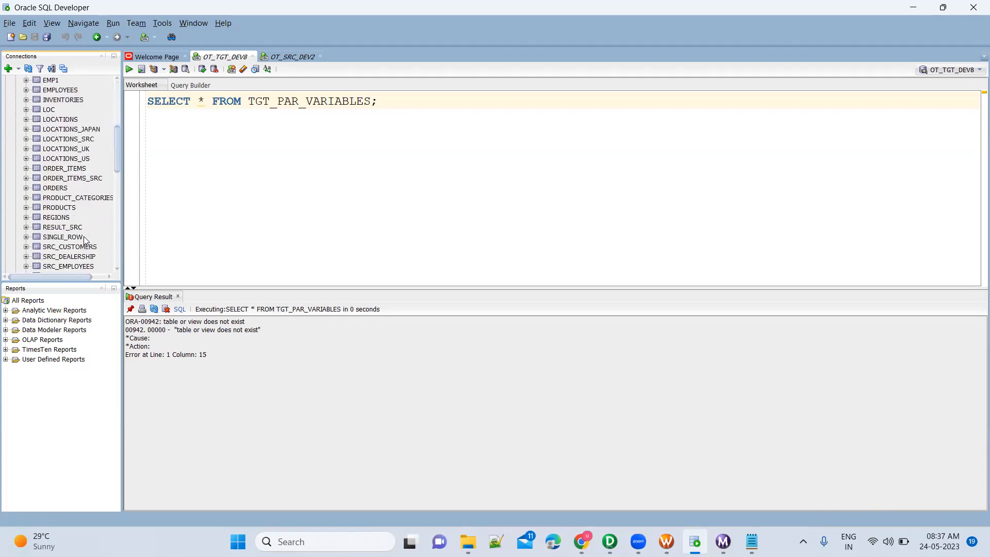
scroll(85, 240, down, 4)
scroll(86, 175, up, 12)
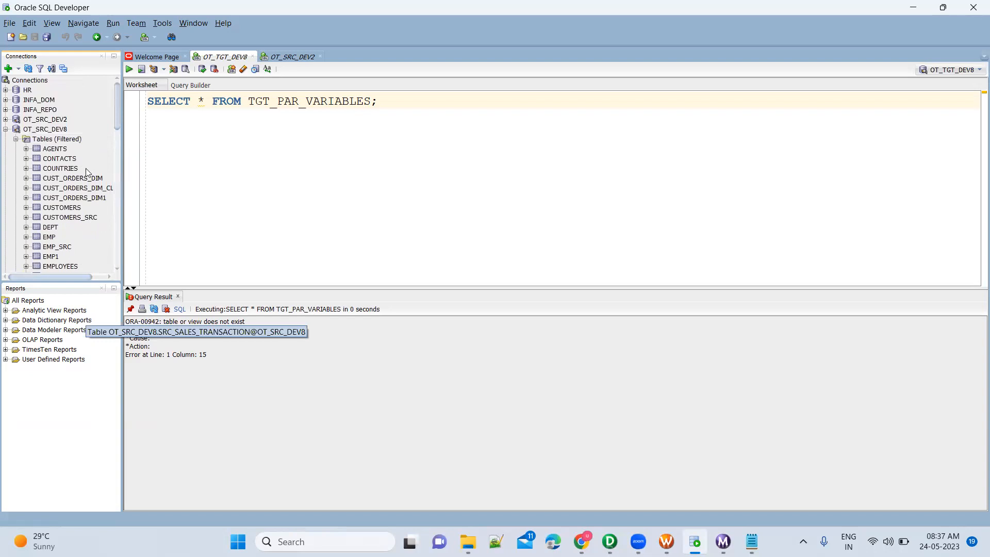
click(56, 139)
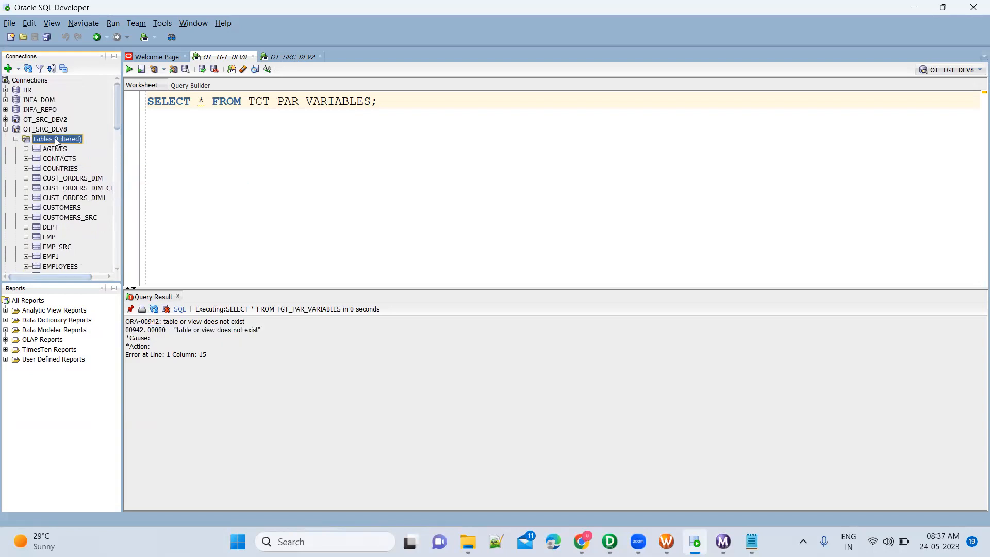
click(28, 69)
scroll(60, 210, down, 12)
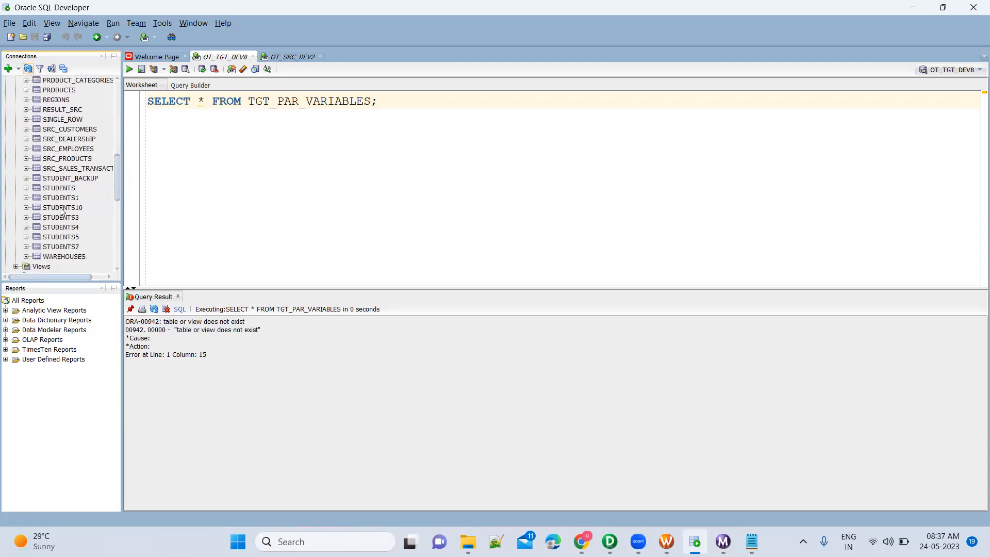
scroll(67, 165, up, 2)
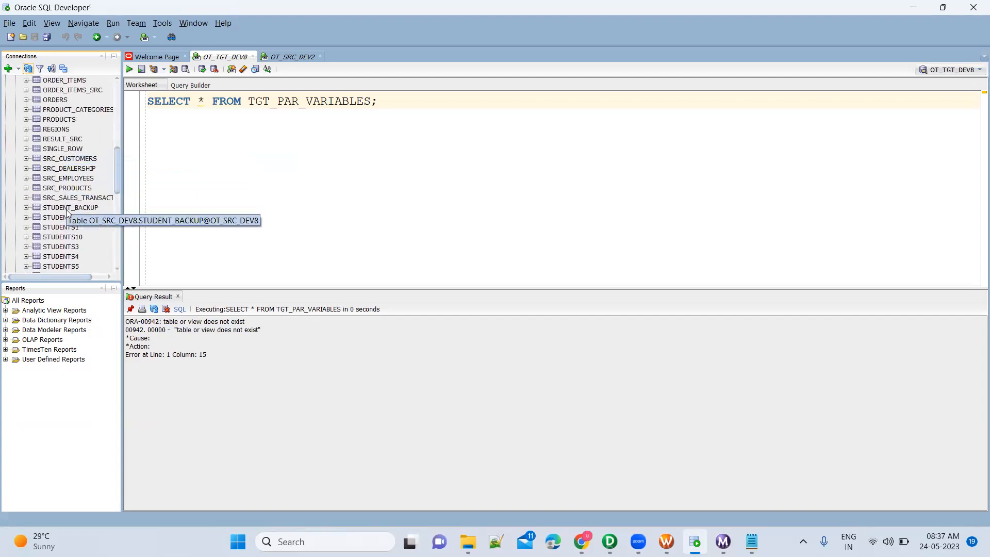
scroll(65, 209, down, 1)
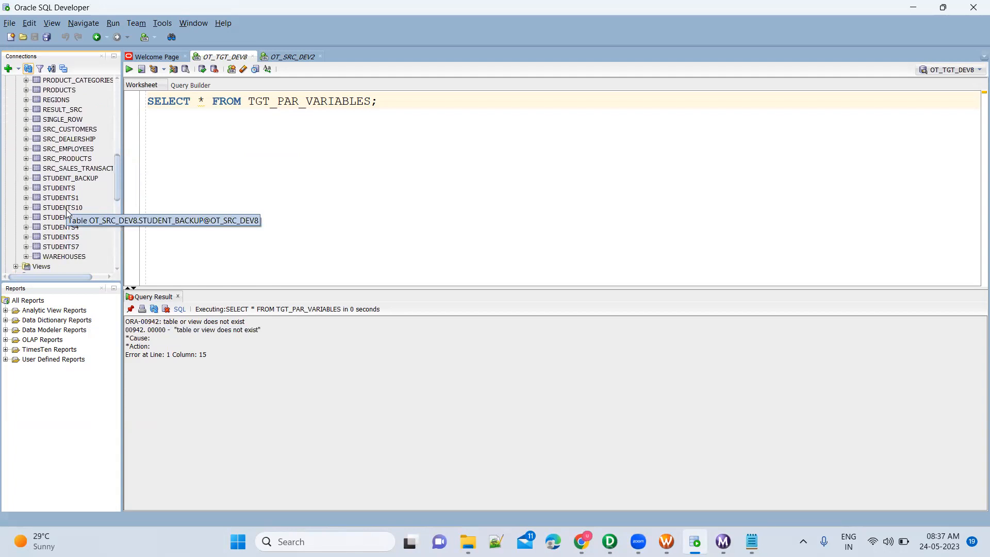
scroll(66, 209, up, 10)
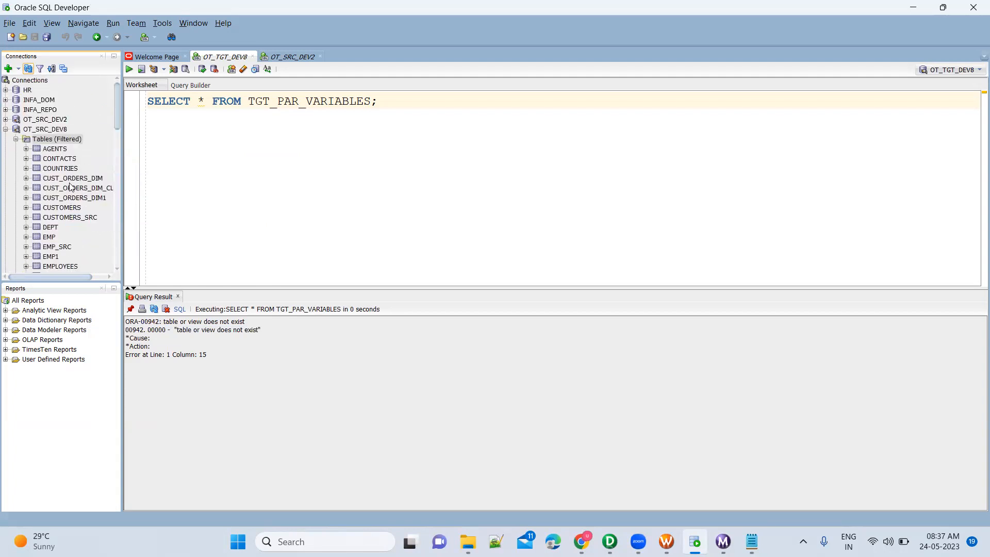
click(6, 130)
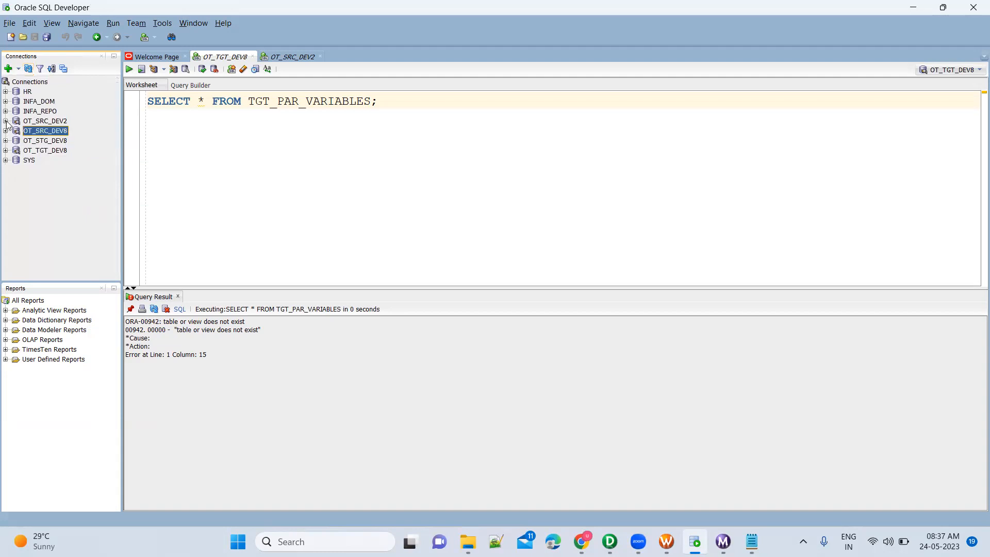
Find the TGT_PAR_VARIABLES table under the OT_SRC_DEV2 connection and open its definition
click(6, 122)
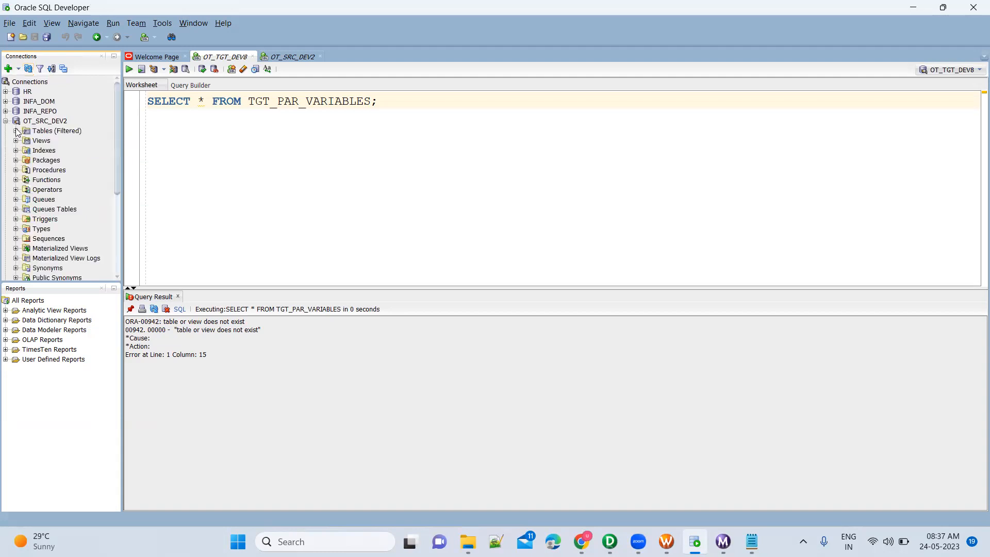
click(15, 131)
scroll(78, 236, down, 5)
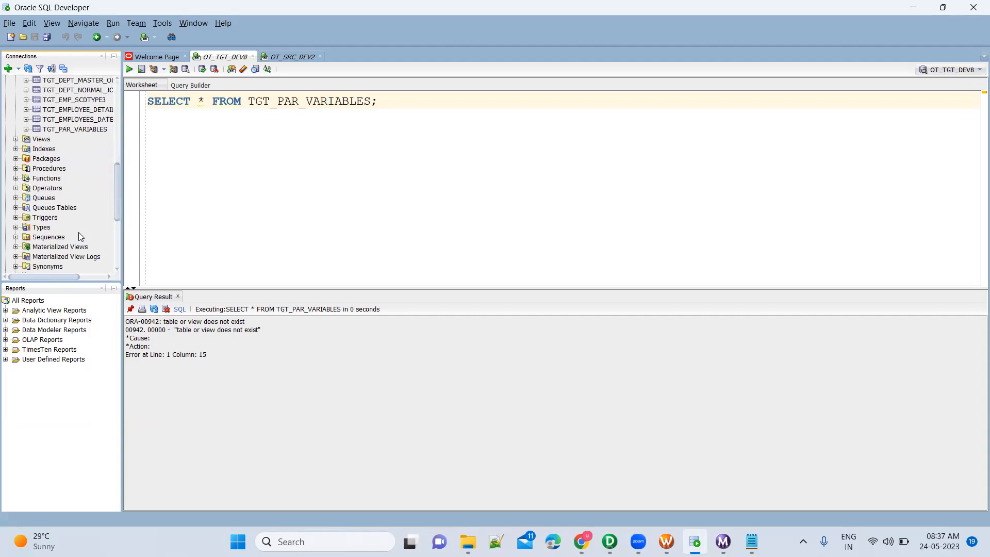
double_click(85, 130)
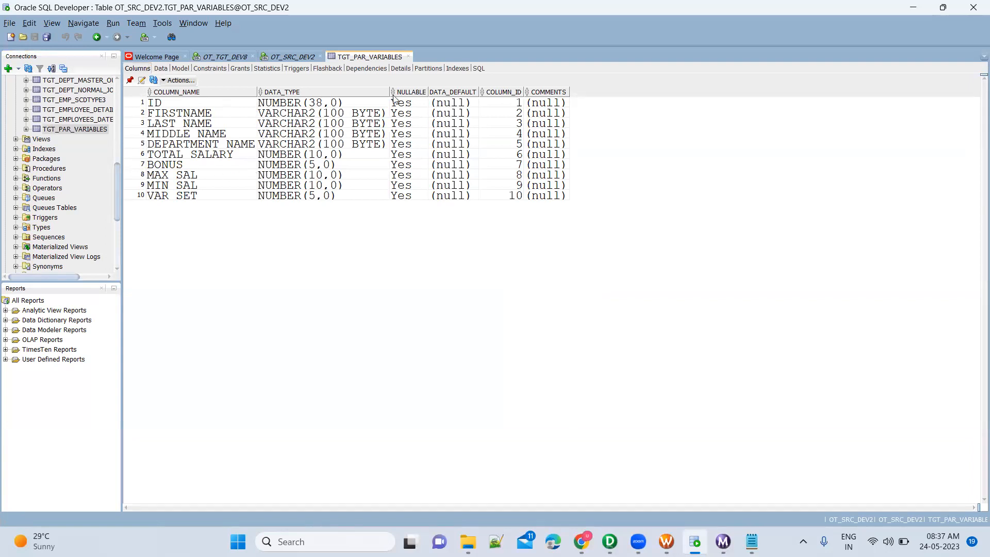
Copy the table's CREATE TABLE statement up to the closing parenthesis into the OT_TGT_DEV8 worksheet below the SELECT query, and enlarge the editor area
click(479, 70)
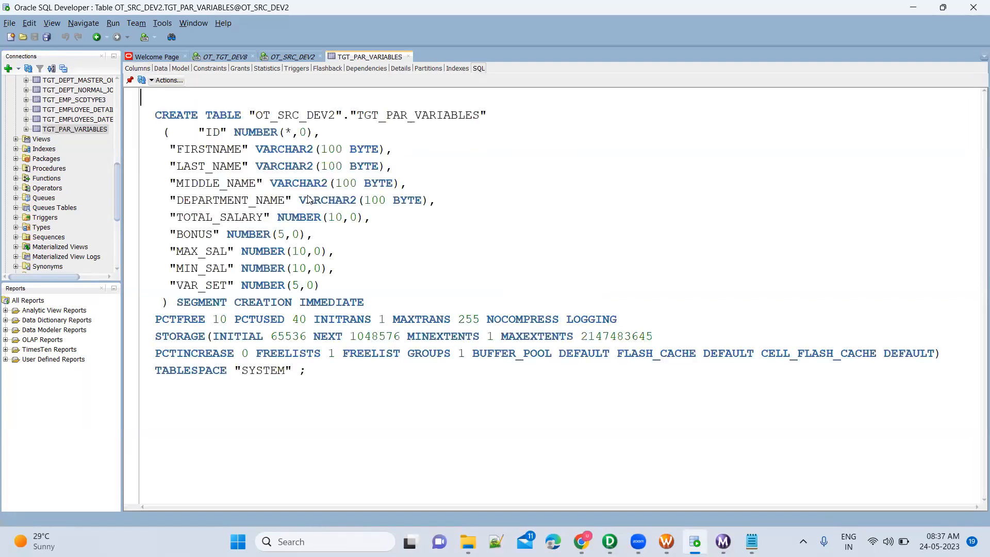
drag(154, 117, 177, 305)
key(ctrl+c)
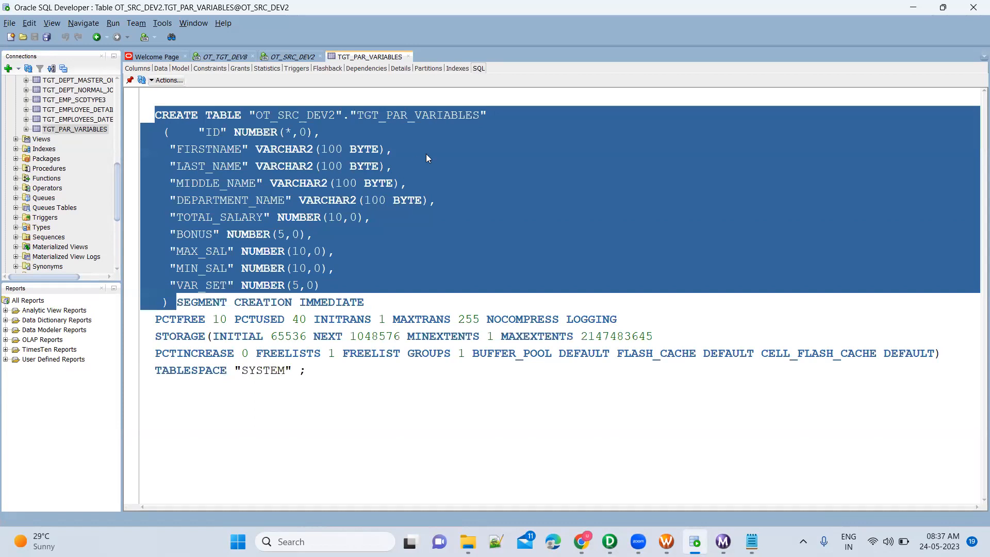
click(408, 56)
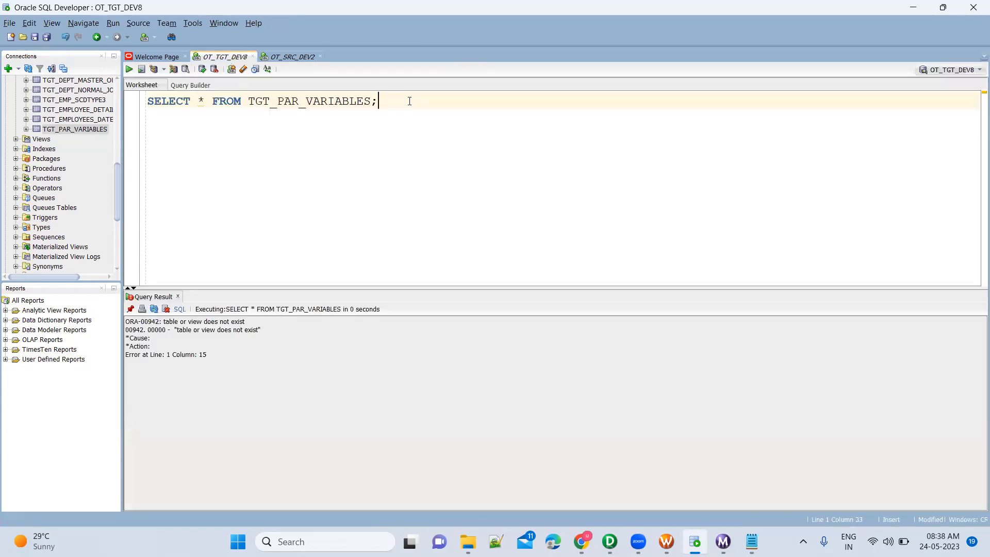
key(ctrl+v)
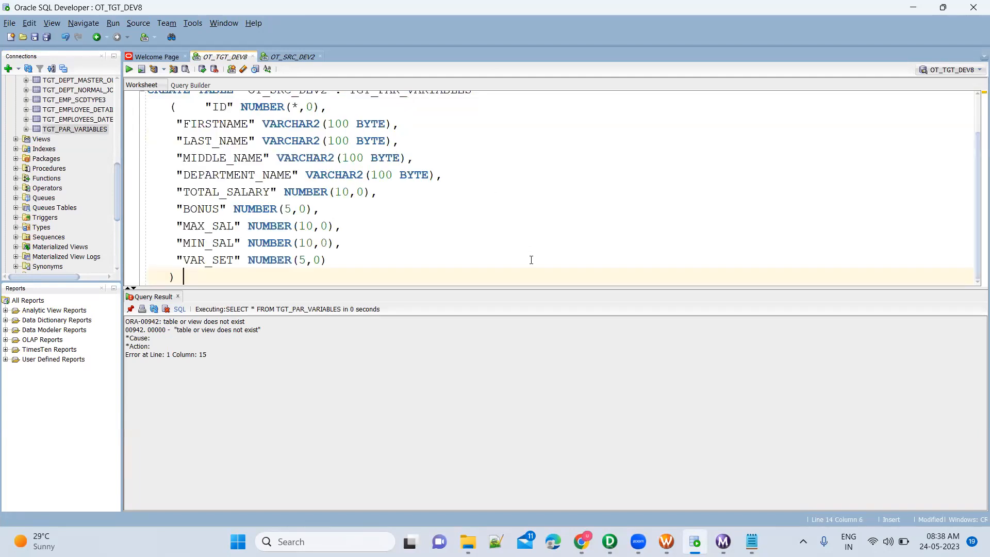
drag(528, 288, 526, 354)
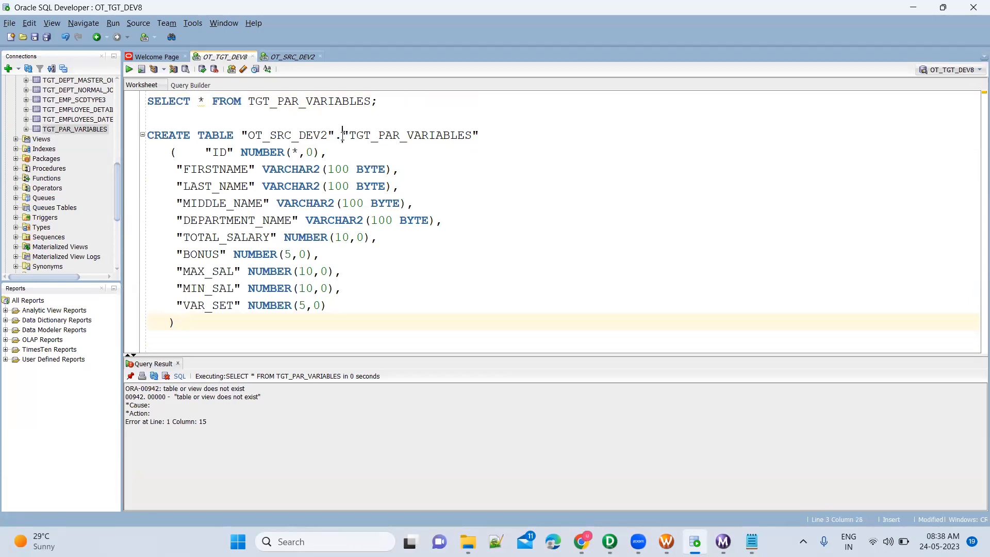
Remove the "OT_SRC_DEV2". schema prefix from the pasted CREATE TABLE statement for TGT_PAR_VARIABLES
key(shift+Left)
key(shift+Left)
key(shift+Left)
key(shift+Left)
key(shift+Left)
key(shift+Left)
key(shift+Left)
key(shift+Left)
key(shift+Left)
key(shift+Left)
key(shift+Left)
key(shift+Left)
key(shift+Left)
key(shift+Left)
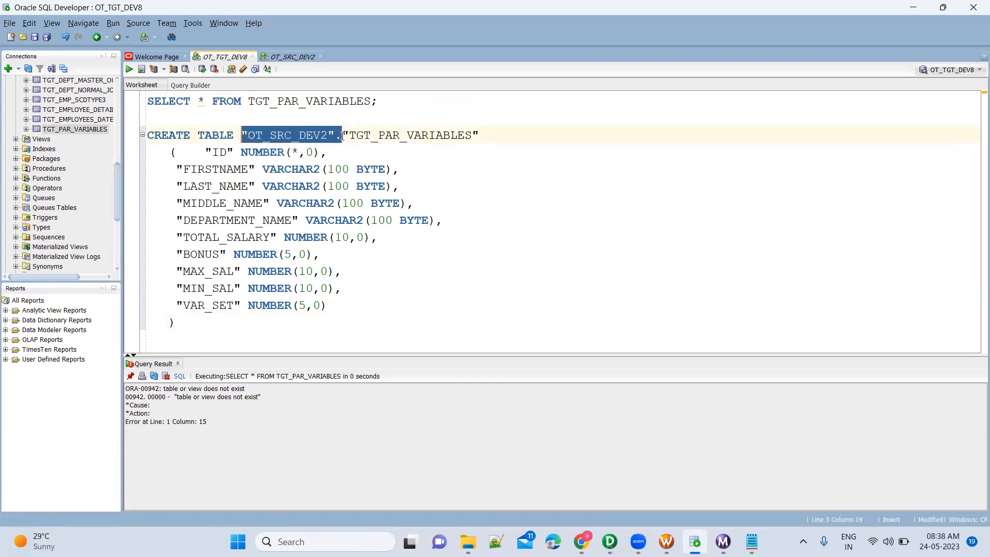
key(Delete)
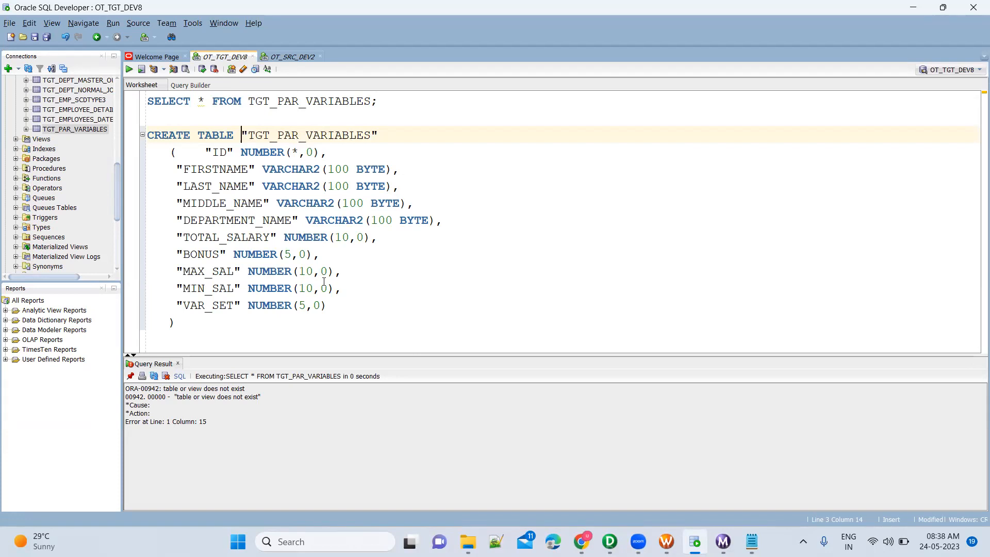
End the TGT_PAR_VARIABLES CREATE TABLE statement with a semicolon, run it in OT_TGT_DEV8, and query the new table
text(;)
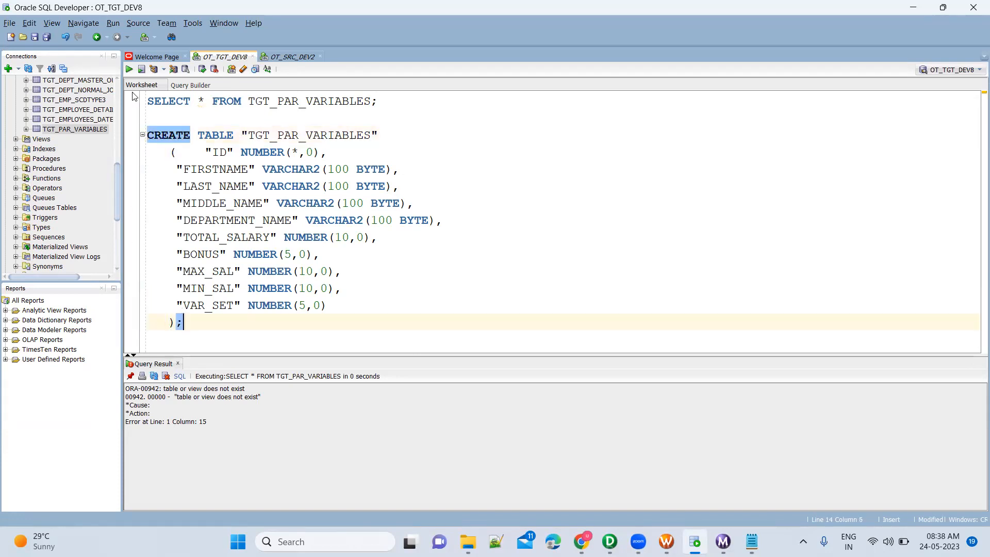
click(249, 168)
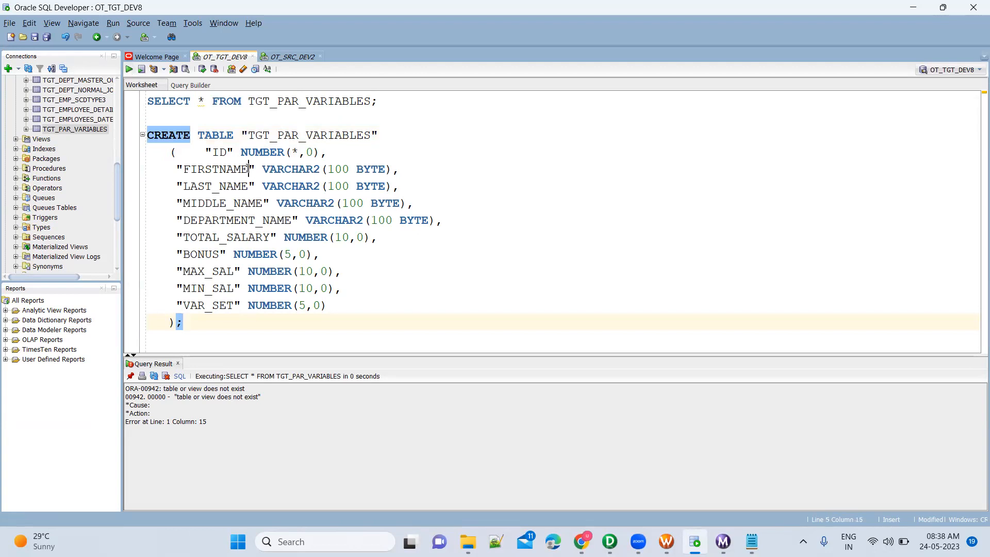
click(130, 69)
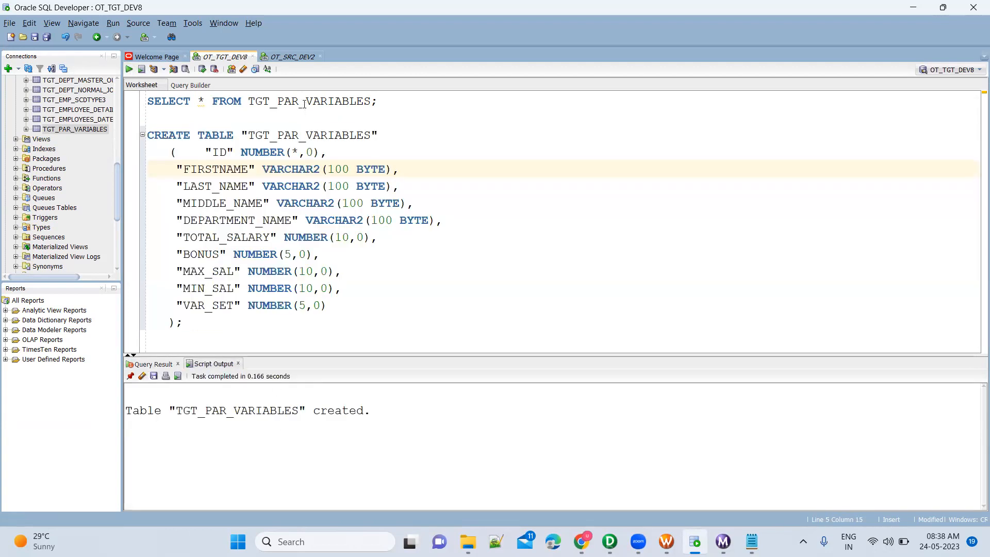
key(ctrl+Return)
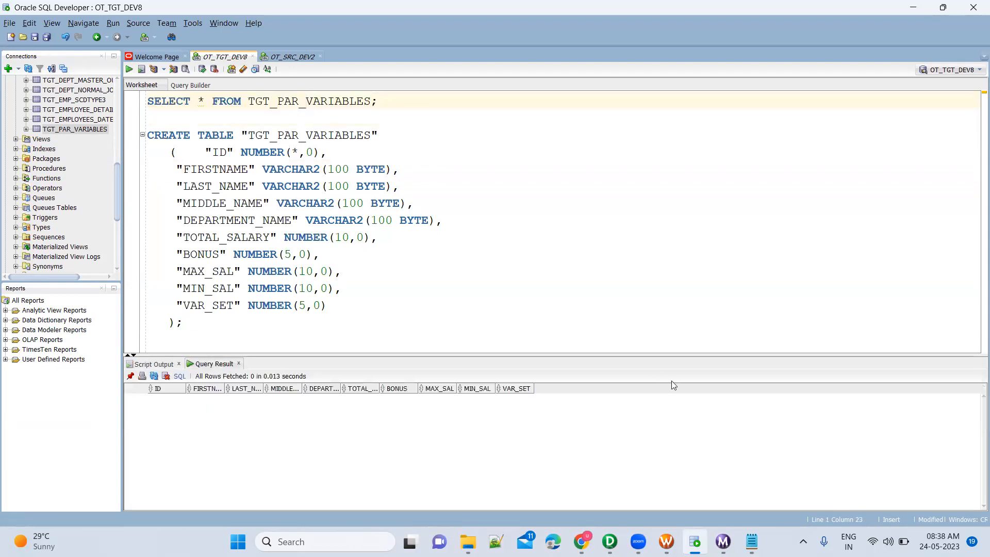
Switch to Workflow Manager and review the TGT_PAR_VARIABLES target's connection and load properties in the s_m_Variables_Parameters session mapping
click(667, 541)
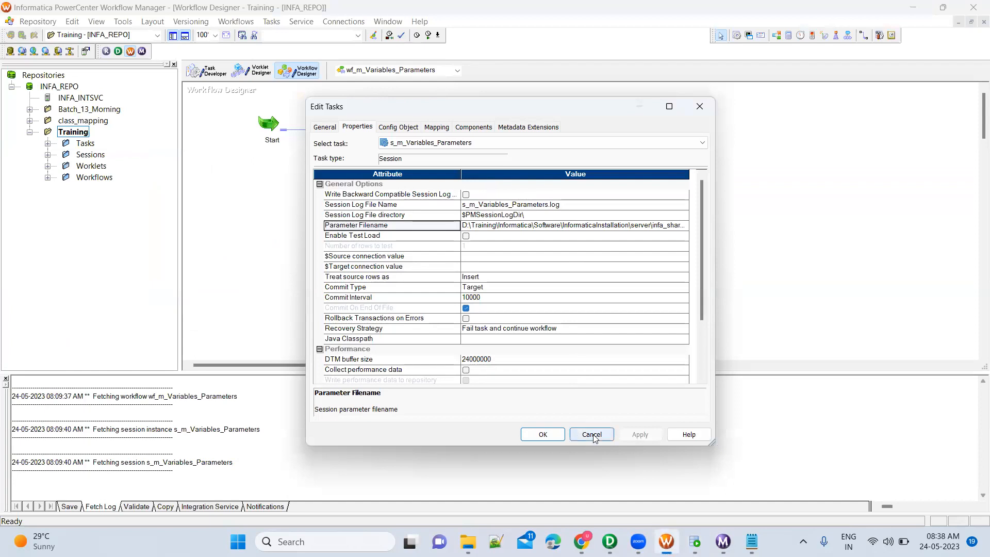
click(591, 435)
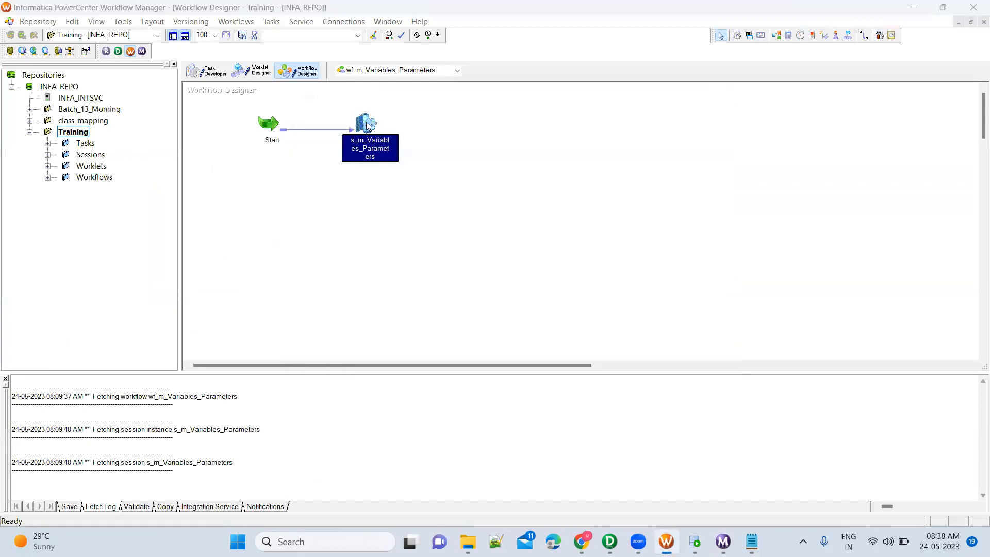
double_click(367, 123)
click(436, 126)
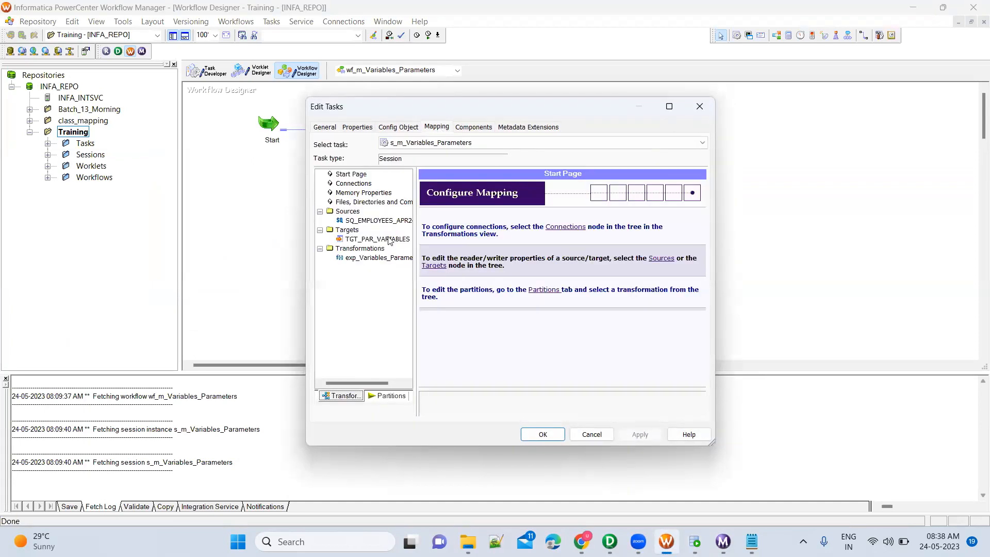
click(390, 240)
scroll(700, 374, down, 5)
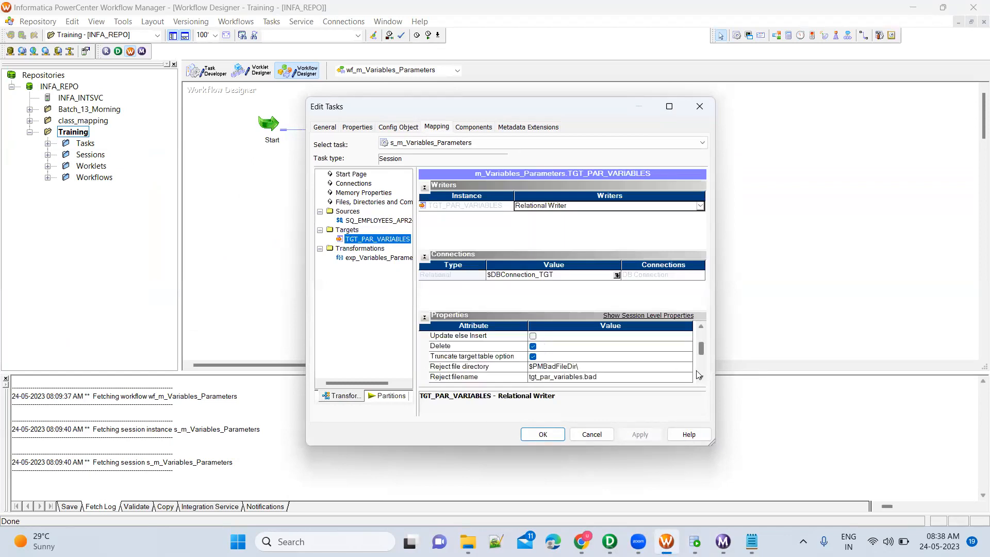
scroll(700, 330, up, 5)
click(542, 434)
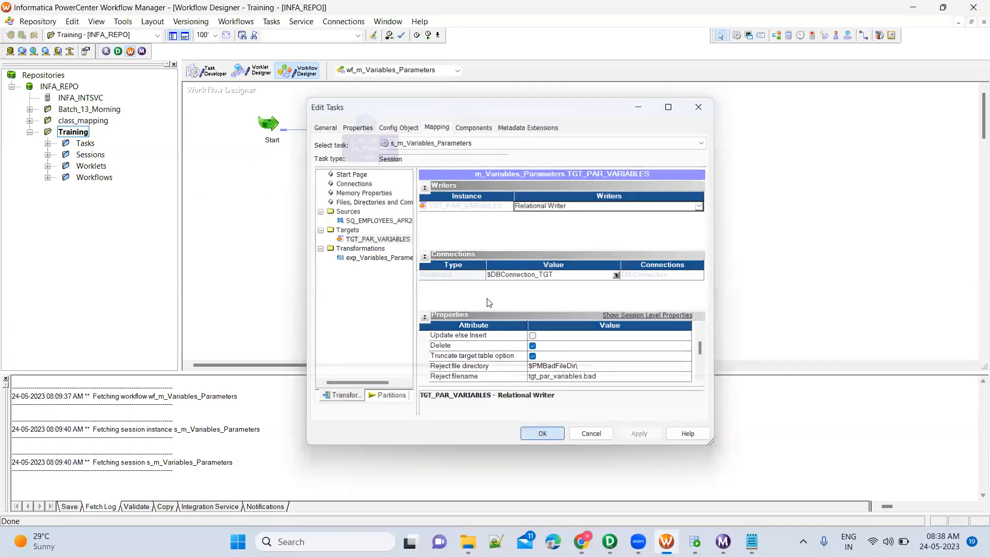
Save and start the wf_m_Variables_Parameters workflow, and display the source/target statistics of its newest session run in Workflow Monitor
right_click(490, 266)
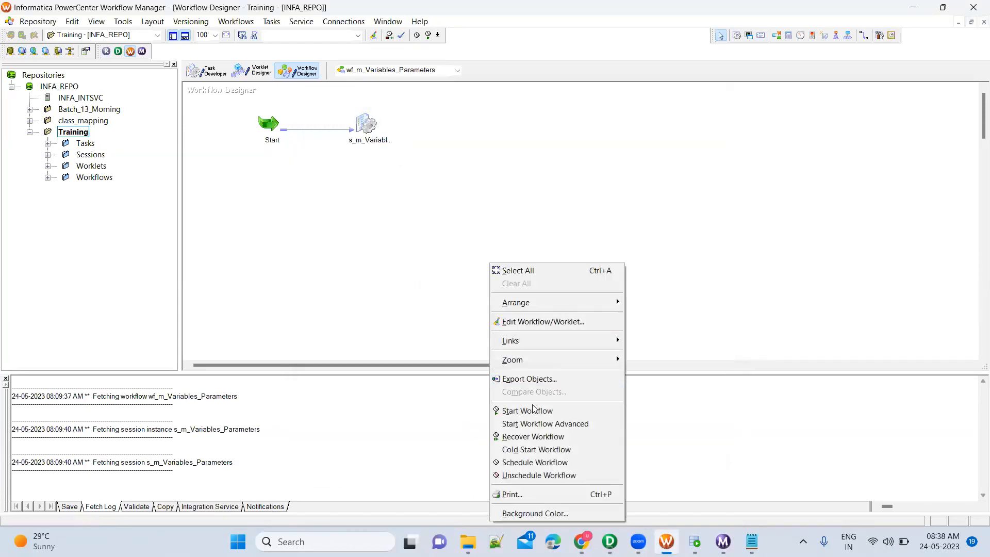
click(515, 411)
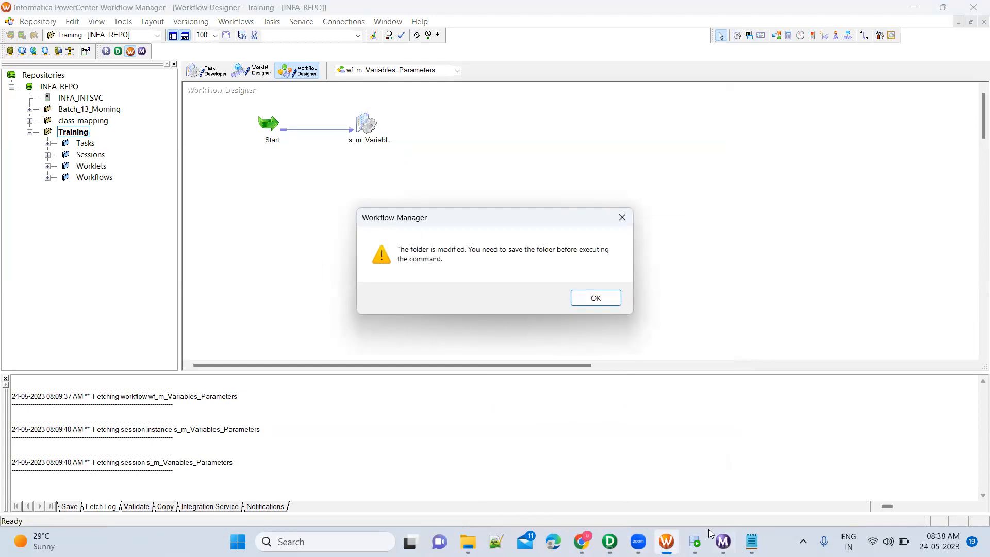
click(603, 300)
key(ctrl+s)
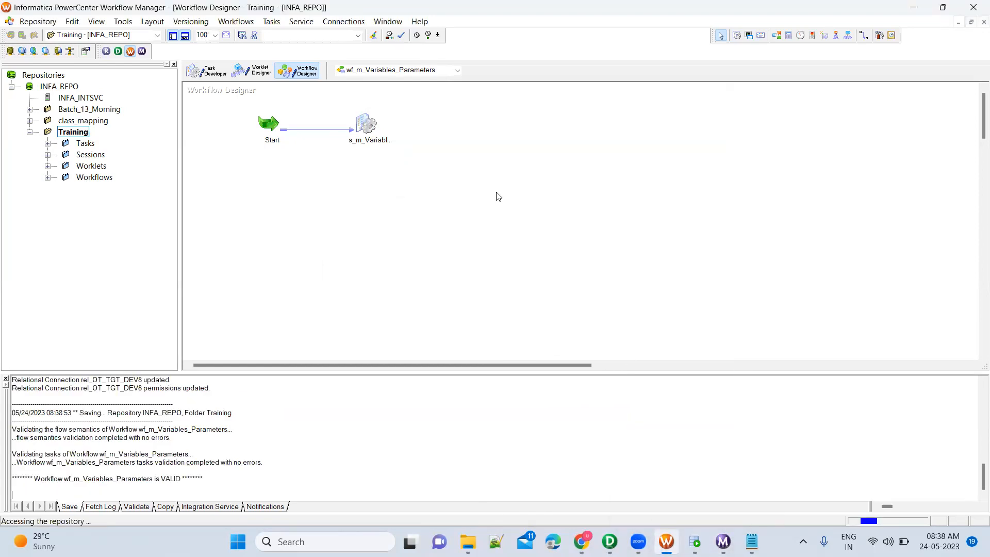
right_click(449, 160)
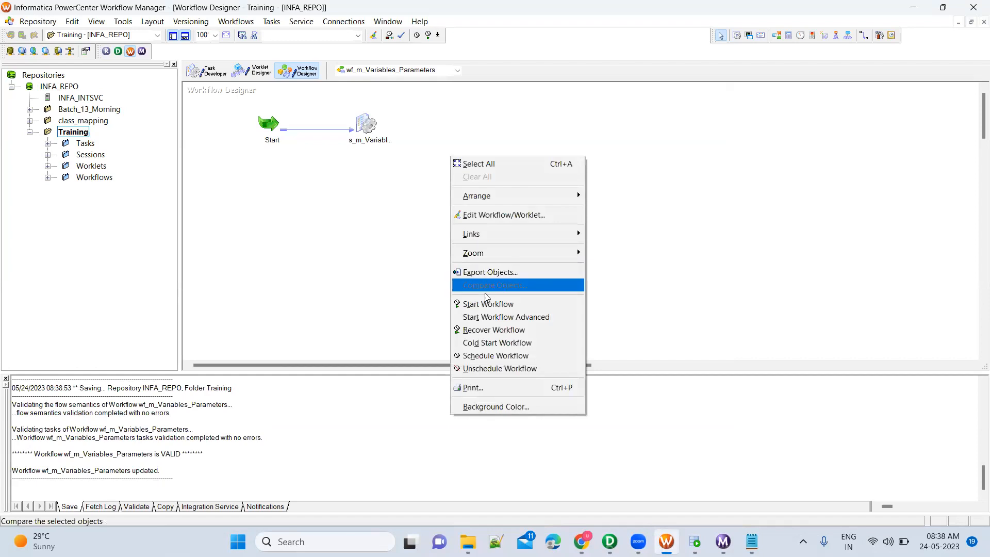
click(510, 304)
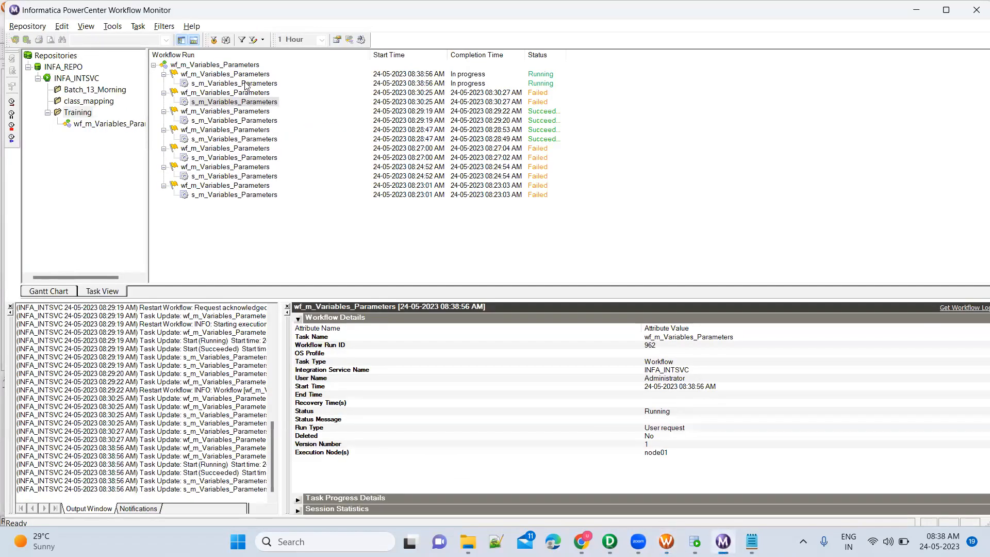
click(246, 84)
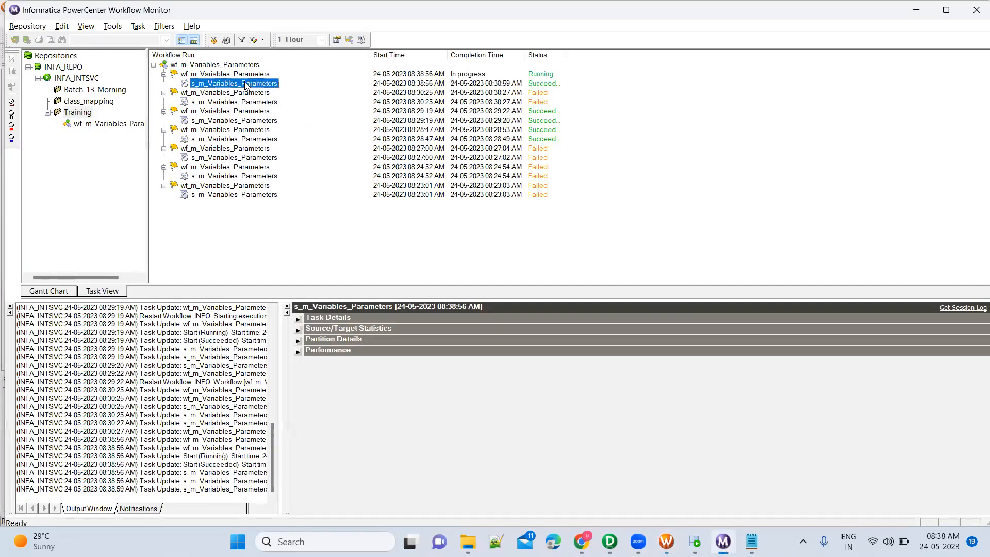
click(298, 330)
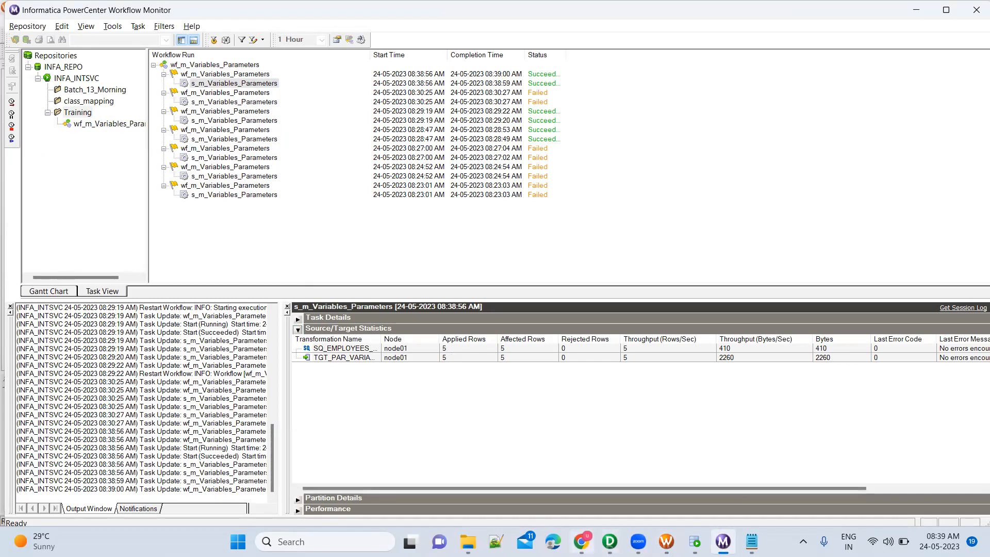
Switch to Oracle SQL Developer, rerun the SELECT on TGT_PAR_VARIABLES, and examine the loaded TOTAL_SALARY and BONUS values
click(695, 542)
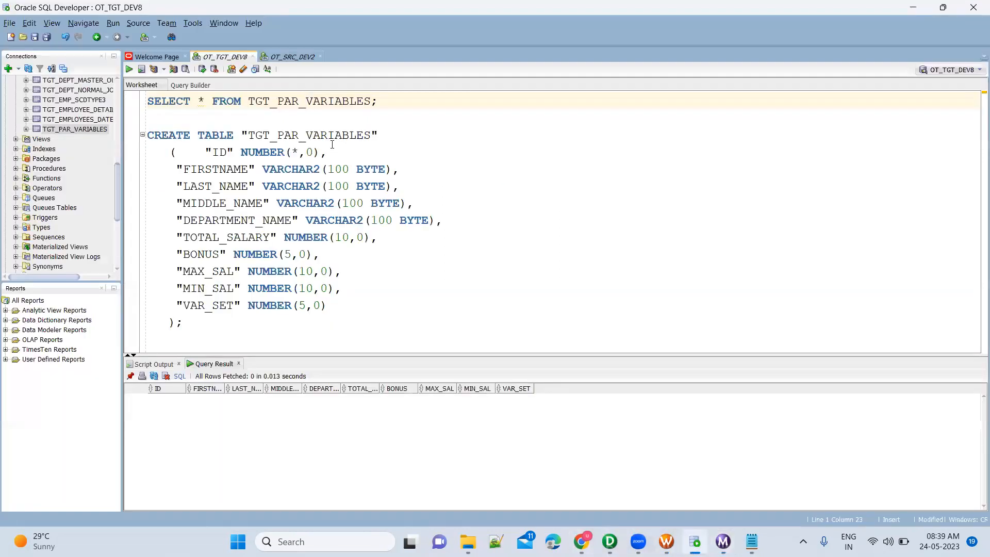
key(ctrl+Return)
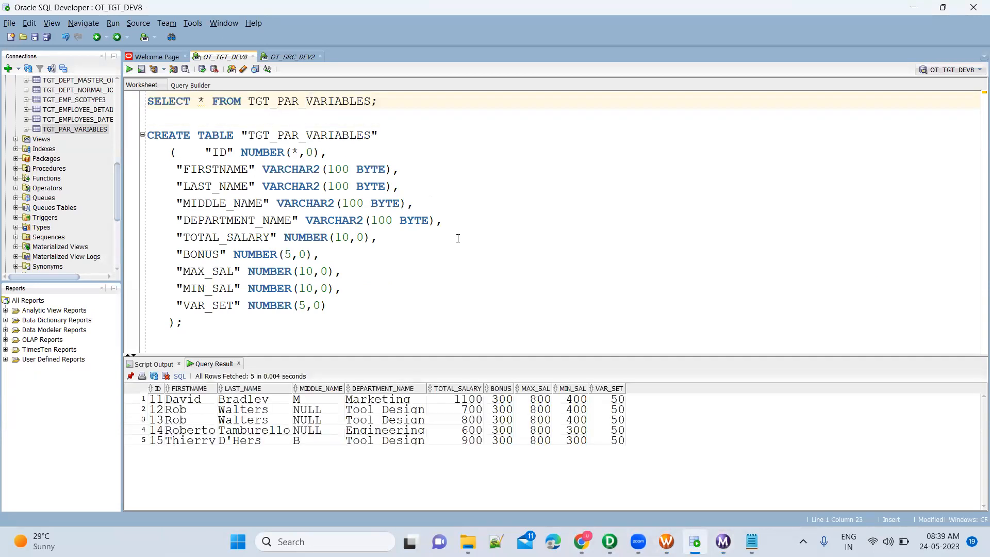
click(511, 403)
click(508, 409)
click(506, 431)
click(499, 421)
click(472, 402)
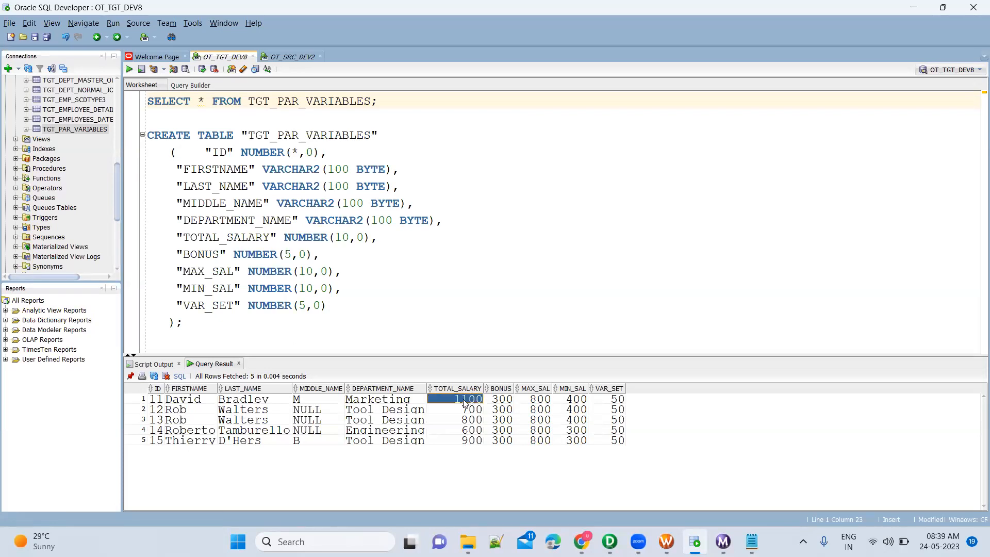
click(495, 403)
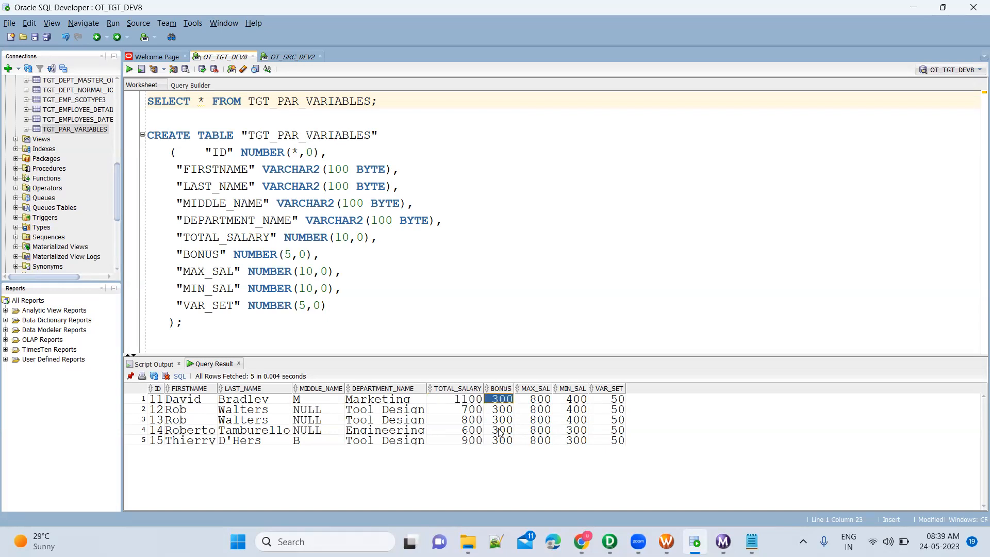
Open the m_Variables_Parameters mapping's parameter and variable declarations in Designer and compare the $$p_BONUS initial value with the loaded BONUS column
click(610, 541)
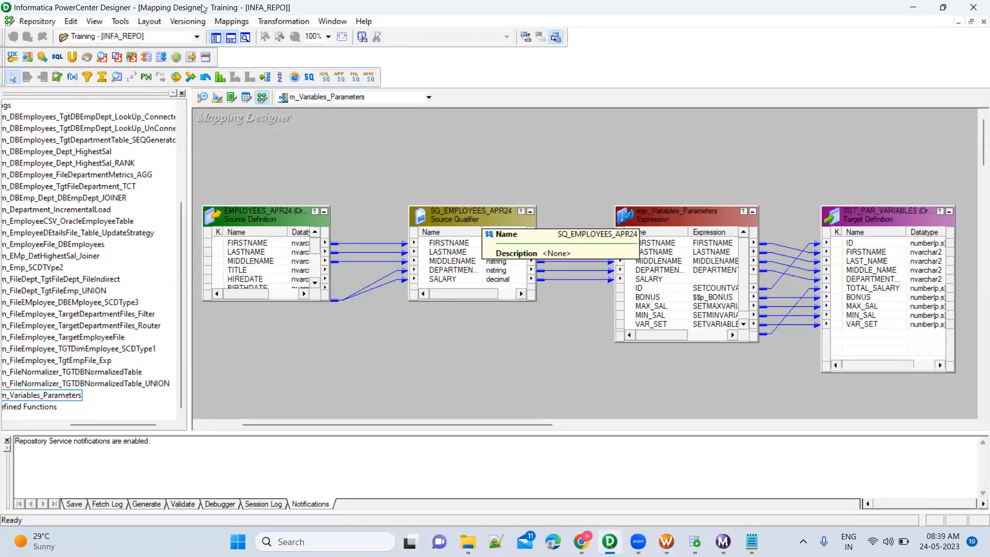
click(231, 21)
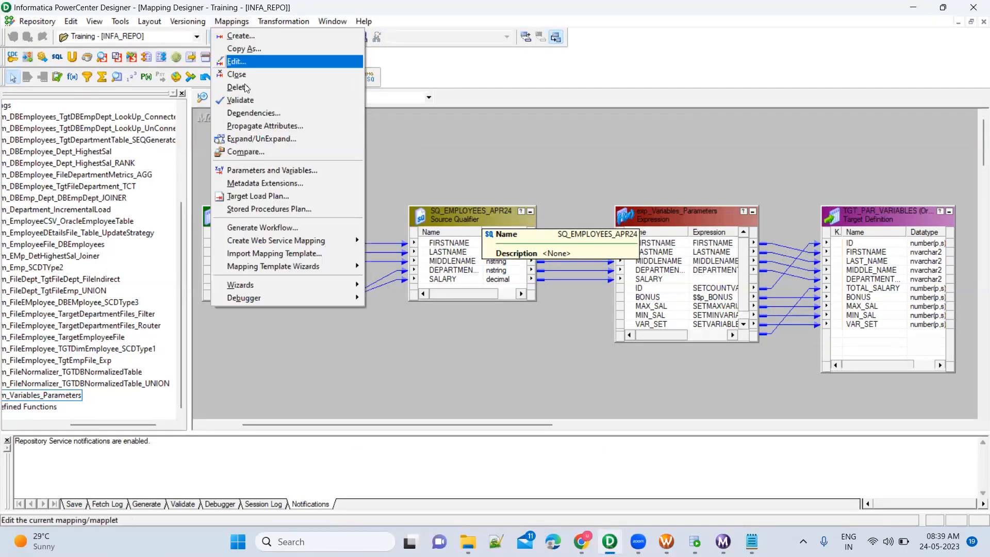
click(253, 170)
click(438, 316)
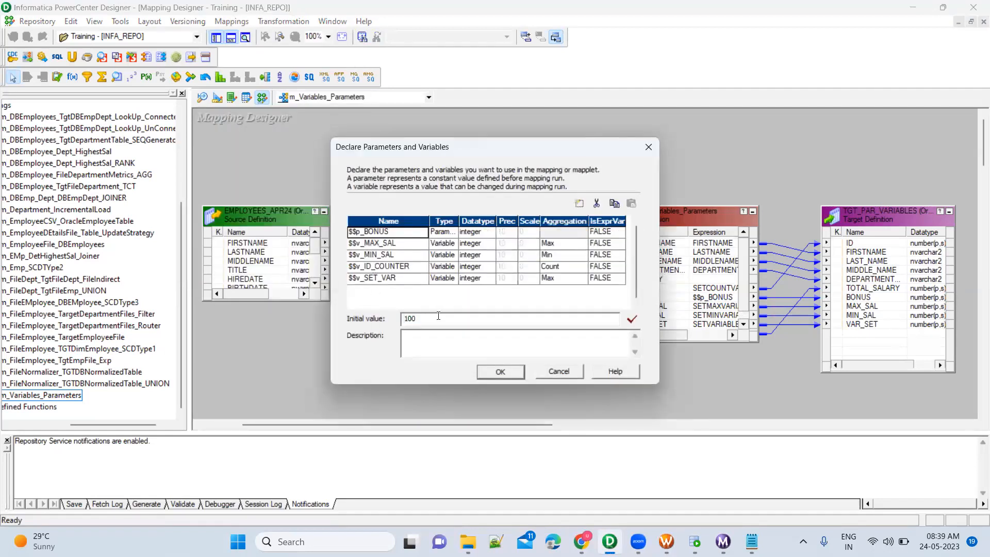
key(alt+Tab)
click(500, 412)
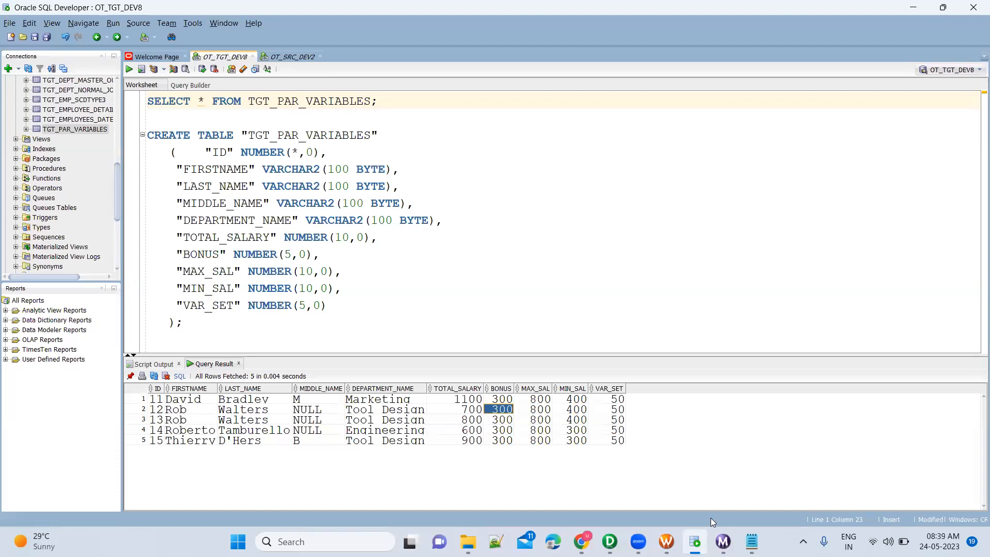
Switch to the s_m_Variables_Parameters.txt file in Notepad and examine the $$ parameter and variable assignments
click(751, 541)
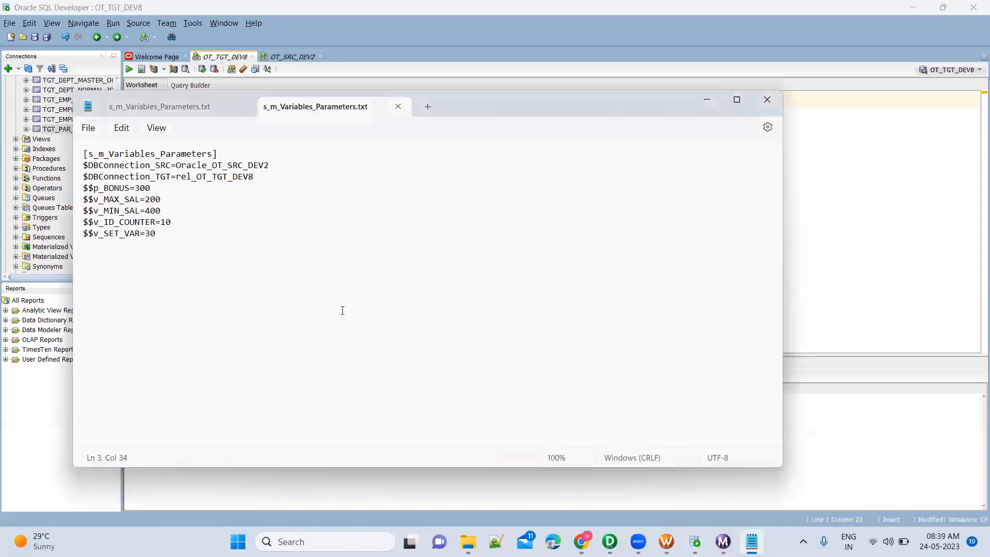
double_click(141, 188)
drag(157, 233, 85, 188)
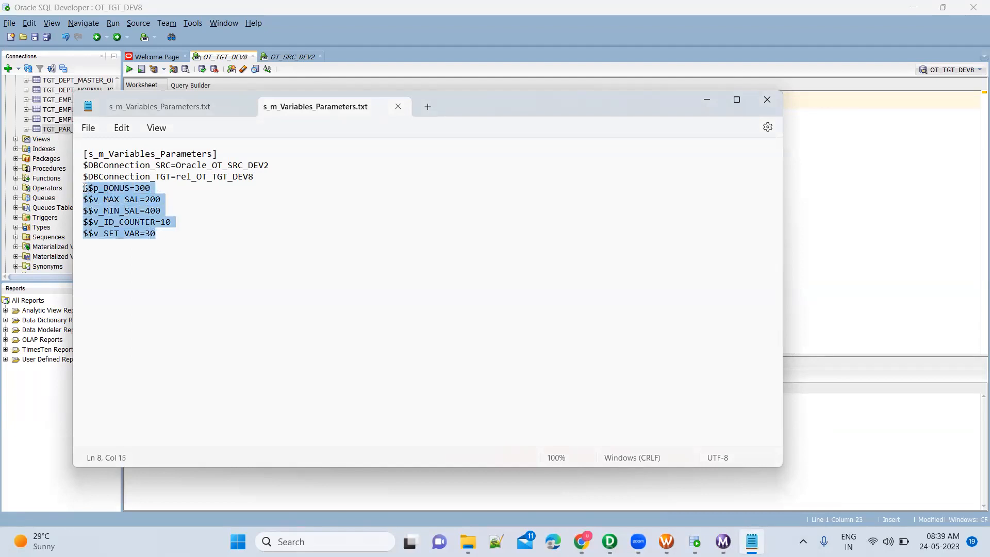
click(144, 199)
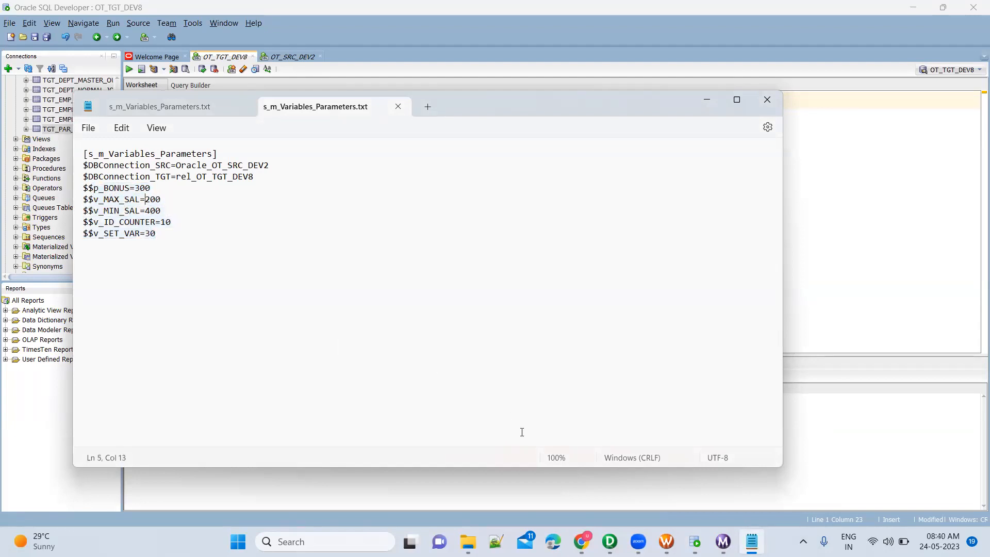
Compare the $$p_BONUS initial value declared in Designer with the $$p_BONUS line in the parameter file
click(605, 538)
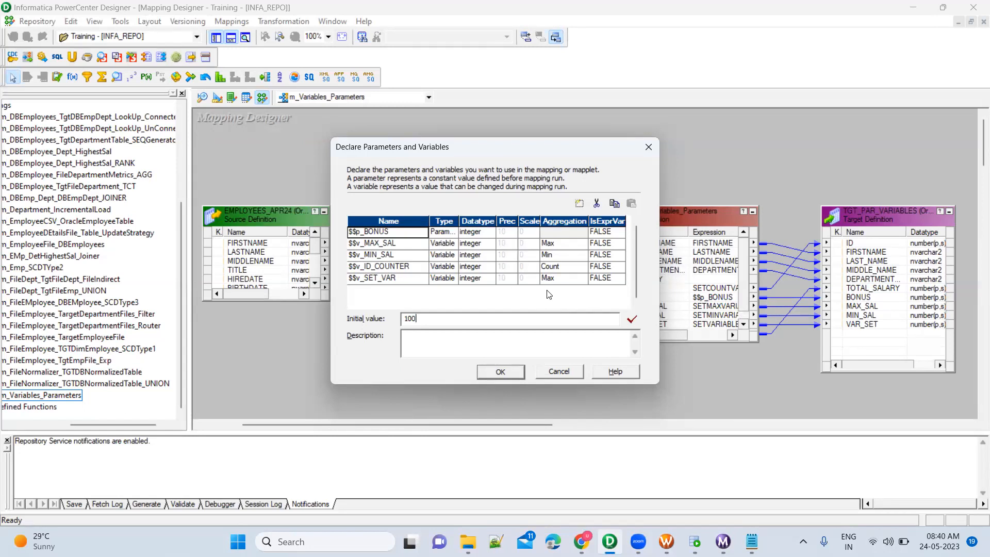
key(alt+Tab)
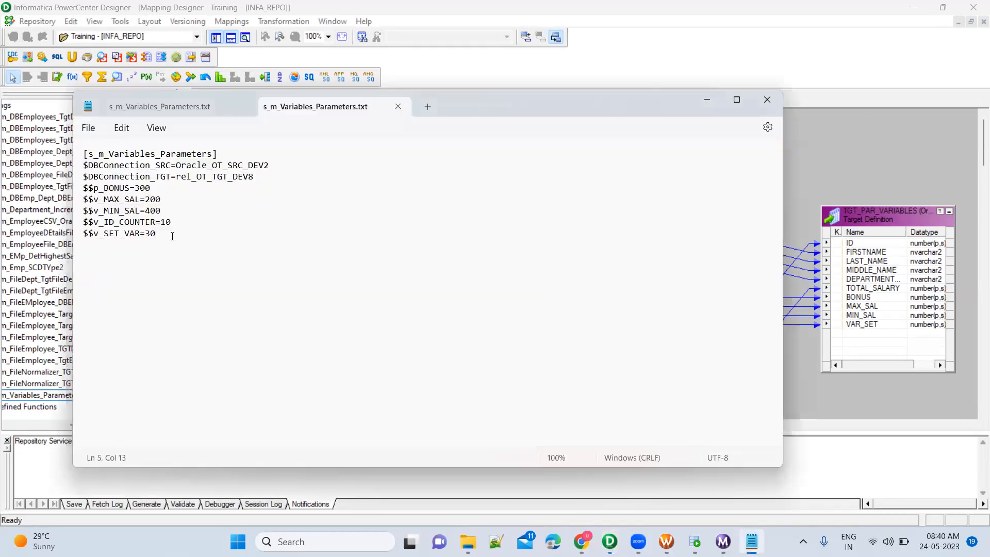
drag(131, 187, 77, 192)
click(104, 196)
click(136, 198)
click(129, 187)
drag(130, 187, 82, 189)
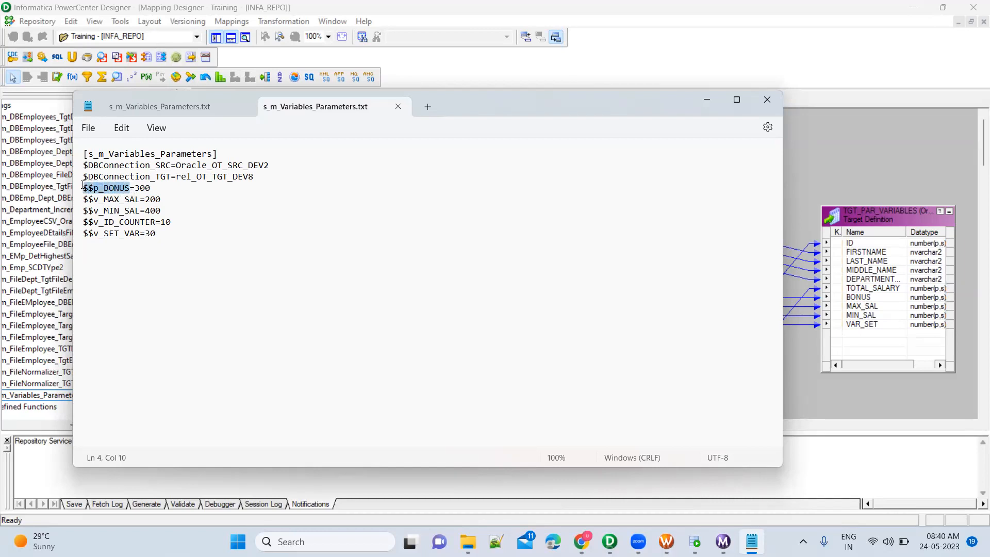
click(153, 189)
drag(153, 189, 75, 189)
key(alt+Tab)
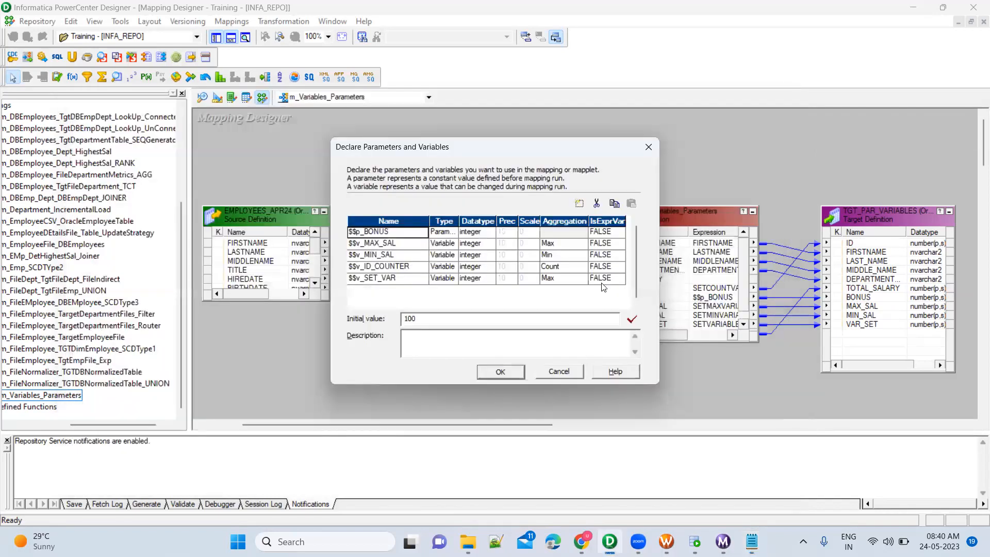
Close the parameter declarations without changes, and return from the parameter file to Oracle SQL Developer
click(560, 371)
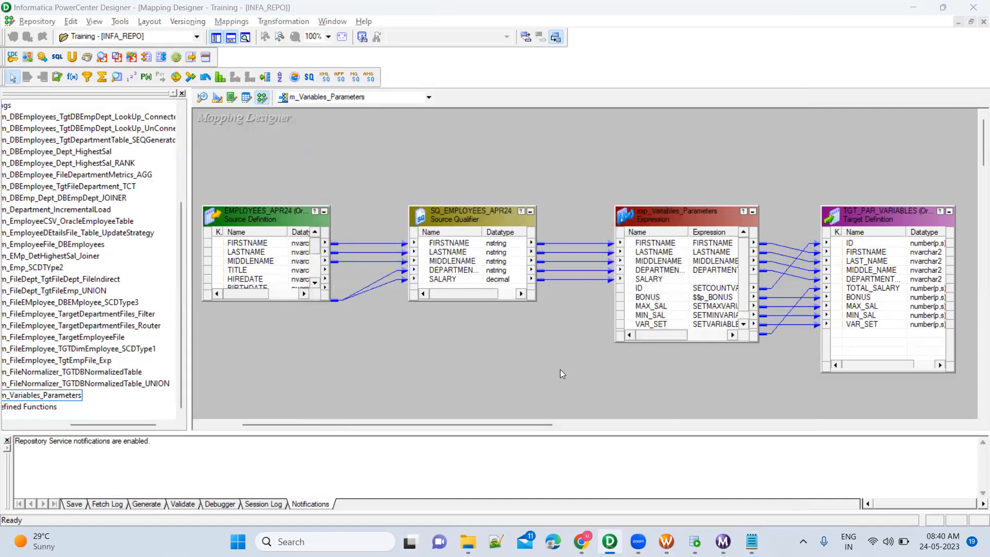
key(alt+Tab)
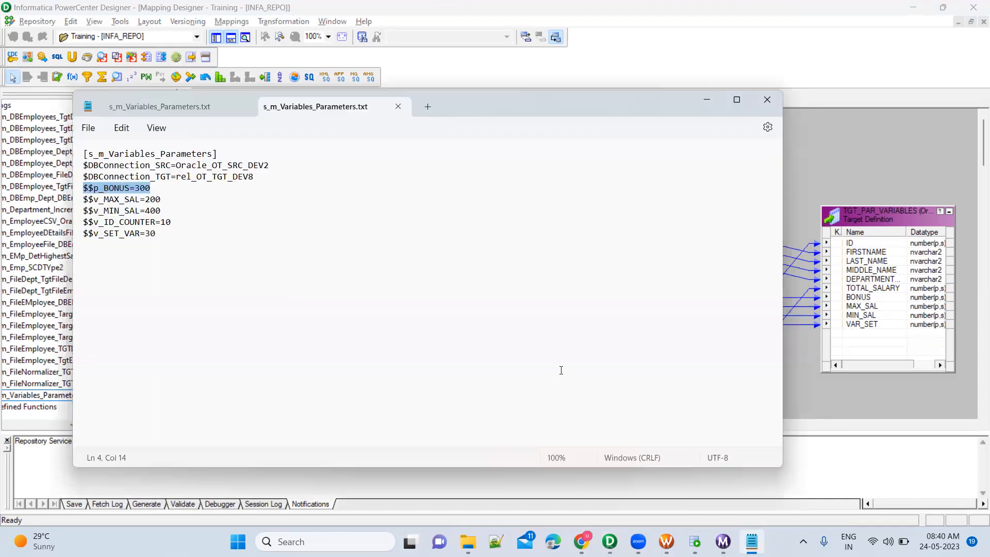
click(154, 189)
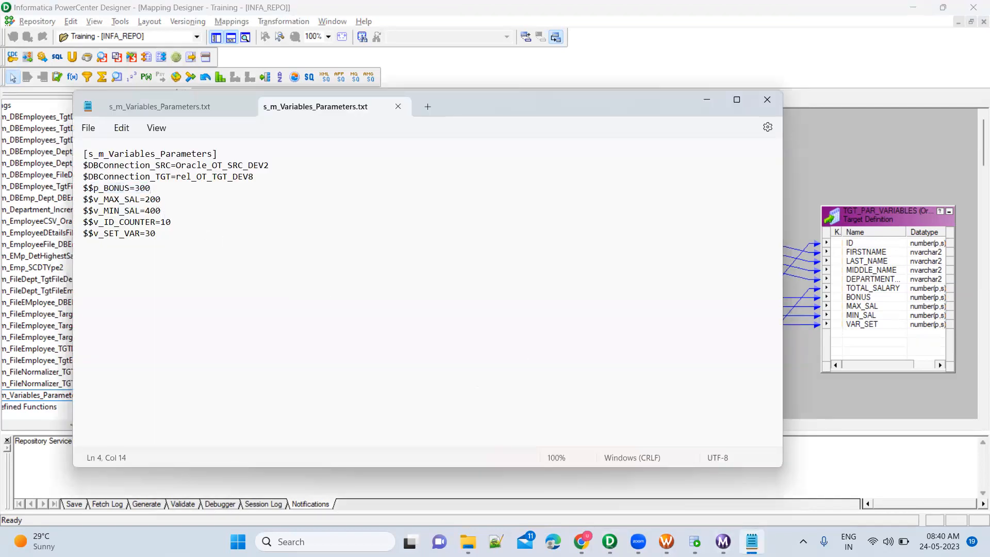
click(694, 542)
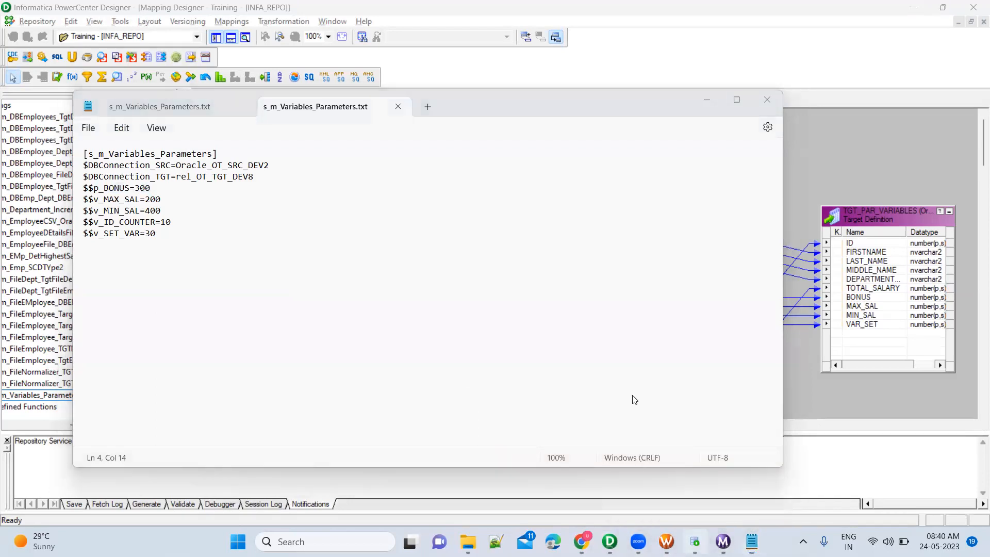
Examine the loaded MIN_SAL, MAX_SAL and VAR_SET values in the TGT_PAR_VARIABLES query result
click(581, 400)
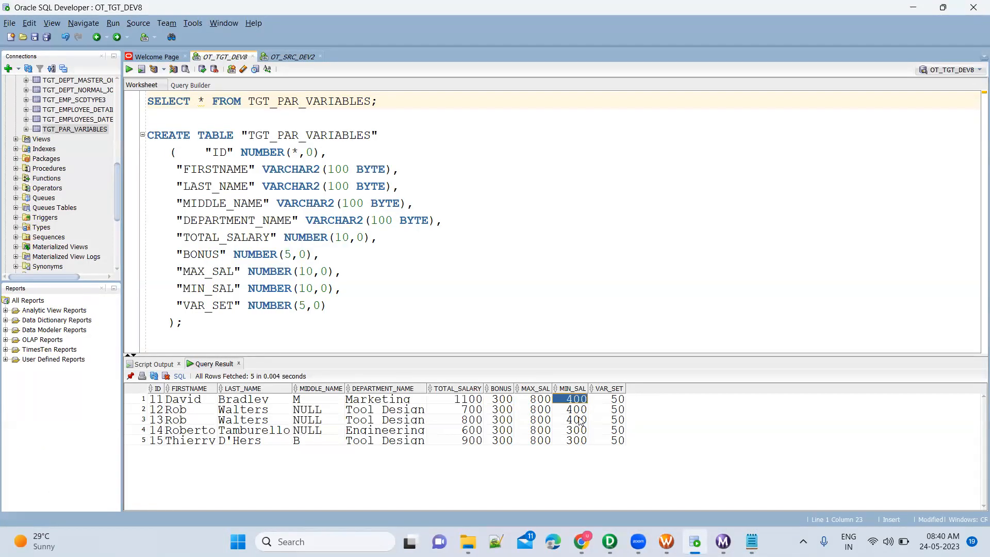
click(580, 420)
click(579, 431)
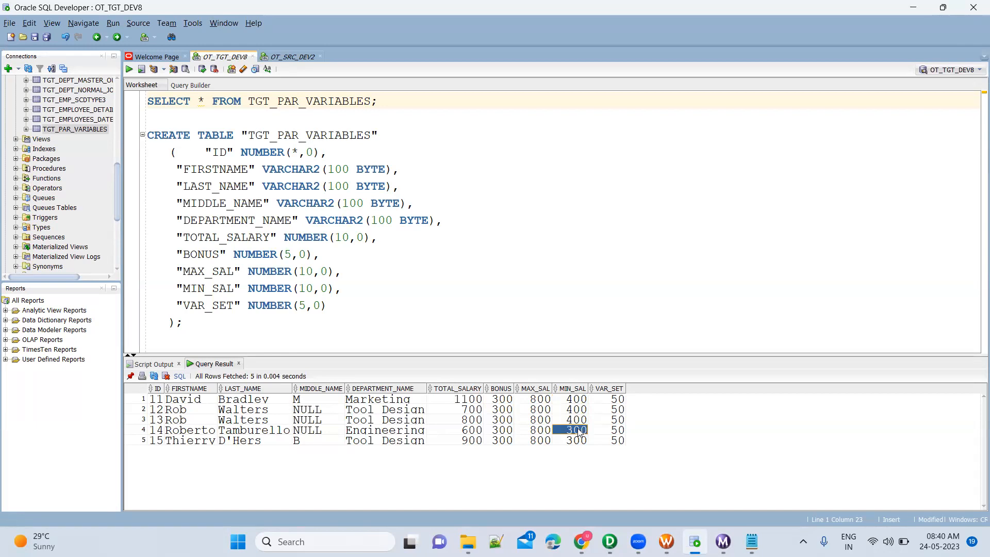
click(578, 400)
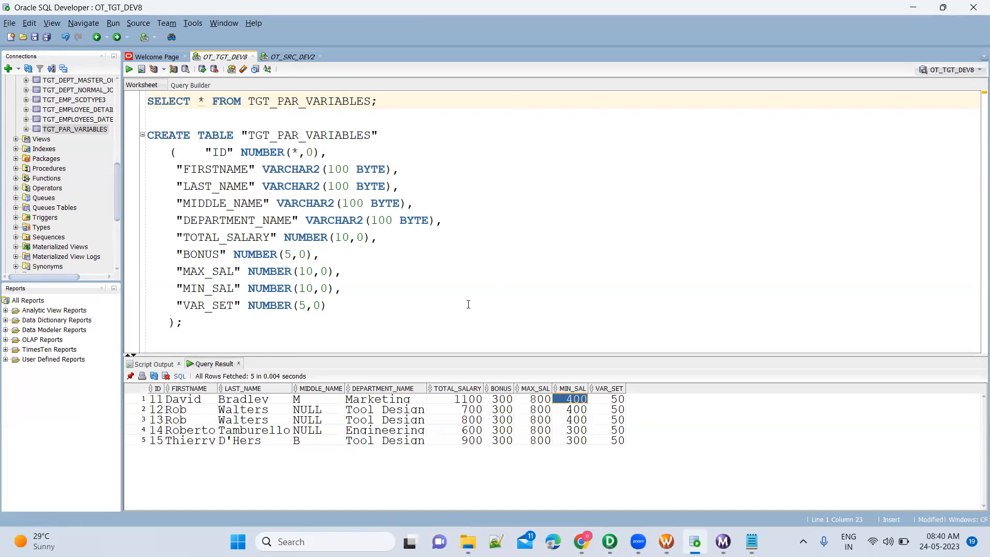
click(541, 421)
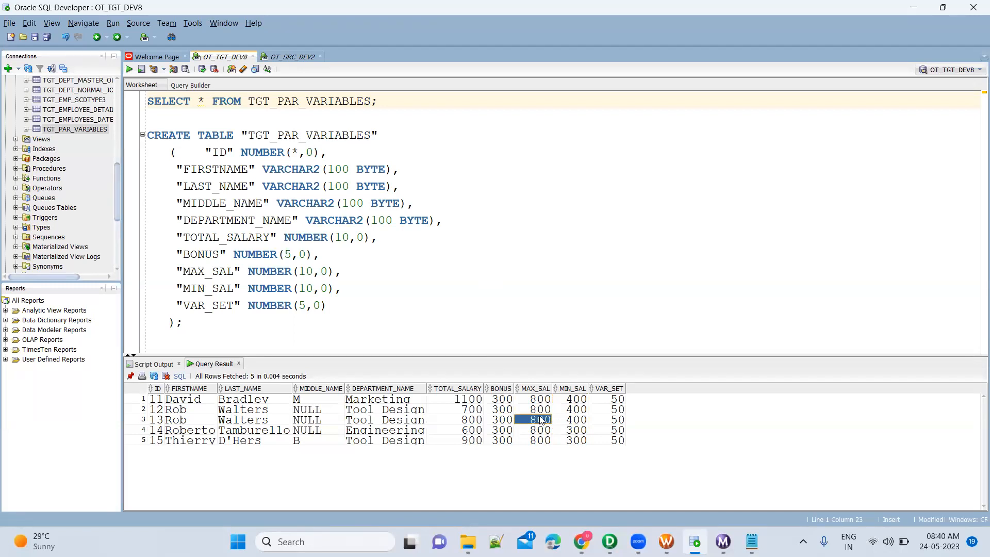
click(617, 410)
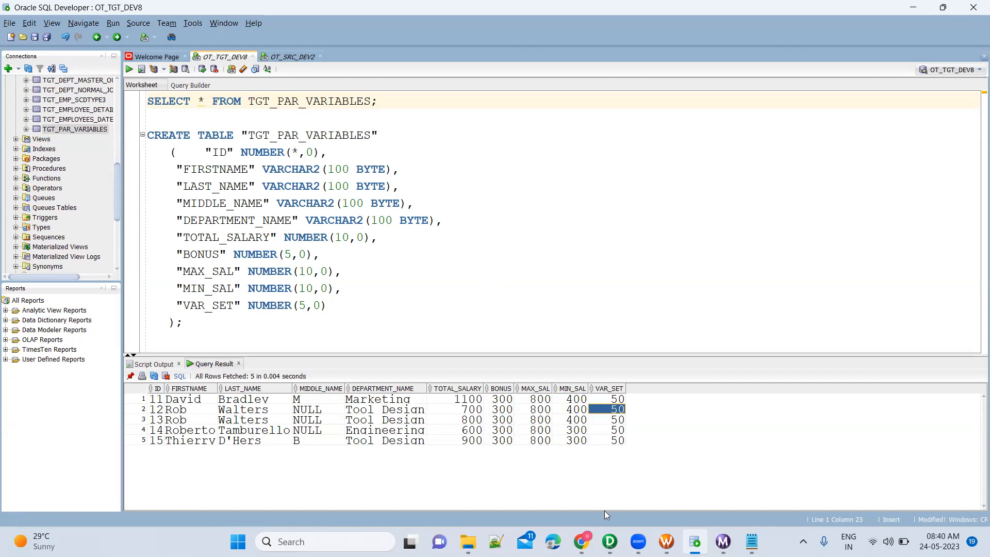
Switch to PowerCenter Designer, inspect the VAR_SET port's expression in the exp_Variables_Parameters transformation, and close it without changes
click(610, 541)
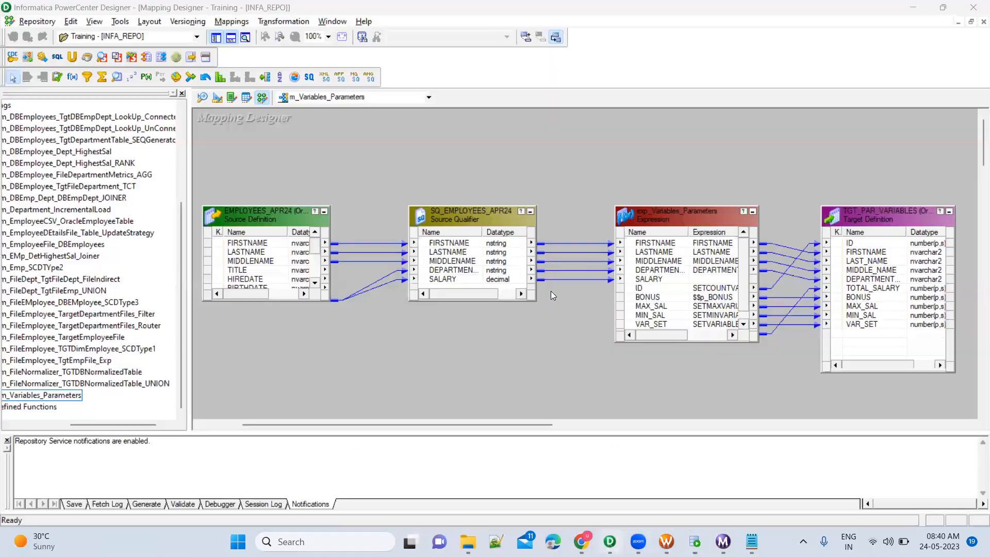
double_click(646, 215)
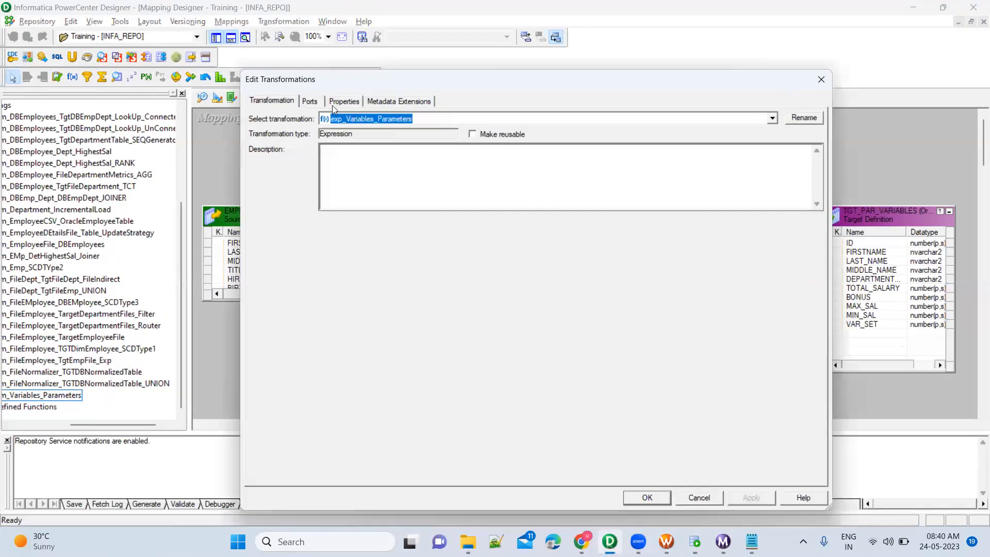
click(310, 101)
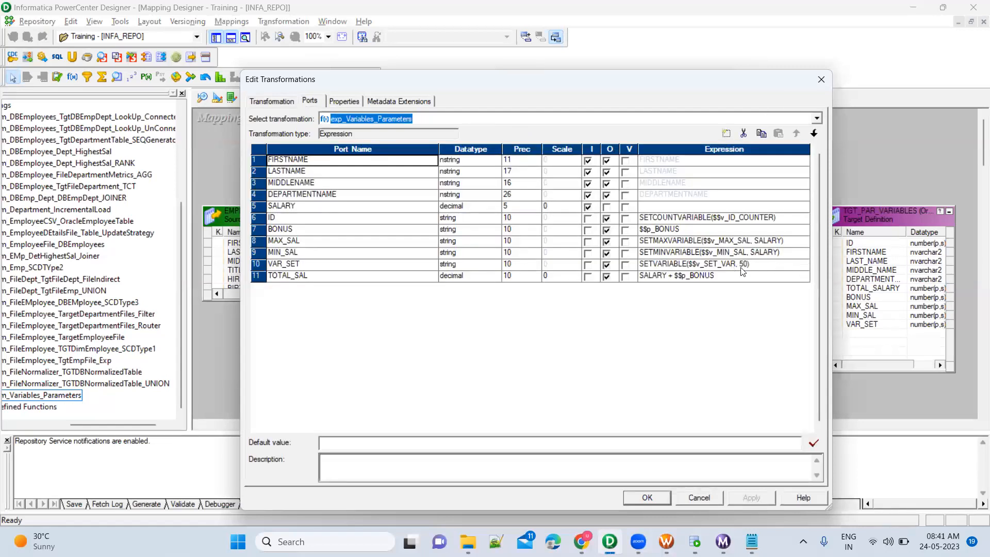
click(807, 268)
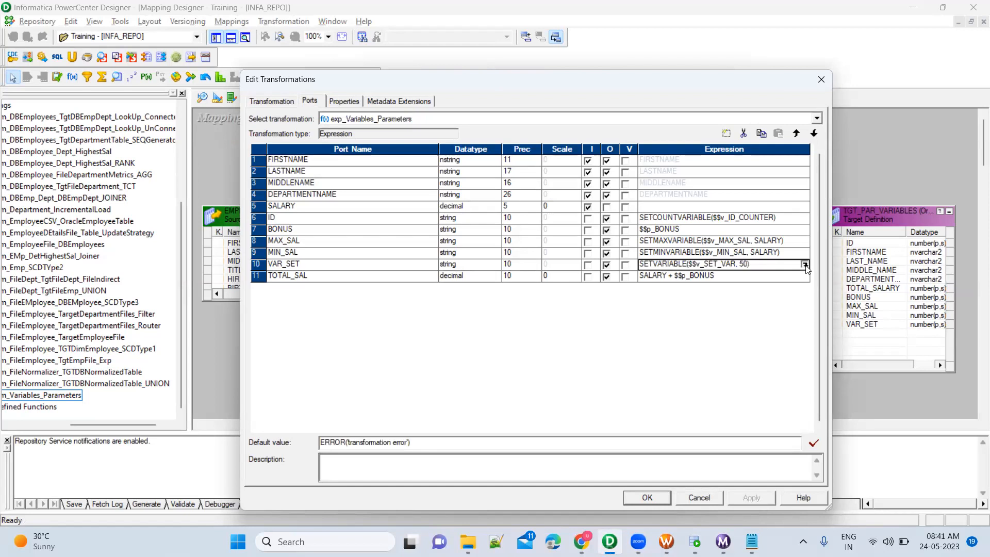
click(805, 265)
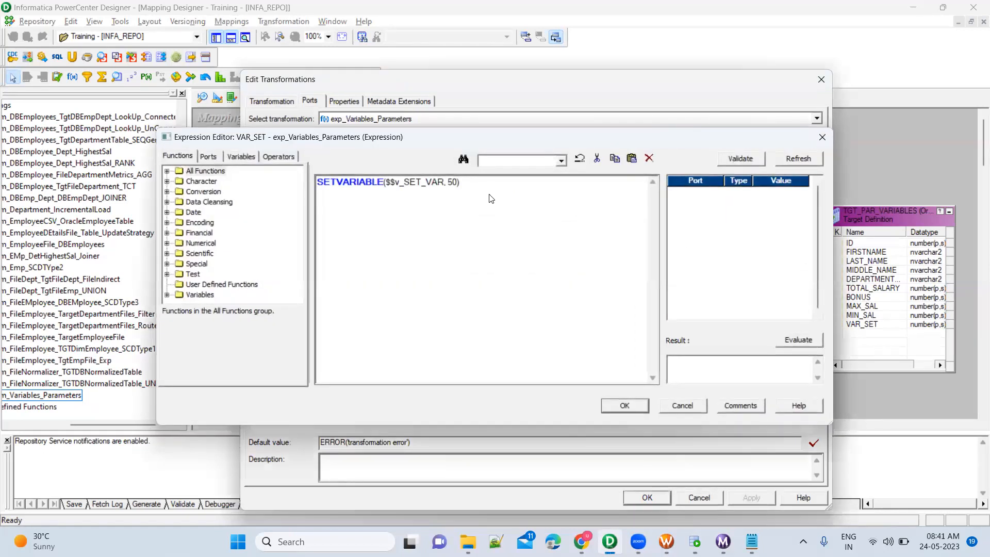
key(Escape)
key(Escape)
click(540, 179)
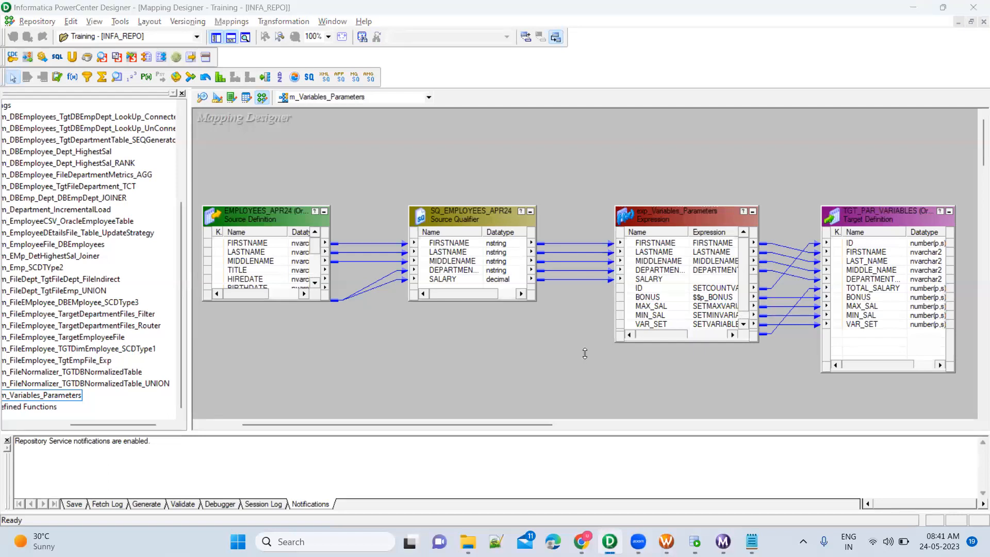
Review the variable assignments in the s_m_Variables_Parameters.txt file in Notepad and close the file
key(alt+Tab)
key(alt+Tab)
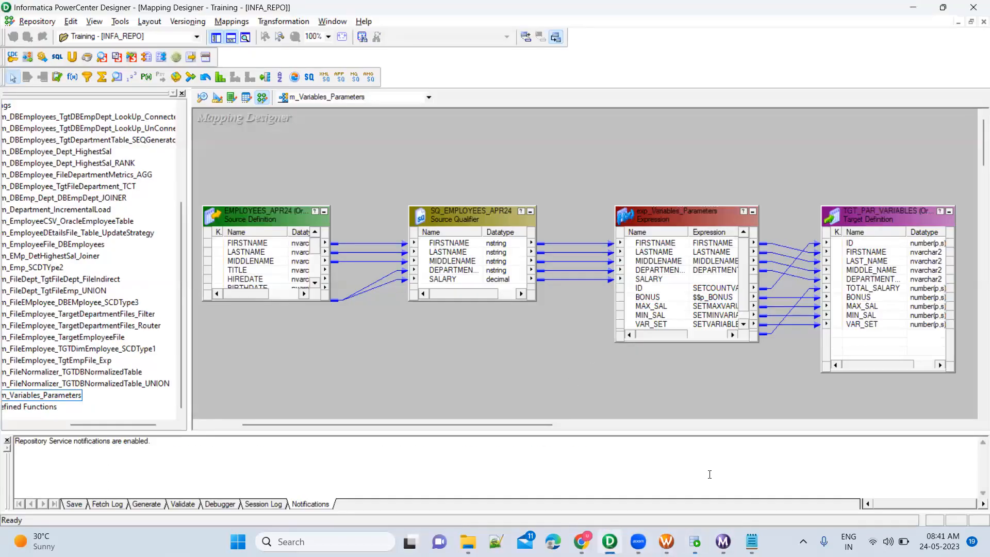
click(752, 541)
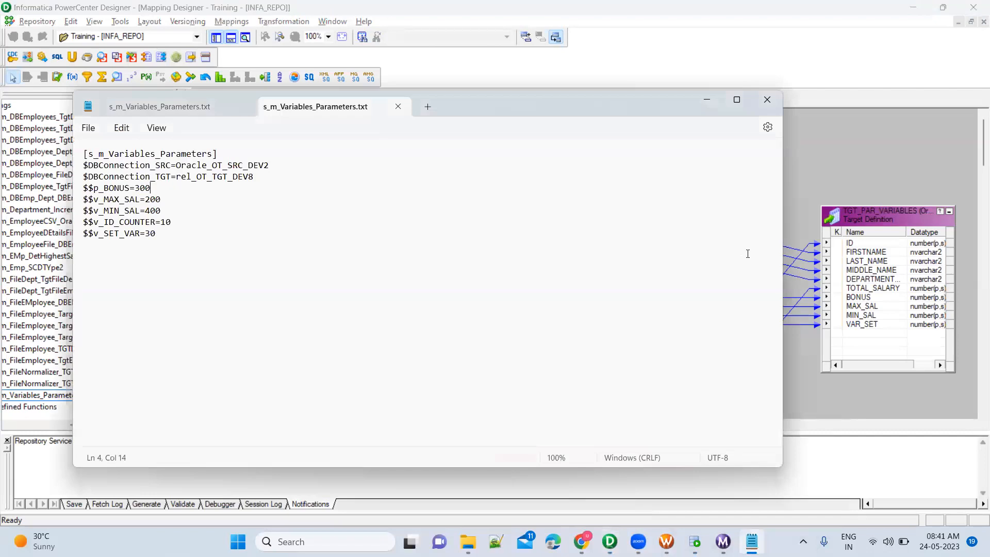
click(701, 101)
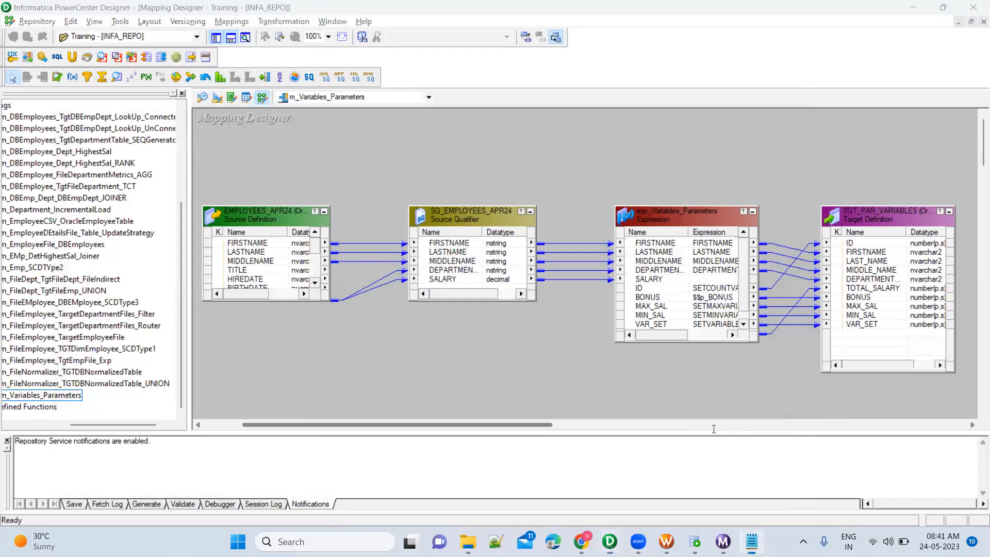
click(751, 541)
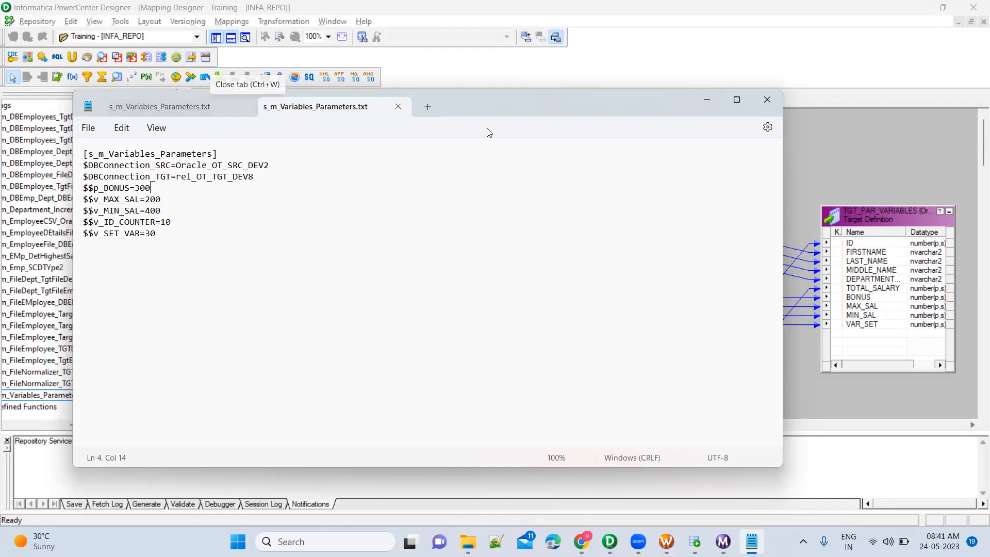
click(767, 105)
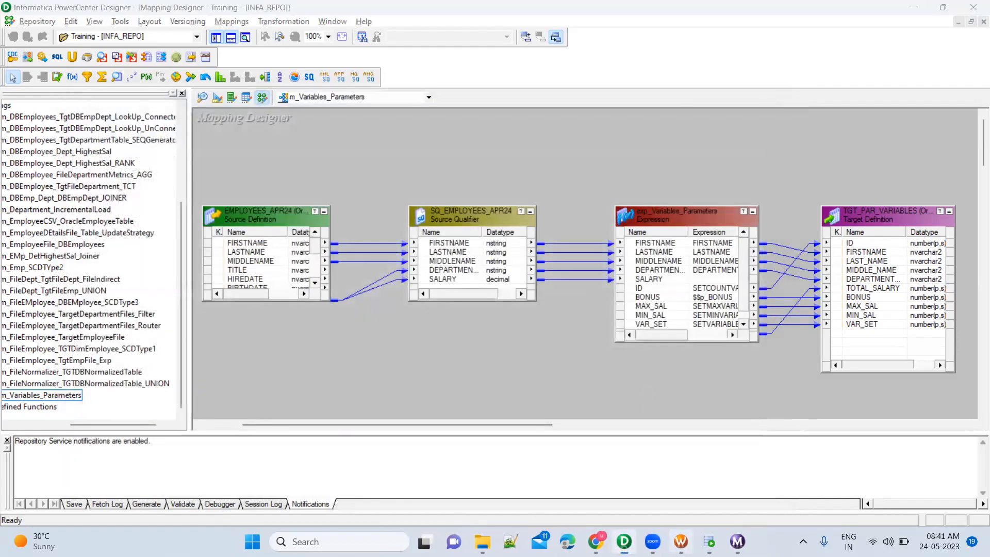
Switch to Workflow Manager, check the Parameter Filename property of the s_m_Variables_Parameters session, and close the session without changes
click(681, 542)
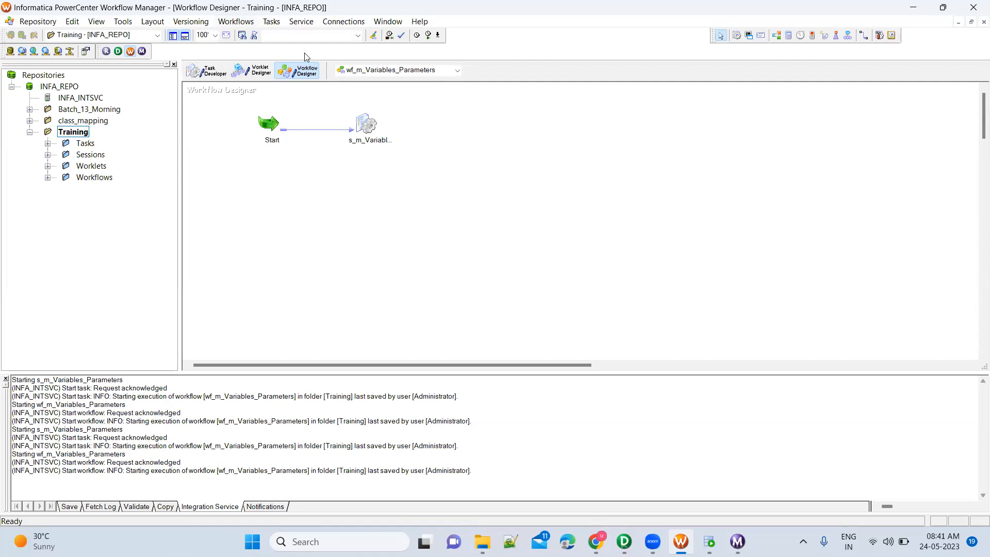
double_click(364, 125)
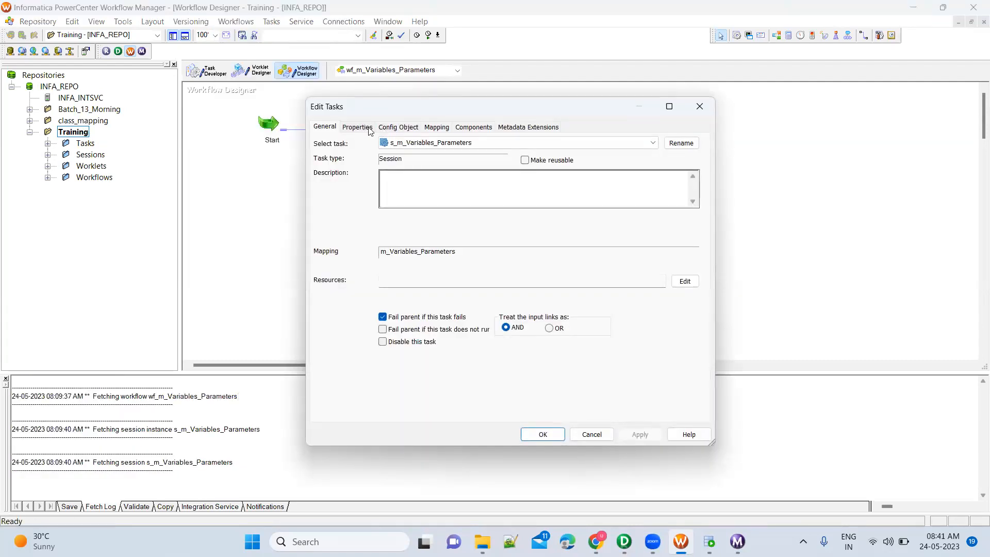
click(369, 129)
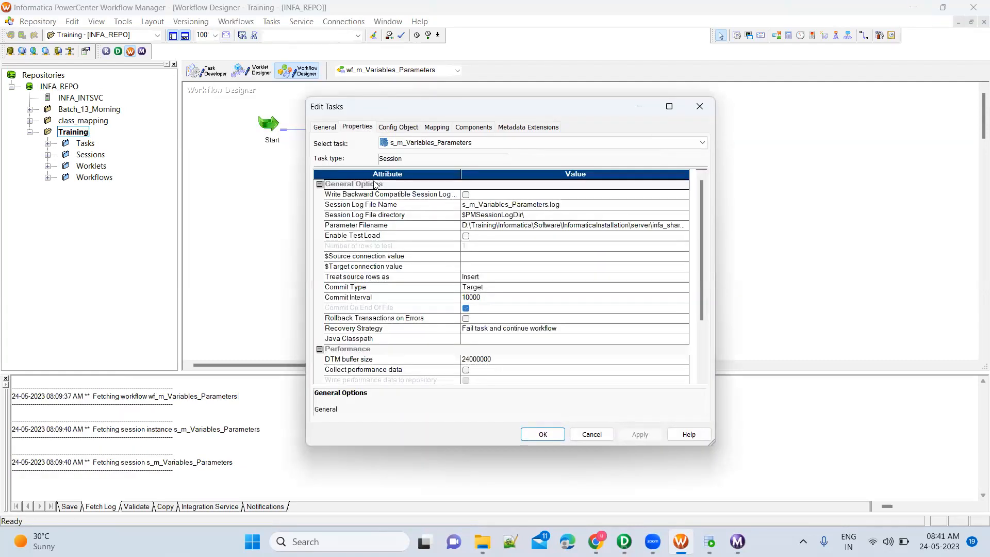
click(412, 227)
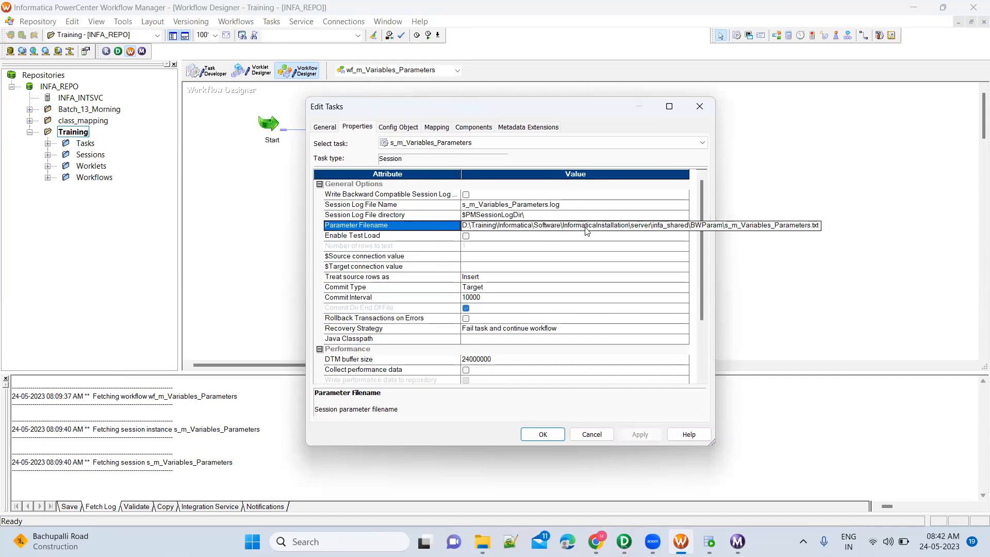
click(586, 434)
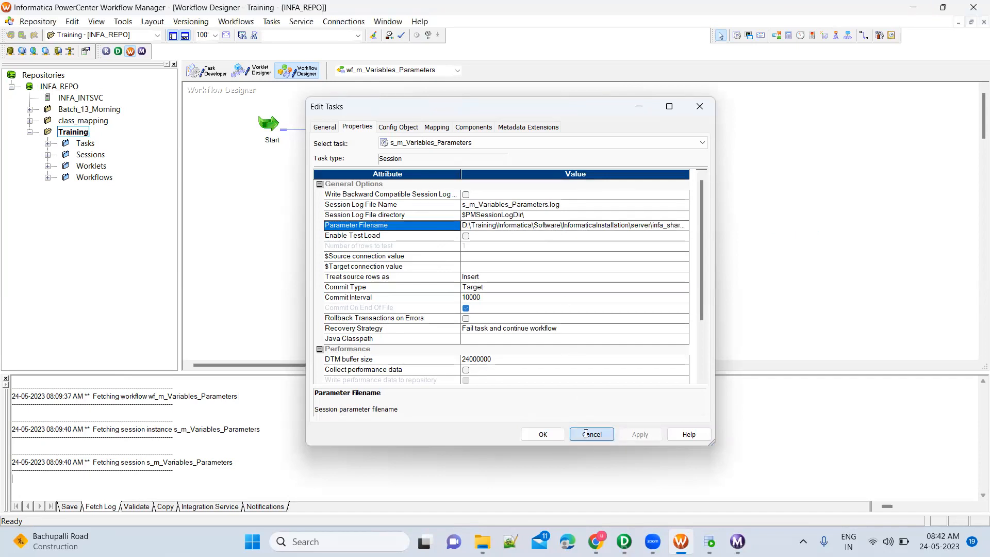
click(551, 249)
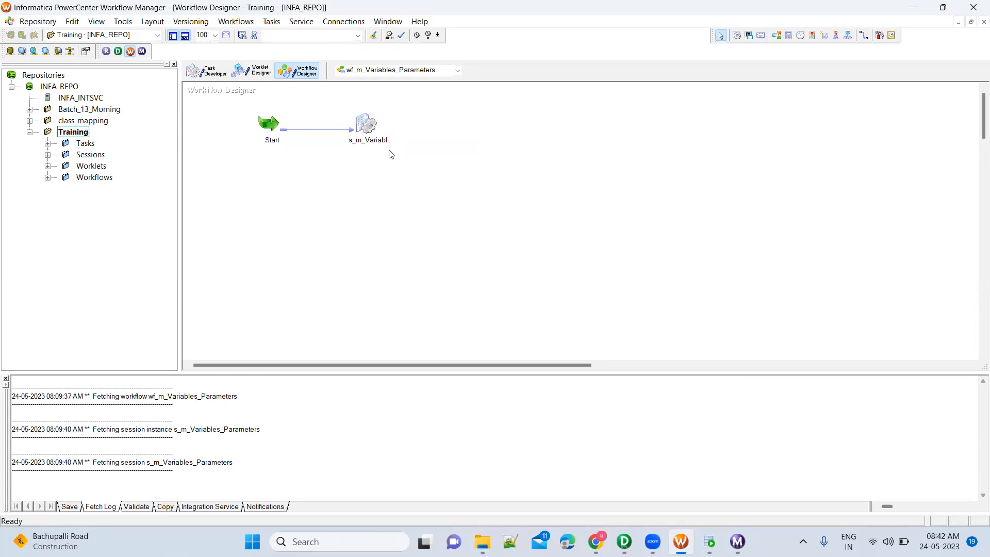
Check the connection variables of the s_m_Variables_Parameters session's SQ_EMPLOYEES_APR24 source and TGT_PAR_VARIABLES target, and close it without changes
double_click(371, 130)
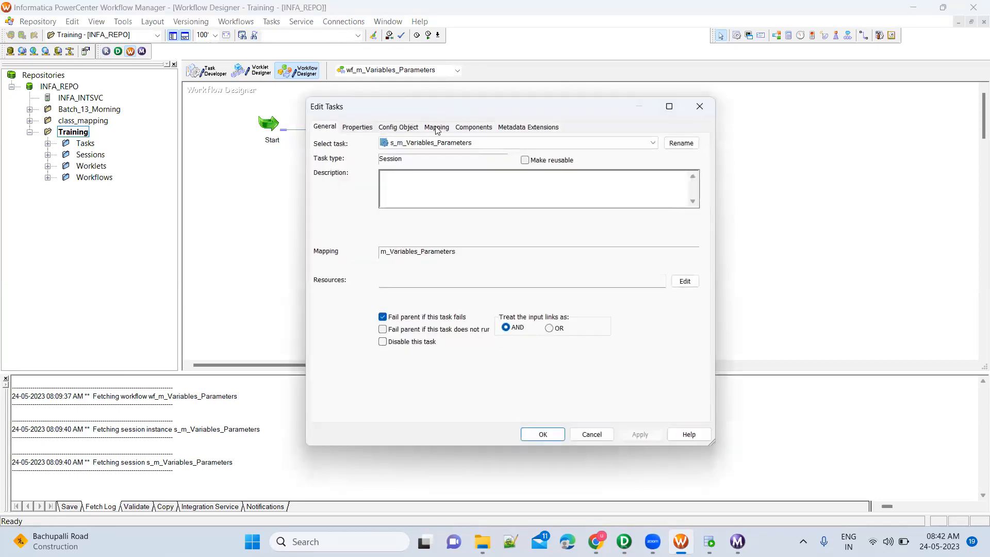
click(436, 128)
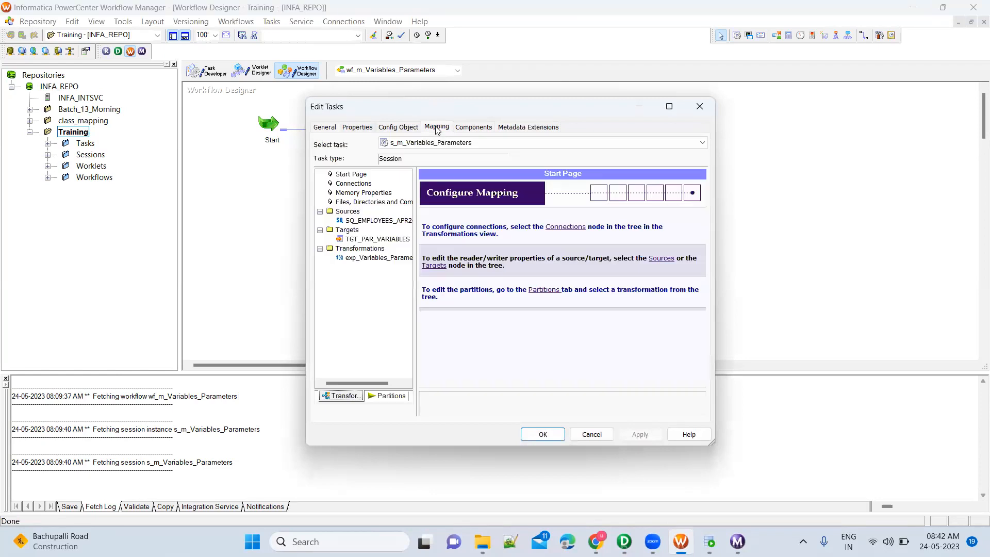
click(388, 221)
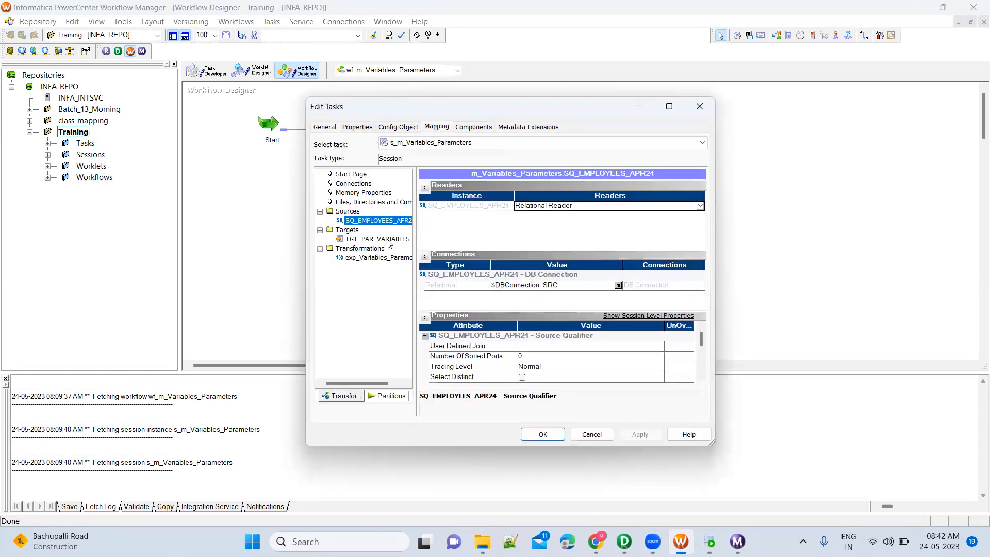
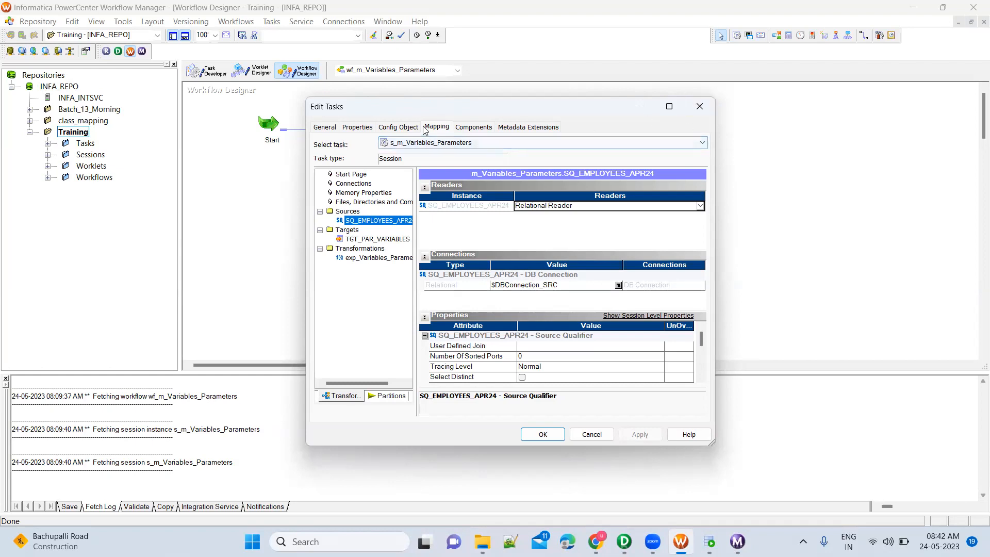
click(371, 128)
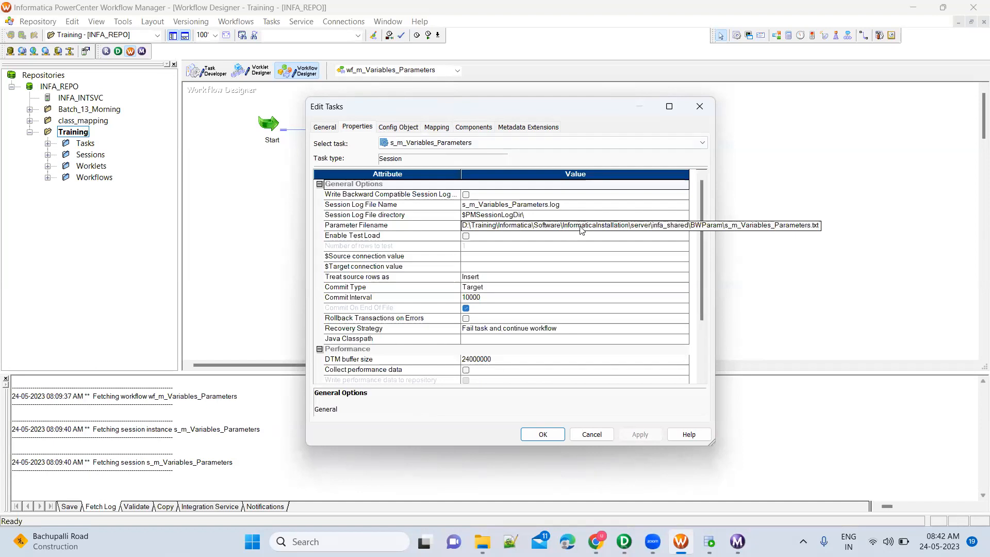
click(438, 129)
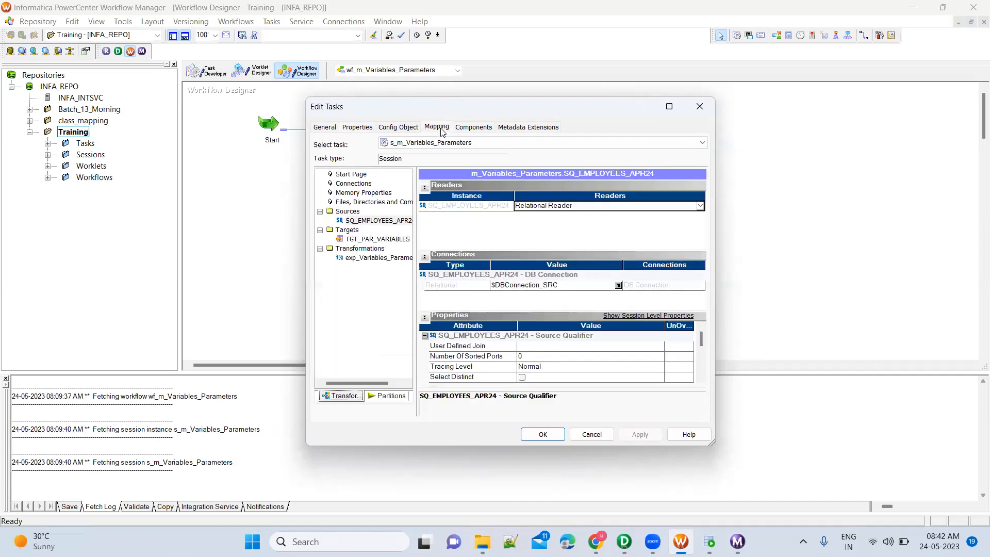
click(384, 220)
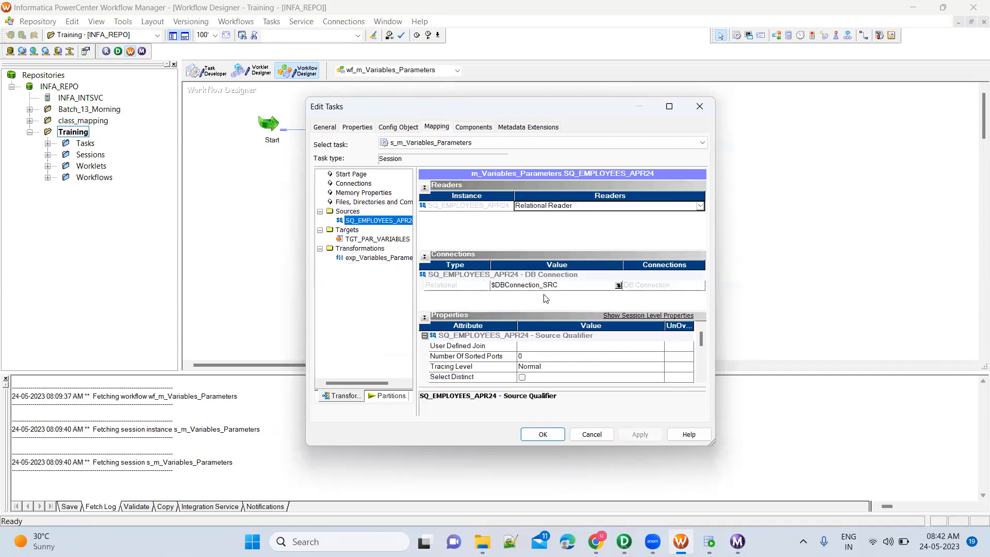
click(385, 241)
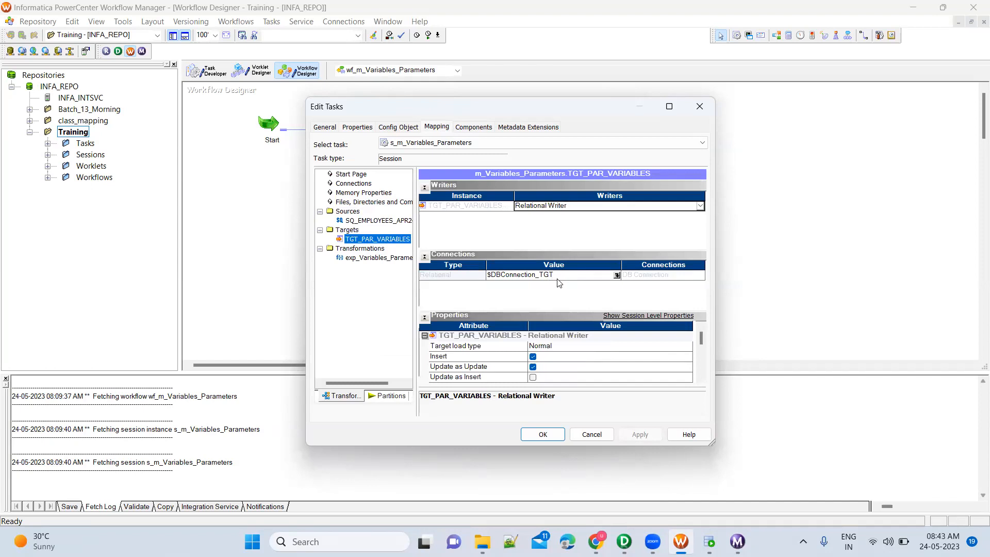
click(591, 434)
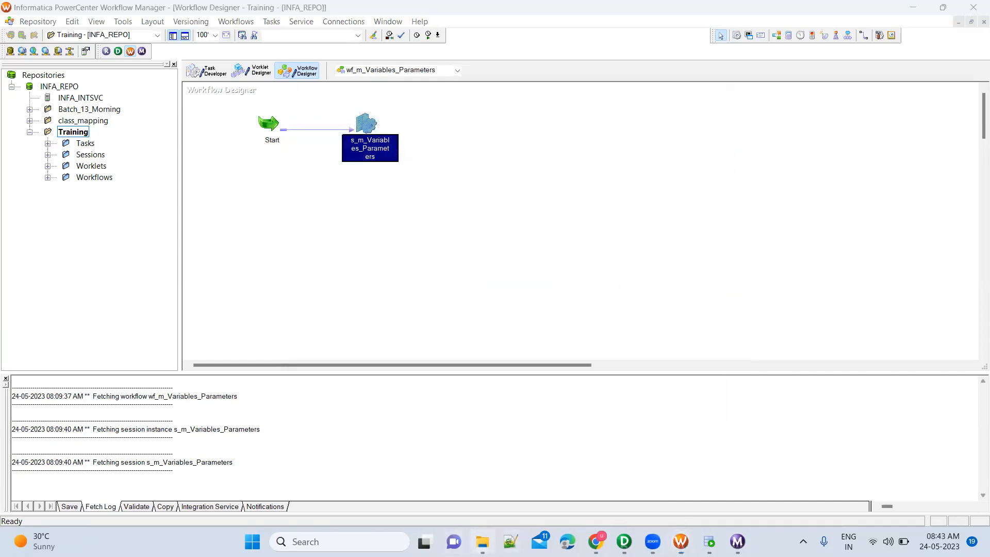
Open s_m_Variables_Parameters.txt from the BWParam folder and examine its session header and the $DBConnection_SRC and $DBConnection_TGT lines
click(482, 541)
double_click(292, 122)
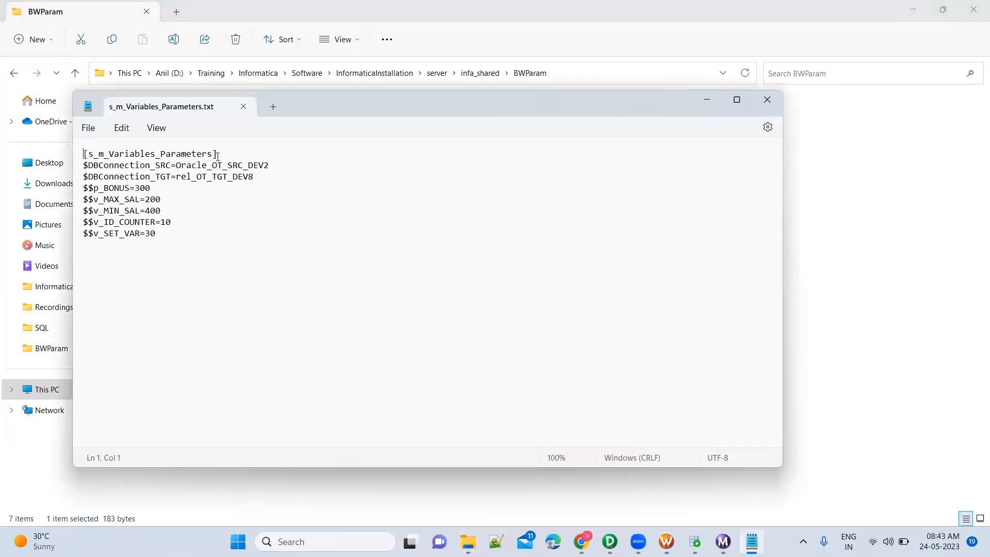
drag(221, 155, 72, 155)
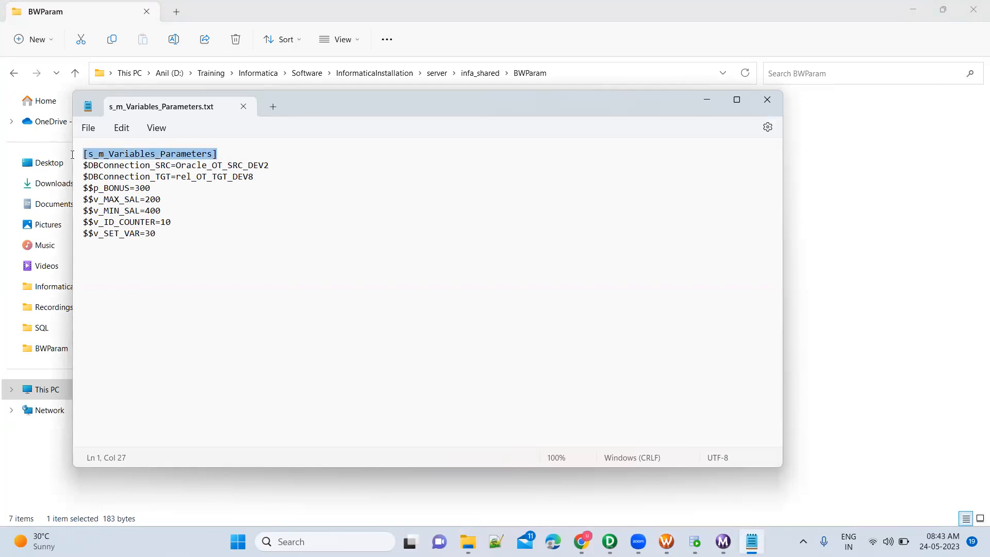
click(214, 156)
drag(225, 155, 72, 156)
click(244, 177)
drag(261, 178, 75, 163)
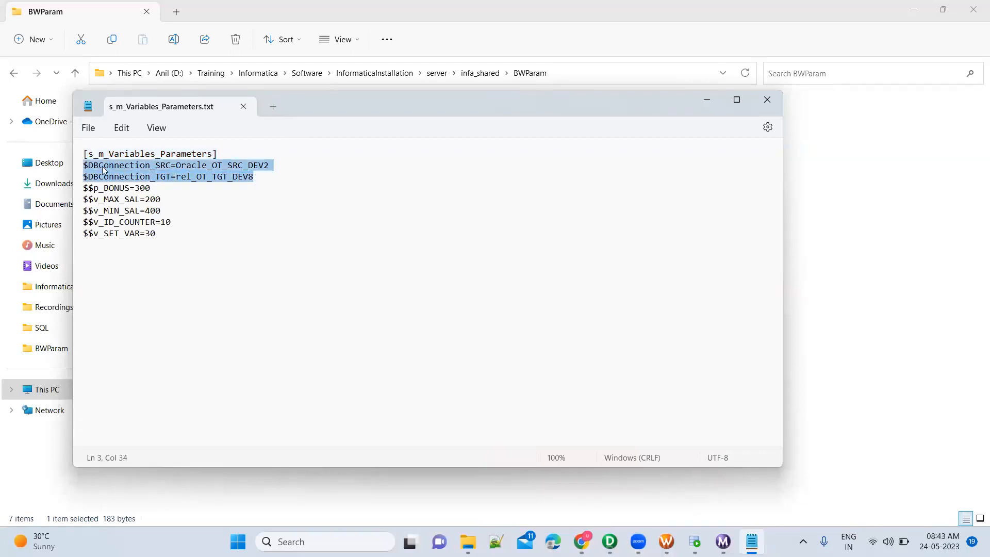
click(217, 193)
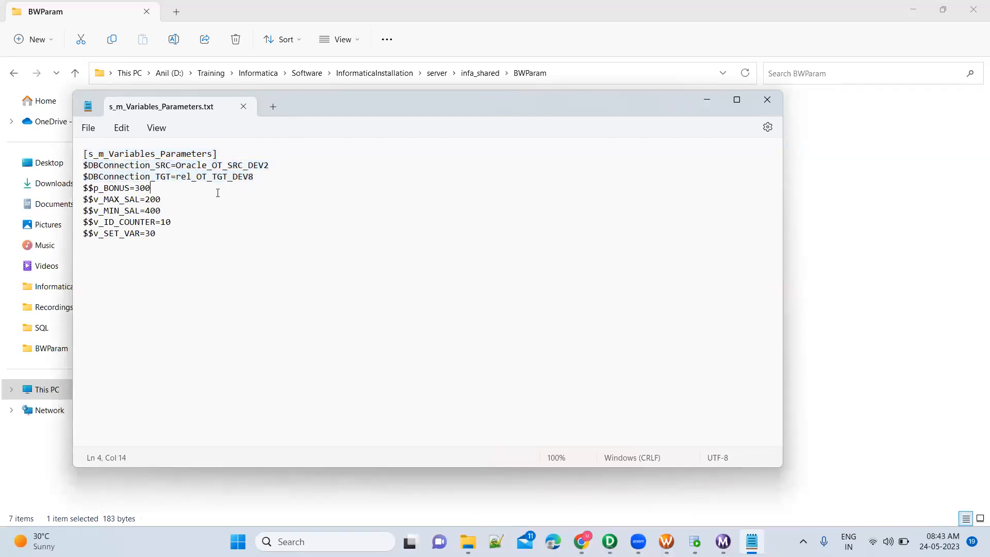
Examine the $DBConnection_ prefix, the SRC and TGT suffixes, and the source connection name in the parameter file's connection lines
click(148, 165)
drag(156, 165, 79, 166)
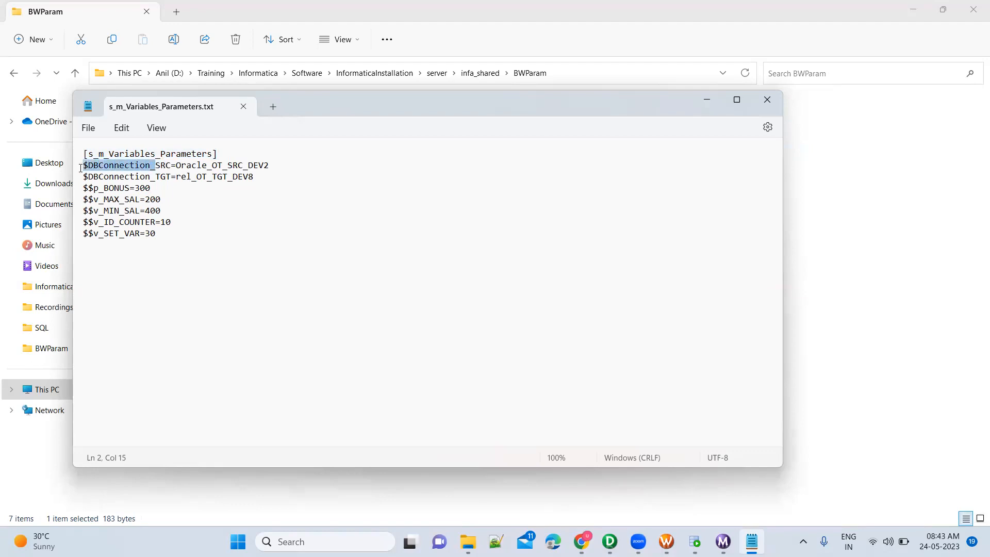
click(131, 165)
drag(154, 165, 75, 169)
click(158, 168)
mouse_move(157, 165)
mouse_down()
mouse_move(171, 166)
mouse_move(156, 176)
mouse_move(173, 175)
mouse_up()
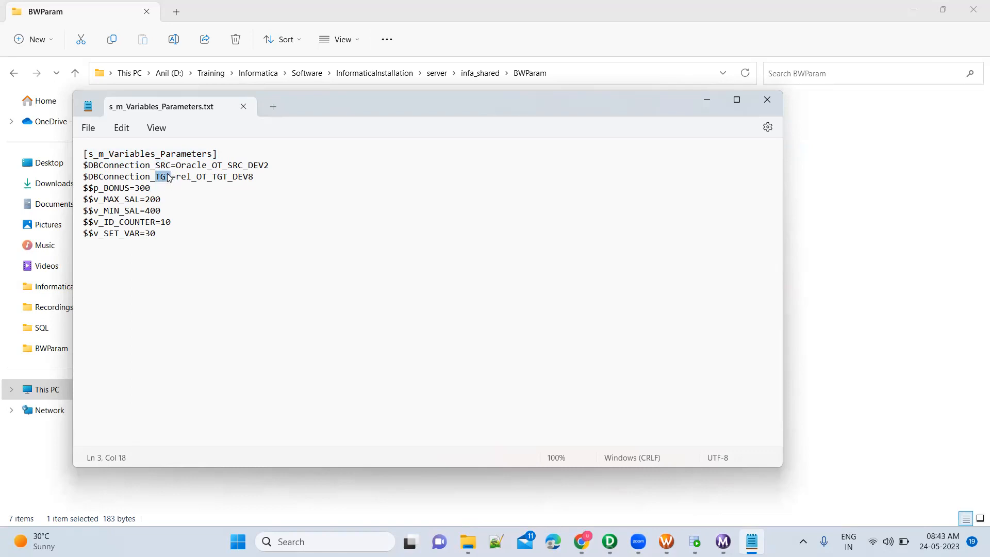
drag(178, 164, 269, 165)
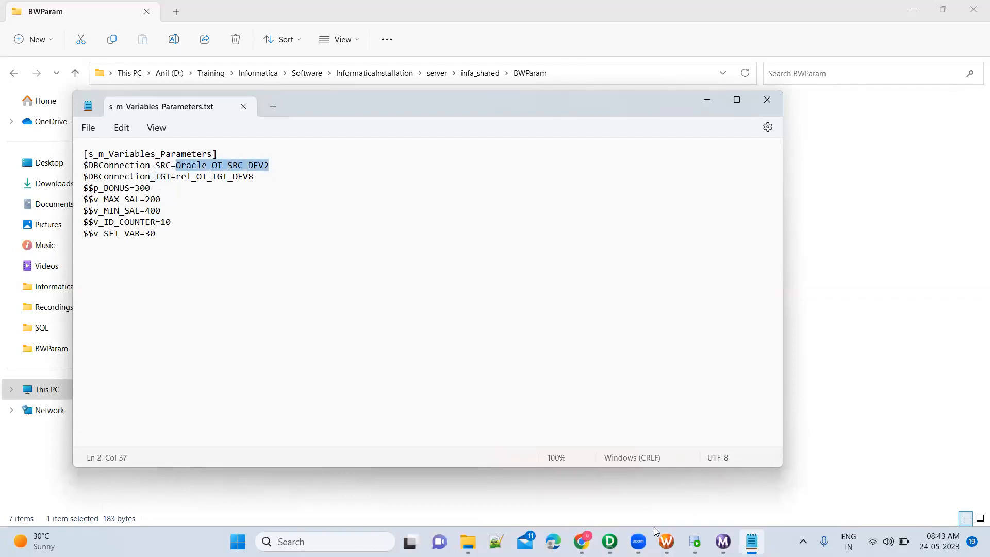
Switch to Workflow Manager and open the relational connection browser to find the Oracle_OT_SRC_DEV2 connection
click(666, 541)
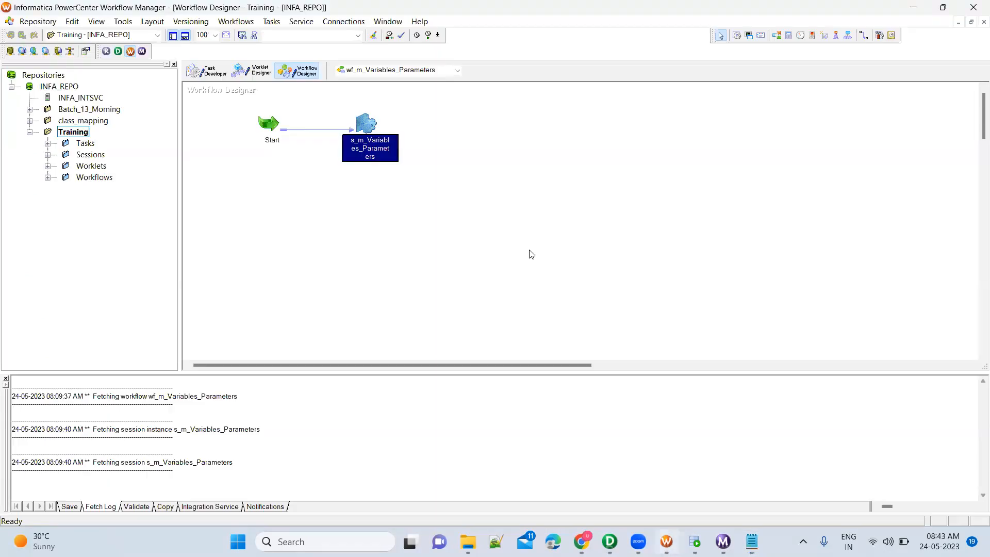
click(453, 146)
key(alt+w)
key(Right)
key(Right)
key(Right)
key(Escape)
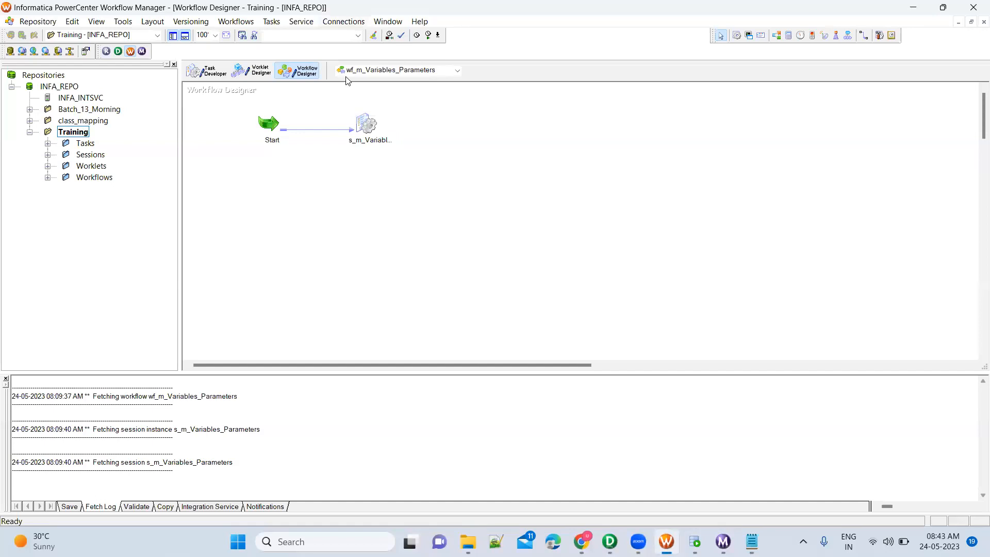
click(343, 21)
click(353, 40)
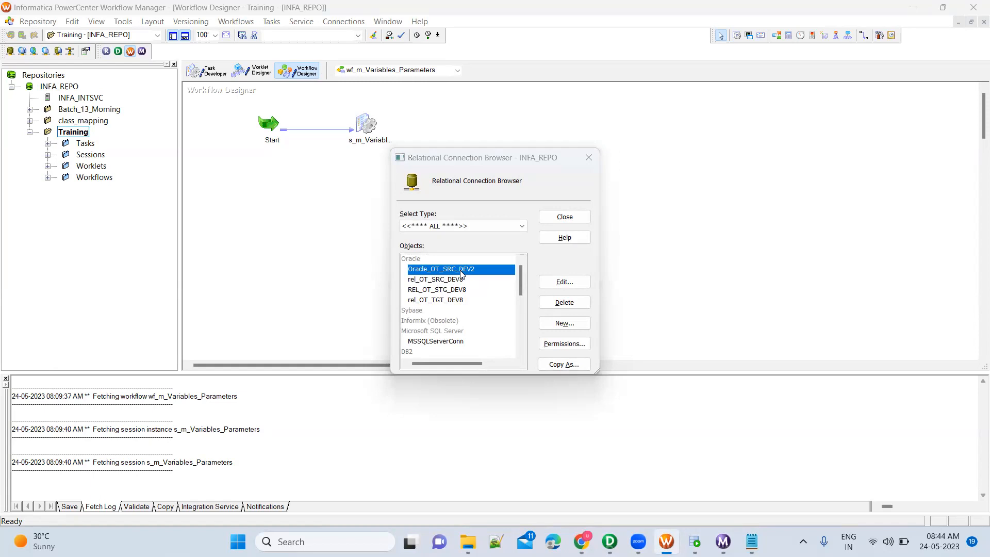
Compare the connection names assigned in the parameter file with Oracle_OT_SRC_DEV2 and rel_OT_TGT_DEV8 in the relational connection browser
key(alt+Tab)
click(279, 173)
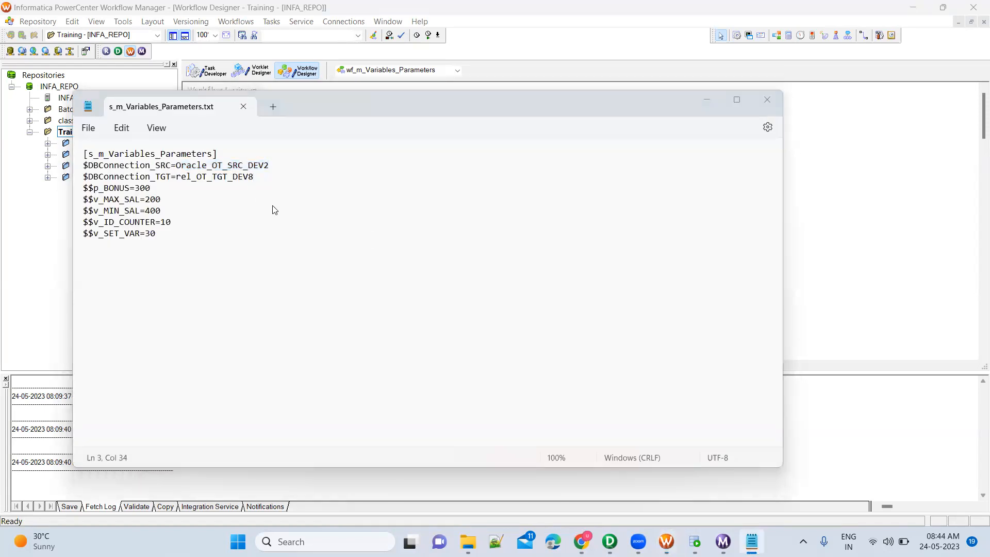
key(alt+Tab)
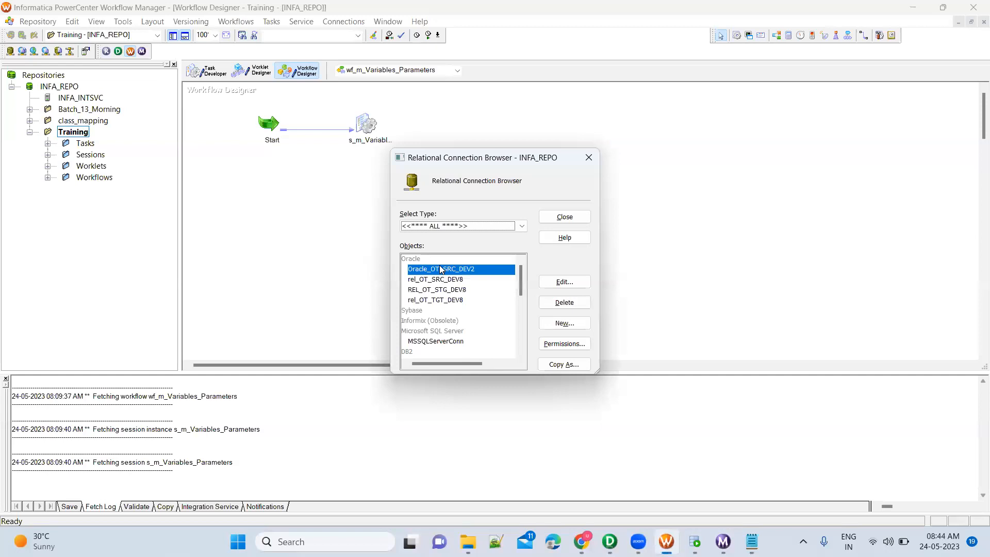
click(438, 300)
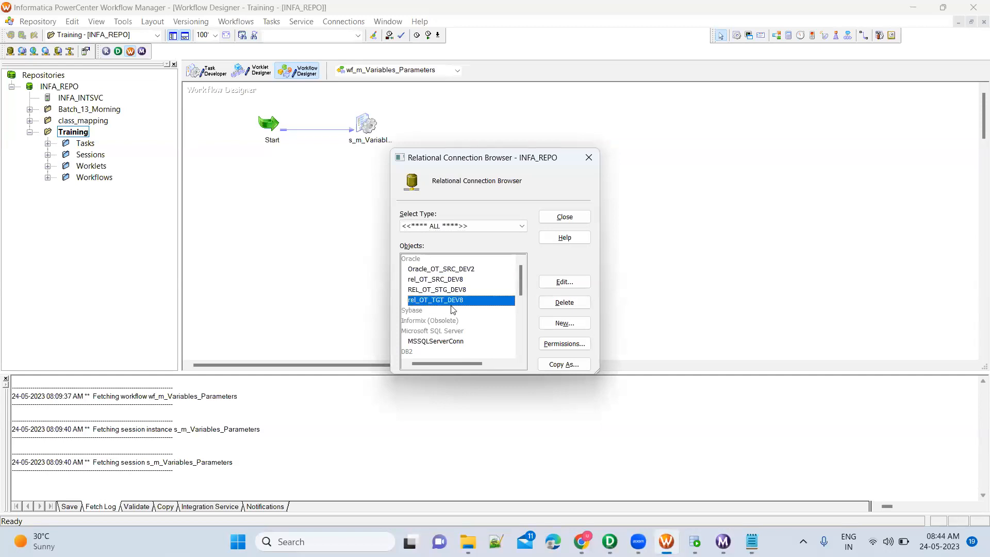
key(alt+Tab)
drag(257, 178, 176, 176)
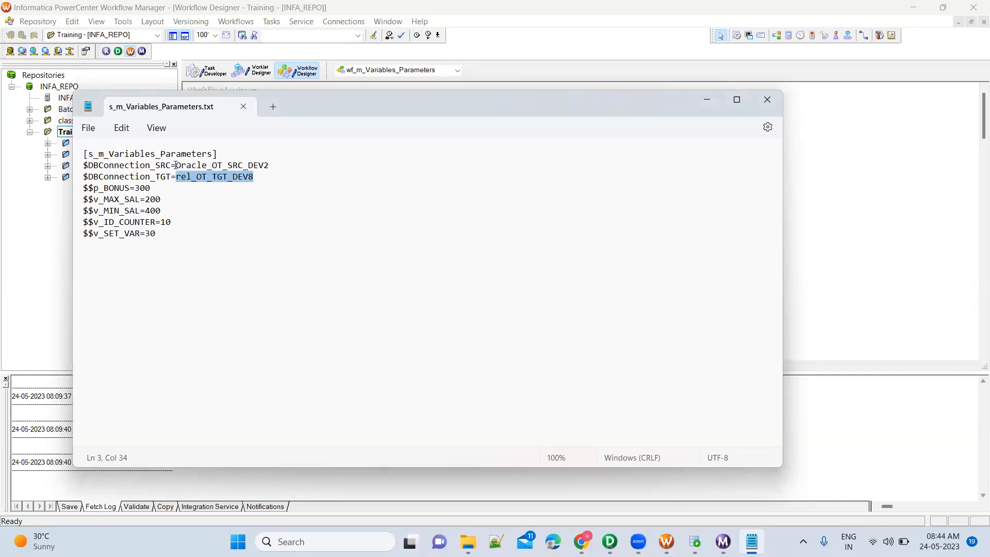
click(175, 164)
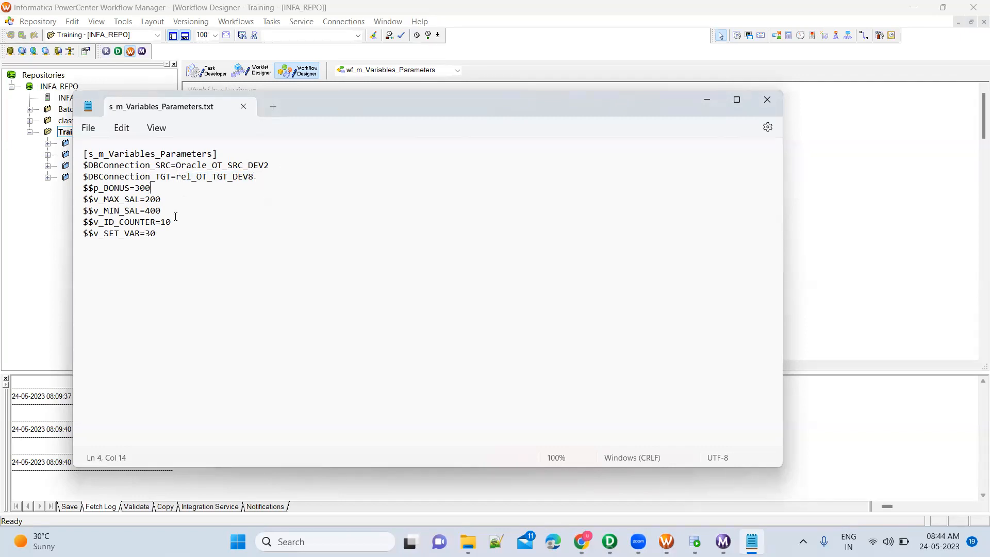
Compare the parameter file's $$ assignments with the parameters and variables declared for the m_Variables_Parameters mapping in PowerCenter Designer
drag(164, 233, 80, 192)
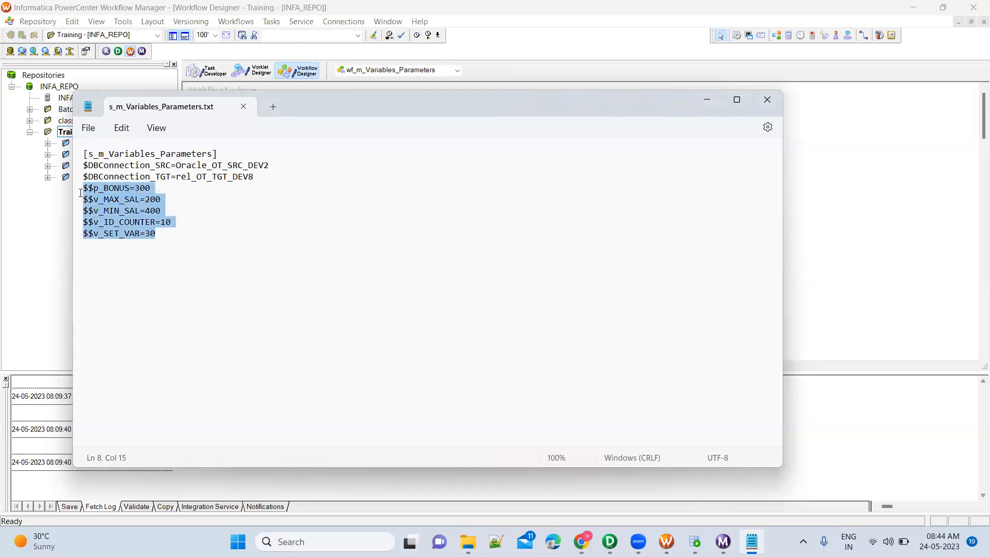
click(174, 206)
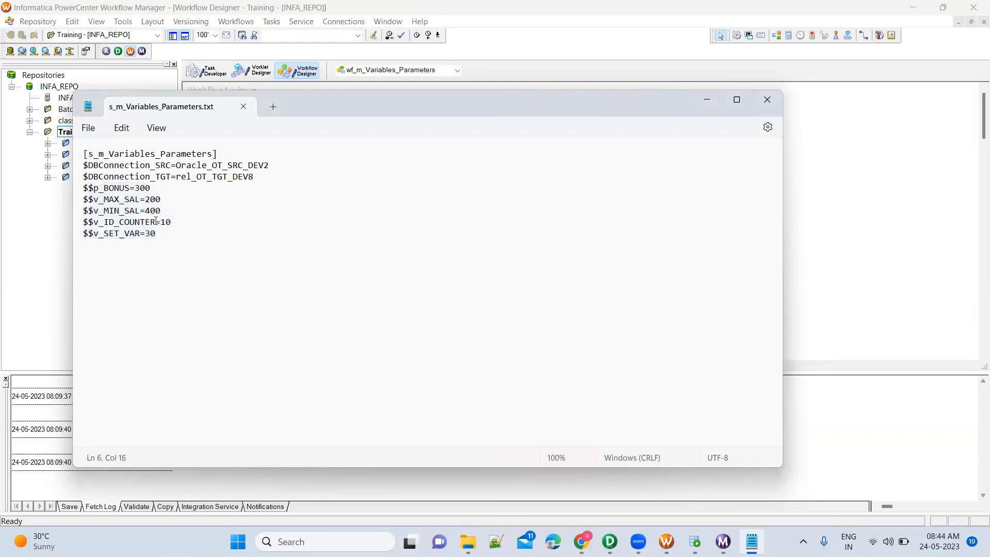
drag(161, 235, 84, 188)
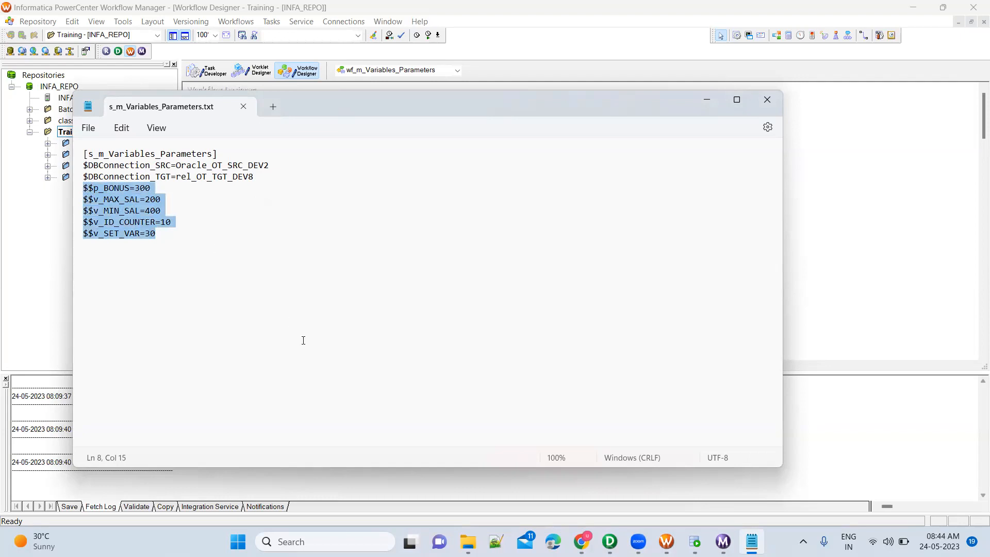
click(610, 542)
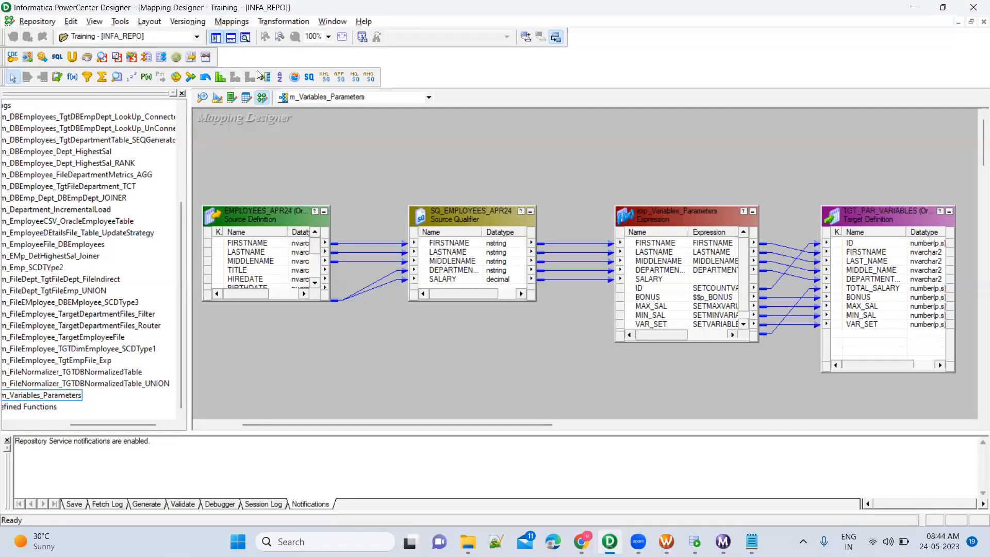
key(alt+m)
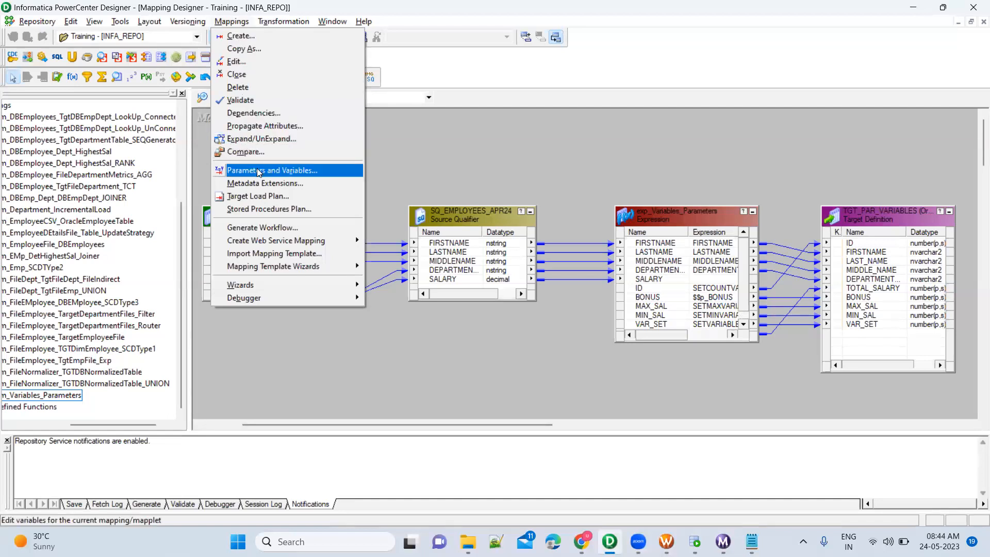
click(257, 170)
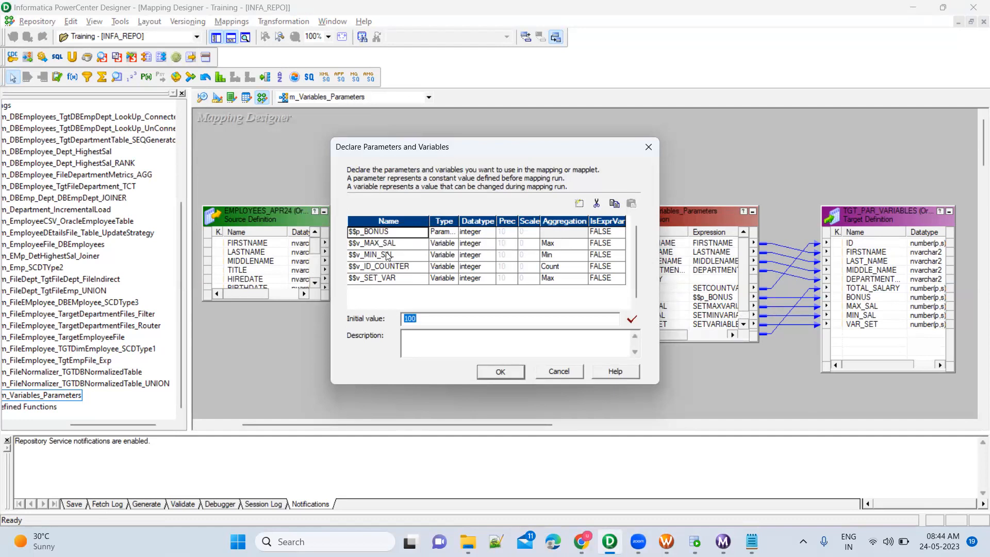
key(alt+Tab)
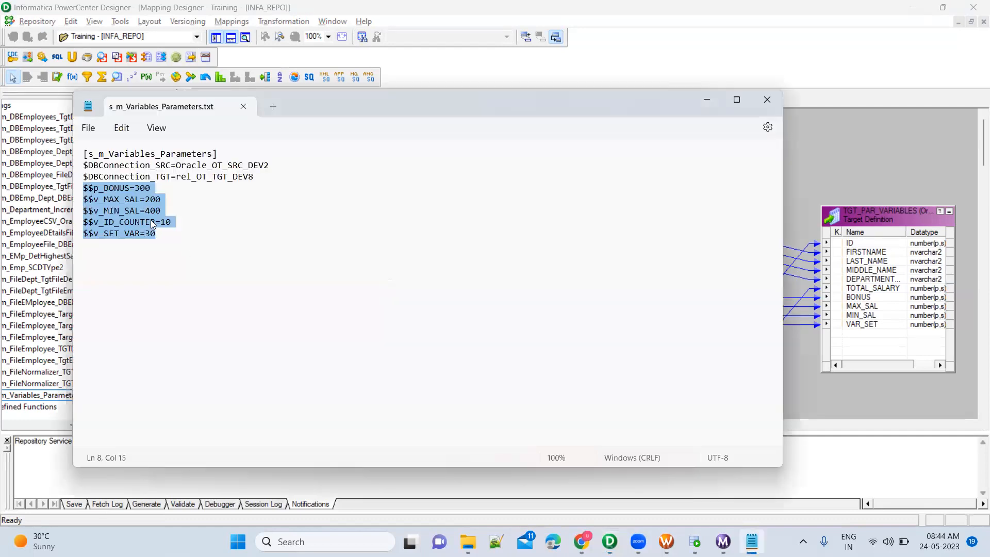
click(134, 194)
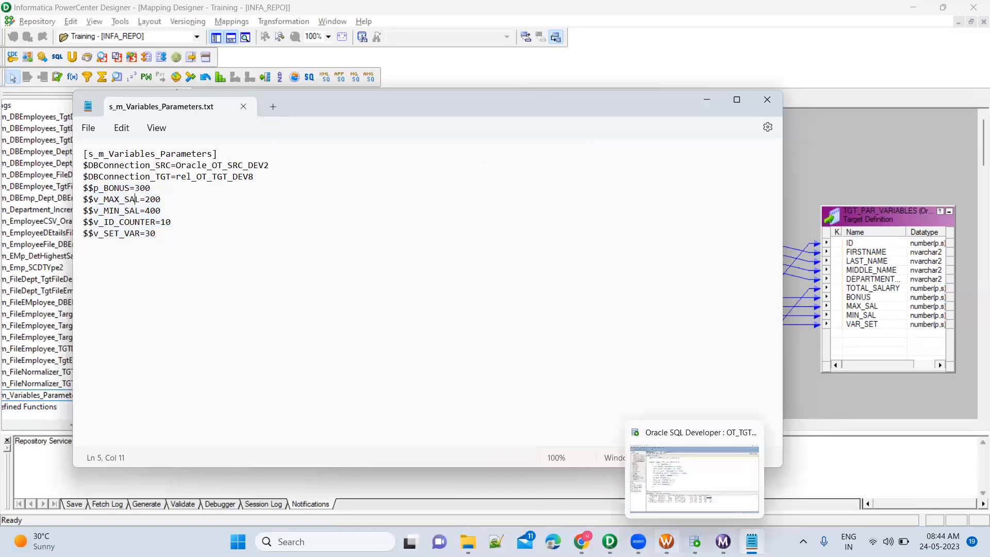
Close Workflow Manager's connection browser, check the s_m_Variables_Parameters session's Parameter Filename property, and cancel the session editor
click(666, 541)
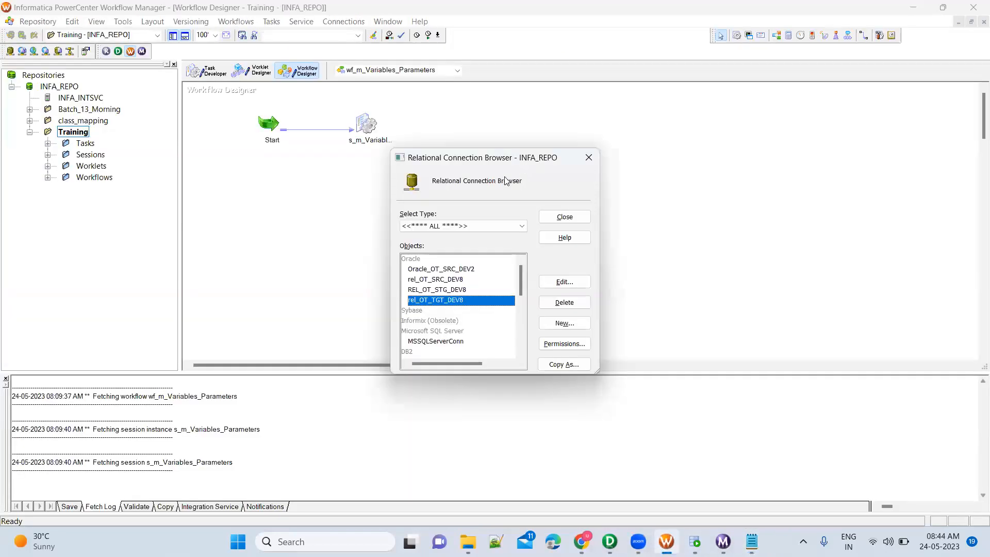
key(Escape)
double_click(370, 128)
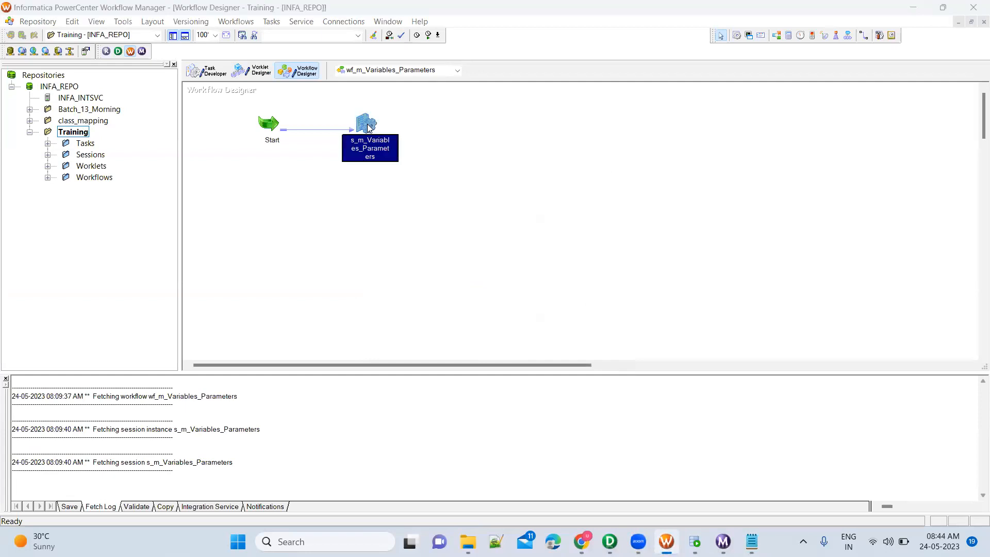
click(363, 129)
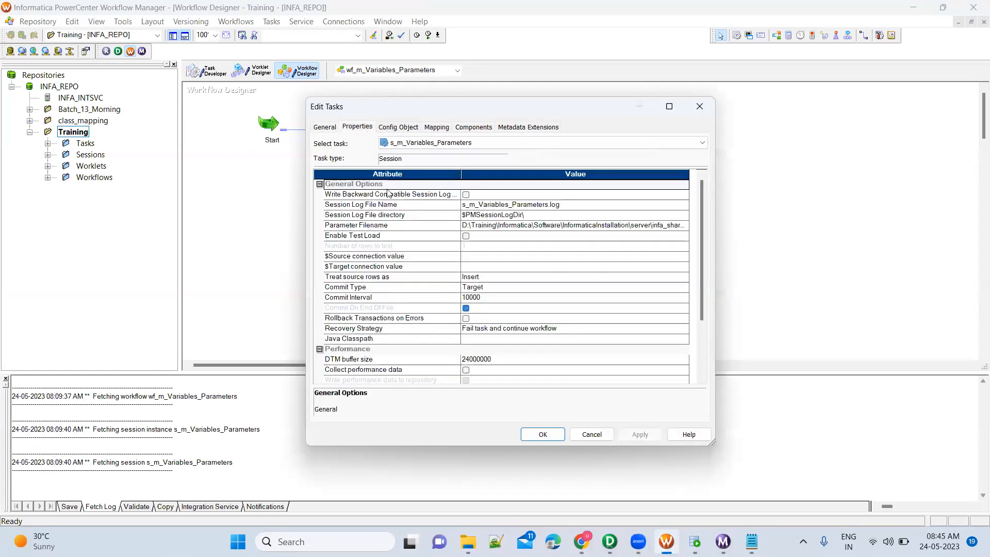
click(427, 225)
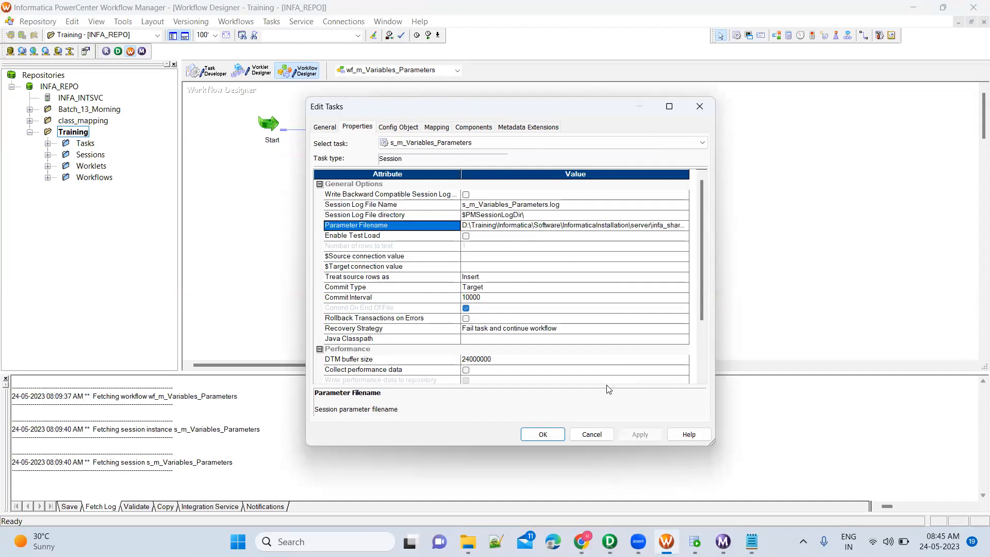
click(607, 433)
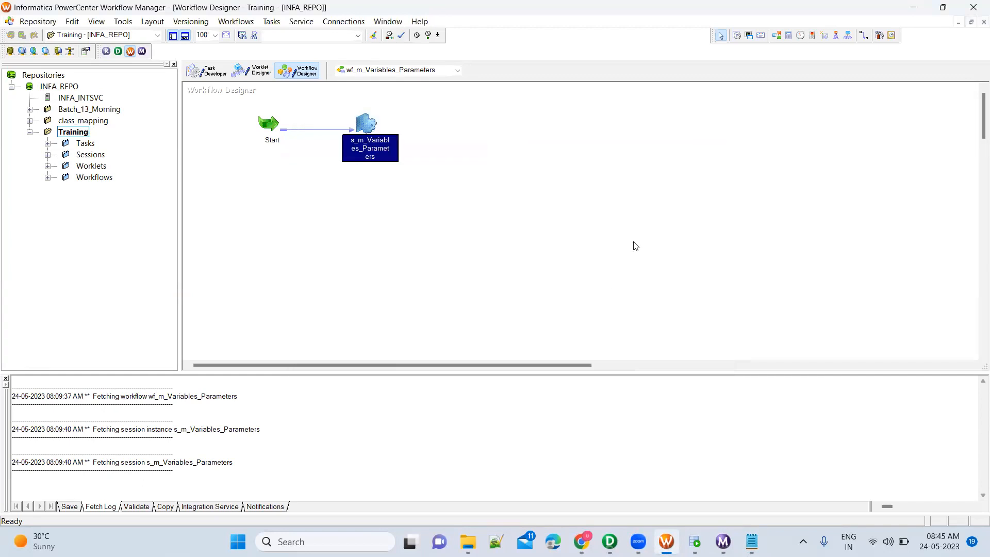
Review the s_m_Variables_Parameters.txt file in Notepad again and return to Workflow Manager
click(752, 541)
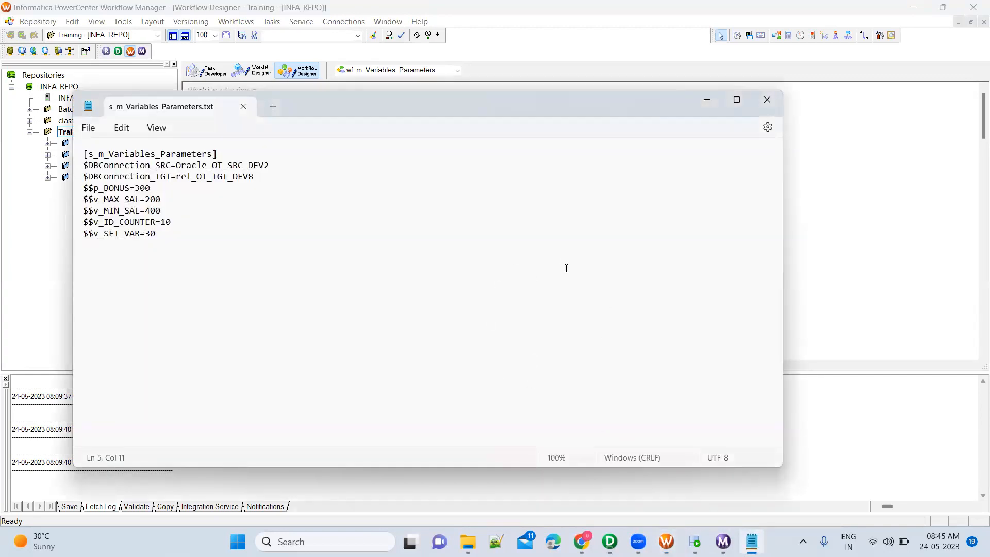
key(alt+Tab)
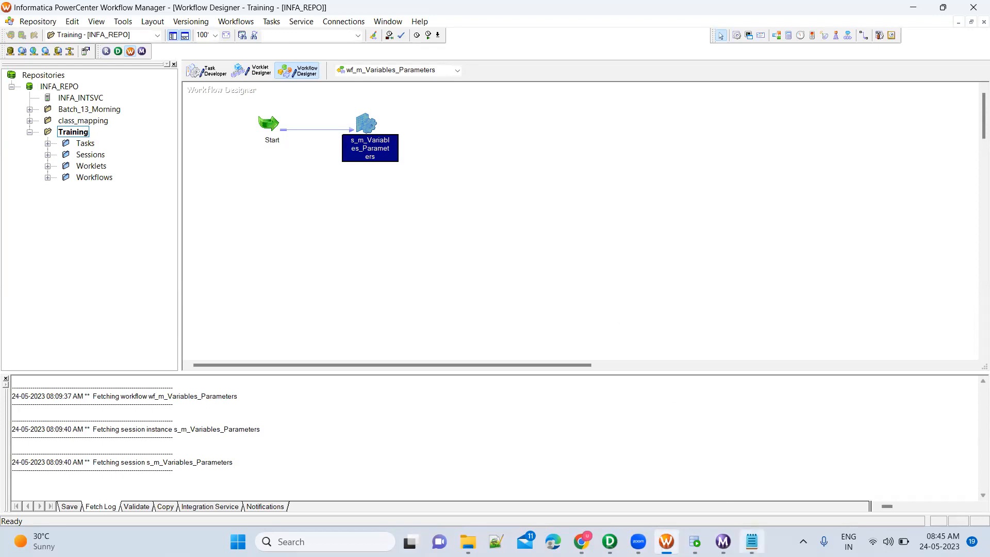
click(751, 541)
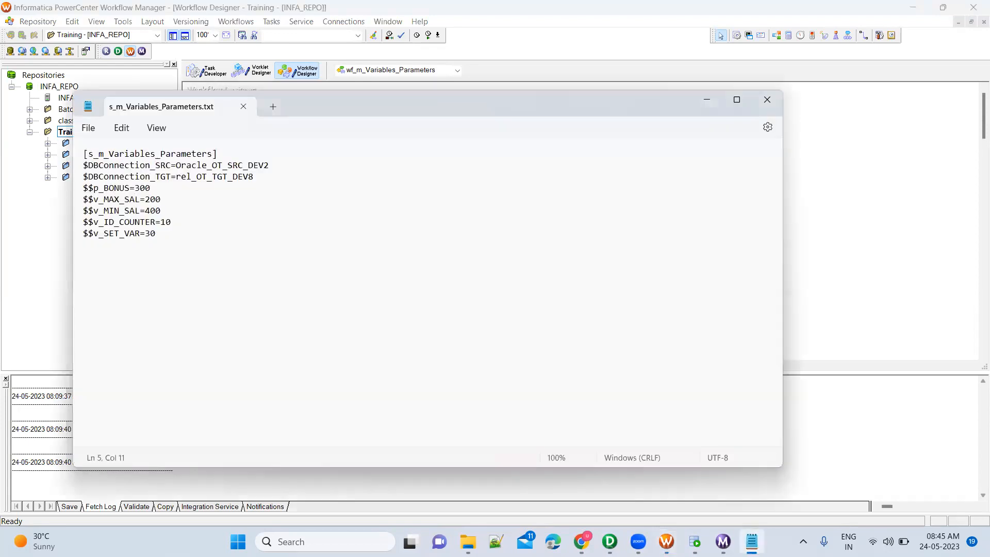
click(751, 541)
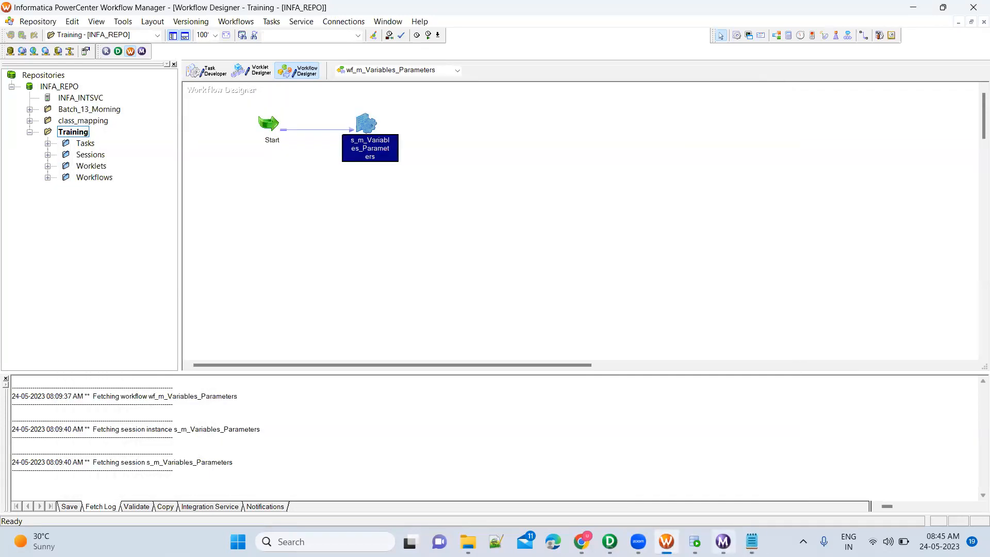
Set the s_m_Variables_Parameters session's $Source connection value to the connection variable $DBConnection_SRC
double_click(369, 127)
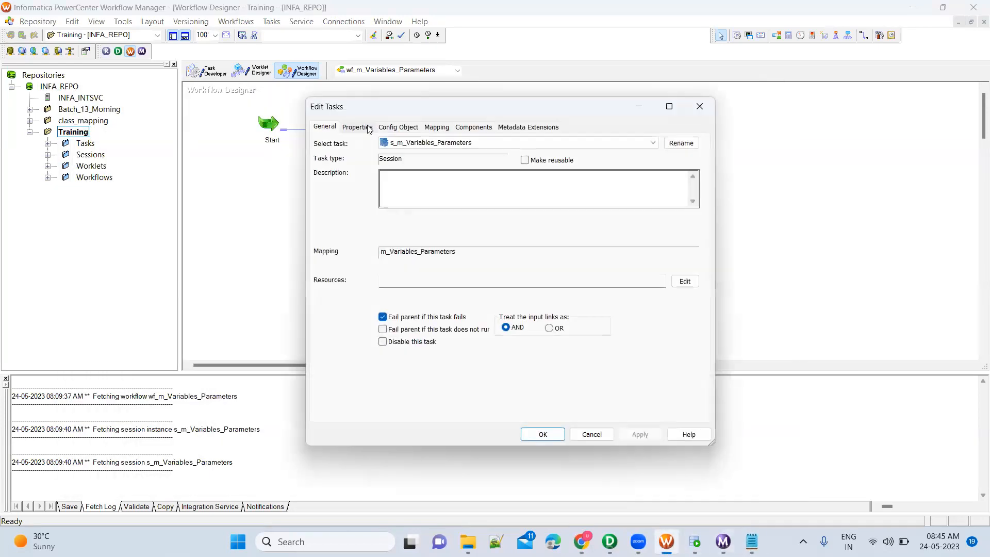
click(436, 127)
click(389, 222)
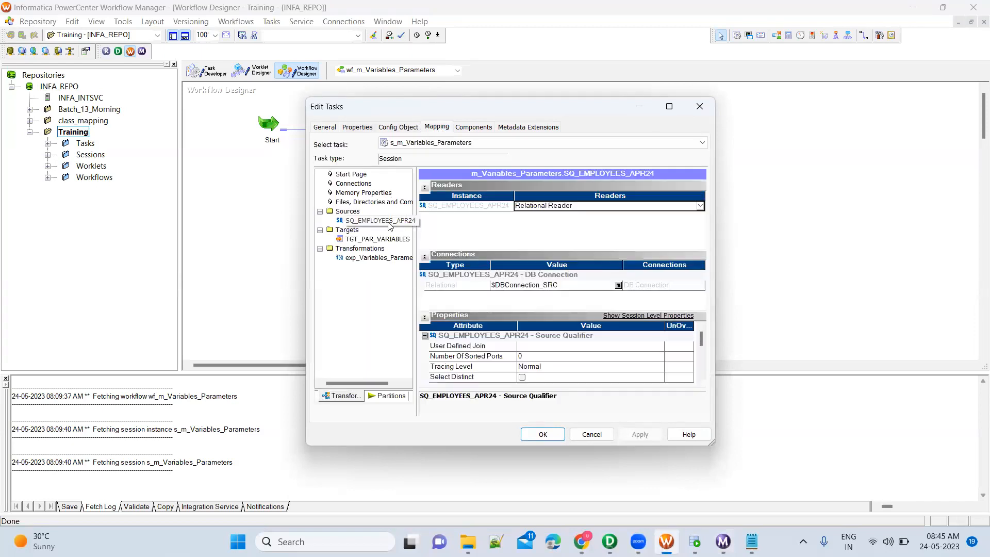
click(353, 184)
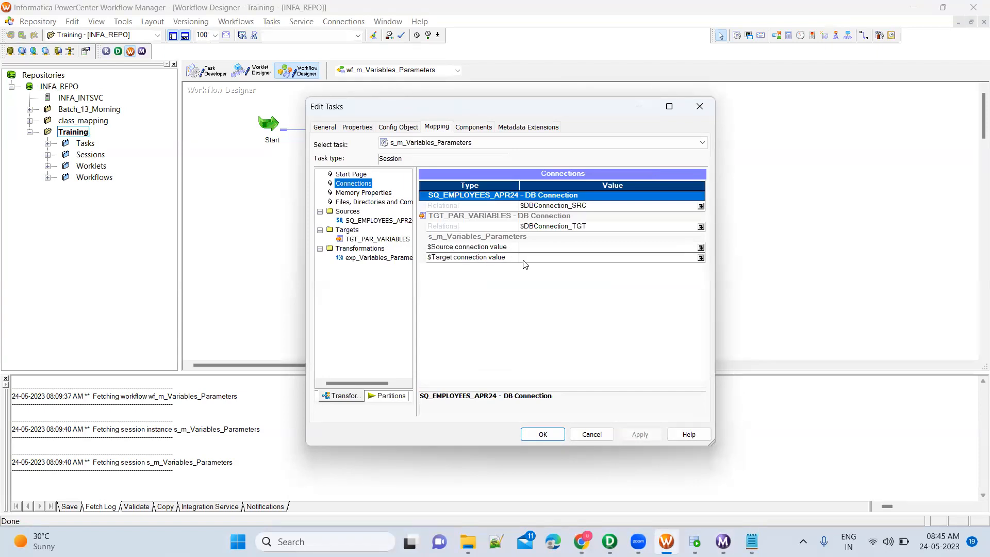
click(502, 249)
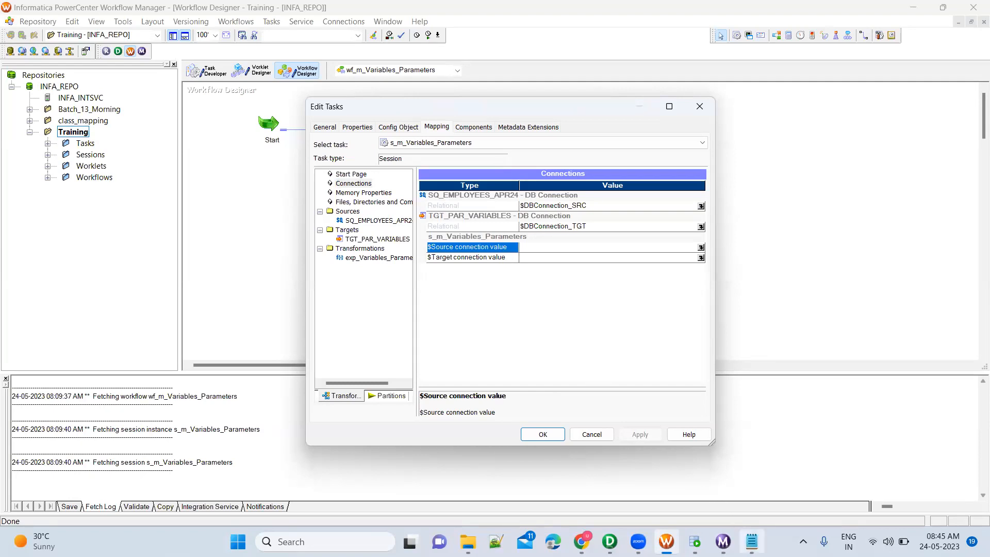
click(701, 248)
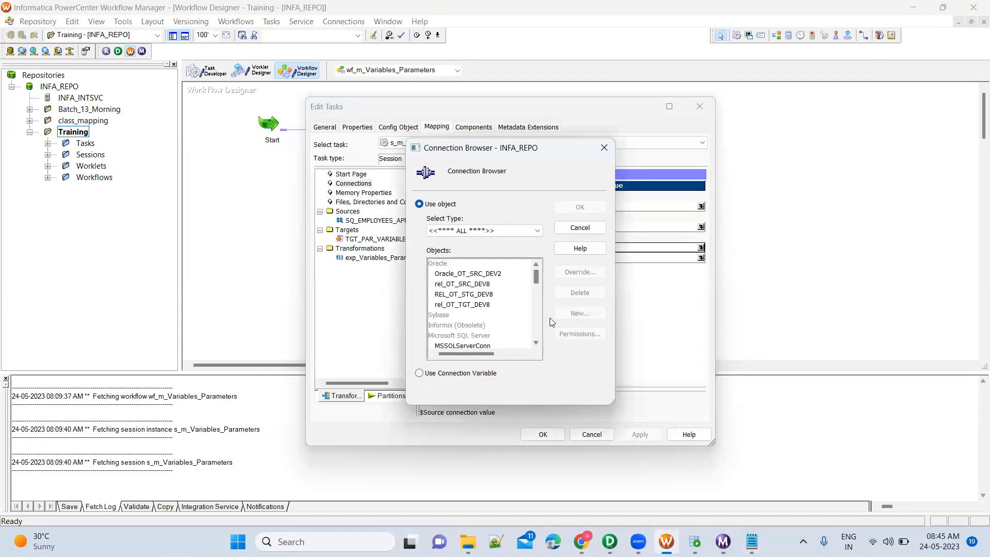
click(475, 375)
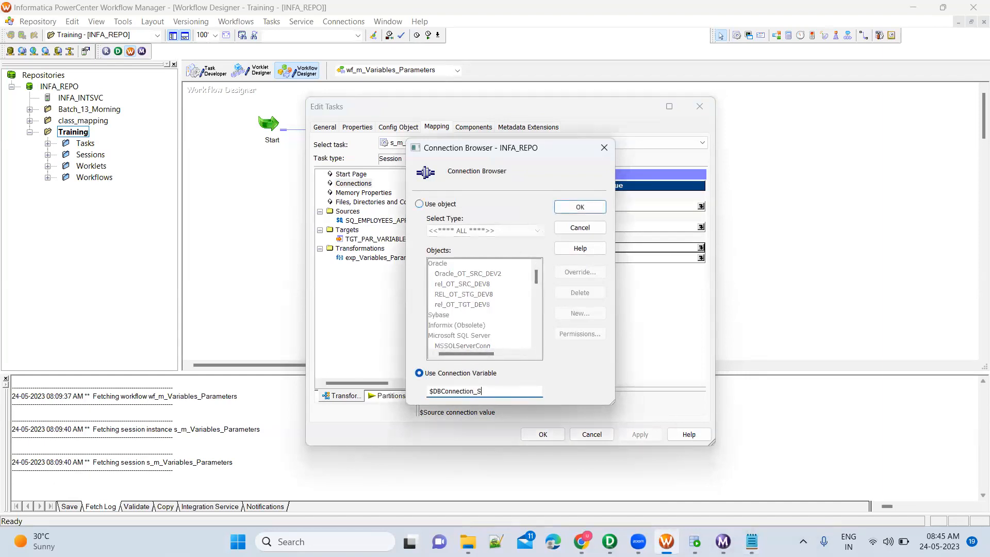
click(579, 207)
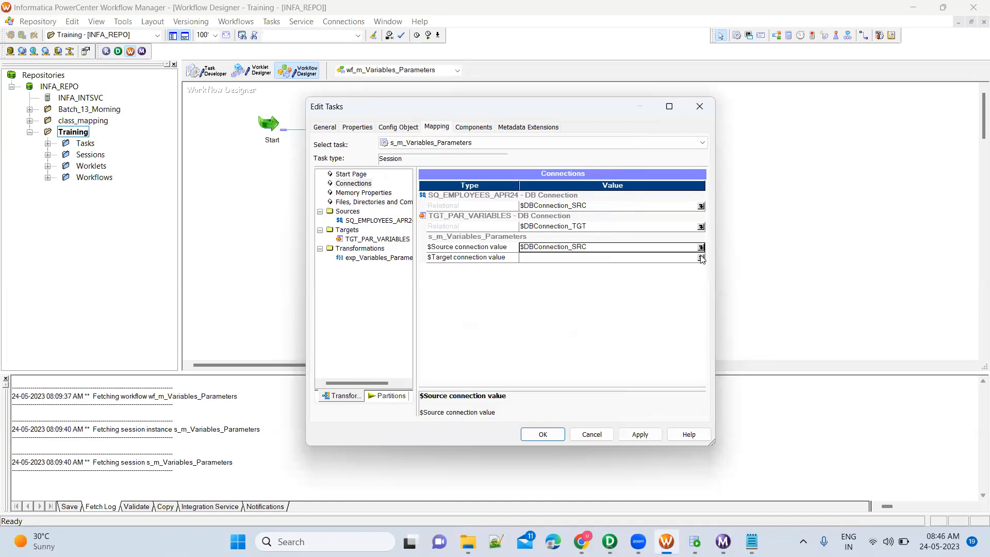
Set the s_m_Variables_Parameters session's $Target connection value to the connection variable $DBConnection_TGT
click(701, 258)
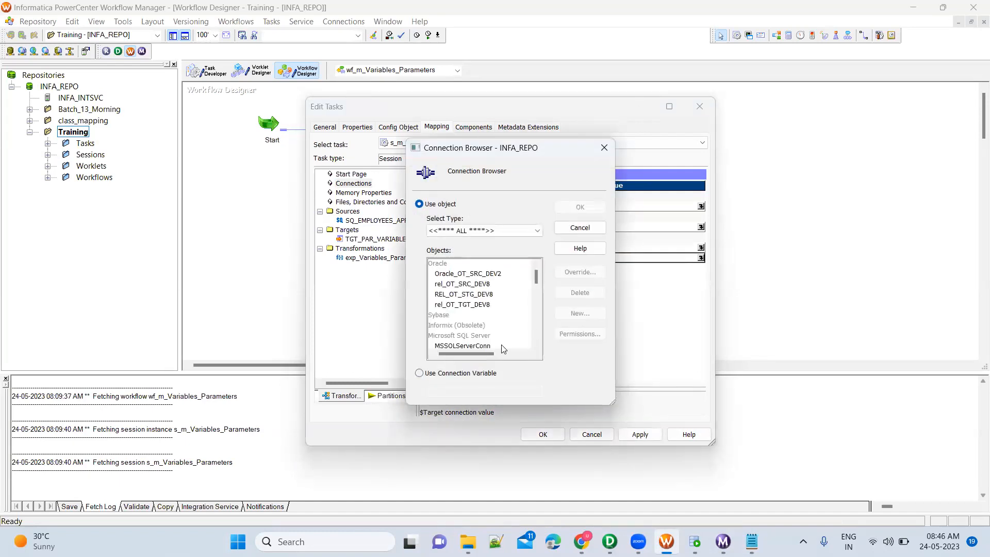
click(471, 372)
text(_TGT)
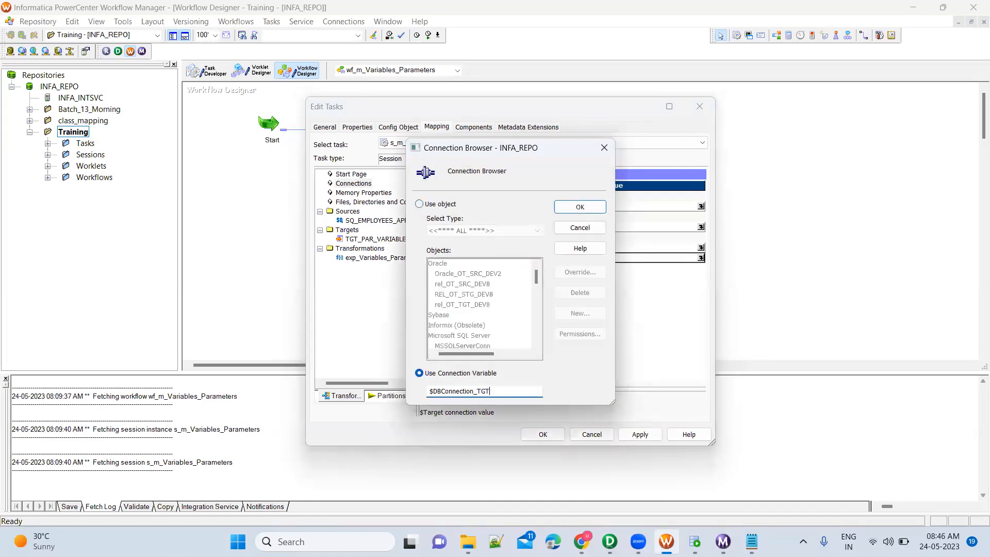
click(569, 212)
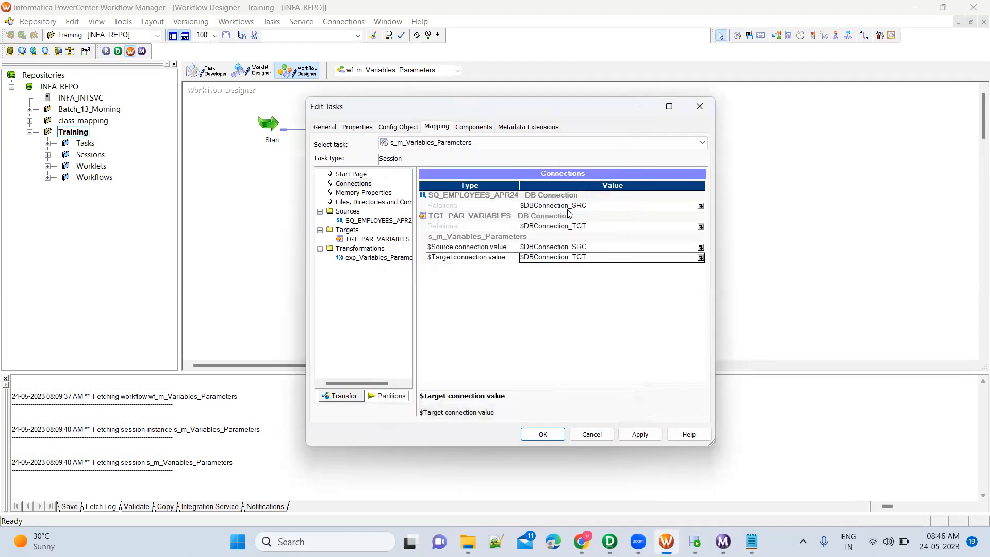
click(514, 249)
click(512, 258)
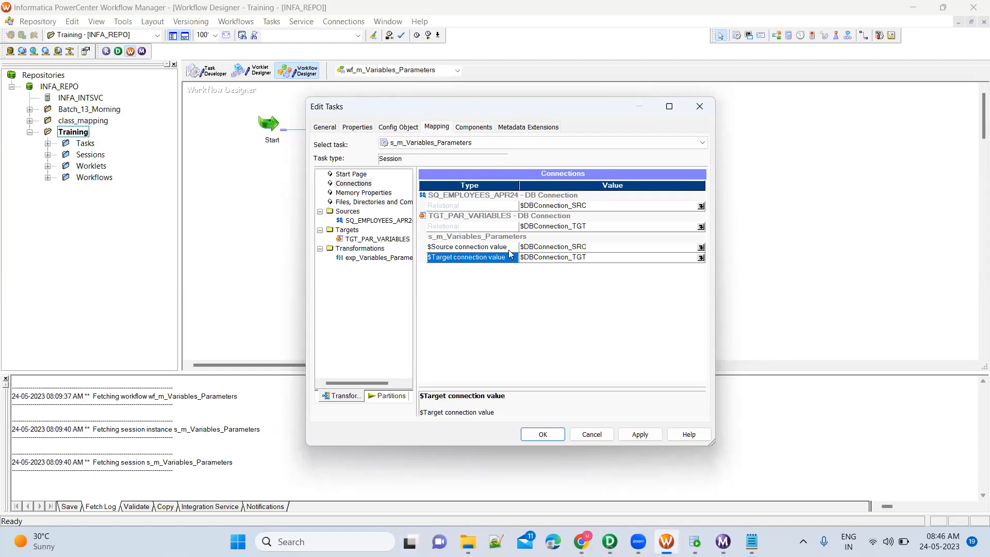
click(508, 249)
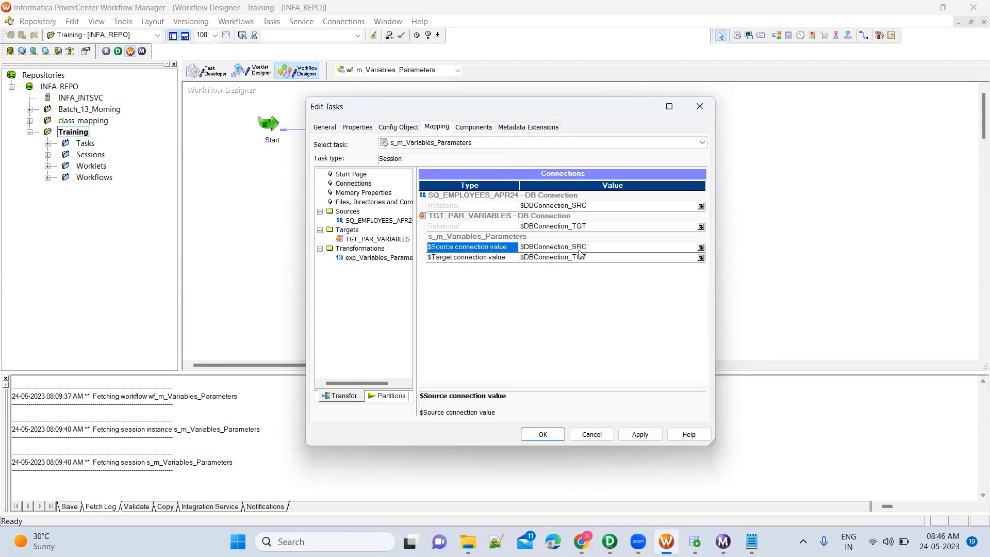
Set the relational connection of the SQ_EMPLOYEES_APR24 source to the connection variable $Source
click(700, 207)
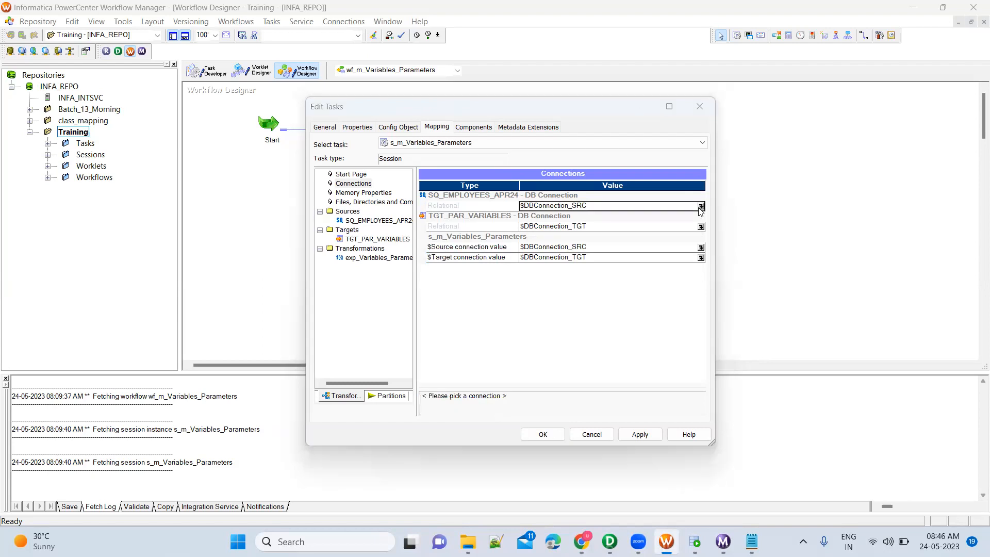
double_click(496, 390)
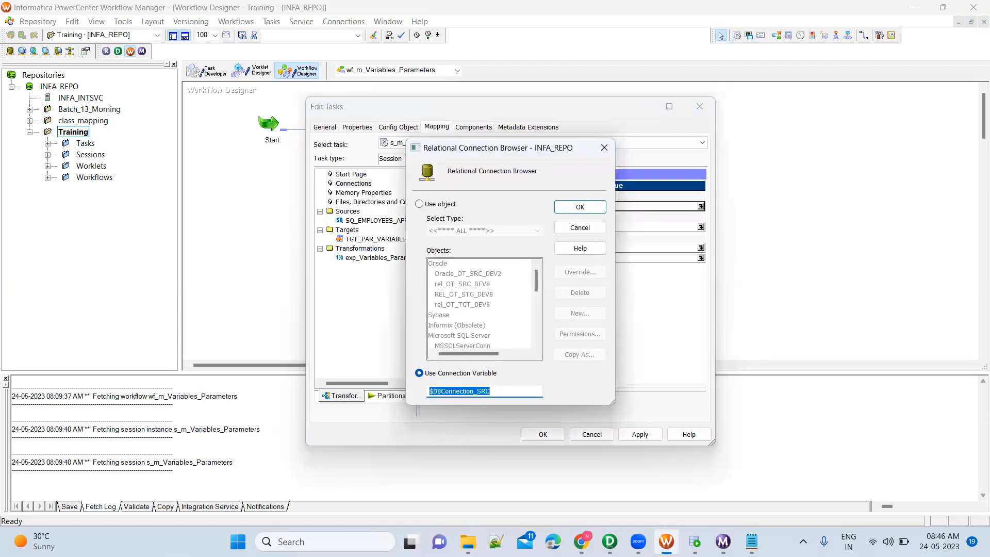
text($Source)
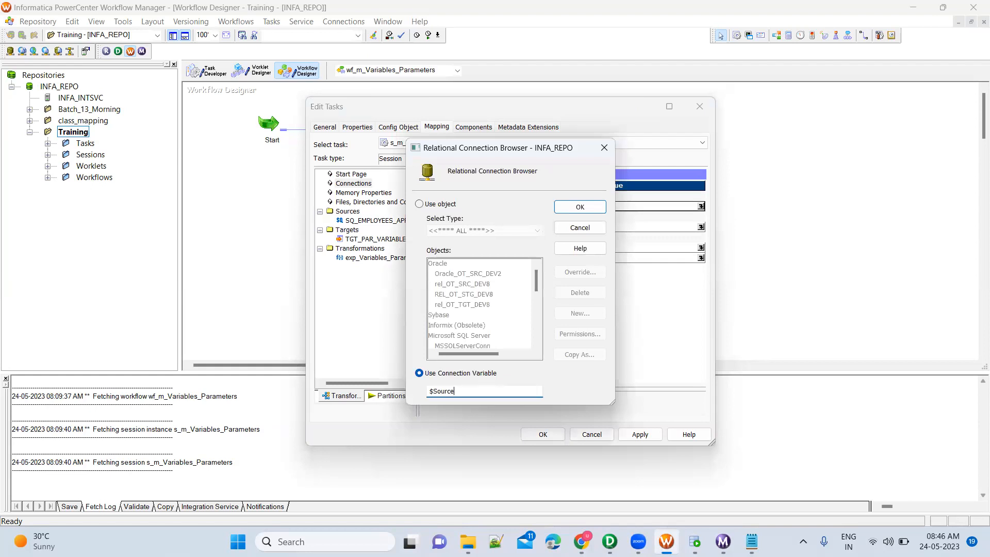
click(575, 207)
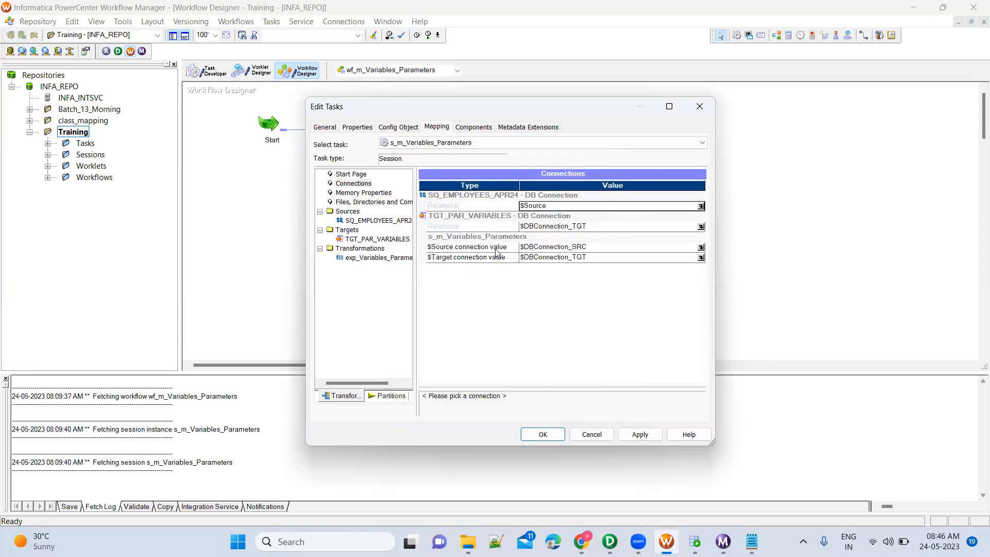
click(594, 250)
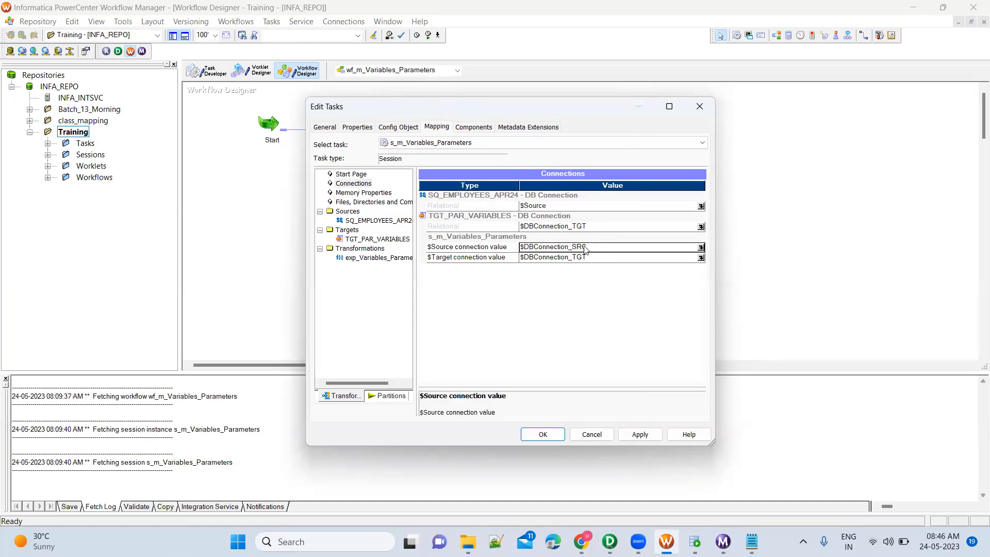
Set the relational connection of the TGT_PAR_VARIABLES target to the connection variable $Target
click(700, 227)
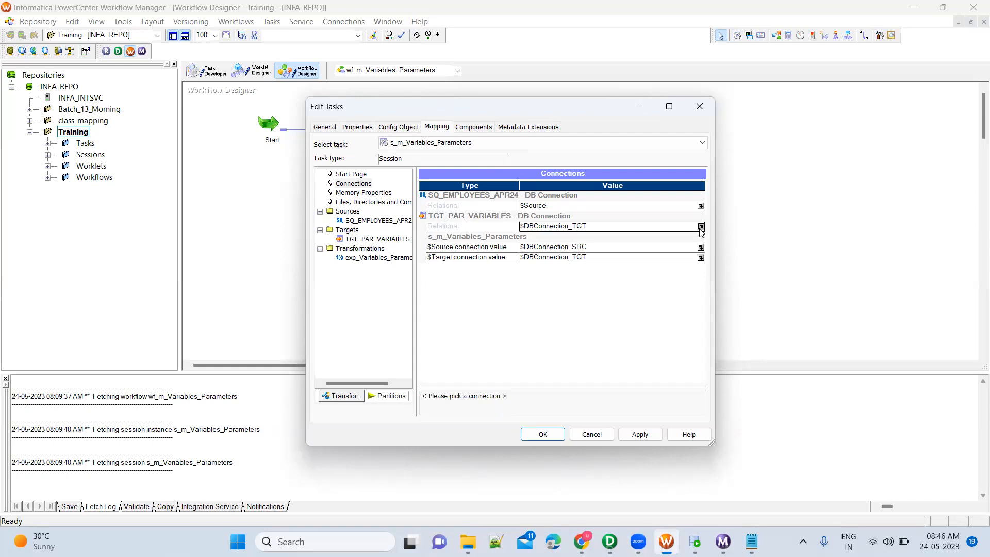
click(498, 393)
double_click(498, 393)
text(Target)
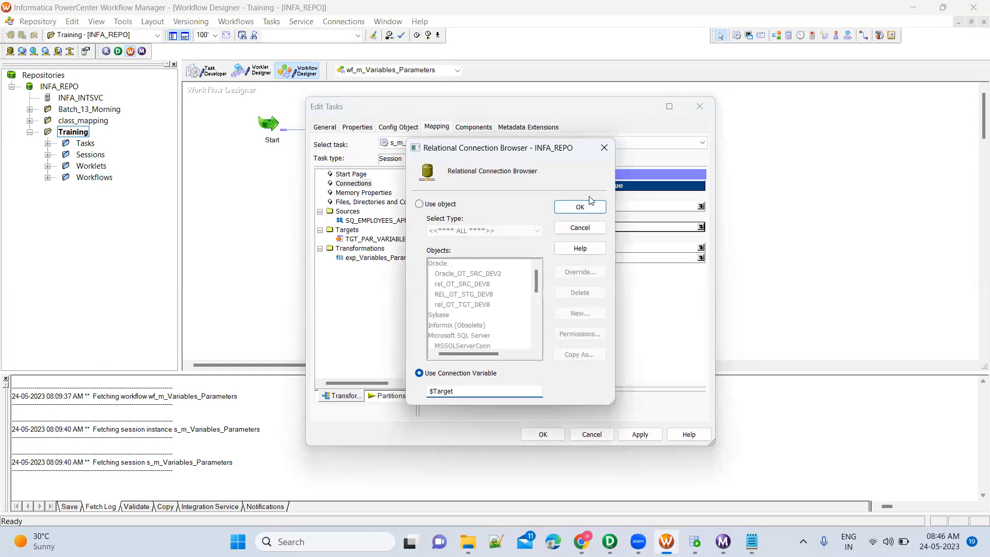
click(587, 206)
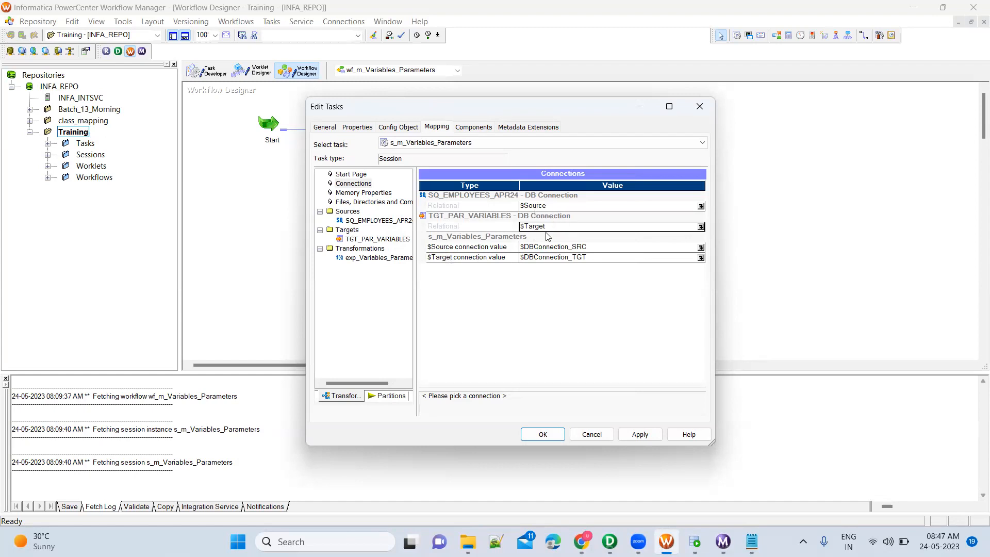
Review the session's $Source and $Target connection values and the selectable connection objects for $Source, cancelling the connection browser
click(504, 250)
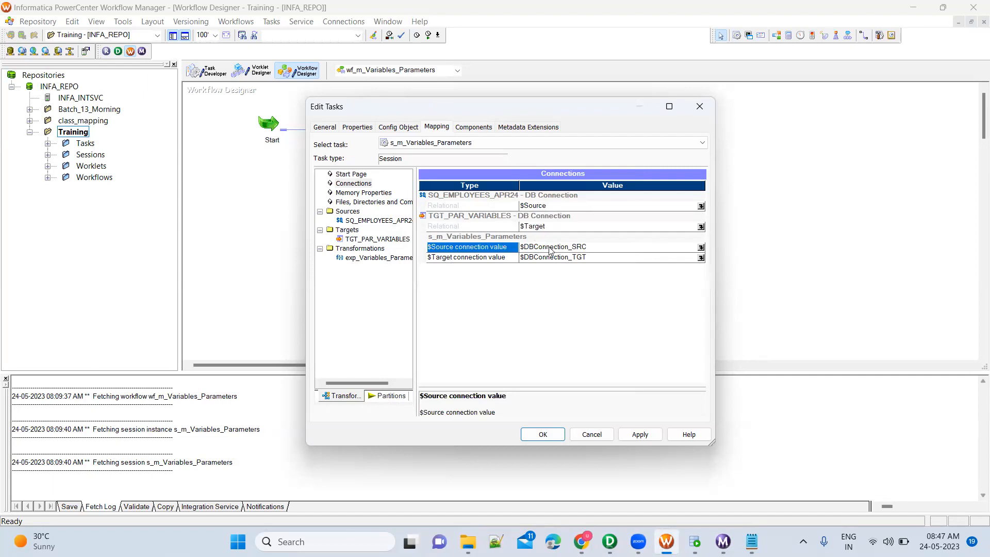
click(549, 246)
click(489, 263)
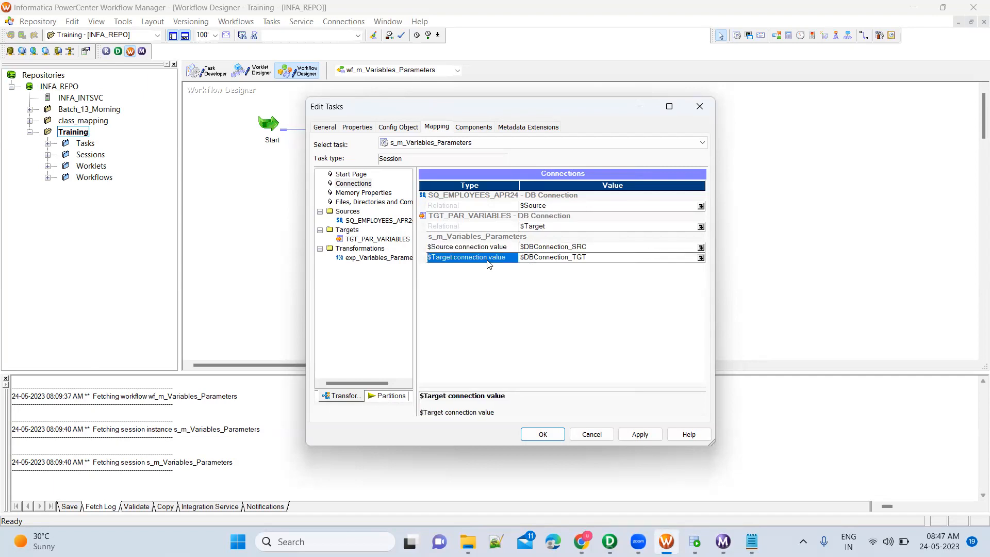
click(536, 258)
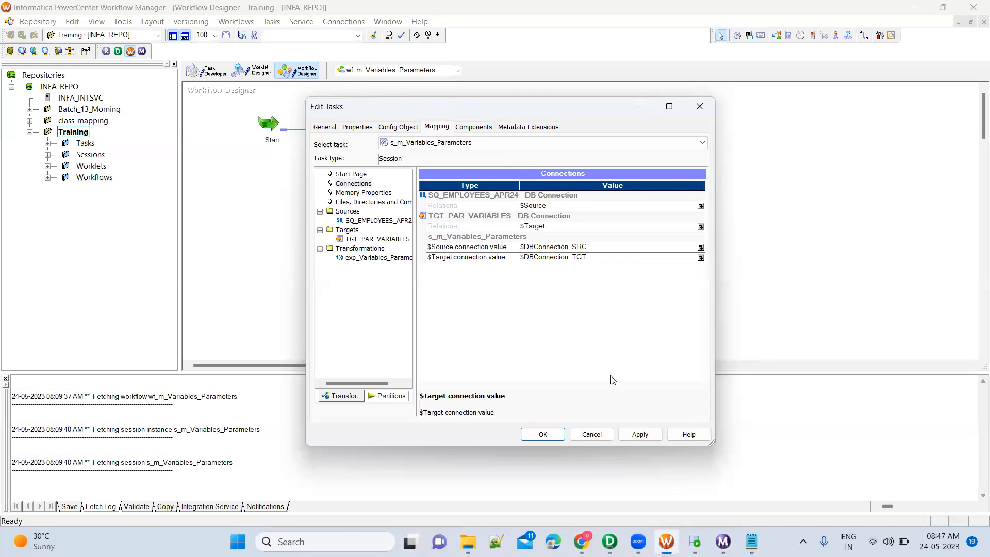
click(700, 248)
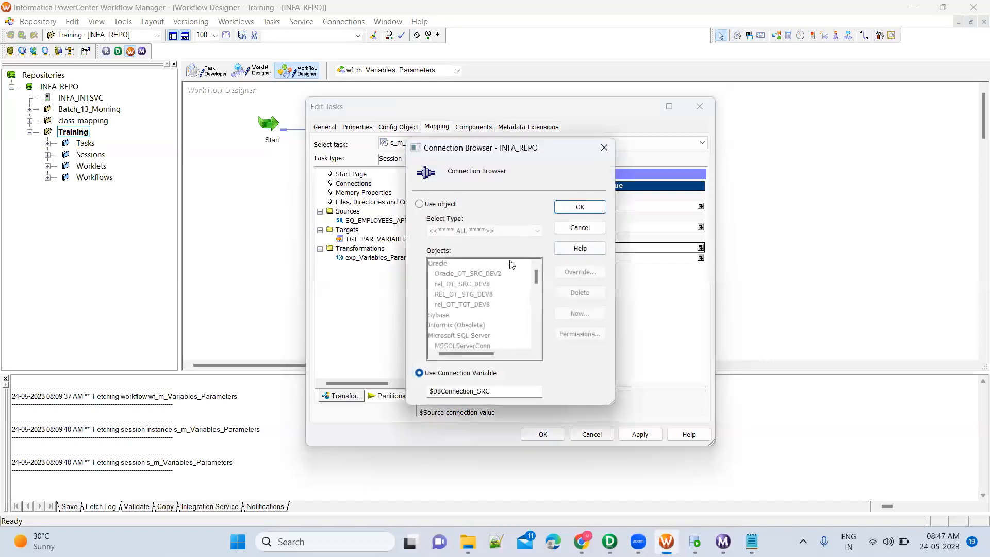
click(445, 205)
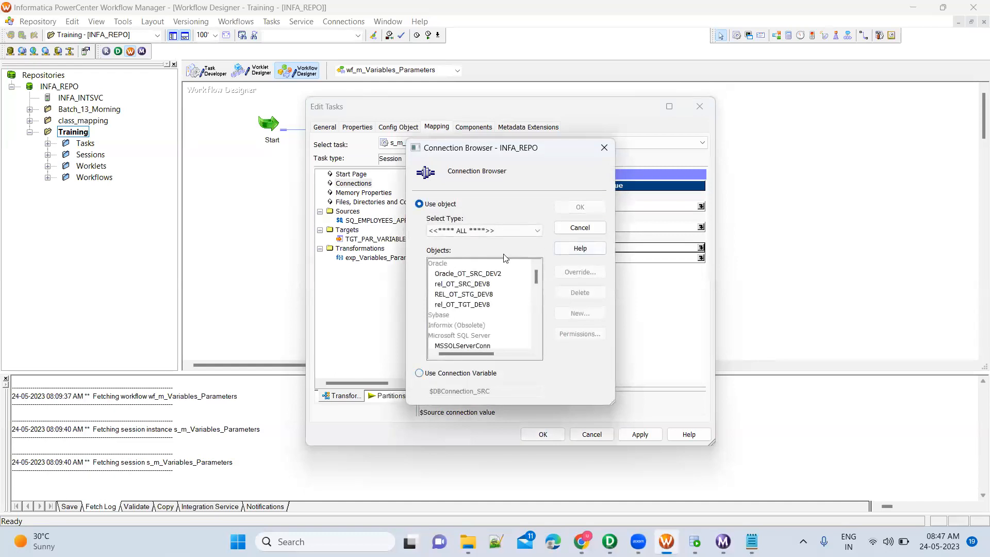
click(573, 230)
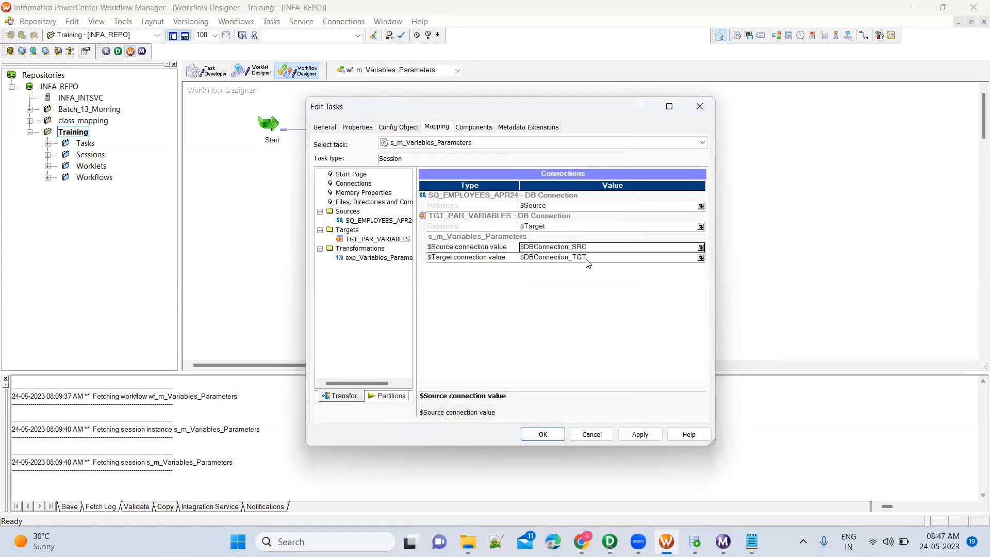
Apply the s_m_Variables_Parameters session's connection changes, close its editor and save the wf_m_Variables_Parameters workflow
click(638, 436)
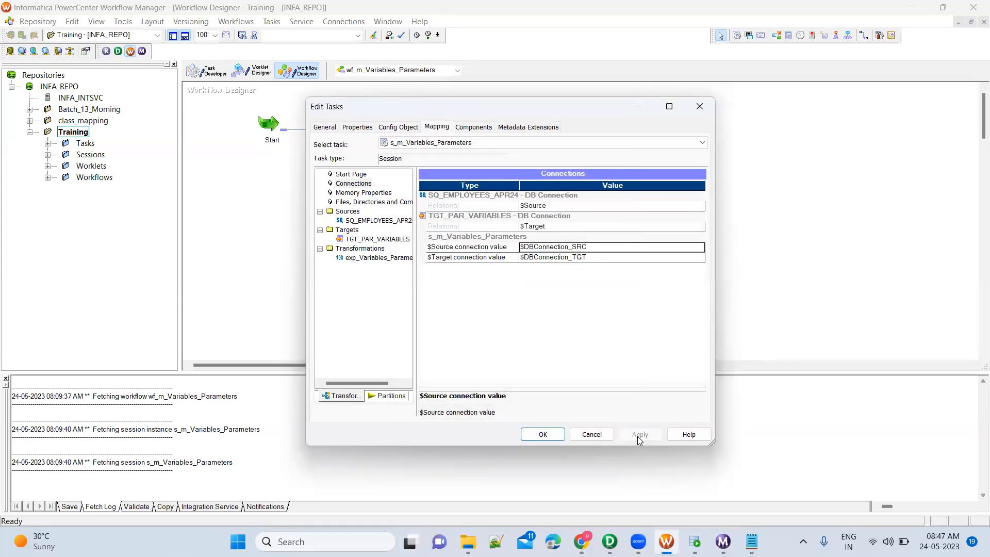
click(543, 433)
key(ctrl+s)
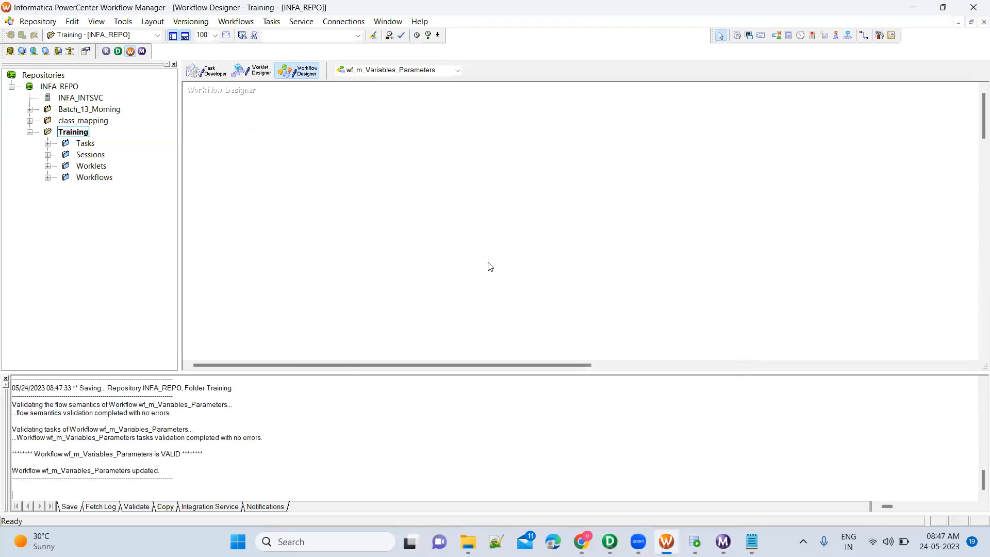
Run the s_m_Variables_Parameters session from the wf_m_Variables_Parameters workflow
click(457, 210)
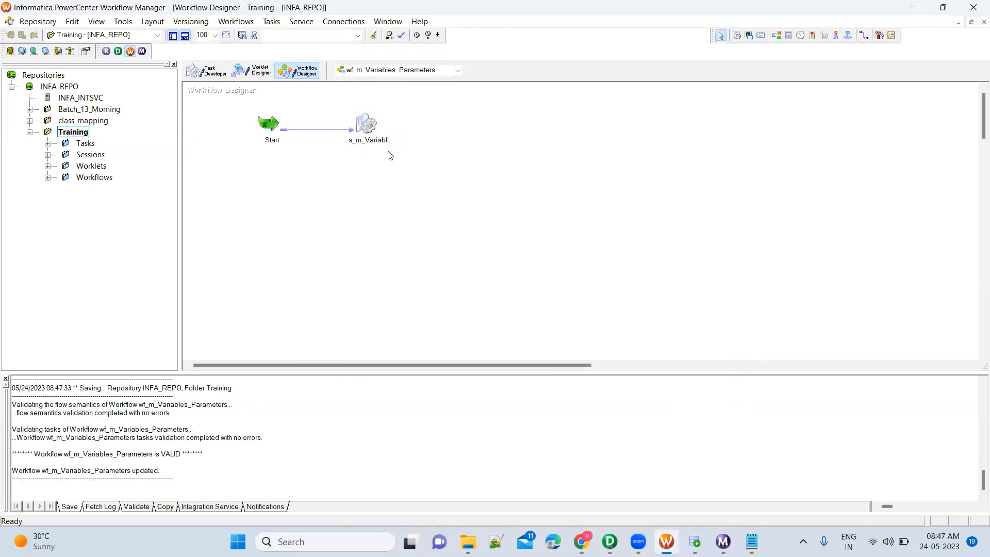
right_click(366, 123)
click(426, 306)
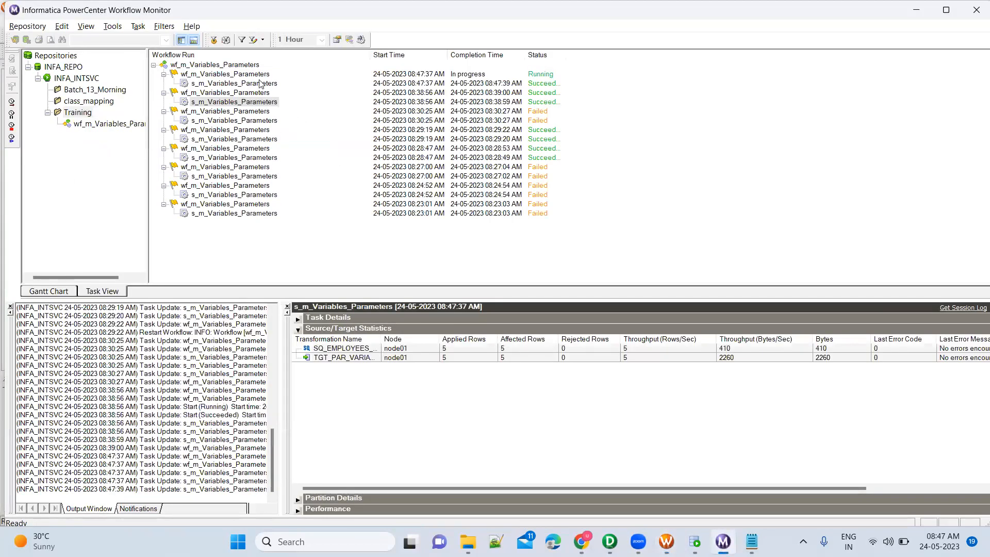
Open the session log of the newest s_m_Variables_Parameters run in Workflow Monitor, maximize it and read through its events
double_click(260, 83)
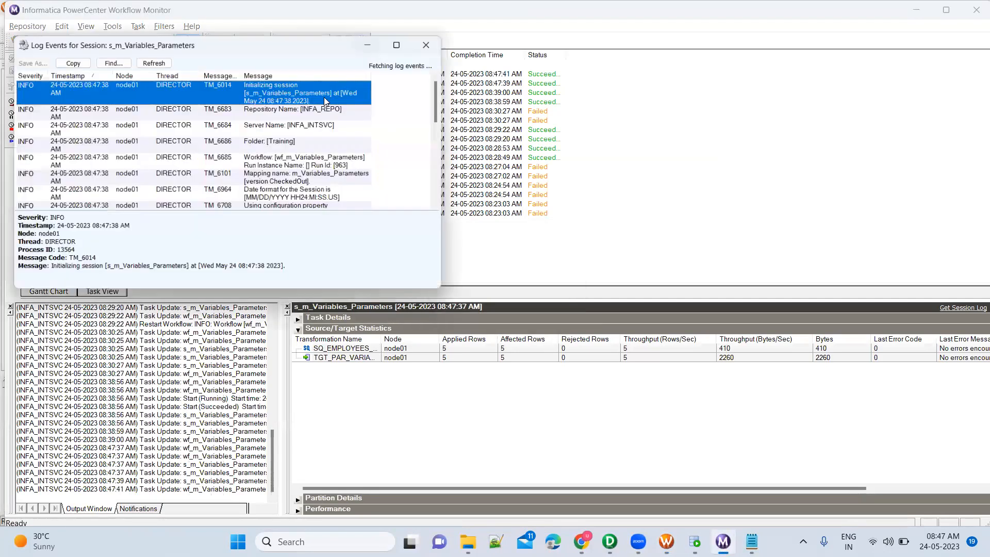
click(402, 42)
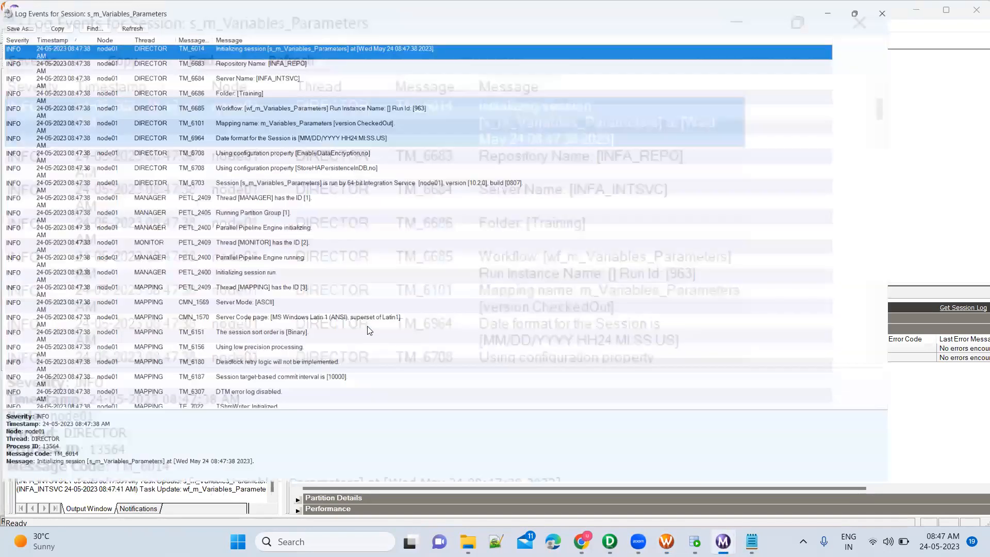
scroll(379, 336, down, 1)
scroll(379, 336, down, 4)
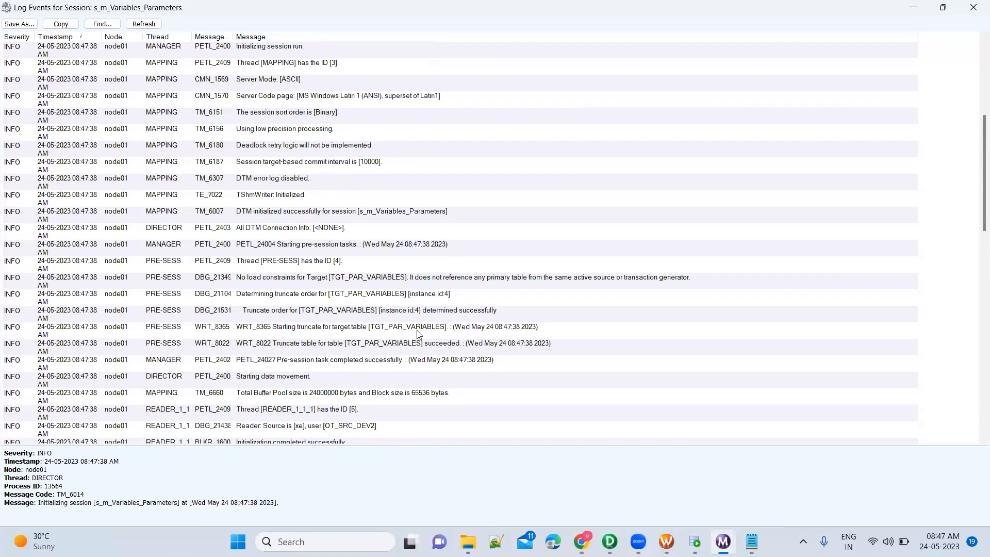
scroll(417, 375, down, 2)
scroll(417, 375, down, 1)
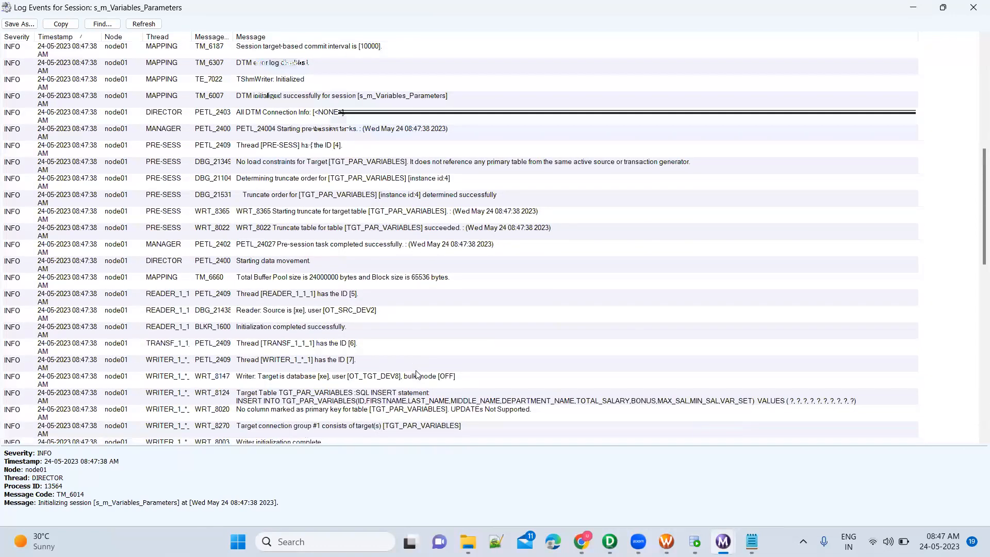
scroll(417, 374, down, 4)
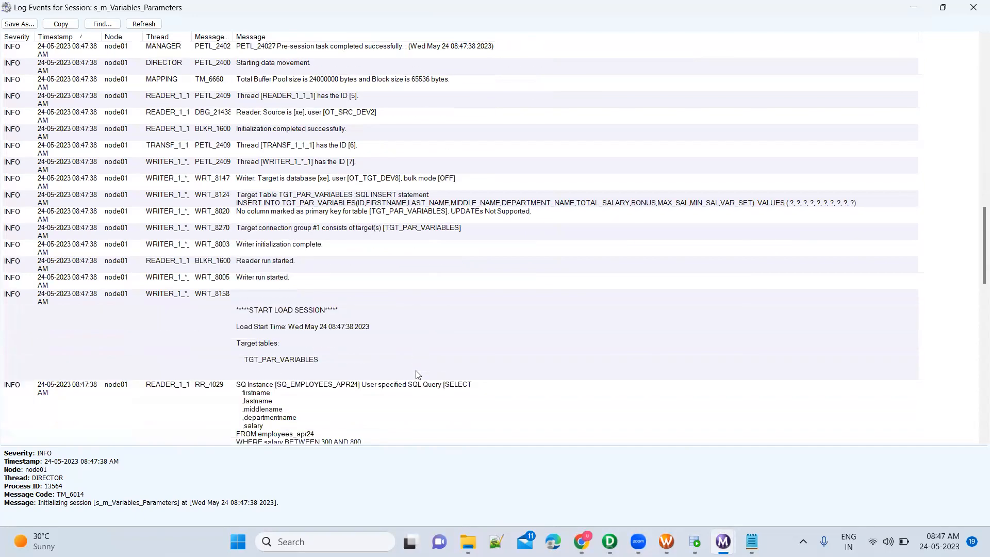
scroll(426, 288, down, 3)
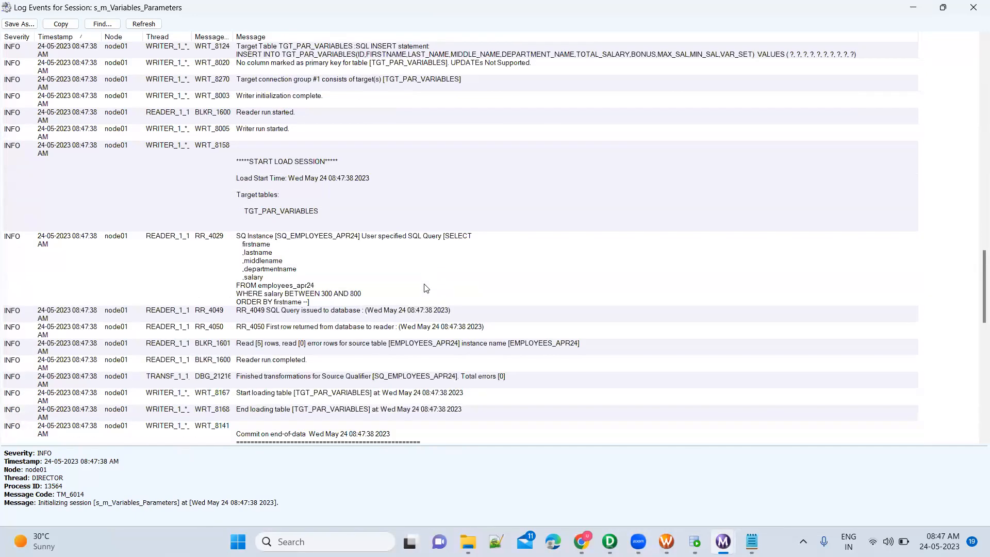
scroll(426, 287, down, 4)
Go through the session log again from its beginning and check the Reader entry that names the source database and user
scroll(426, 287, up, 20)
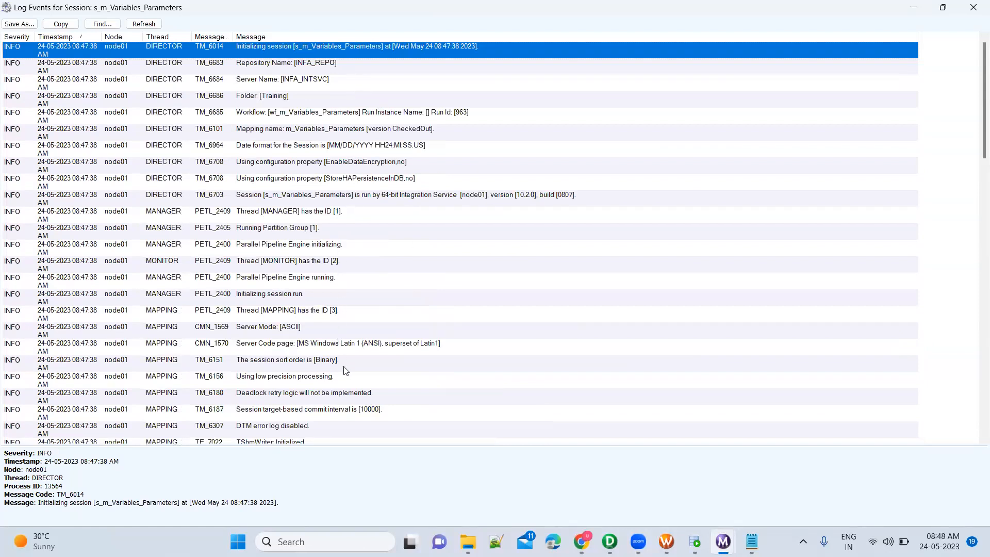
scroll(344, 370, down, 4)
scroll(344, 368, down, 4)
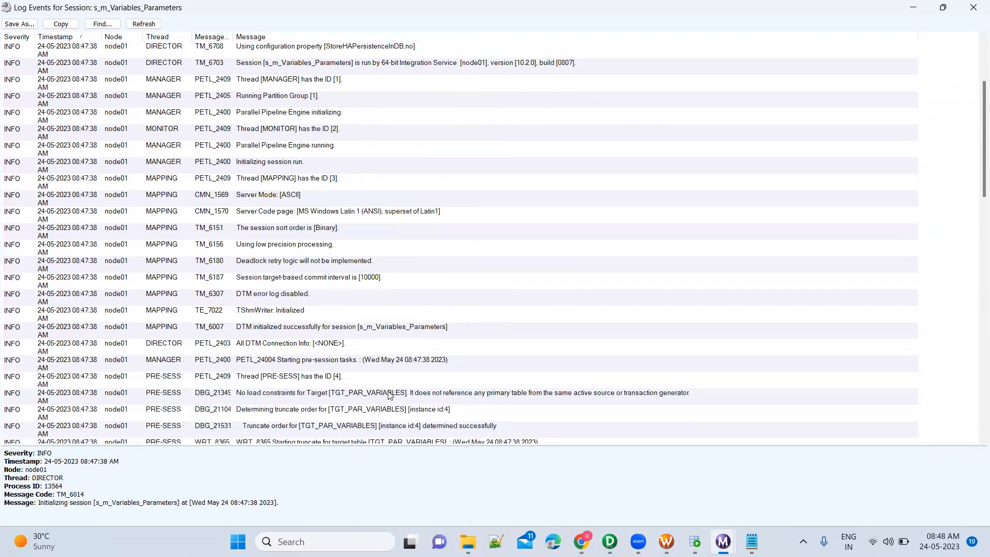
click(389, 396)
scroll(389, 395, down, 2)
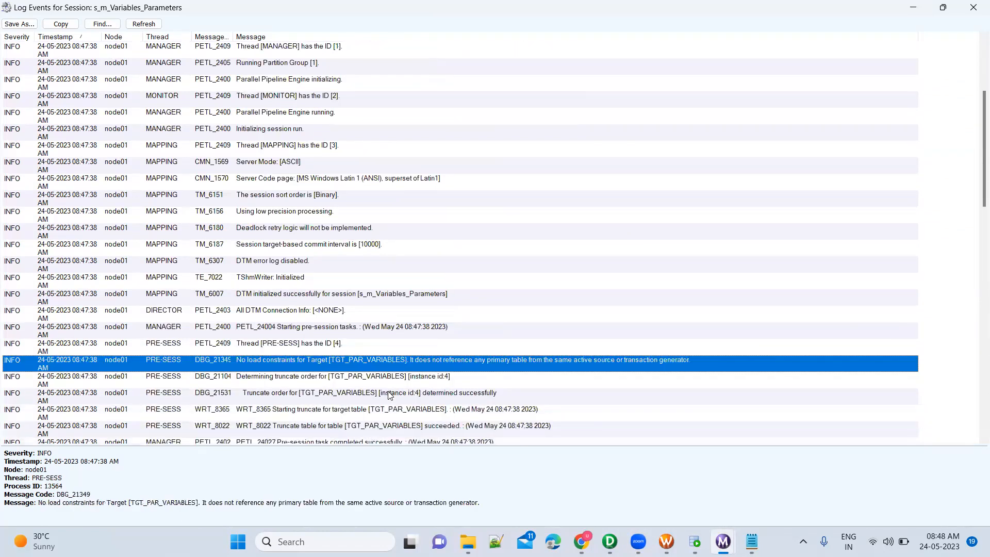
scroll(389, 395, down, 1)
scroll(389, 395, down, 2)
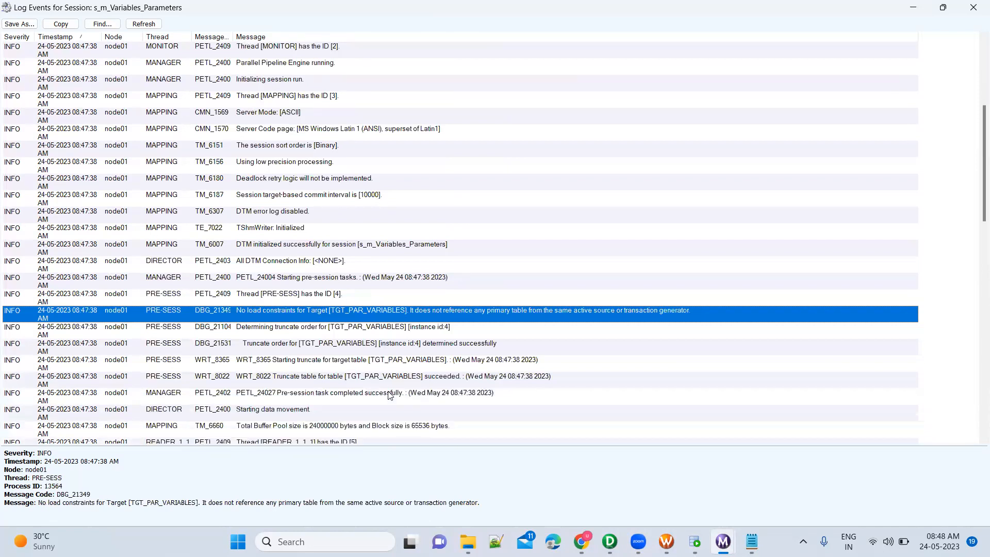
scroll(389, 395, down, 5)
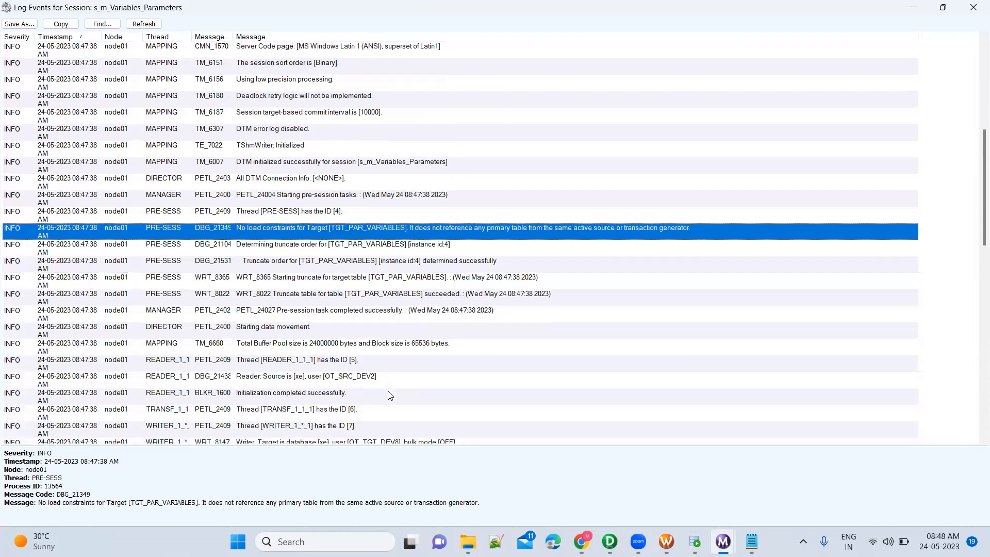
click(389, 380)
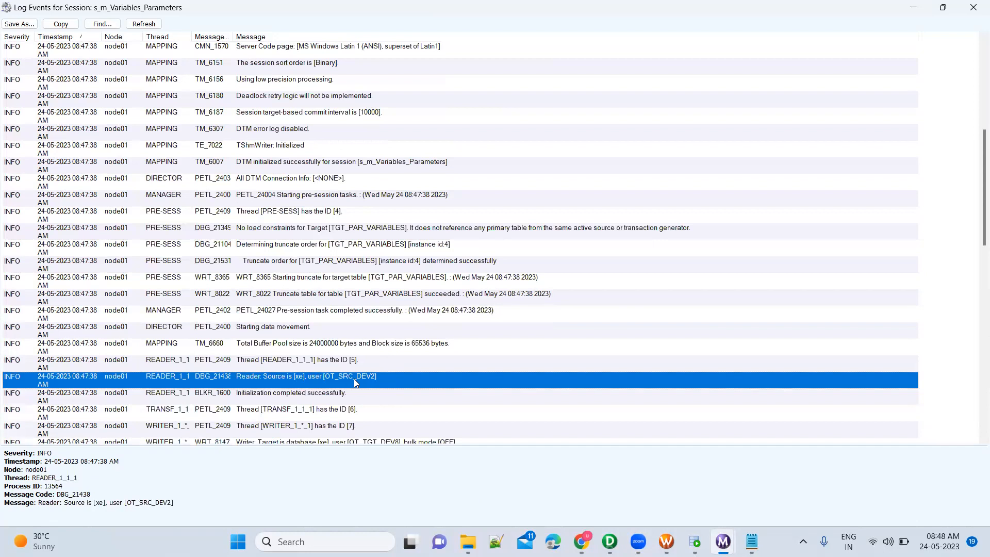
Check the session log's Writer entry that names the target database and user, and close the log
scroll(393, 380, down, 2)
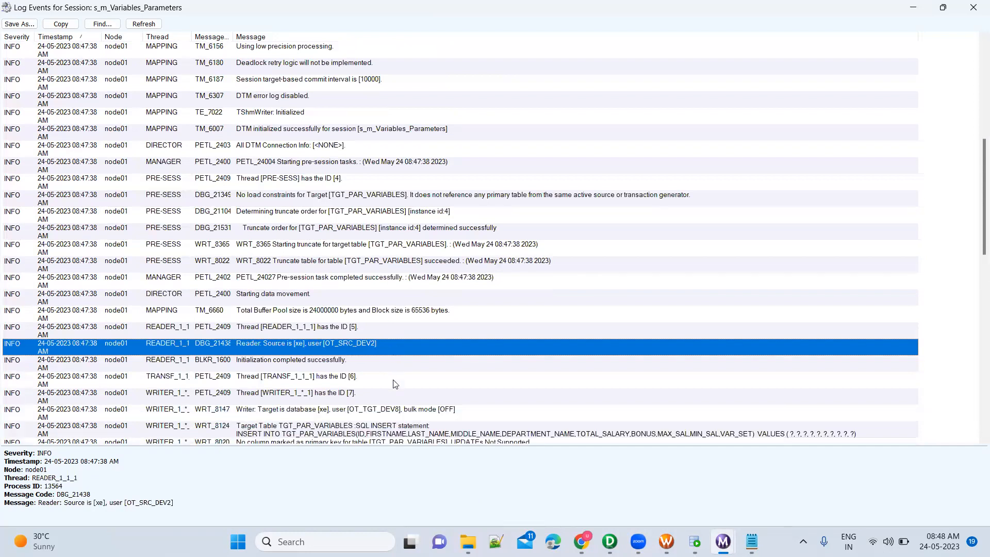
click(410, 410)
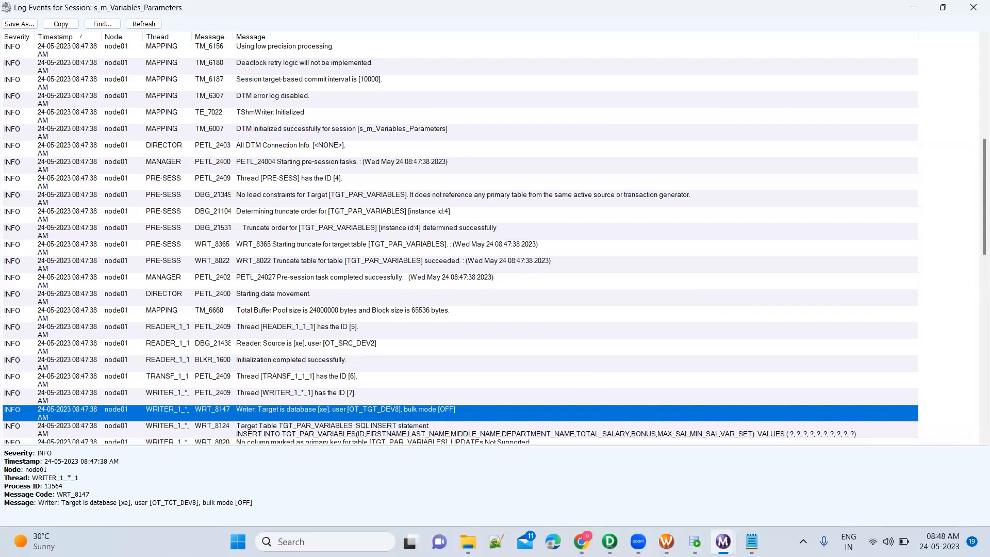
click(972, 9)
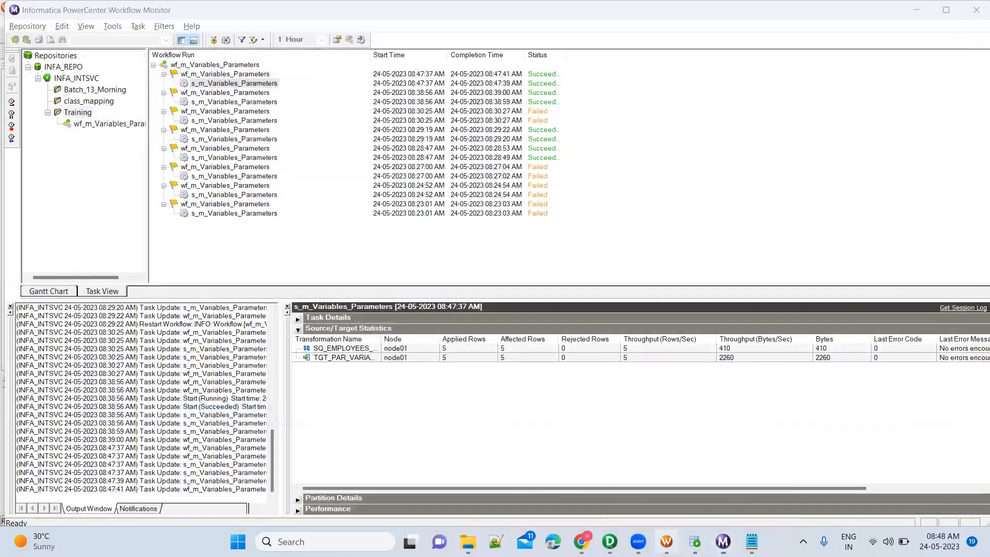
In Workflow Manager, set the $Source connection value of the s_m_Variables_Parameters session to the connection variable $DBConnection_TGT
key(alt+Tab)
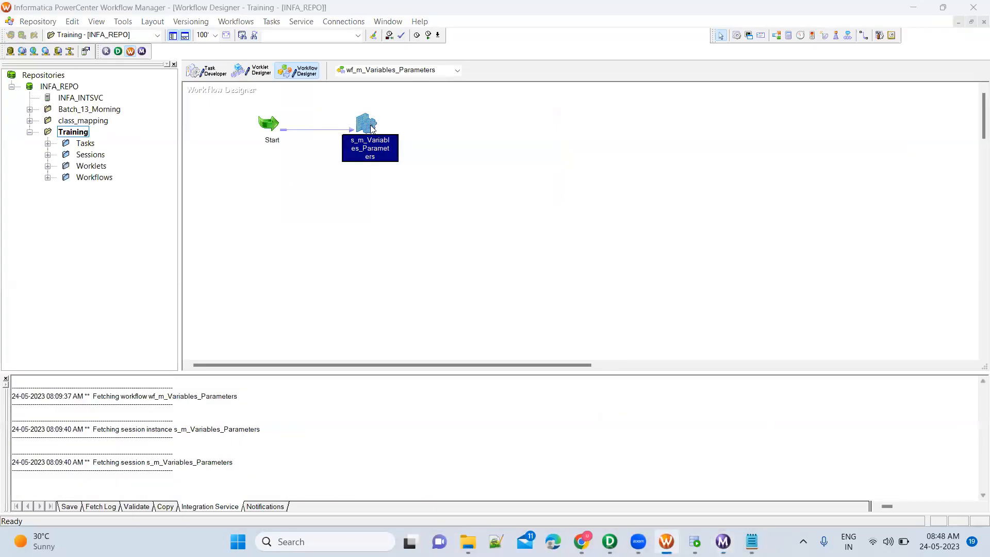
double_click(371, 128)
click(437, 127)
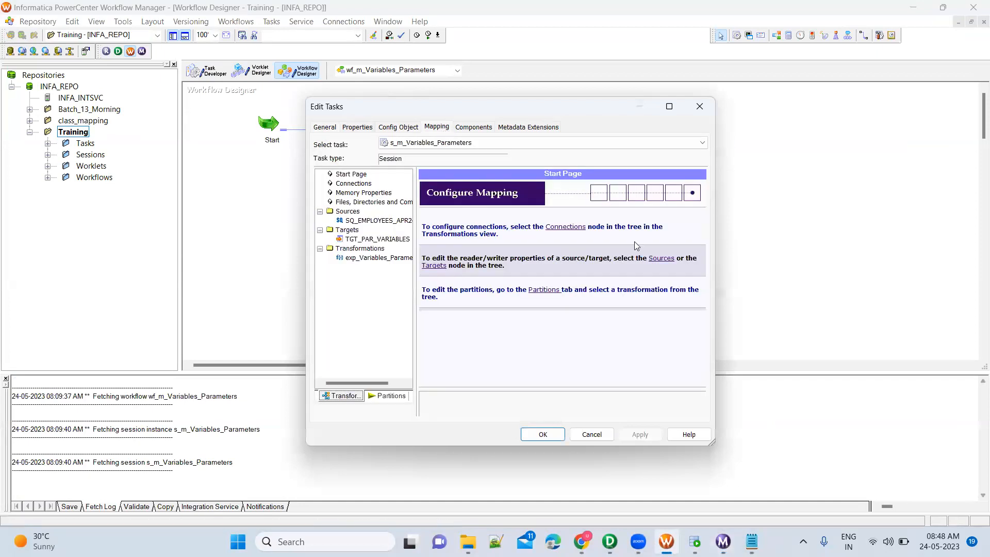
click(355, 183)
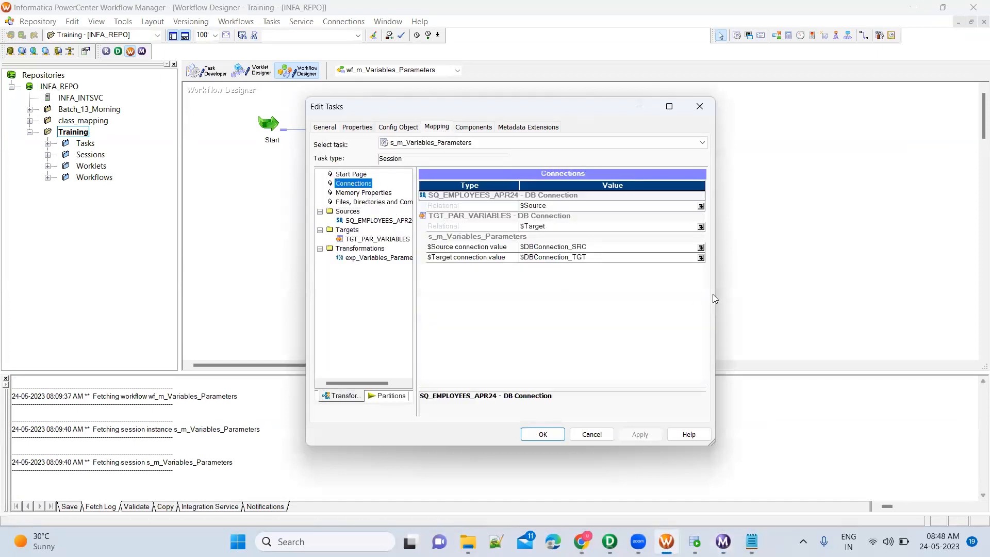
click(700, 248)
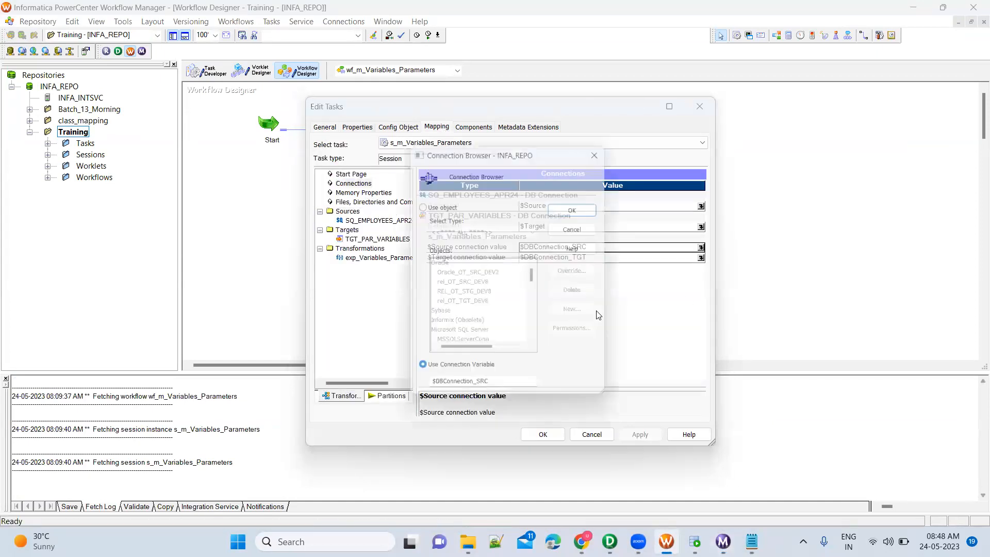
click(511, 386)
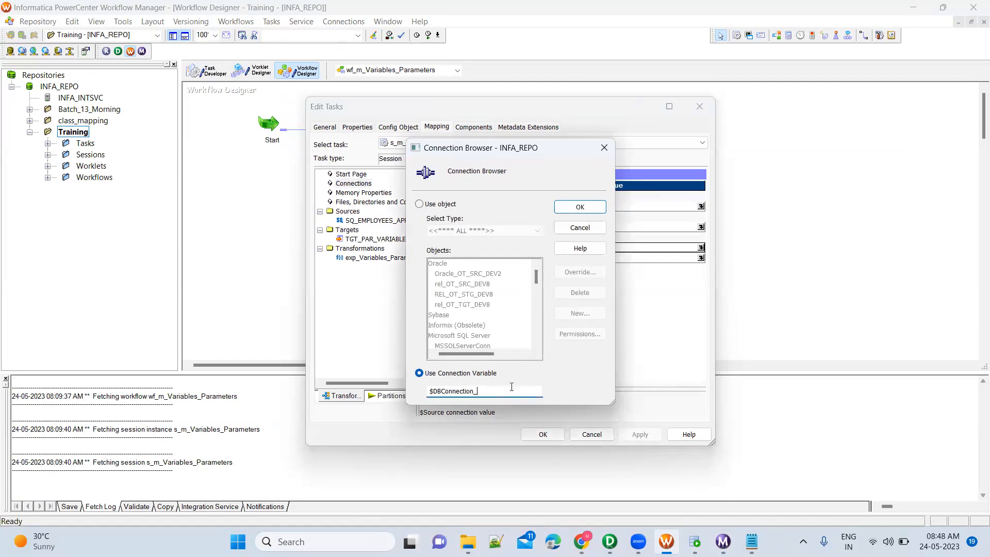
text(TGT)
click(580, 207)
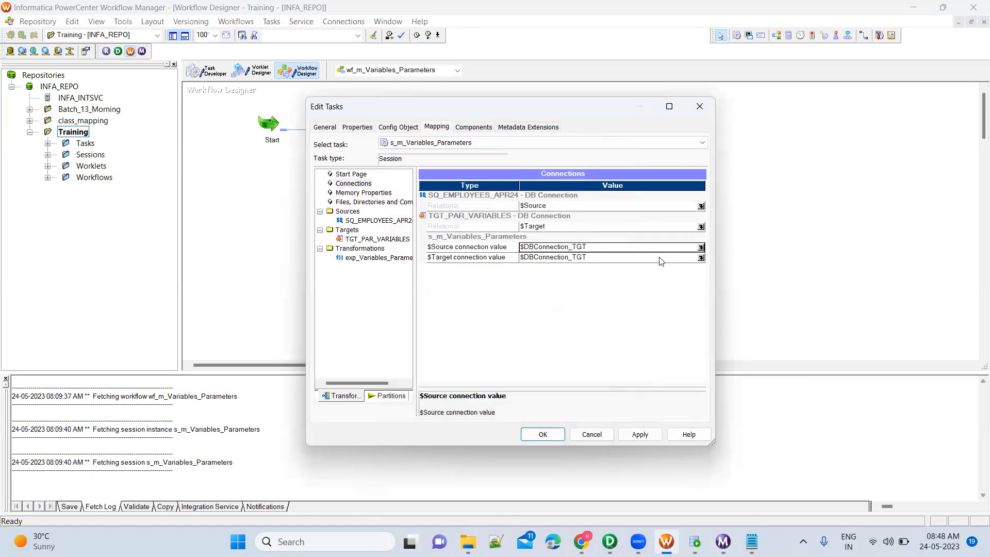
Set the session's $Target connection value to the connection variable $DBConnection_SRC, apply the changes and close the session editor
click(701, 258)
click(498, 395)
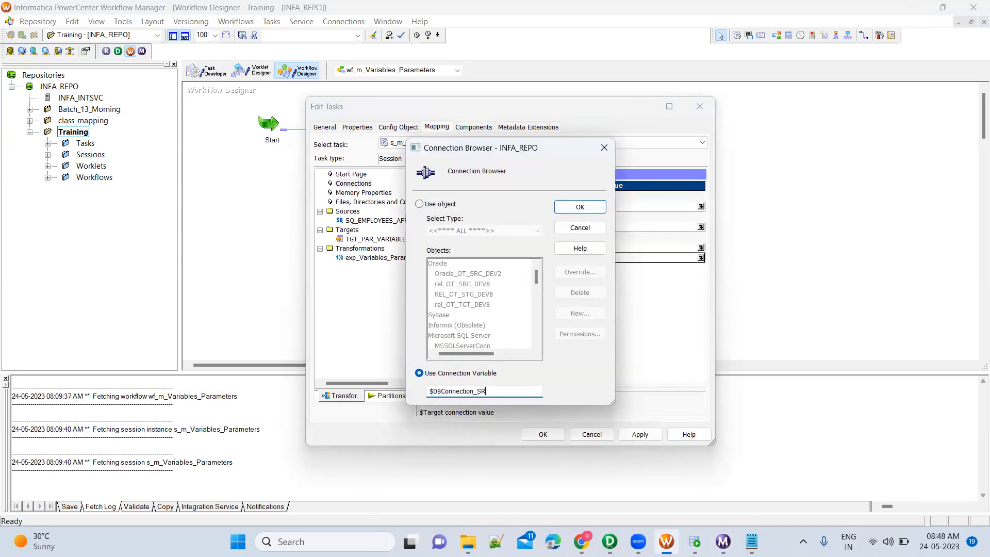
text(SRC)
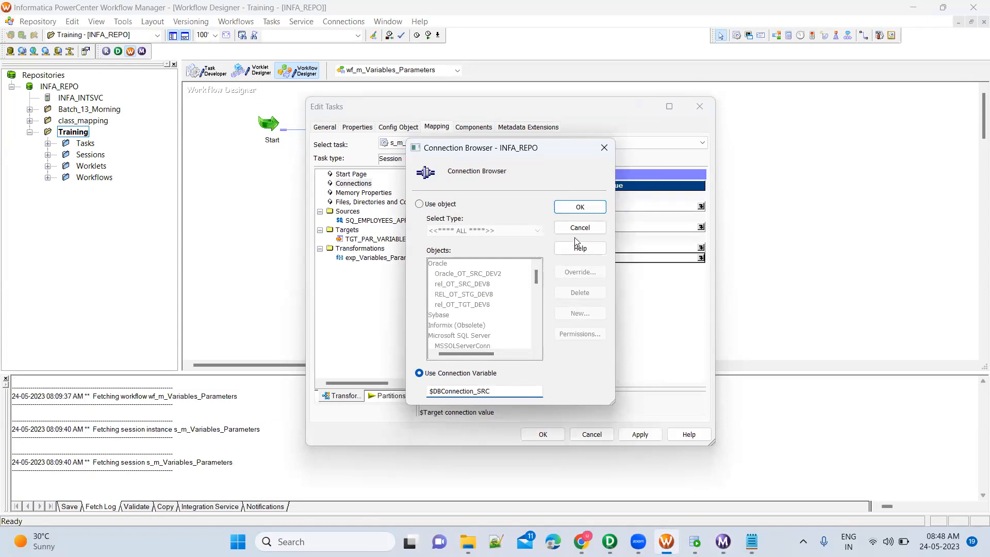
click(579, 207)
click(638, 434)
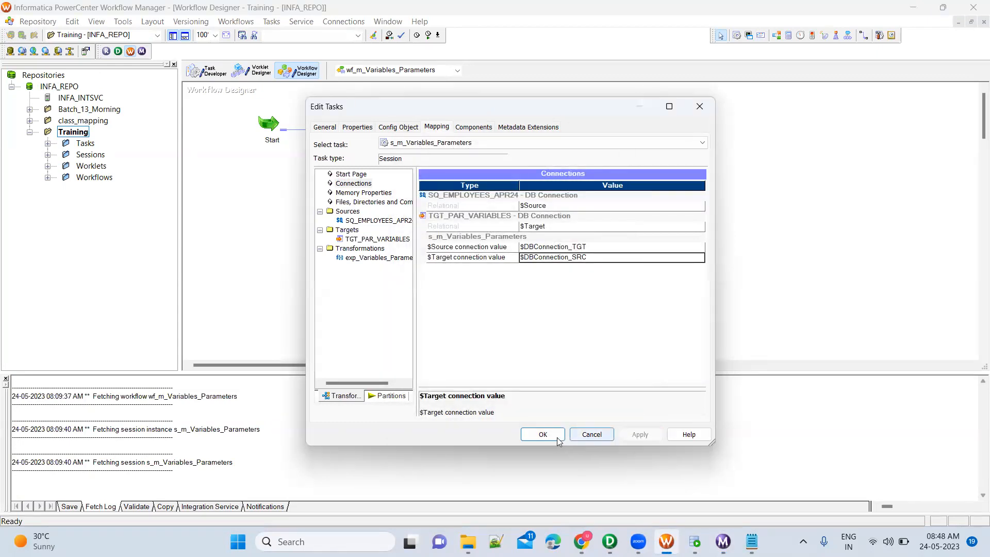
click(556, 440)
Save the wf_m_Variables_Parameters workflow and start it
key(ctrl+s)
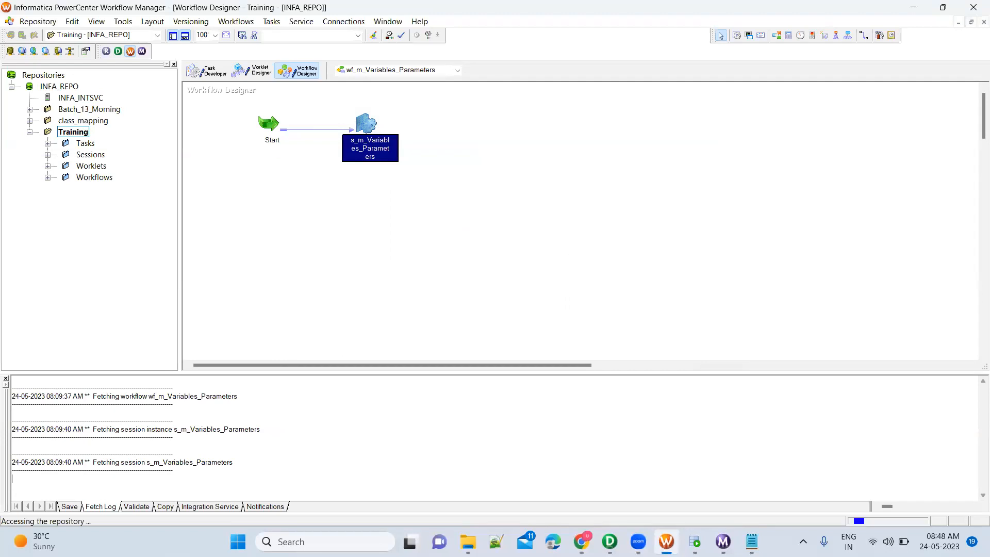
click(435, 180)
right_click(435, 179)
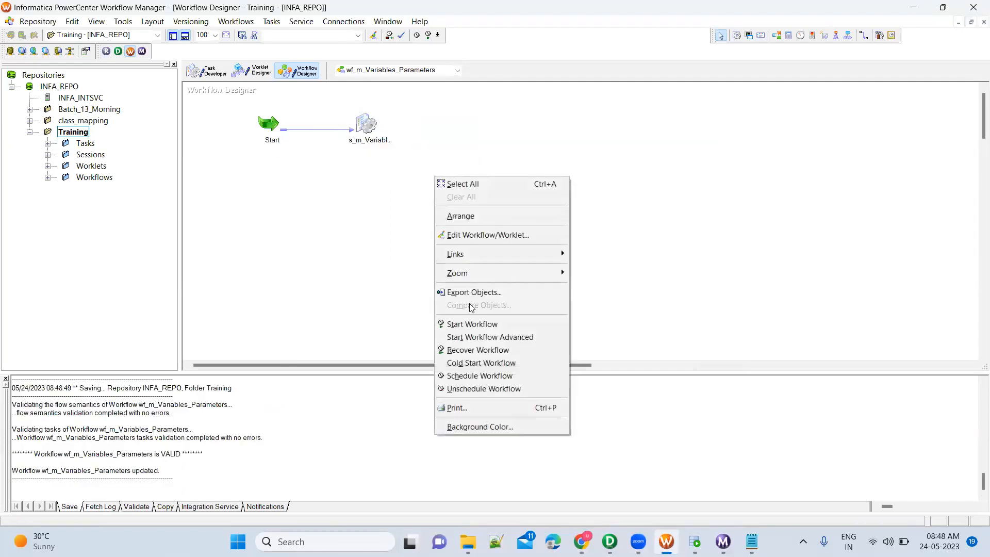
click(474, 323)
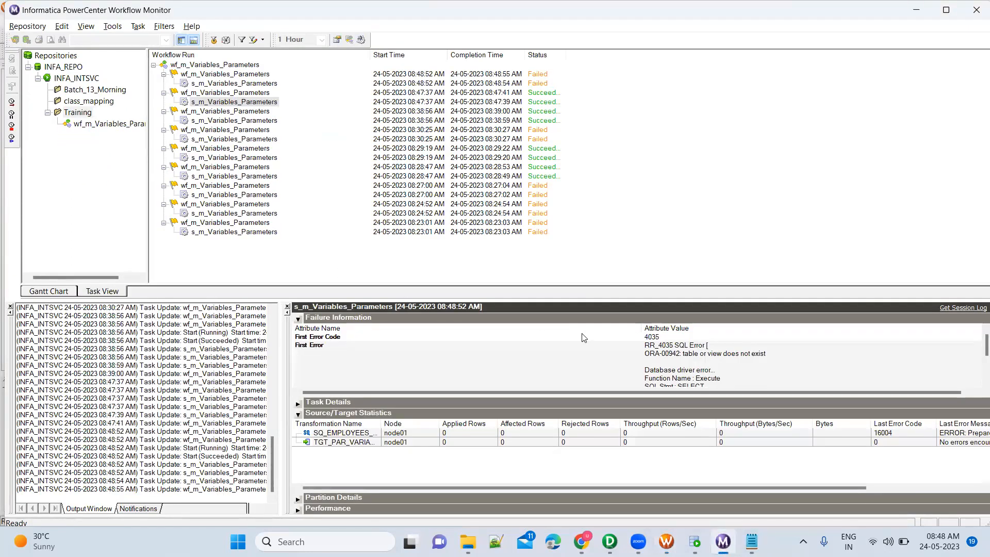
Collapse the source/target statistics to show more failure information, and open the newest s_m_Variables_Parameters run's session log maximized
click(298, 414)
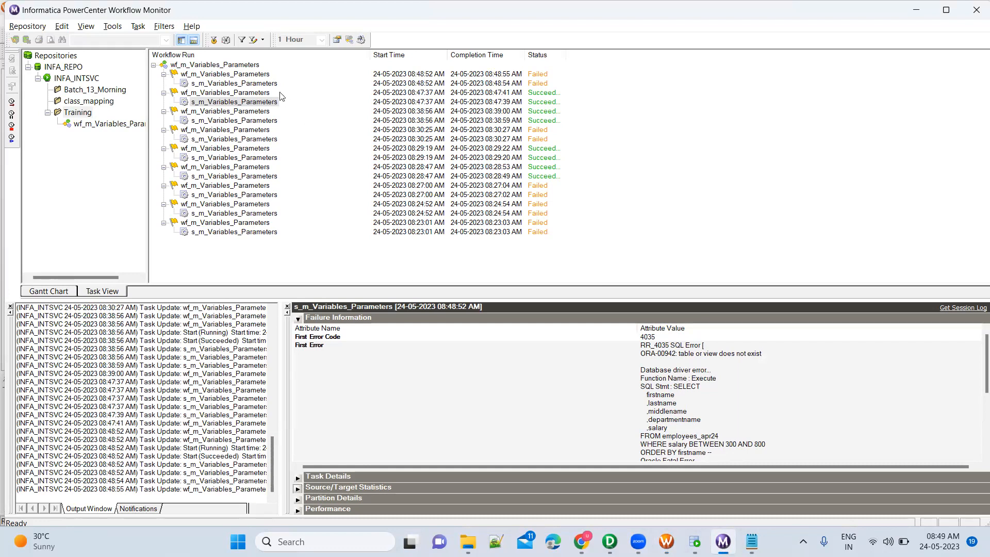
click(268, 84)
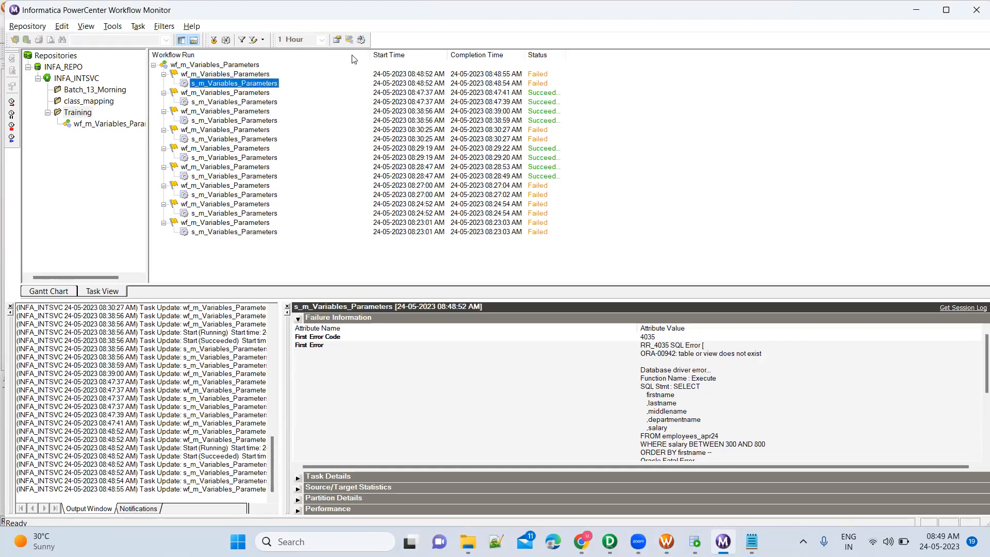
click(349, 40)
double_click(336, 52)
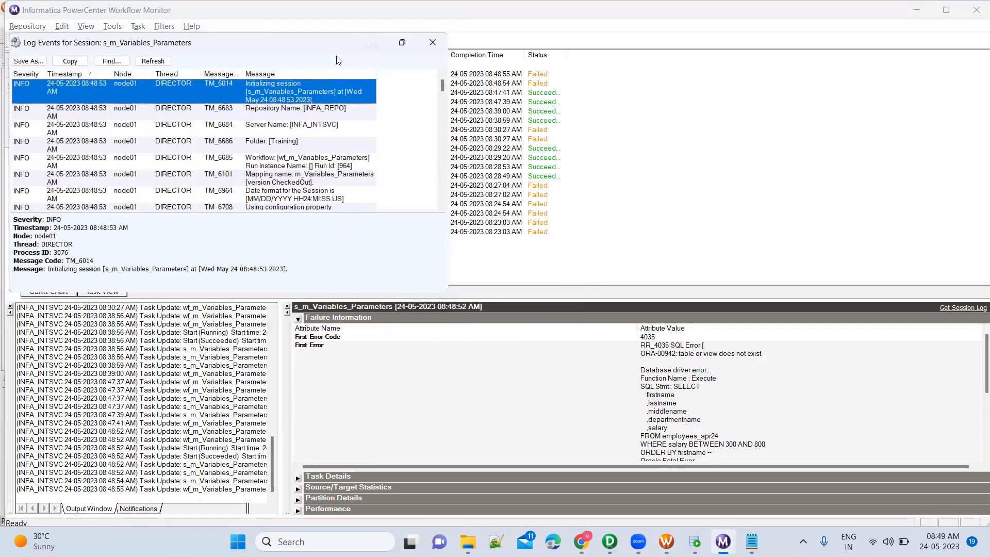
Read through the session log and check the Reader and Writer entries that name the source and target database users
scroll(340, 286, down, 2)
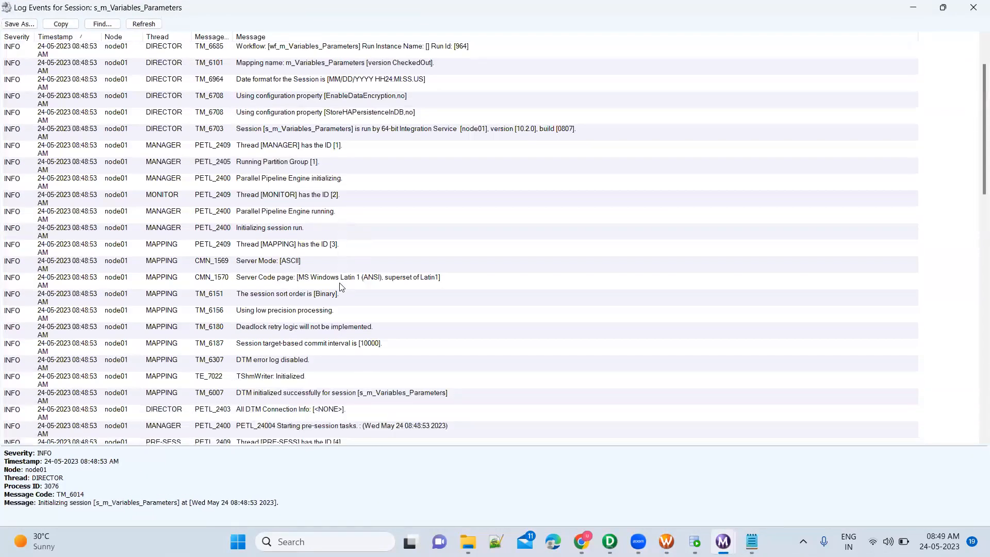
scroll(340, 287, down, 2)
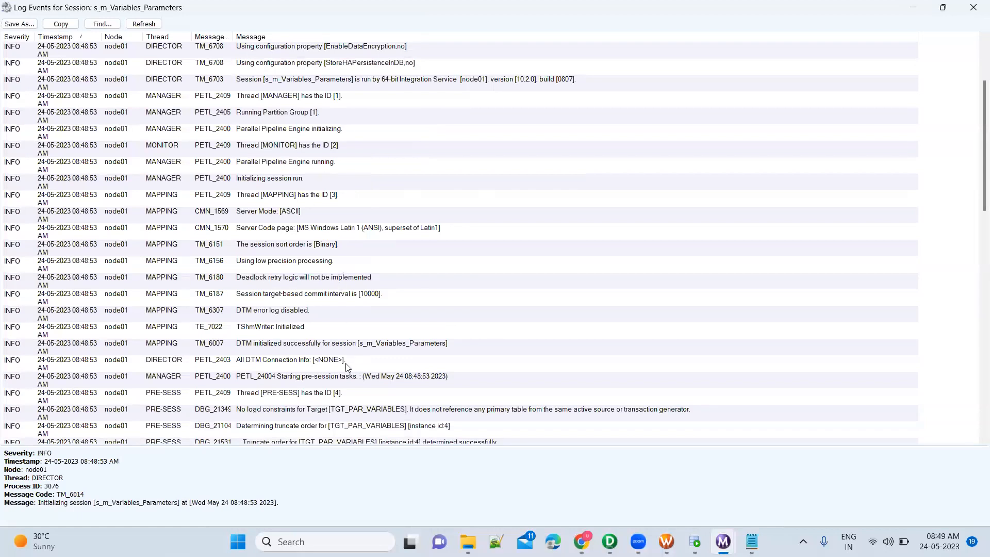
scroll(343, 364, down, 2)
scroll(346, 366, down, 2)
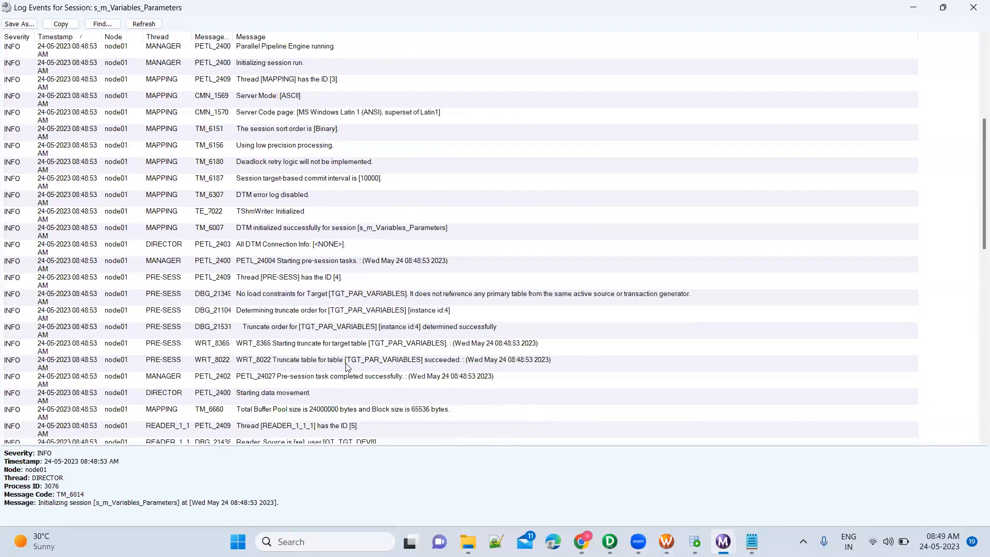
scroll(345, 366, down, 1)
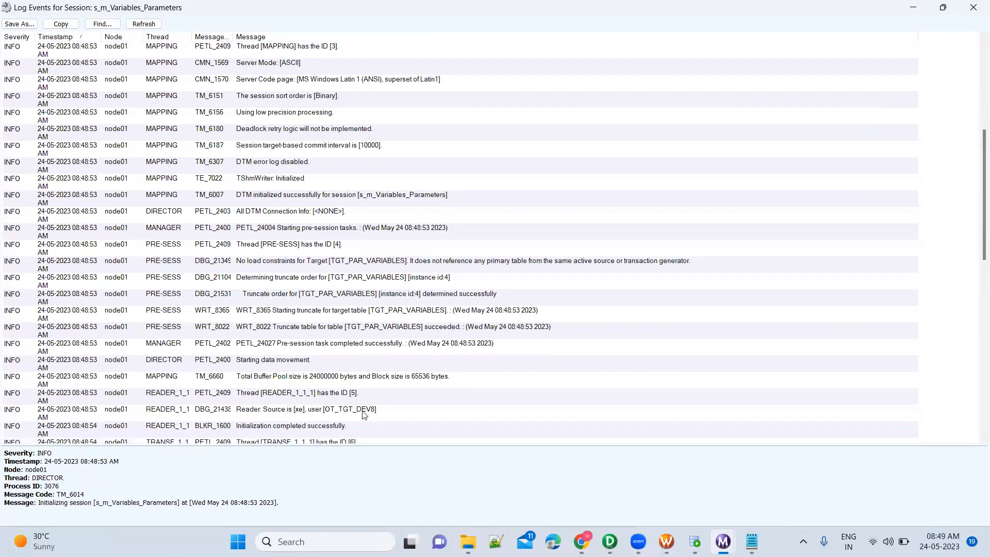
click(364, 414)
scroll(355, 397, down, 2)
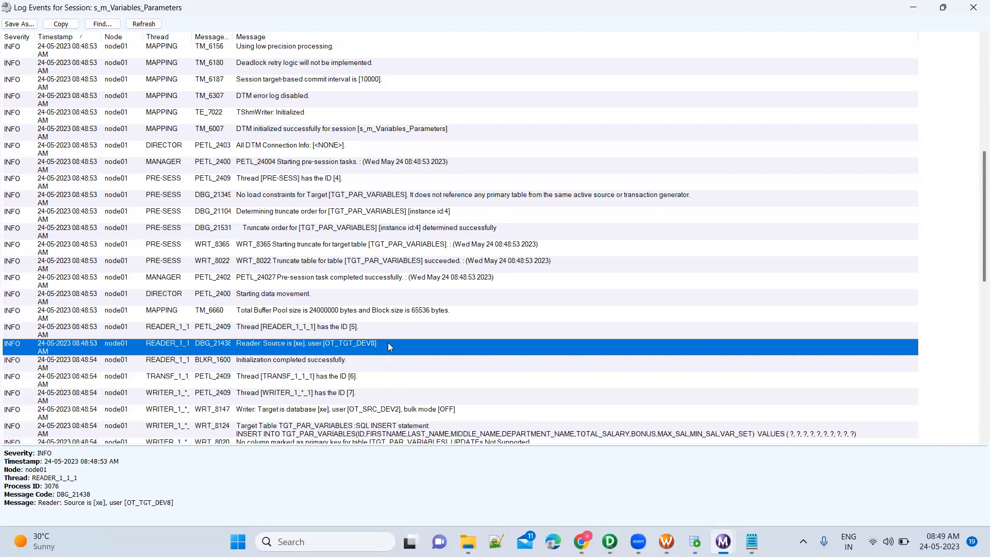
click(367, 412)
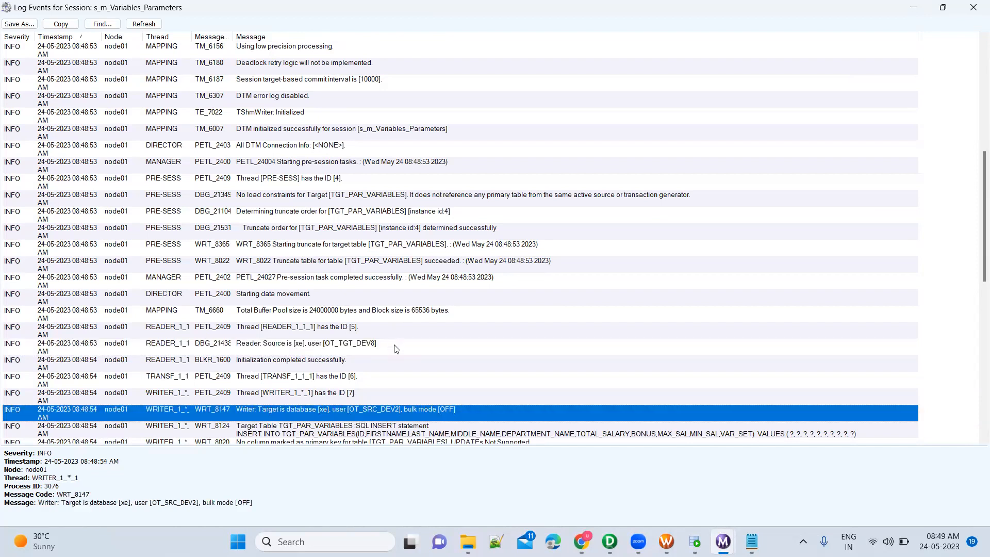
Review the s_m_Variables_Parameters session's connection values in Workflow Manager, and close its editor without changes
click(666, 536)
double_click(365, 126)
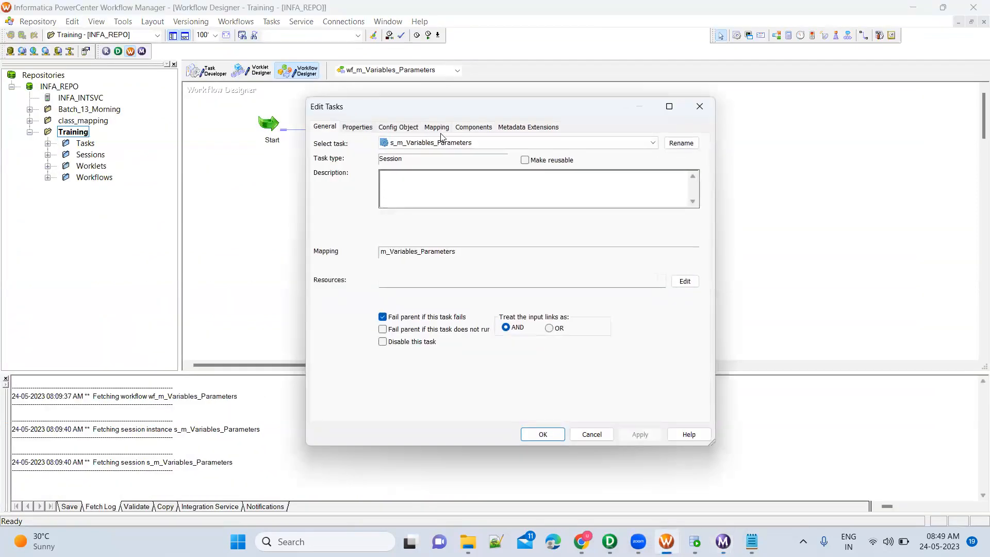
click(436, 127)
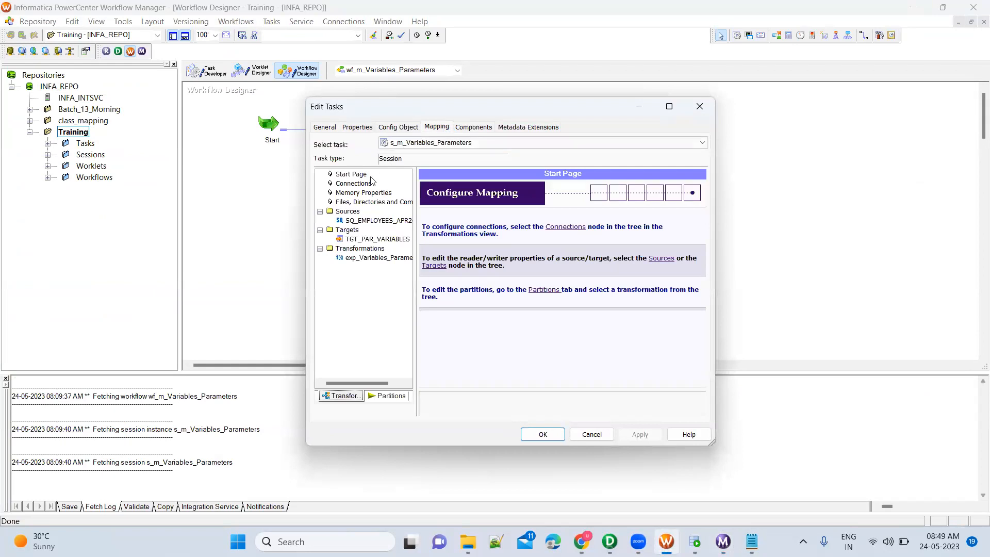
click(355, 185)
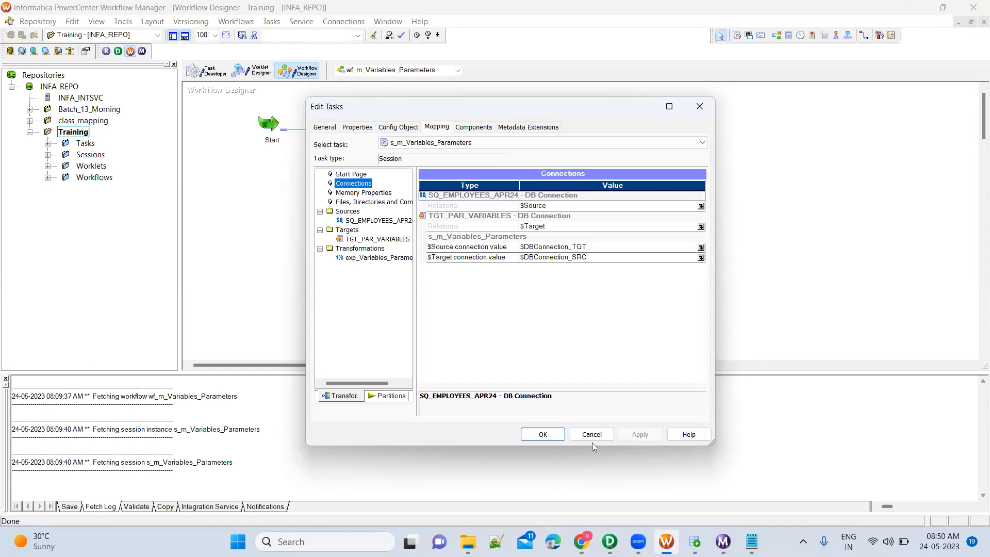
mouse_move(752, 541)
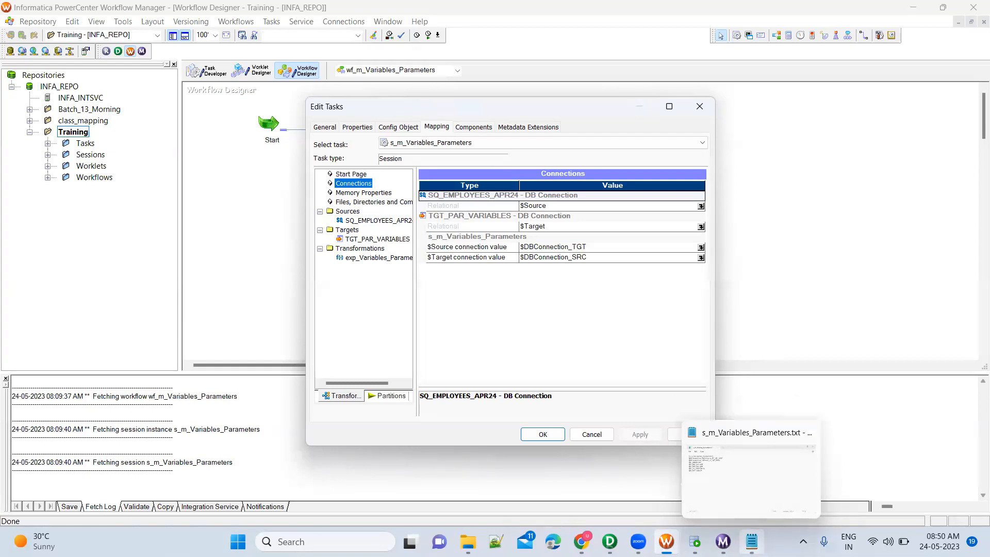
click(698, 107)
In the s_m_Variables_Parameters.txt parameter file, set $DBConnection_SRC to rel_OT_TGT_DEV8 and $DBConnection_TGT to Oracle_OT_SRC_DEV2, save it and minimize the window
click(751, 541)
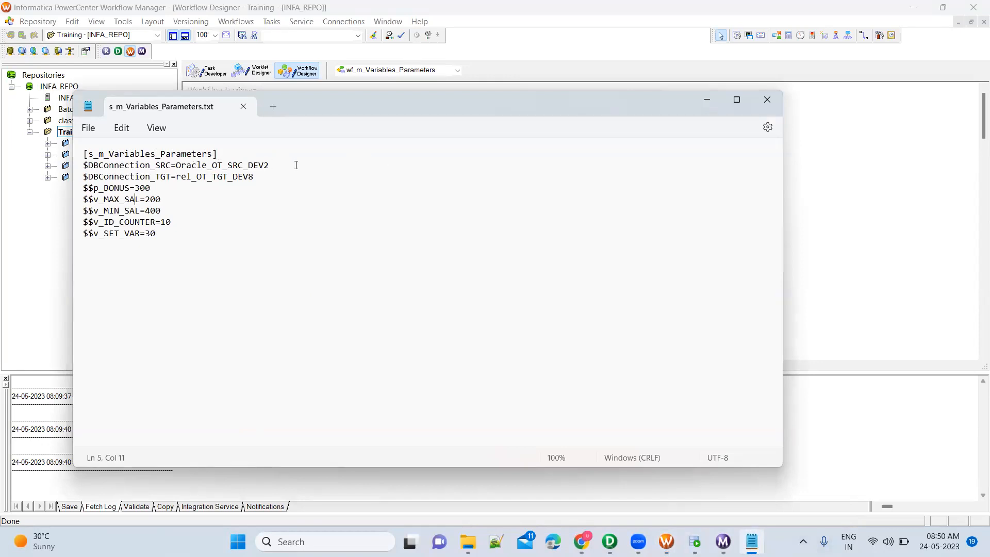
drag(228, 155, 71, 163)
click(197, 212)
double_click(174, 176)
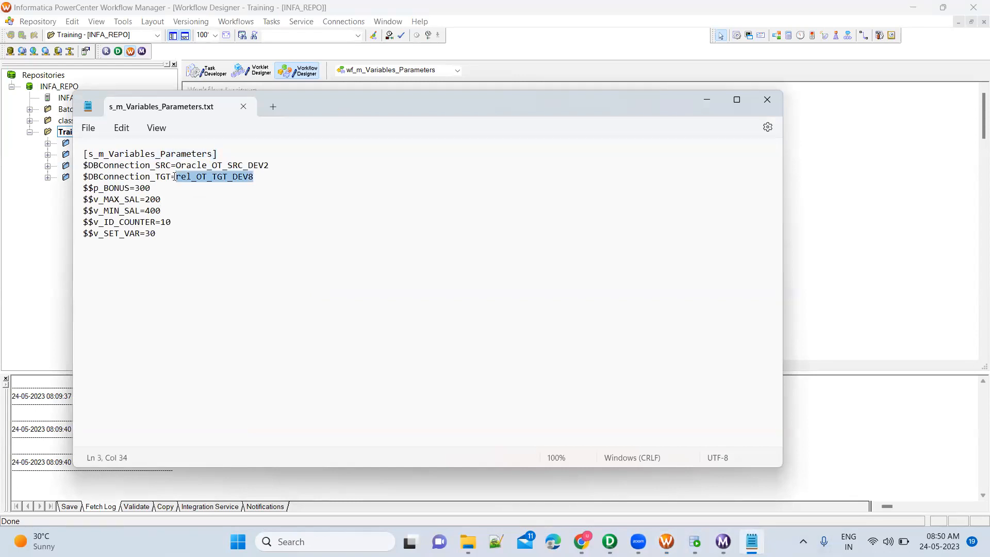
key(ctrl+x)
key(Up)
key(ctrl+v)
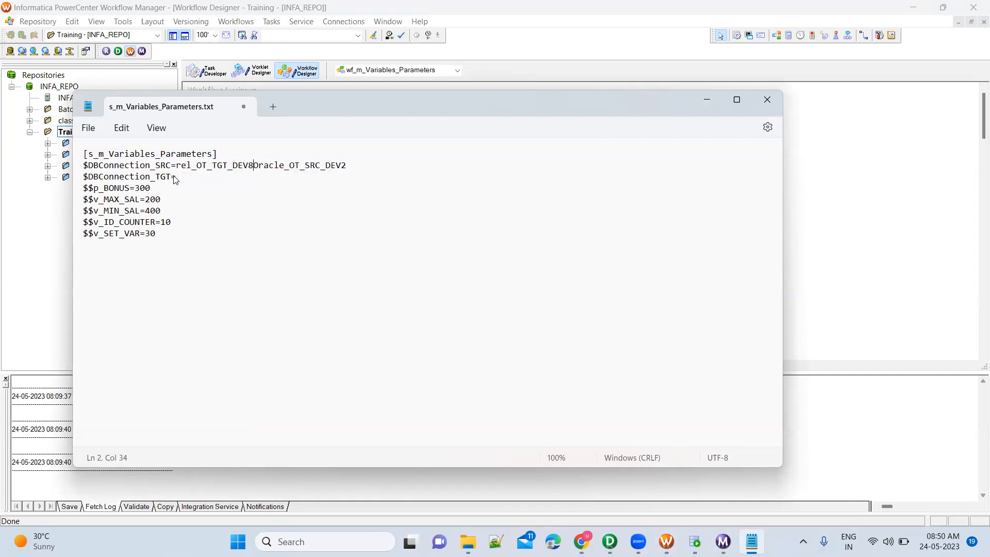
key(shift+End)
key(ctrl+x)
key(Down)
key(ctrl+v)
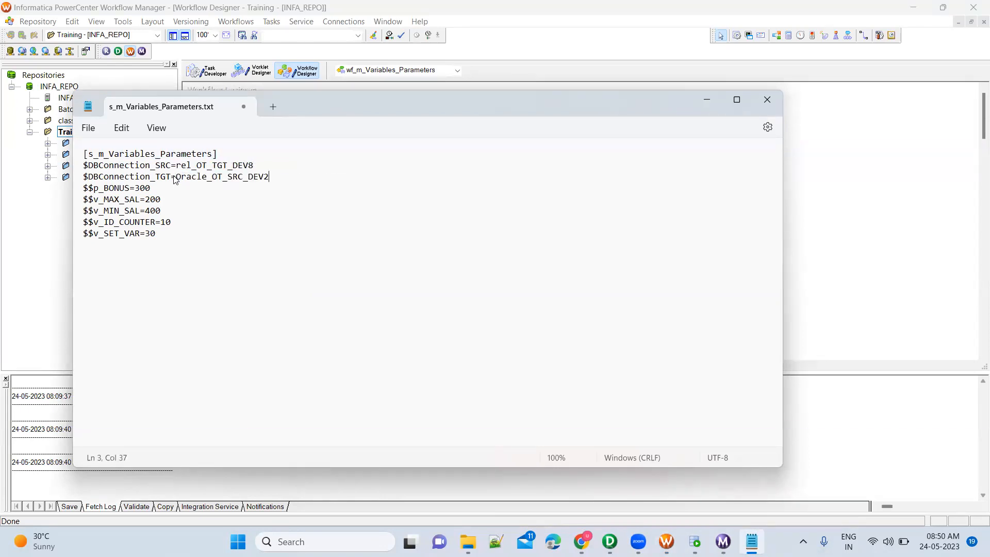
key(ctrl+s)
click(712, 91)
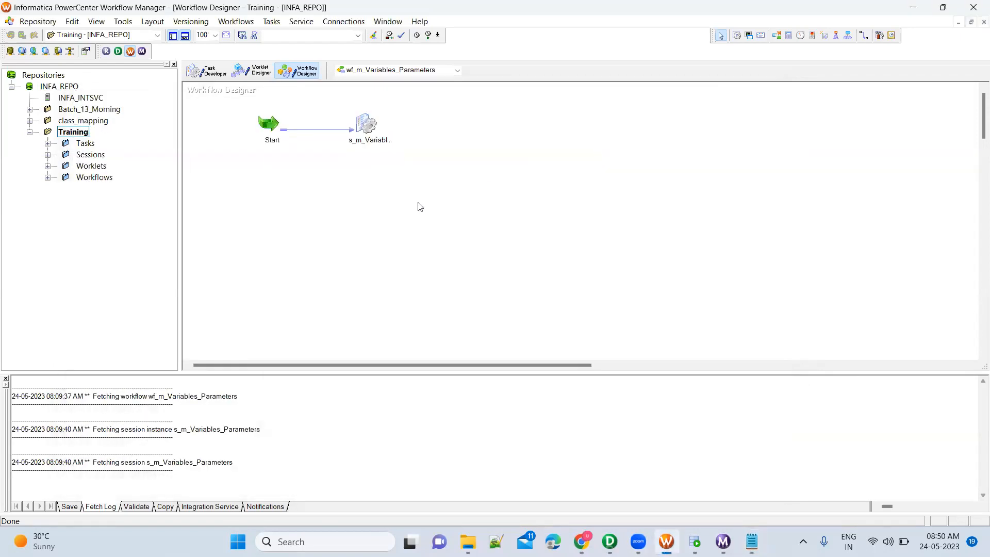
Start the wf_m_Variables_Parameters workflow and switch to Workflow Monitor
right_click(415, 207)
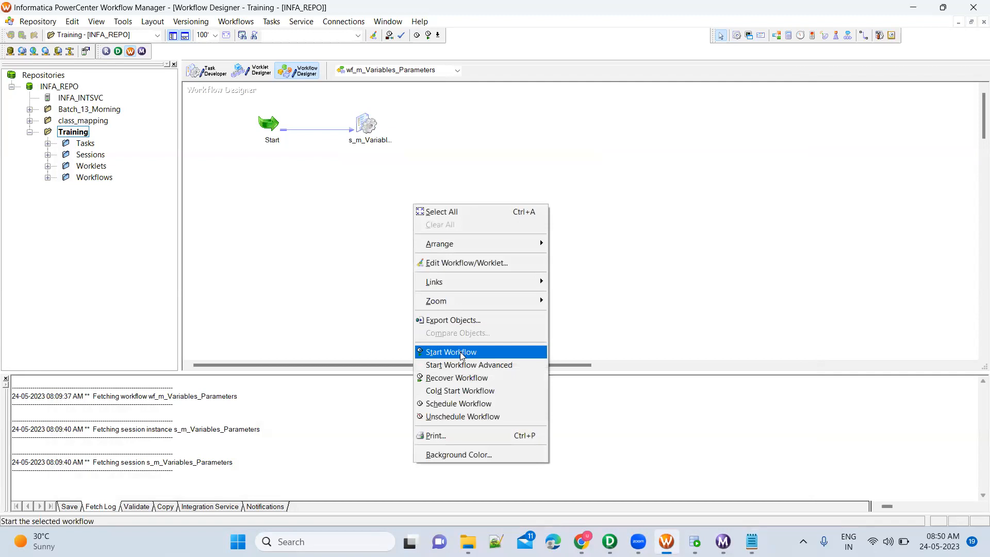
click(460, 355)
click(722, 541)
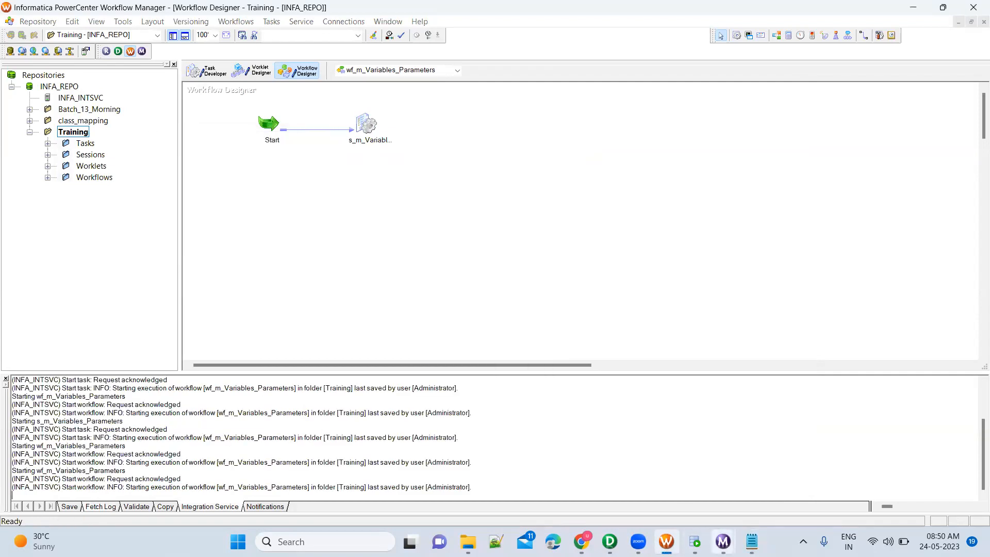
In Workflow Monitor, select the latest s_m_Variables_Parameters session run and check its status
click(854, 441)
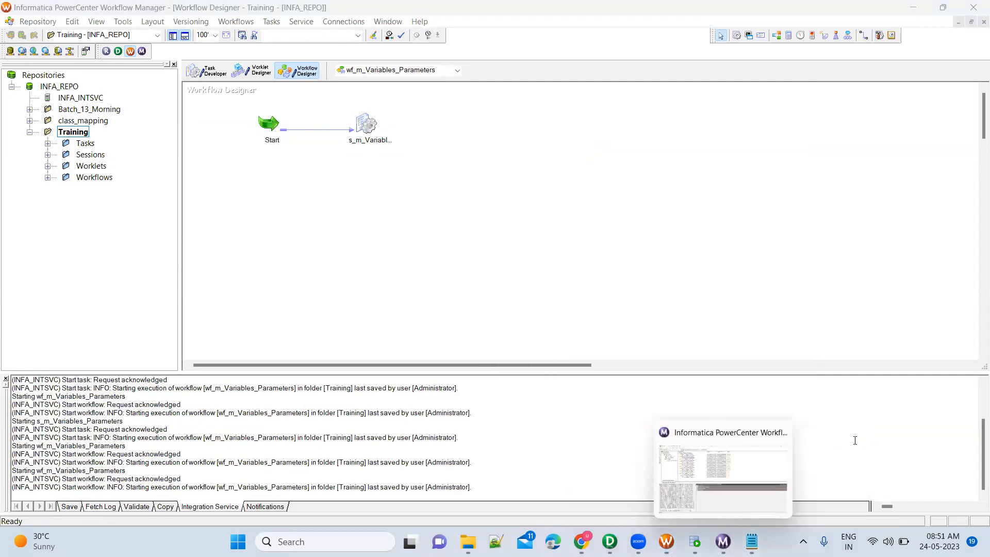
click(683, 489)
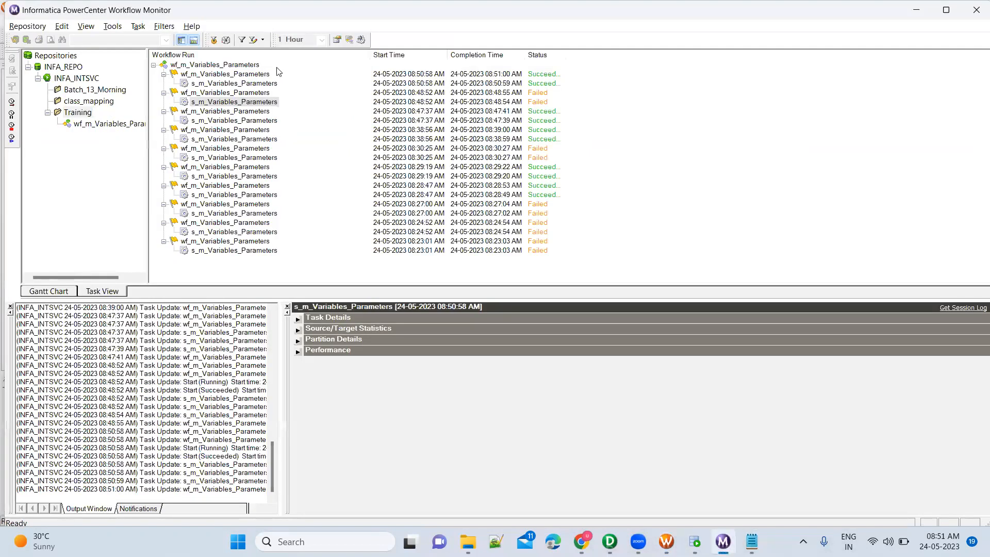
click(272, 84)
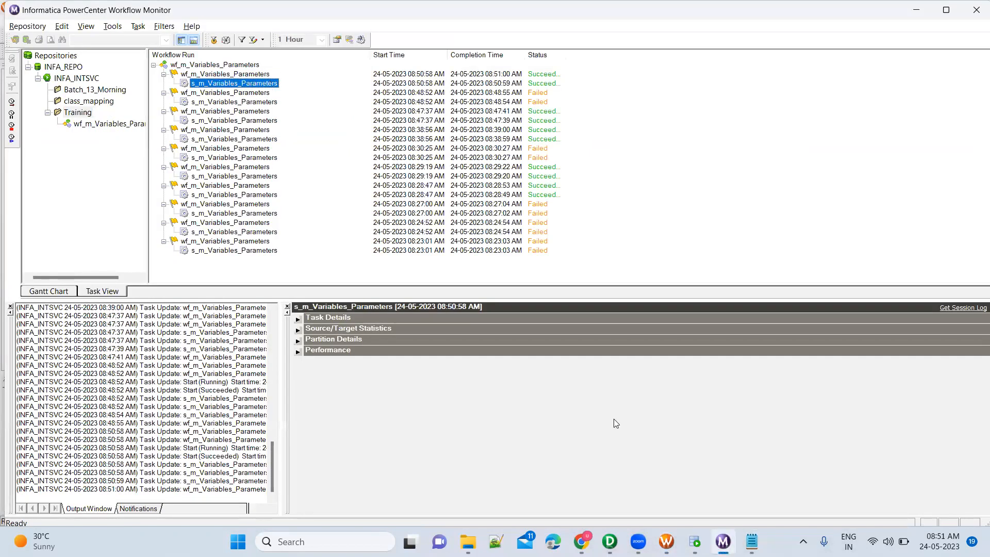
Switch to Workflow Manager and view the s_m_Variables_Parameters session's mapping connections, including its $Source connection value
click(666, 541)
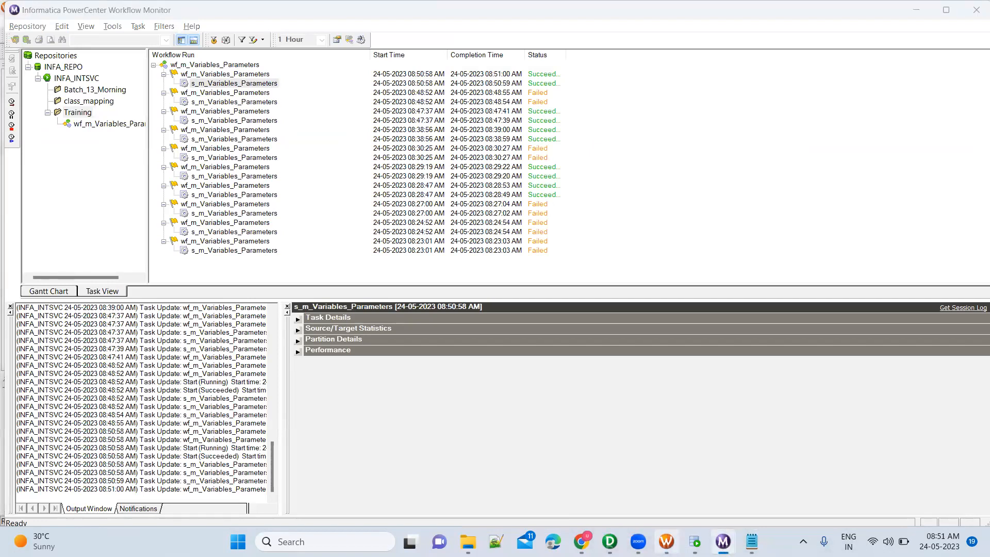
click(362, 122)
double_click(363, 122)
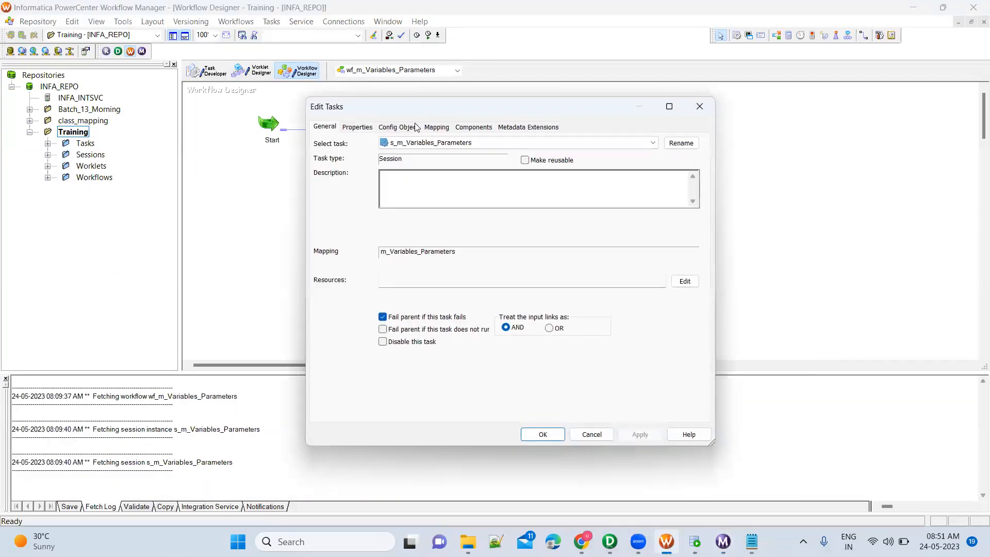
click(437, 126)
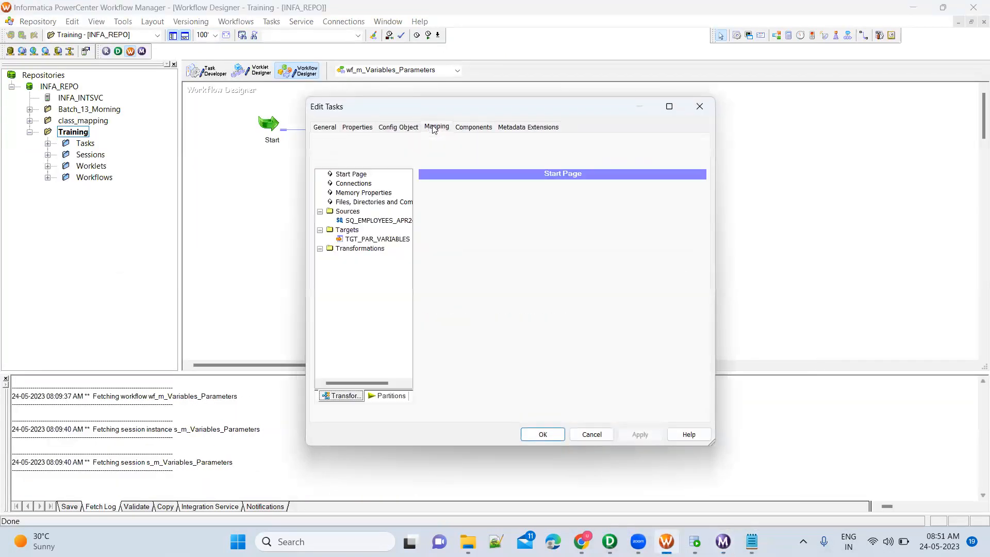
click(363, 184)
click(487, 250)
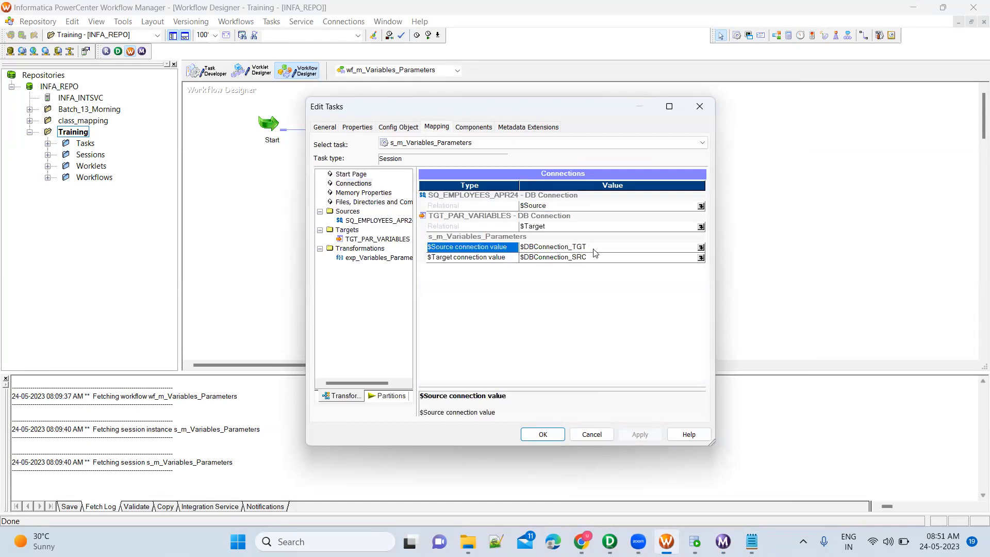
Bring up the s_m_Variables_Parameters.txt parameter file, narrow its window beside the session editor, and compare the $DBConnection_TGT entry with the session's connection values
click(751, 541)
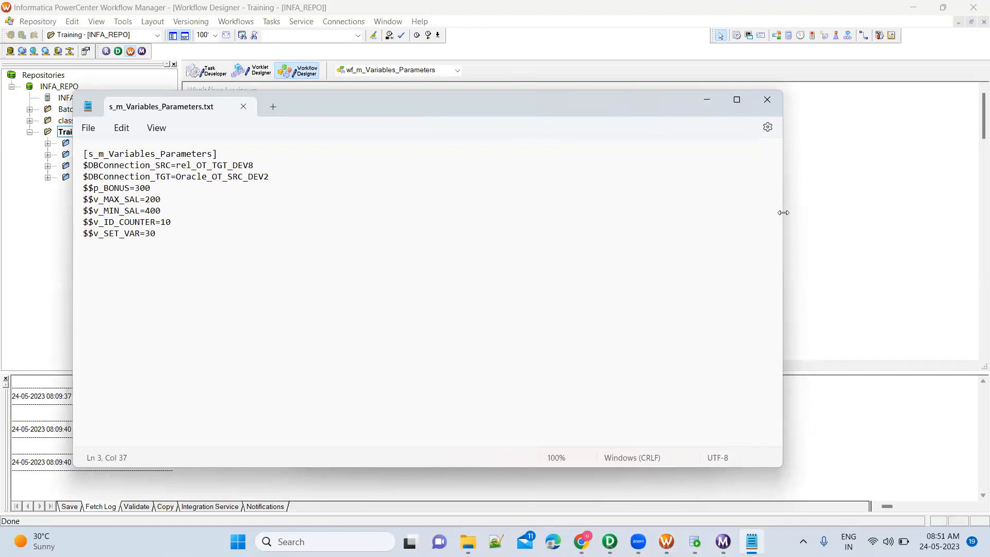
drag(783, 213, 348, 219)
drag(155, 176, 272, 176)
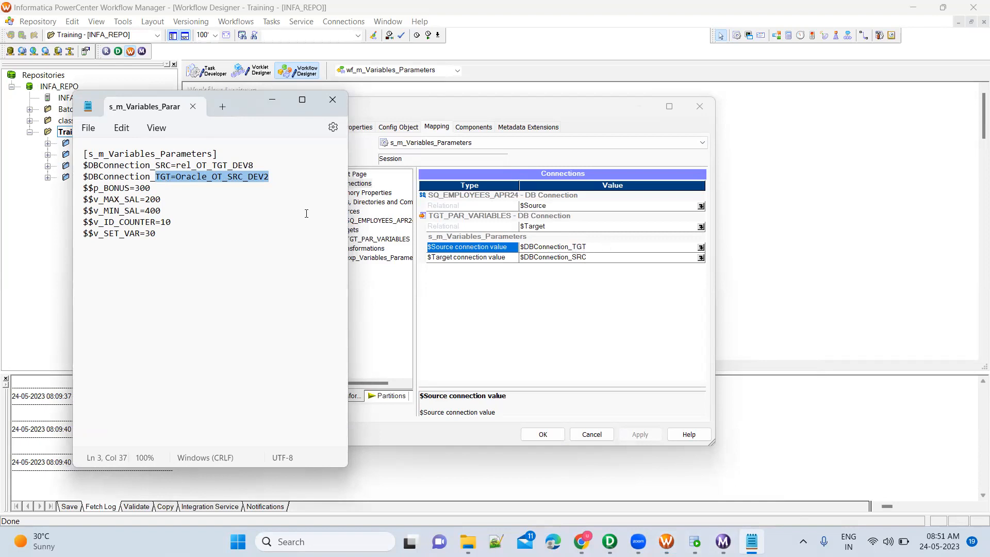
click(282, 177)
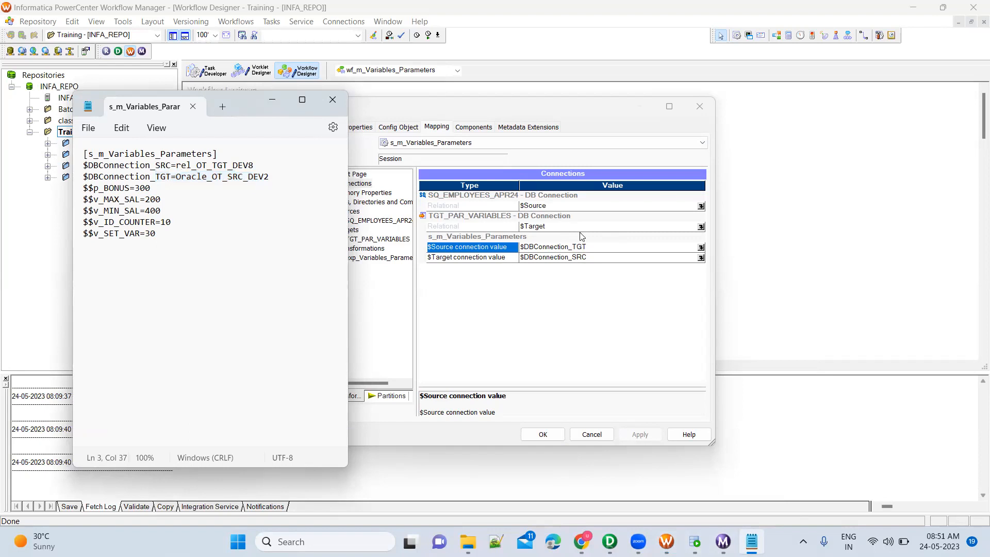